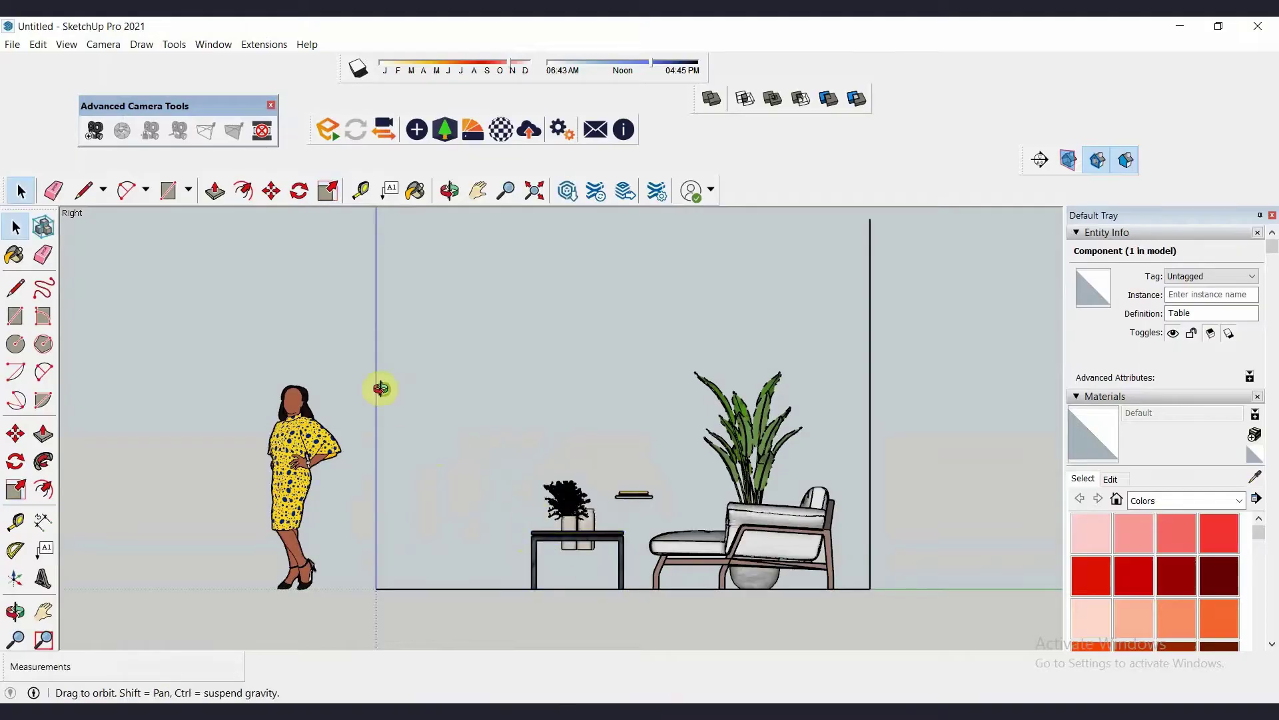
# - From Top view, move the dark coffee table left, closer in front of the sofa
pyautogui.moveTo(381, 388); pyautogui.dragTo(671, 460)
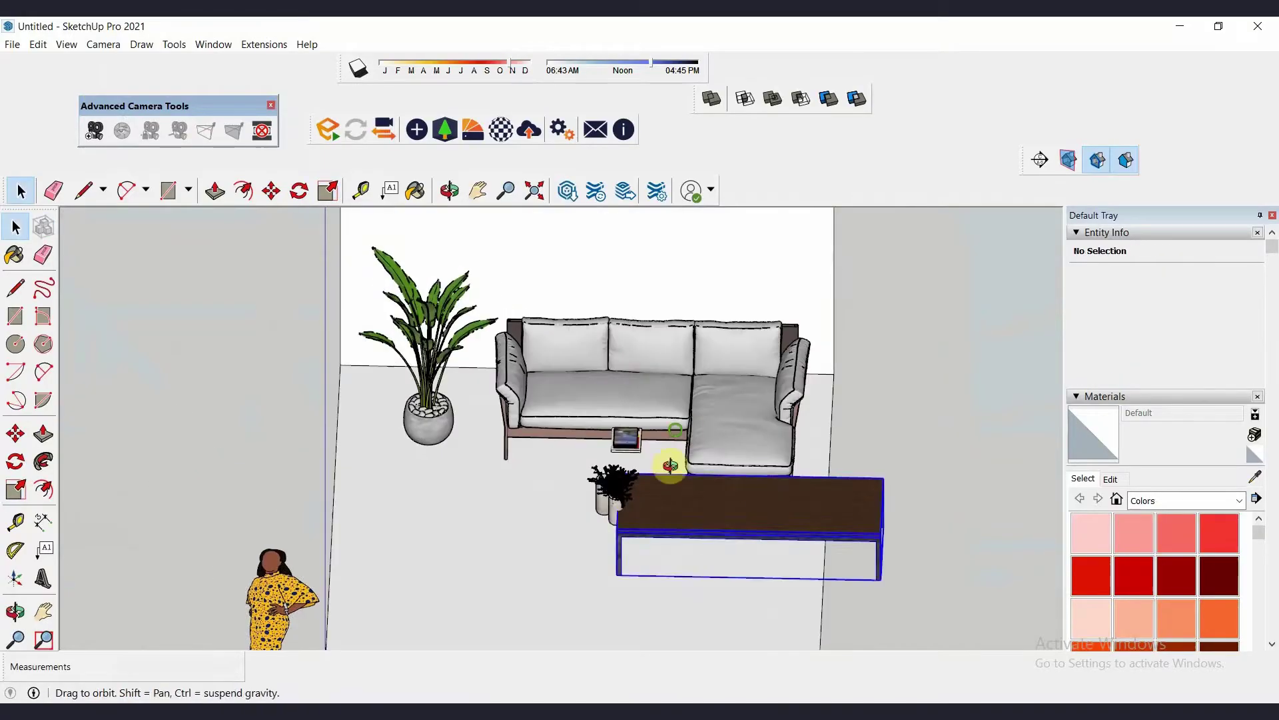
pyautogui.click(103, 44)
pyautogui.click(343, 108)
pyautogui.press('m')
pyautogui.click(631, 522)
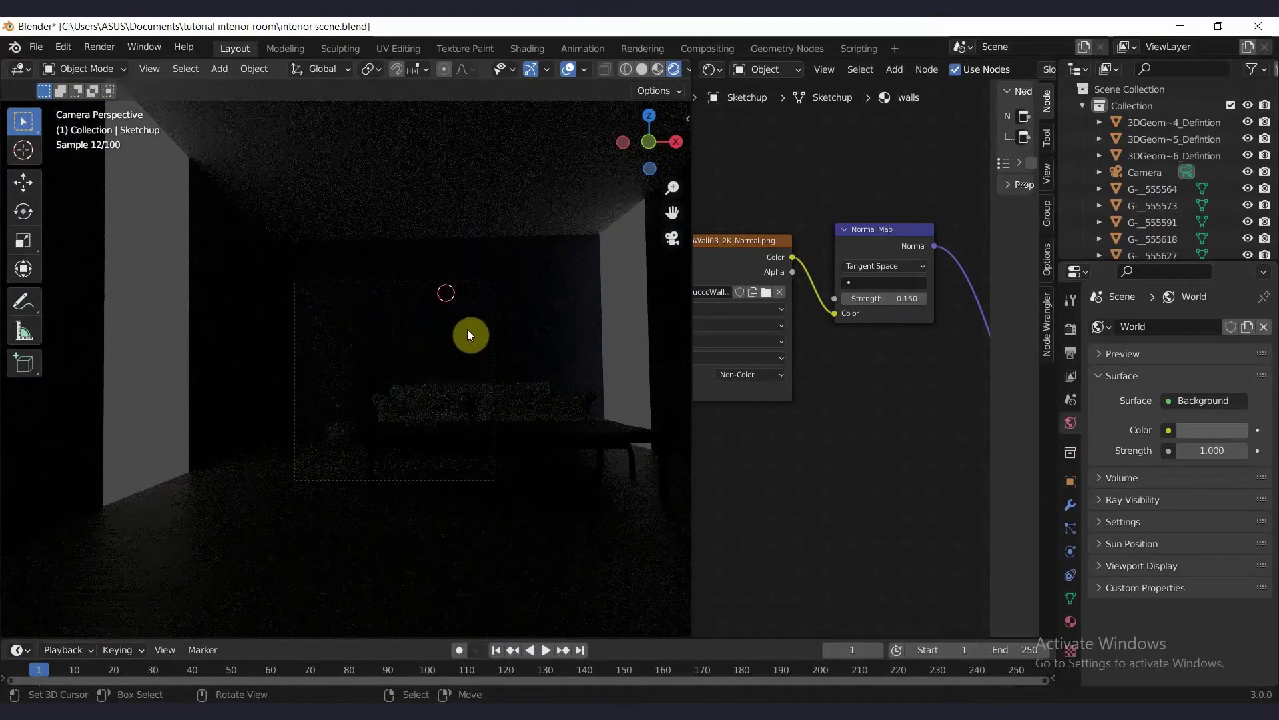
# - Make the world background colour white and set its strength to 4.4
pyautogui.click(1234, 437)
pyautogui.moveTo(1265, 335); pyautogui.dragTo(1265, 193)
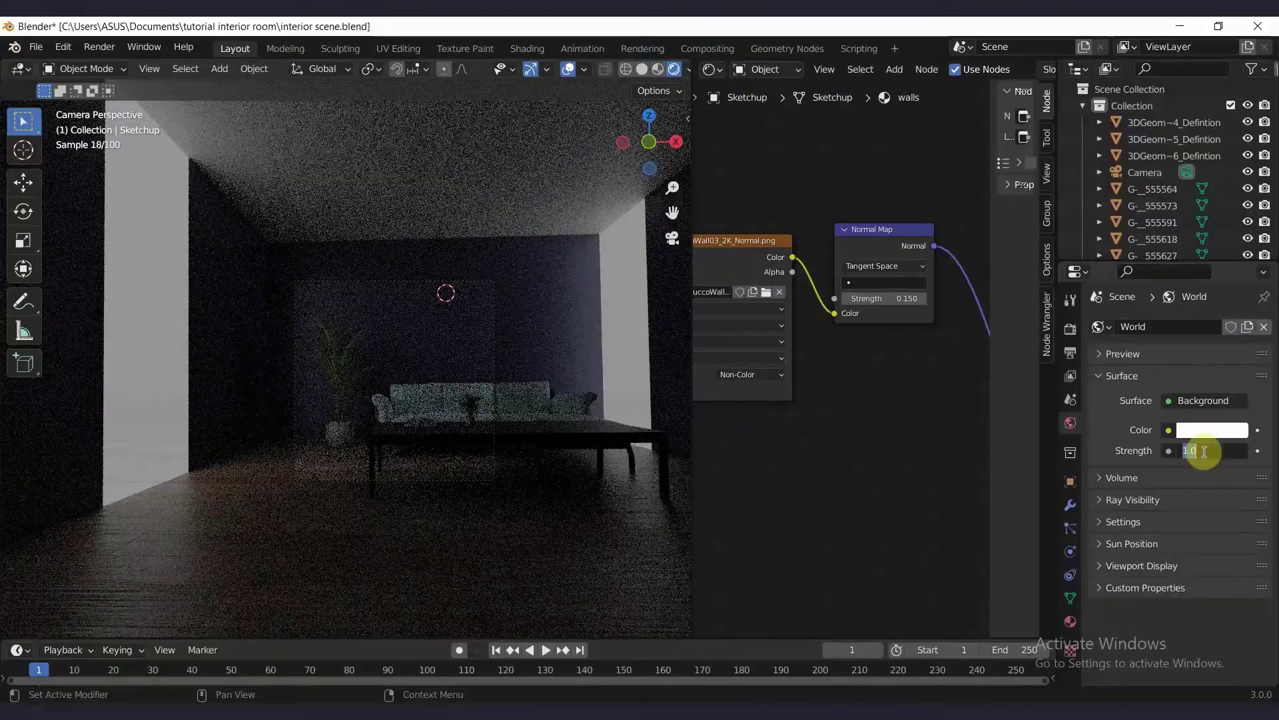
pyautogui.write('4')
pyautogui.press('Return')
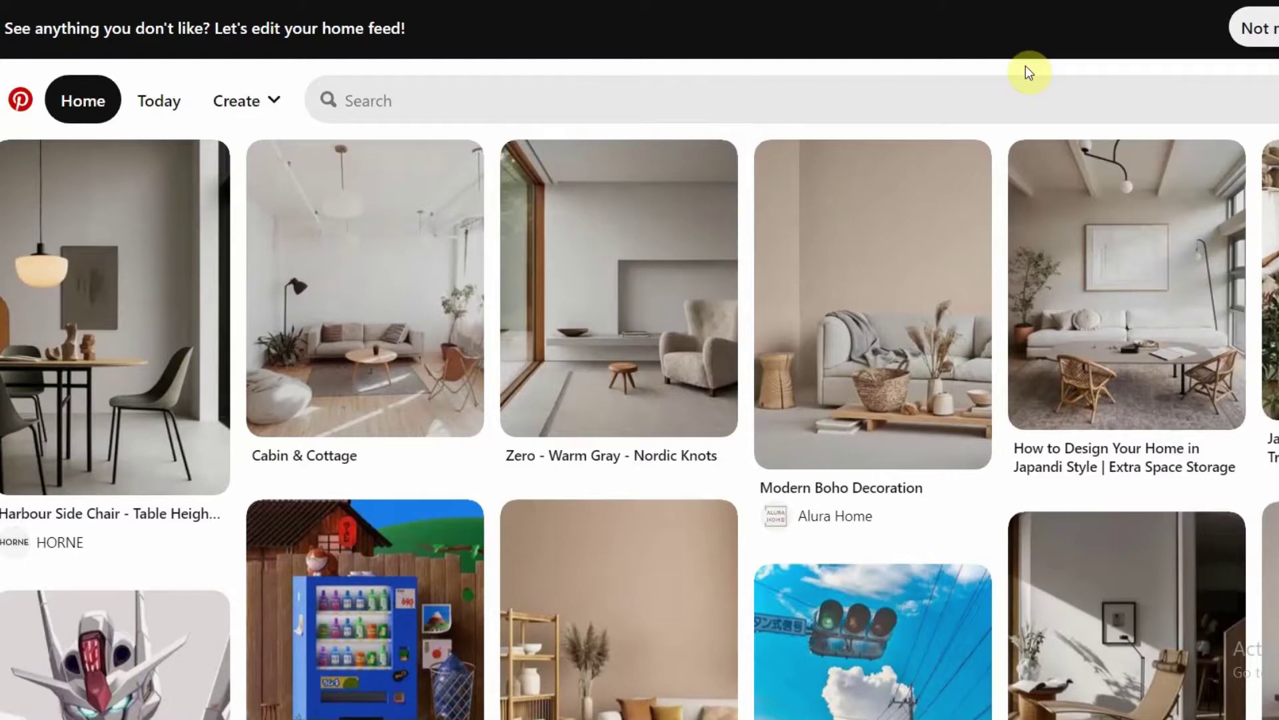
# - Search Pinterest for 'interior design' and scroll through the results
pyautogui.click(983, 111)
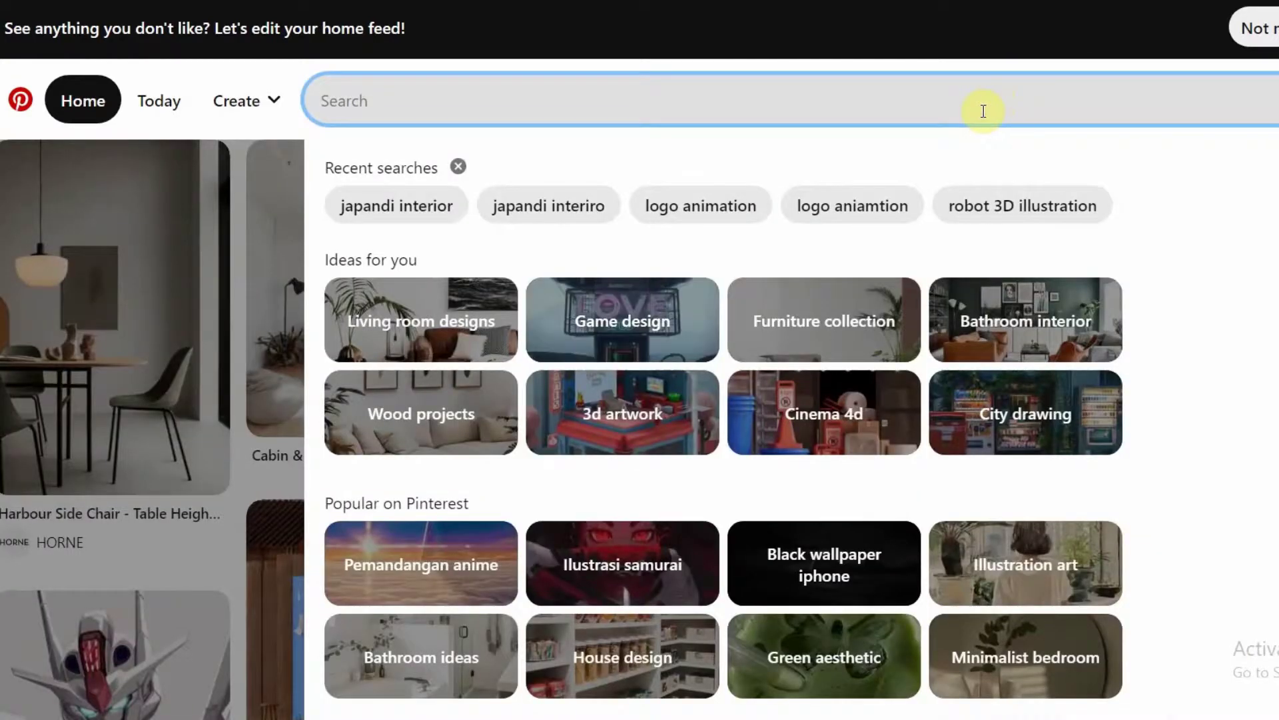
pyautogui.write('jer')
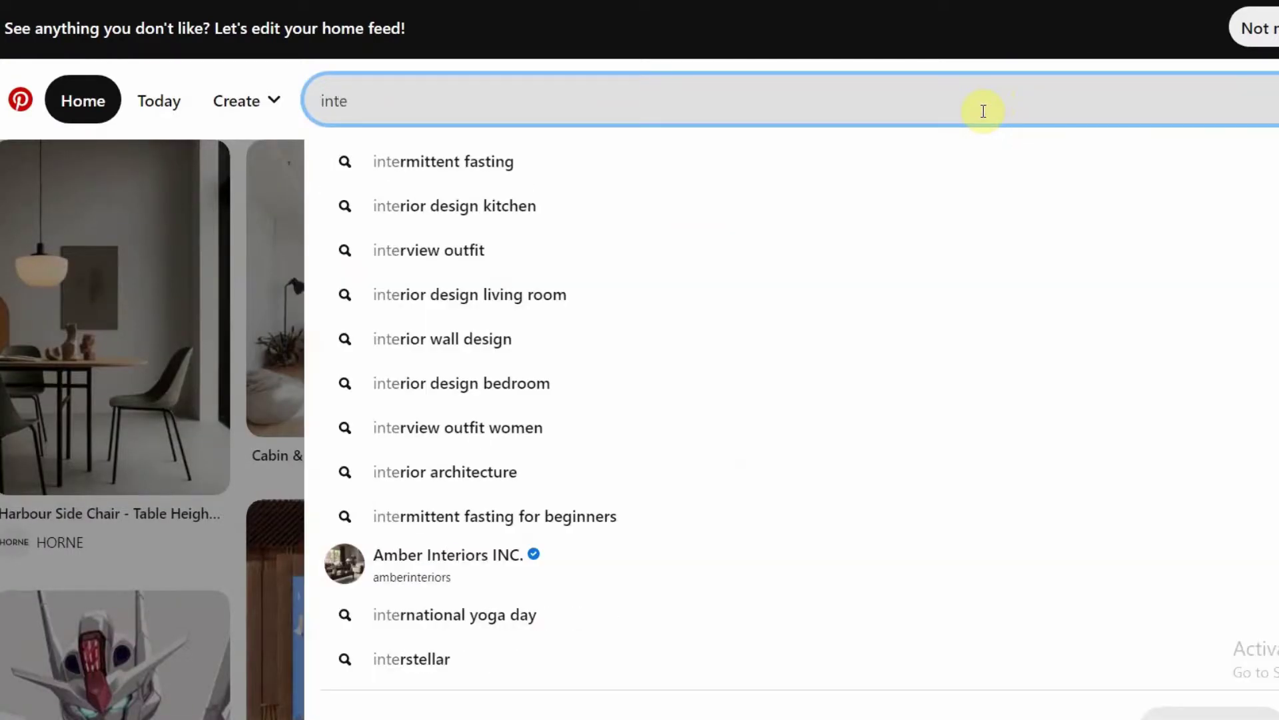
pyautogui.write('ior design')
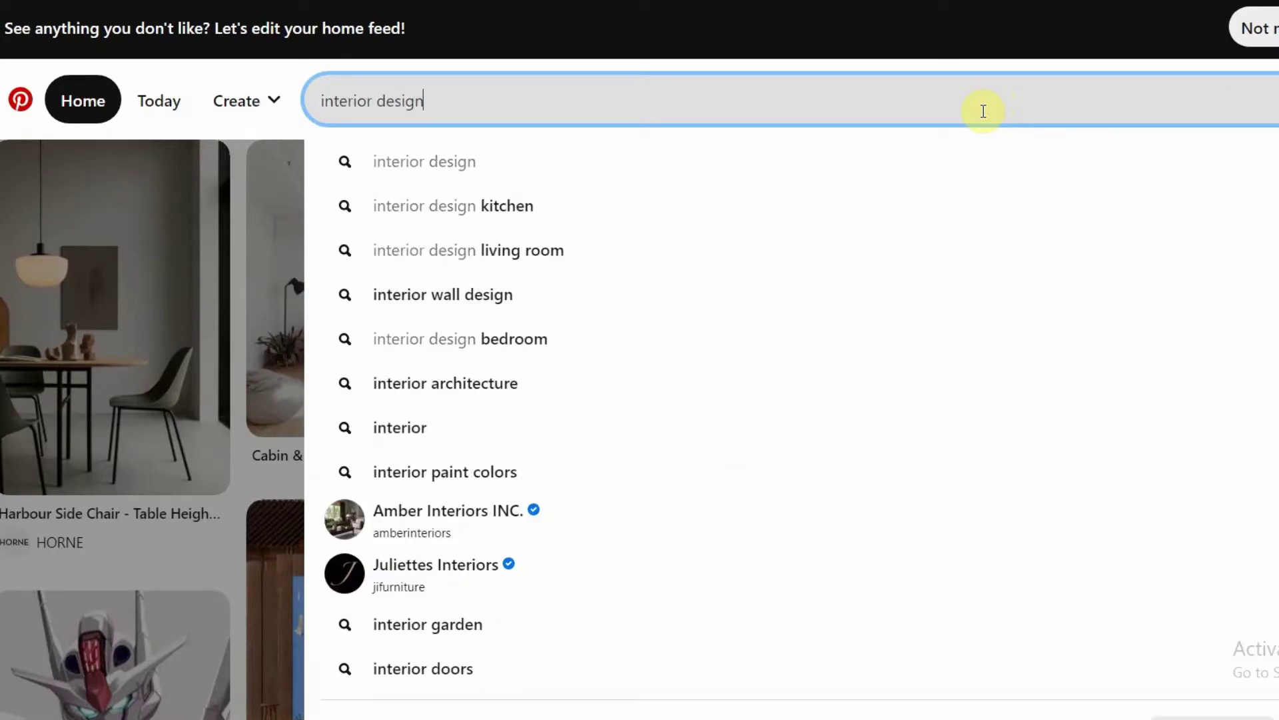
pyautogui.press('Return')
pyautogui.scroll(-1, 534, 623)
pyautogui.scroll(-3, 983, 425)
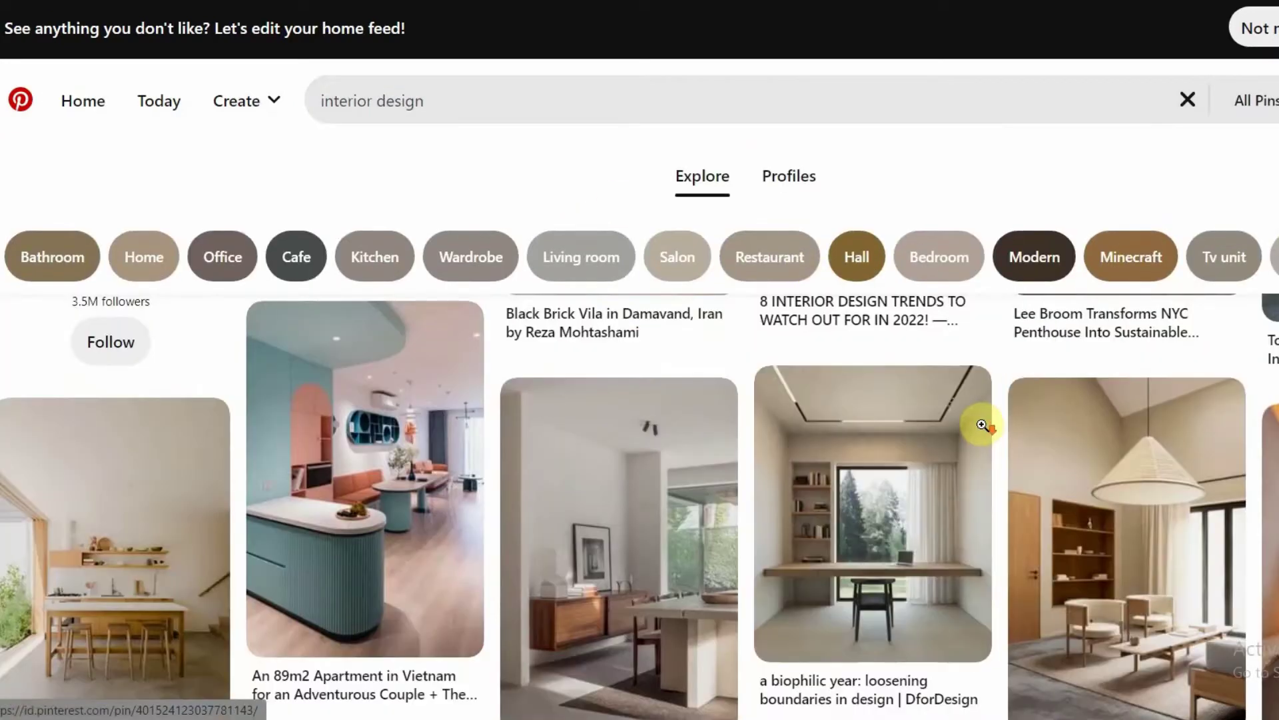
pyautogui.scroll(-1, 984, 424)
pyautogui.scroll(-1, 625, 428)
pyautogui.scroll(1, 667, 467)
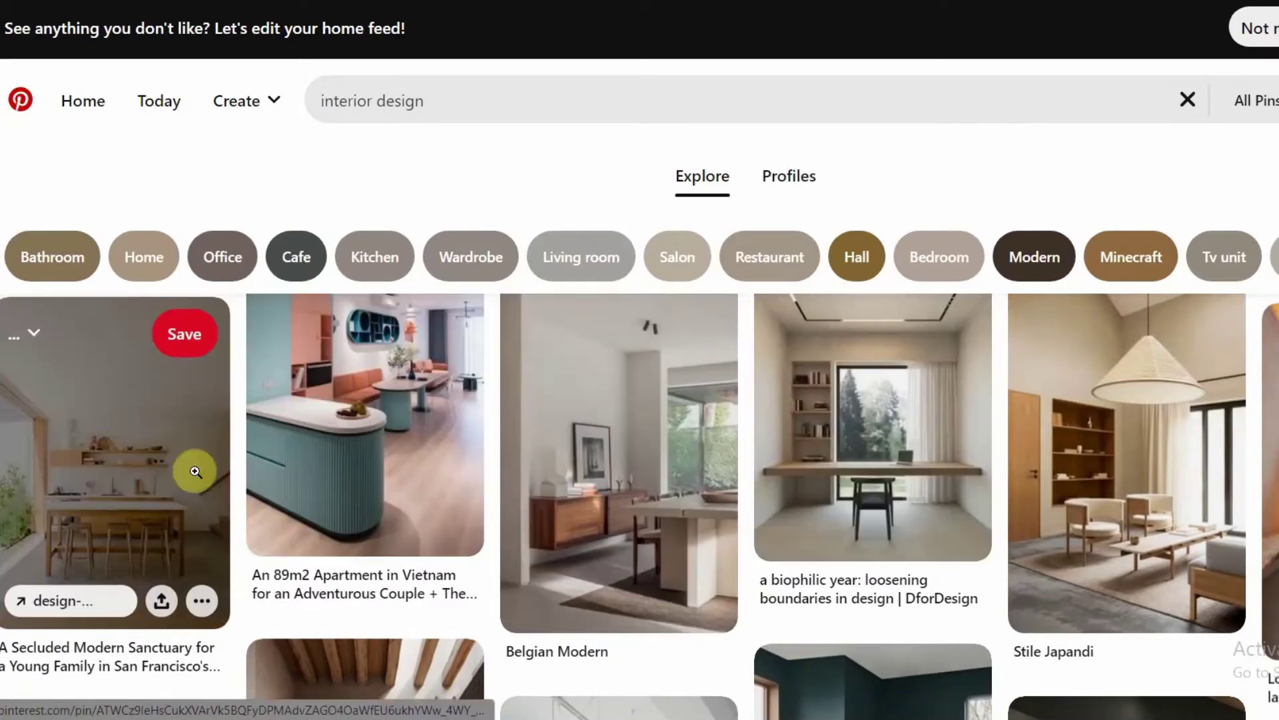
# - Open the Secluded Modern Sanctuary pin and browse its 'interior inspiration' board
pyautogui.click(195, 471)
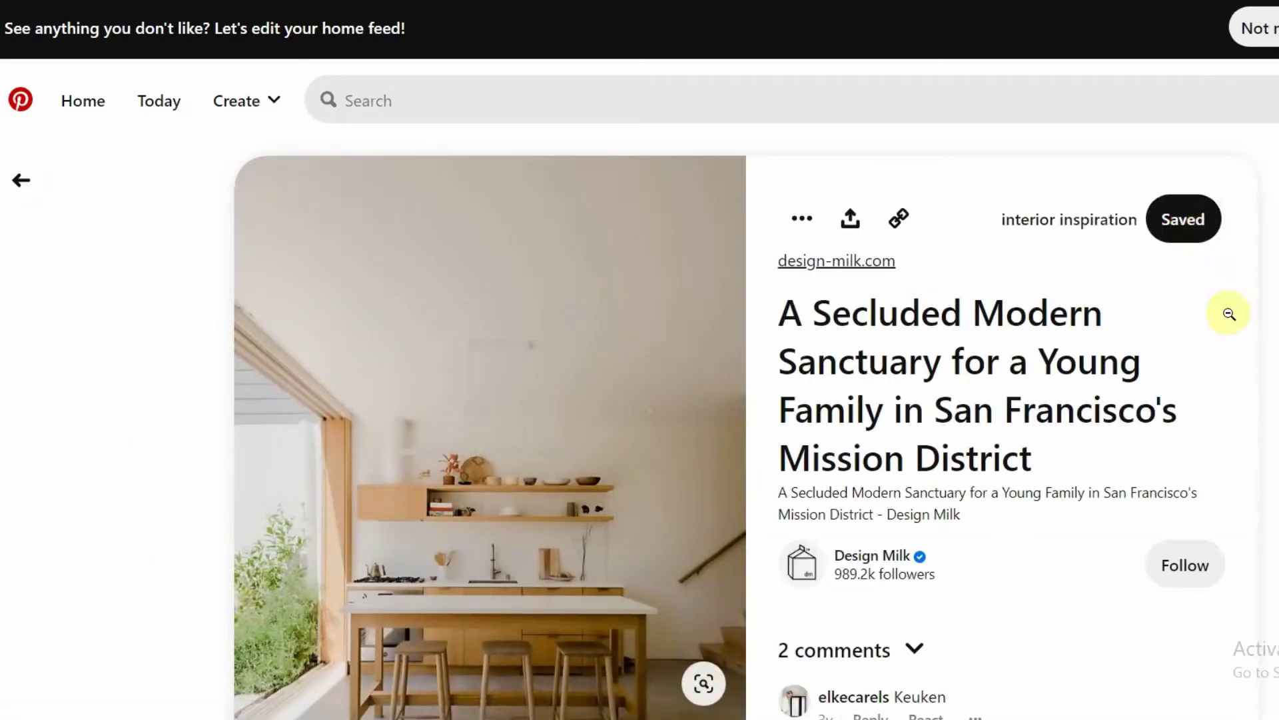
pyautogui.click(1190, 230)
pyautogui.scroll(-3, 1241, 253)
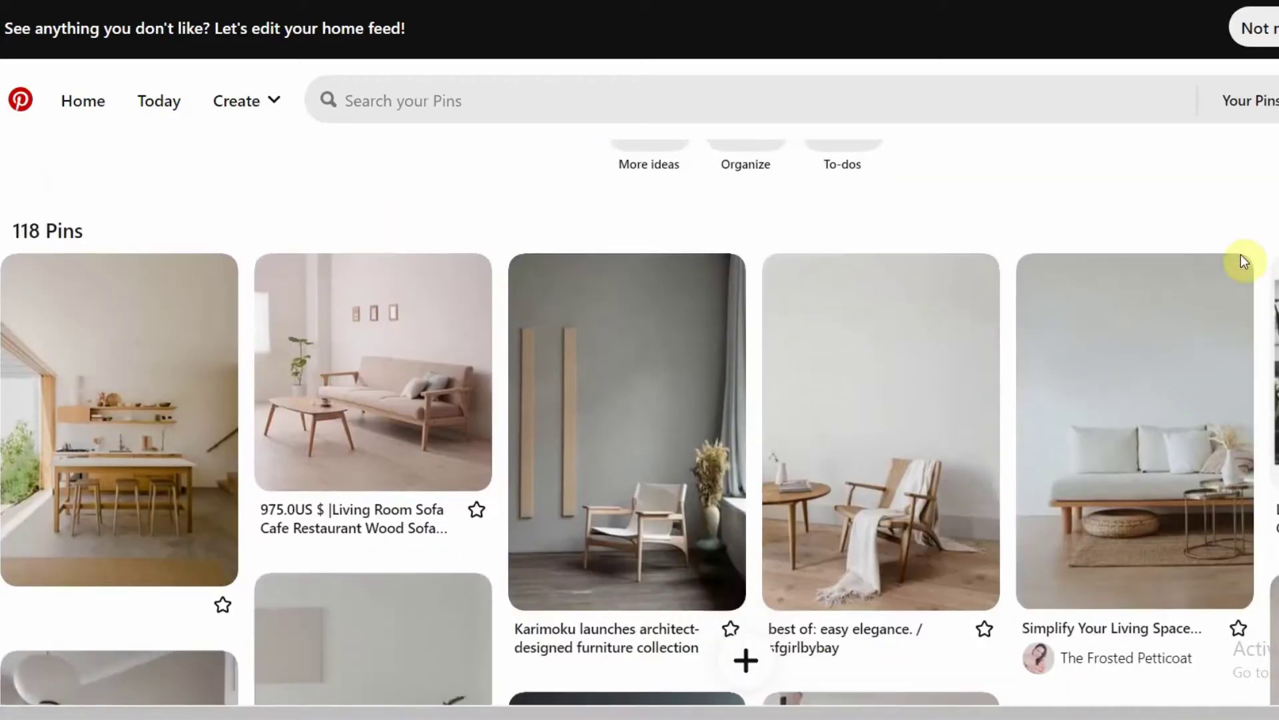
pyautogui.scroll(-1, 1241, 254)
pyautogui.scroll(-3, 1243, 266)
pyautogui.scroll(-3, 1243, 271)
pyautogui.scroll(-3, 1236, 267)
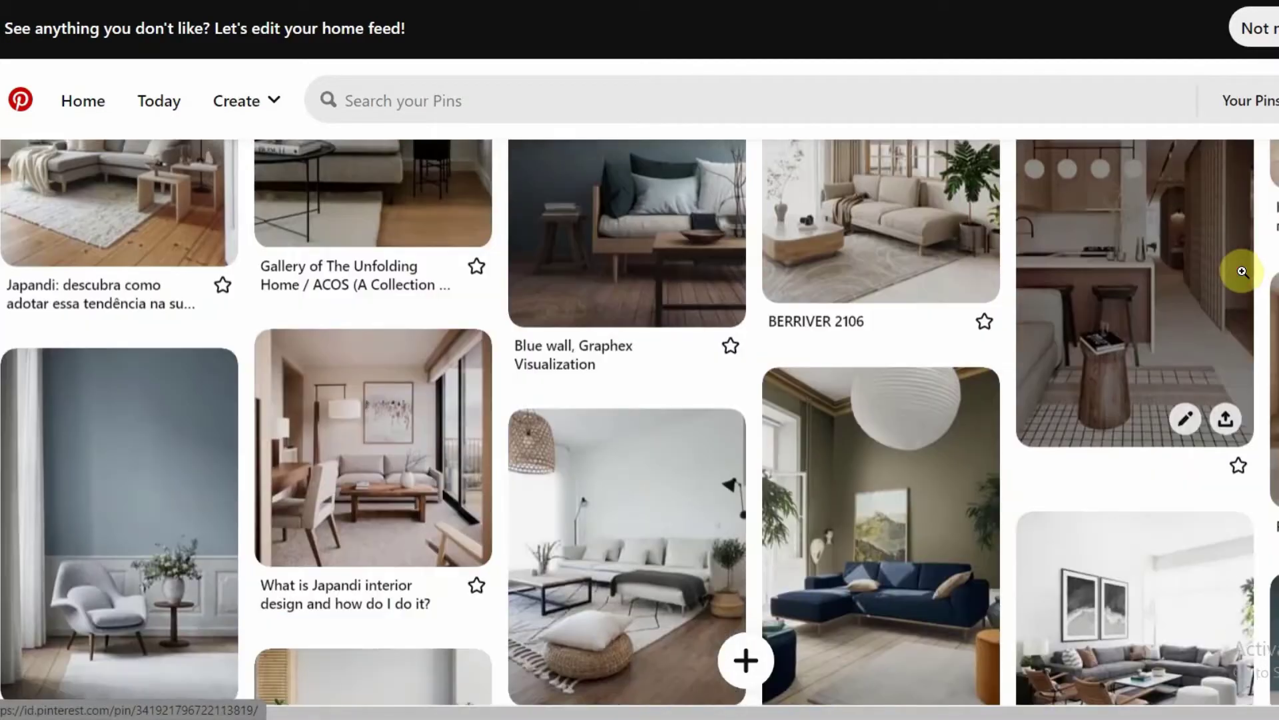
pyautogui.scroll(-2, 1236, 271)
pyautogui.scroll(-3, 1236, 271)
pyautogui.scroll(5, 1275, 385)
pyautogui.scroll(3, 1274, 385)
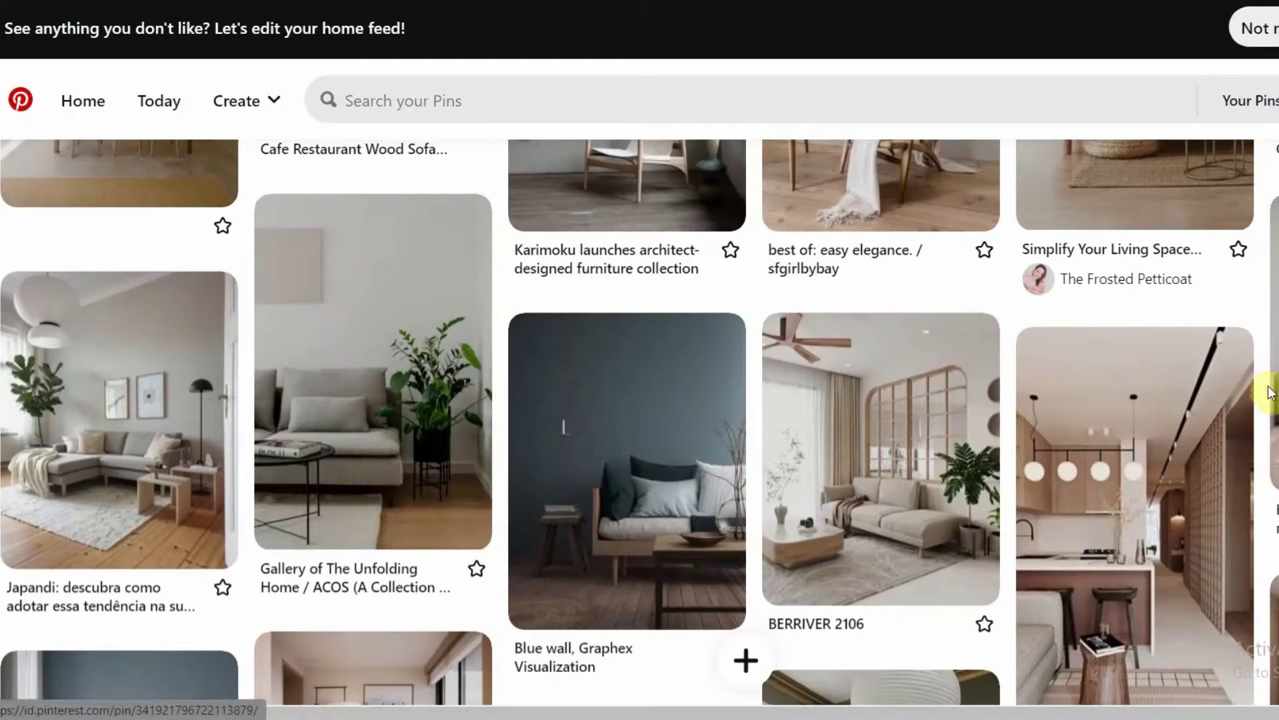
# - Open the 'Blue wall, Graphex Visualization' pin and look it over
pyautogui.click(648, 453)
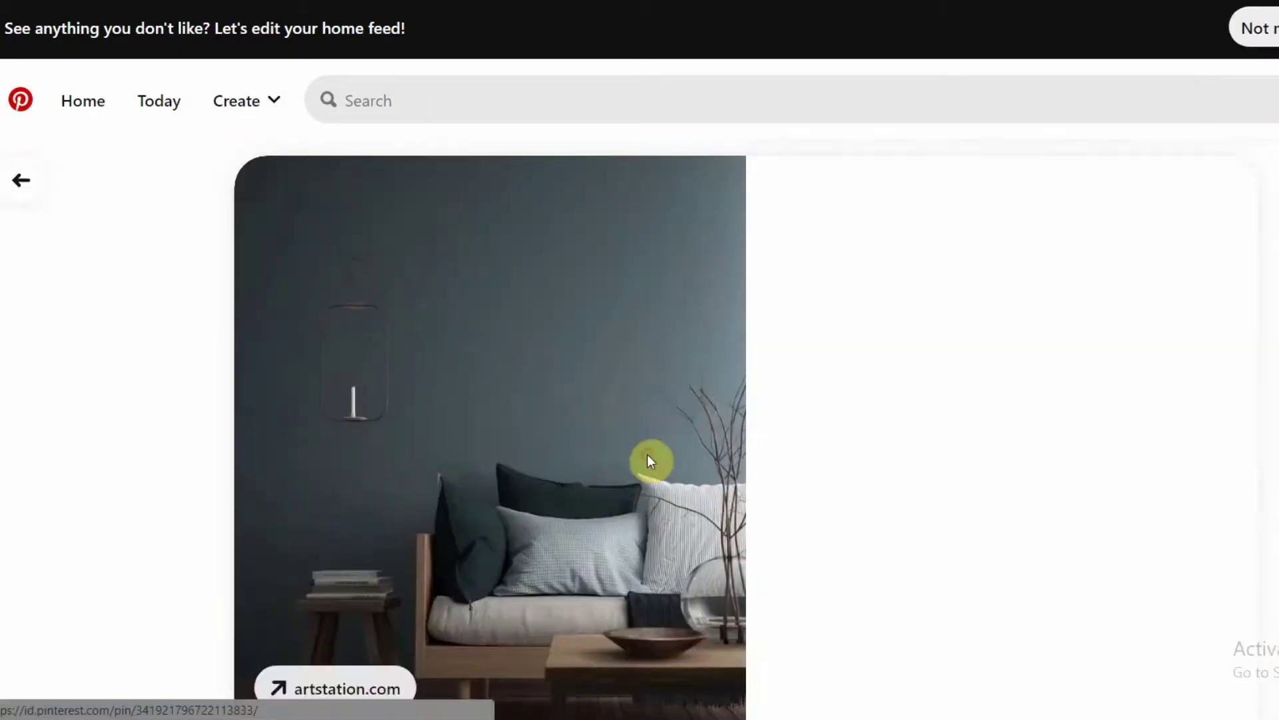
pyautogui.scroll(-1, 884, 327)
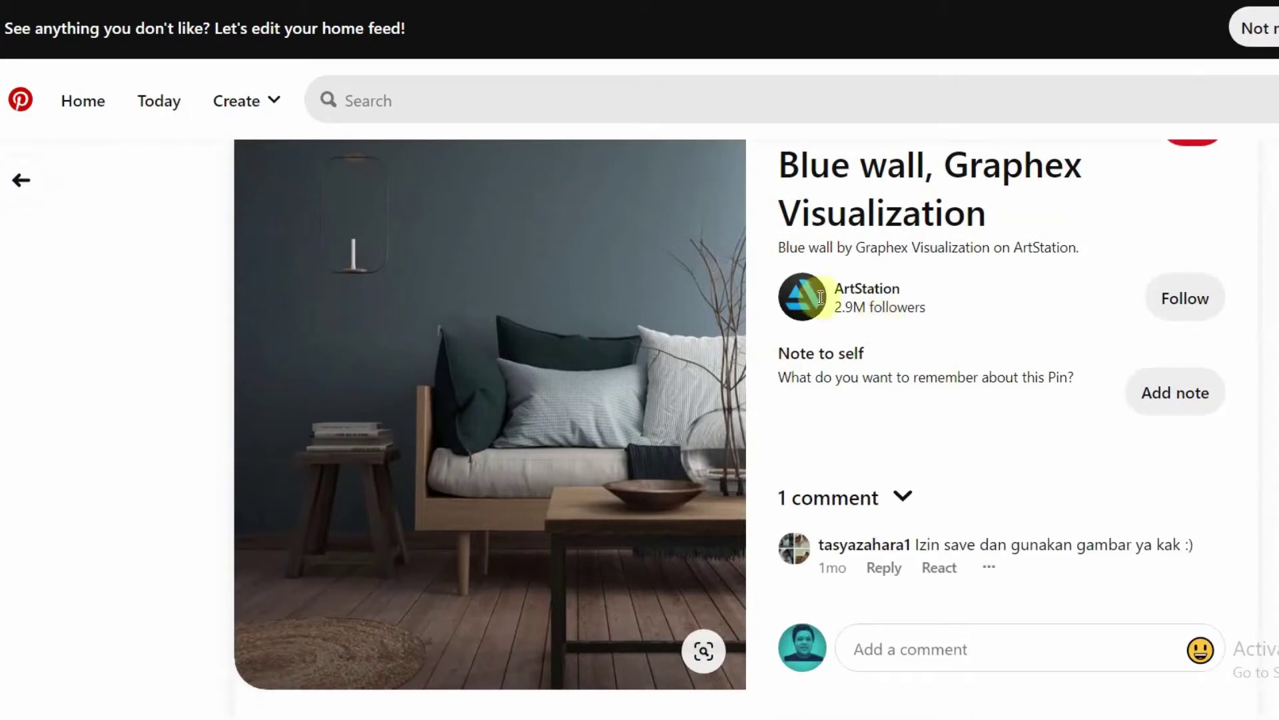
pyautogui.scroll(2, 1163, 439)
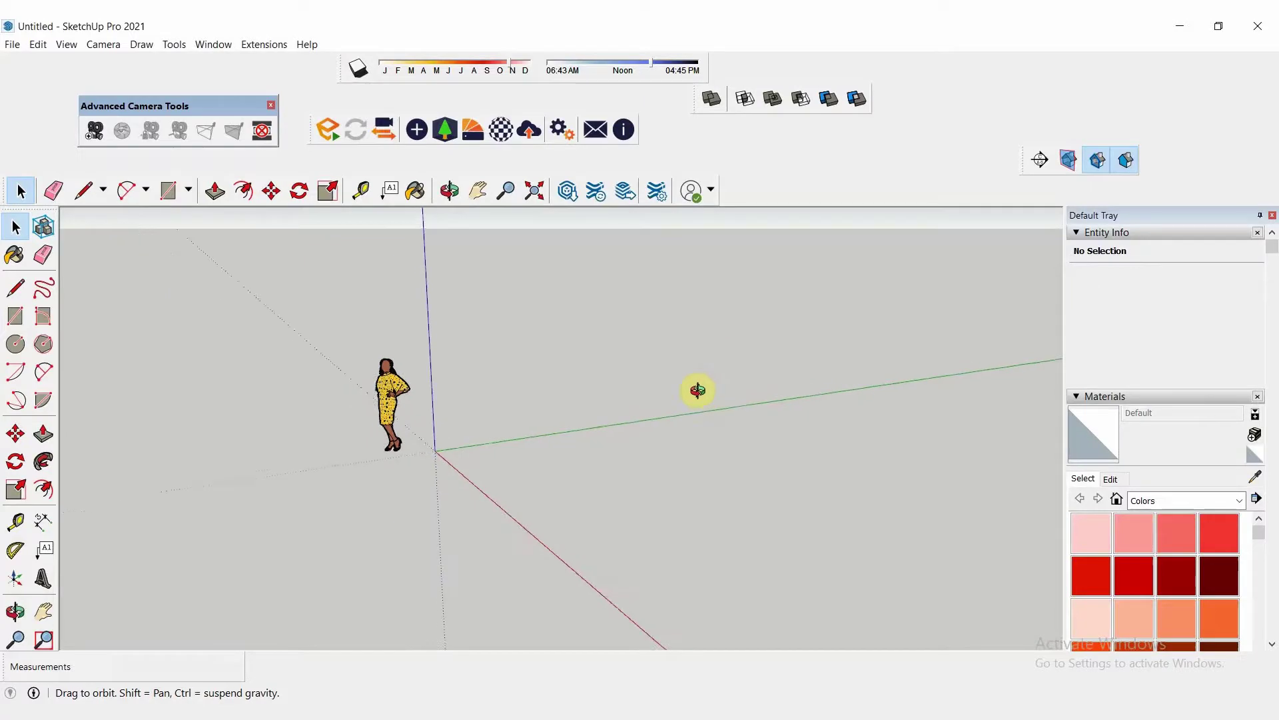
# - Draw a rectangular floor face at the origin
pyautogui.moveTo(694, 391); pyautogui.dragTo(658, 395)
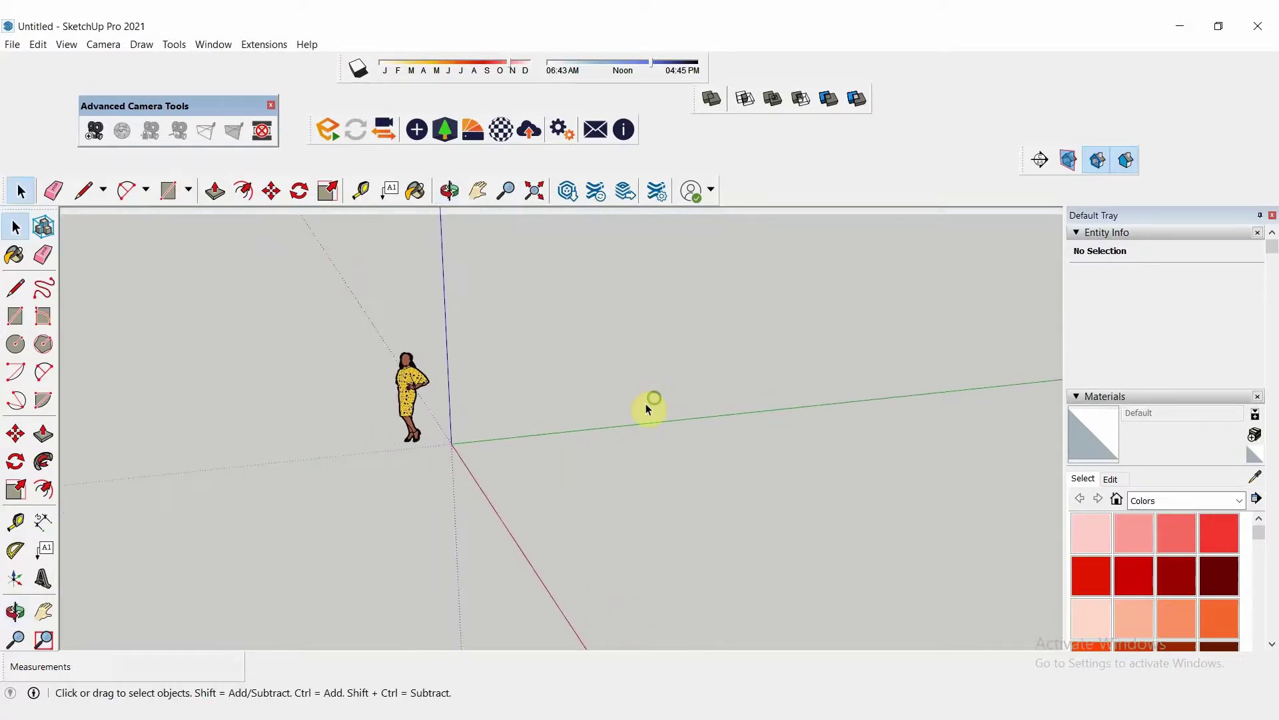
pyautogui.moveTo(647, 409)
pyautogui.mouseDown(button='middle')
pyautogui.moveTo(543, 466)
pyautogui.moveTo(745, 446)
pyautogui.mouseUp(button='middle')
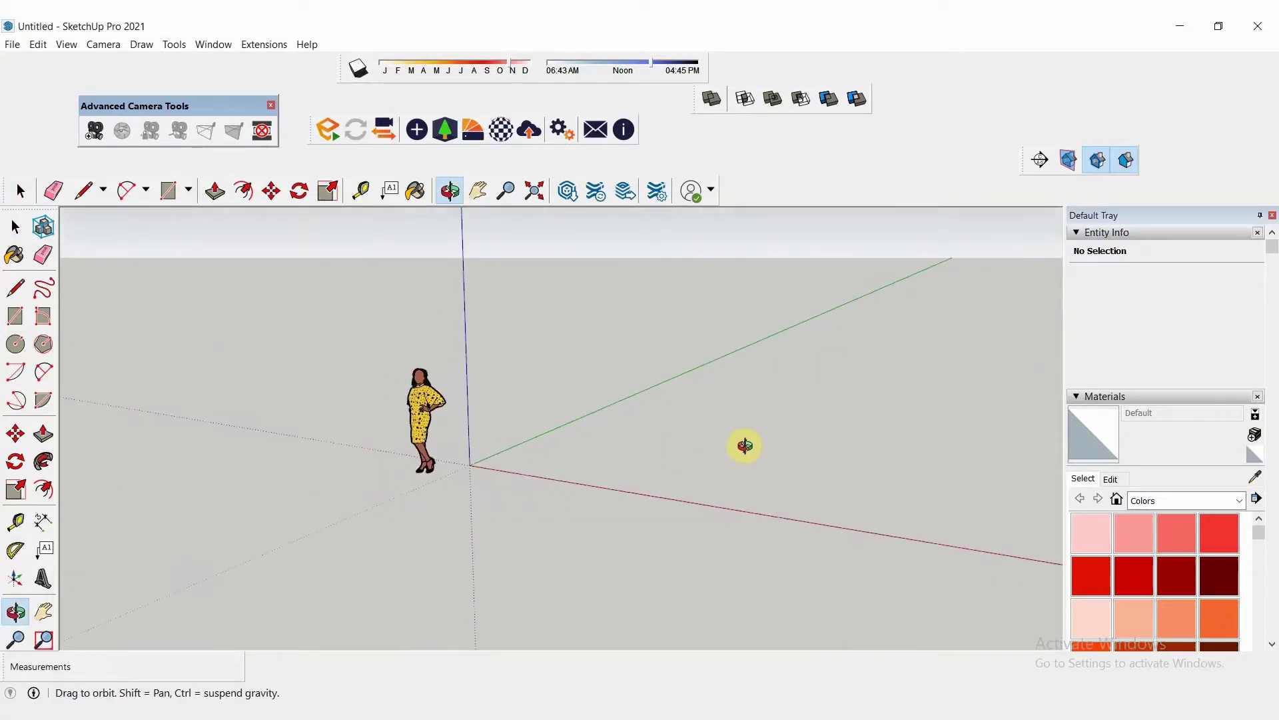
pyautogui.moveTo(870, 399)
pyautogui.mouseDown(button='middle')
pyautogui.moveTo(772, 423)
pyautogui.moveTo(680, 472)
pyautogui.moveTo(481, 441)
pyautogui.mouseUp(button='middle')
pyautogui.press('r')
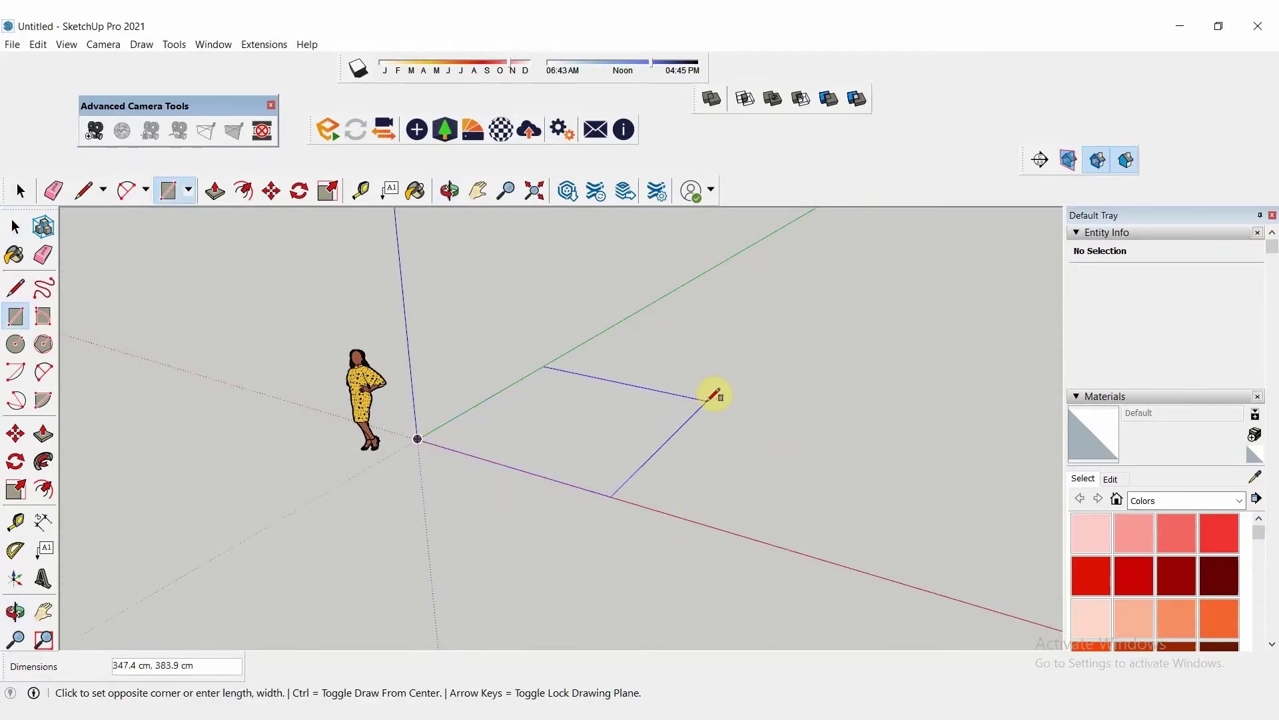
pyautogui.press('Return')
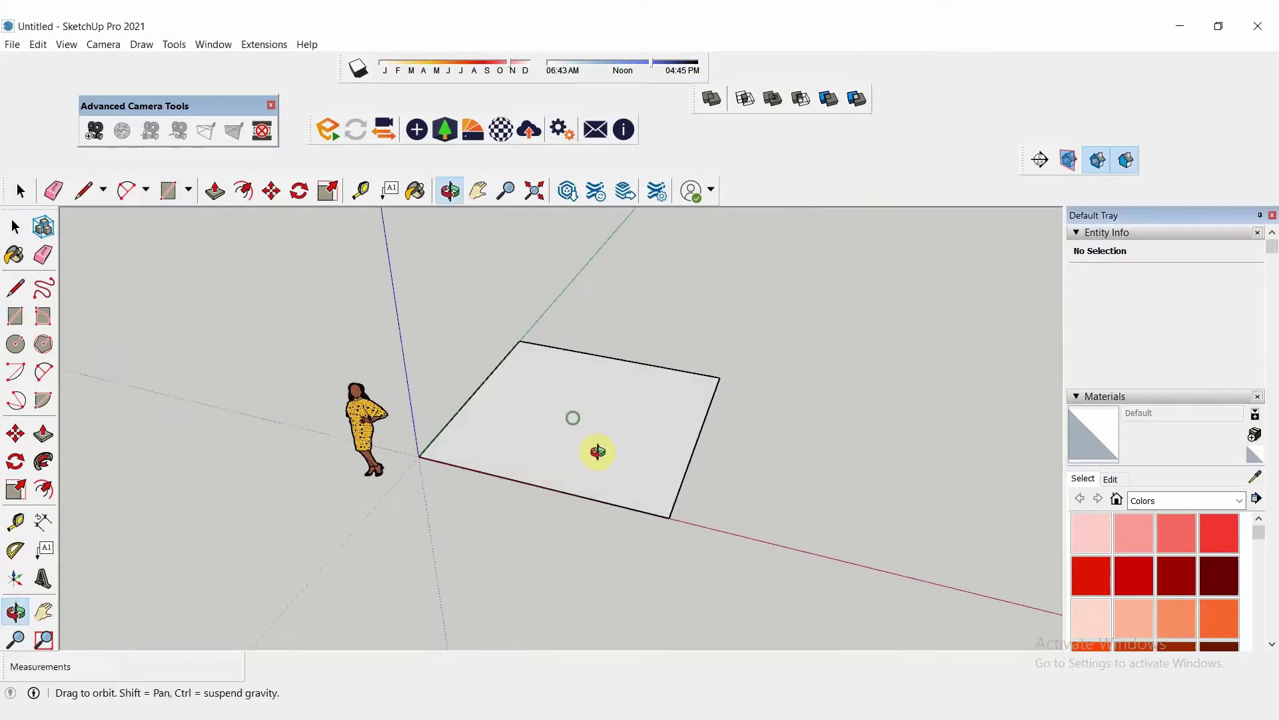
# - Raise a 400-high wall face standing on one edge of the floor
pyautogui.moveTo(598, 448)
pyautogui.mouseDown(button='middle')
pyautogui.moveTo(692, 424)
pyautogui.moveTo(680, 433)
pyautogui.mouseUp(button='middle')
pyautogui.press('l')
pyautogui.click(678, 450)
pyautogui.write('400')
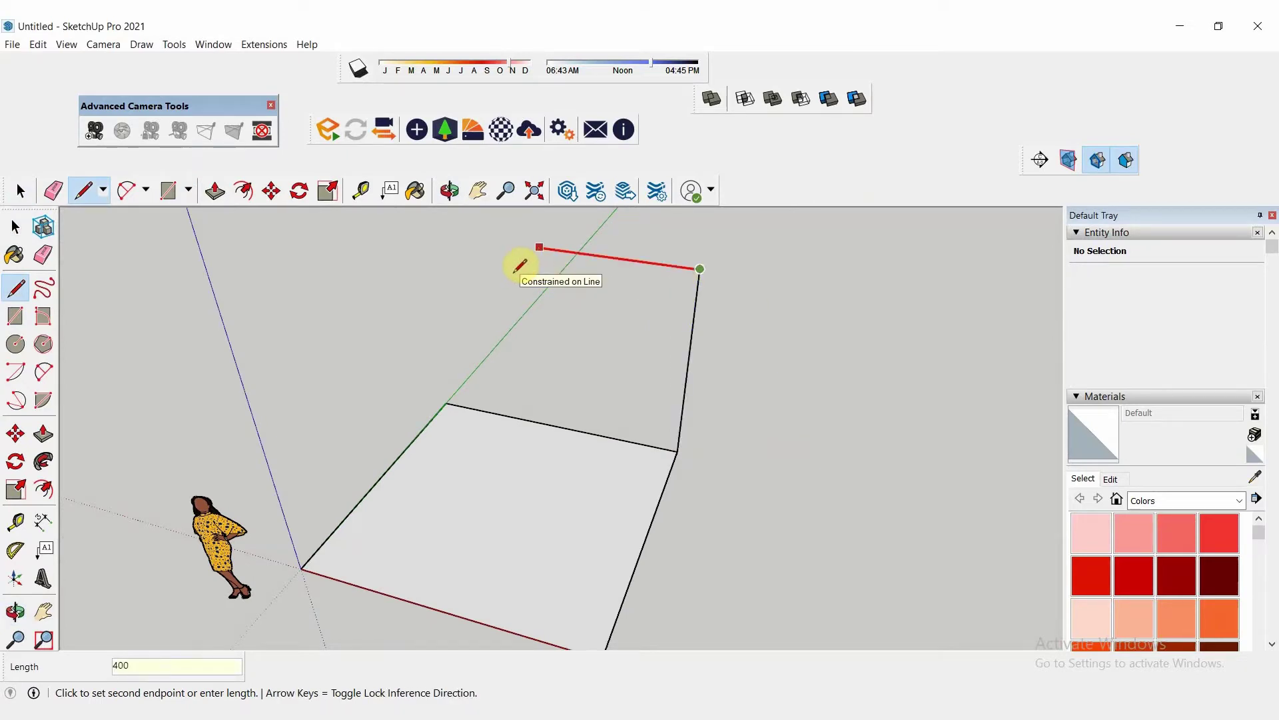
pyautogui.press('Return')
pyautogui.click(449, 391)
pyautogui.press('space')
pyautogui.moveTo(491, 386)
pyautogui.mouseDown(button='middle')
pyautogui.moveTo(702, 455)
pyautogui.moveTo(669, 427)
pyautogui.mouseUp(button='middle')
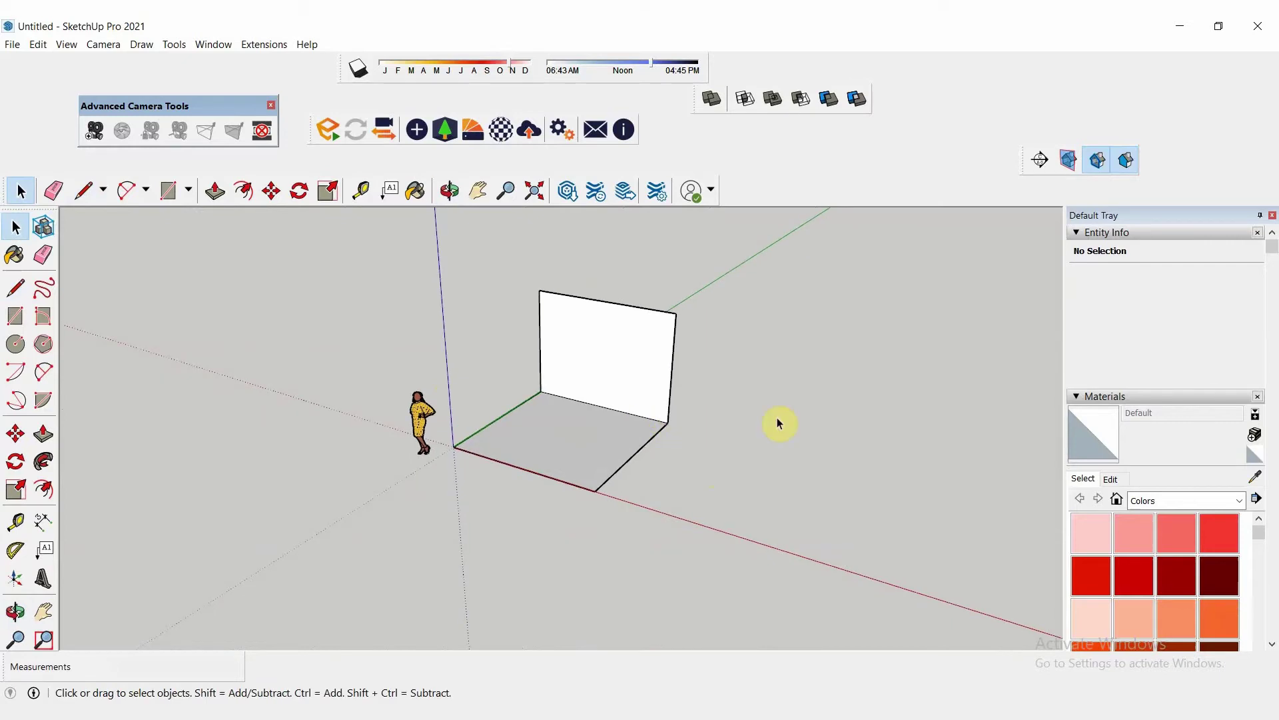
pyautogui.click(213, 44)
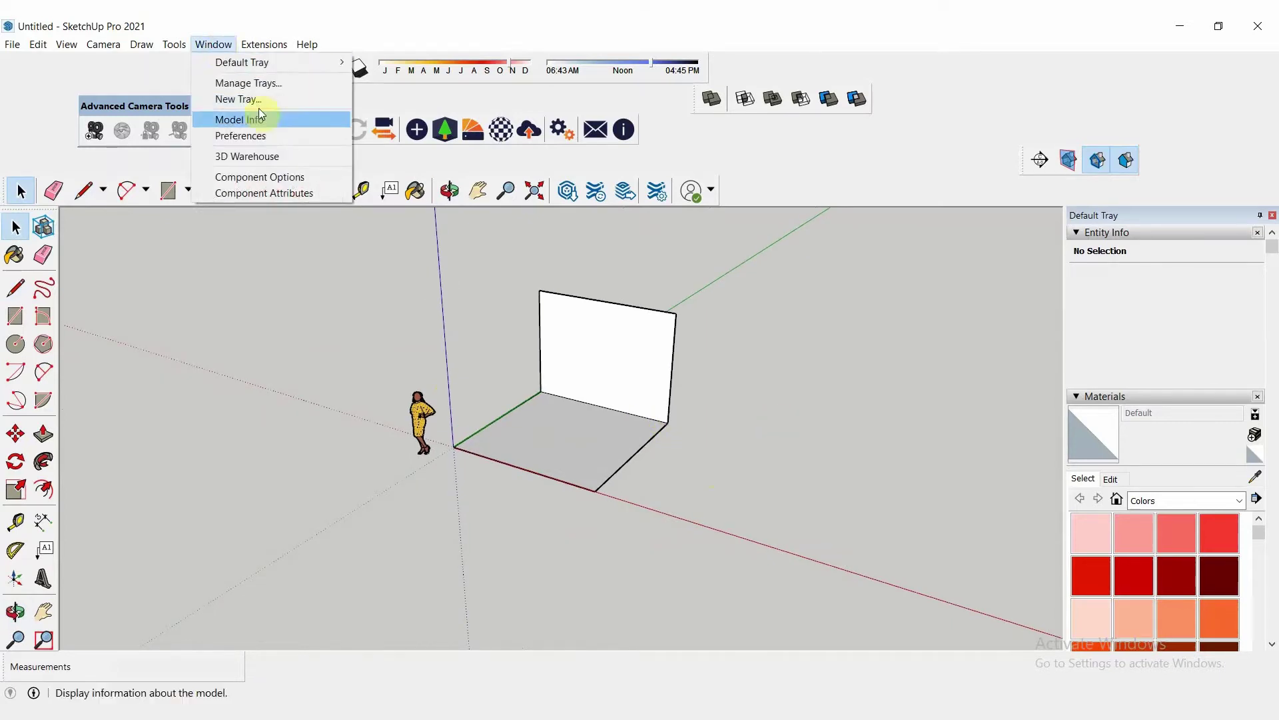
# - Search 3D Warehouse for 'interior plants' and show only model results
pyautogui.click(274, 152)
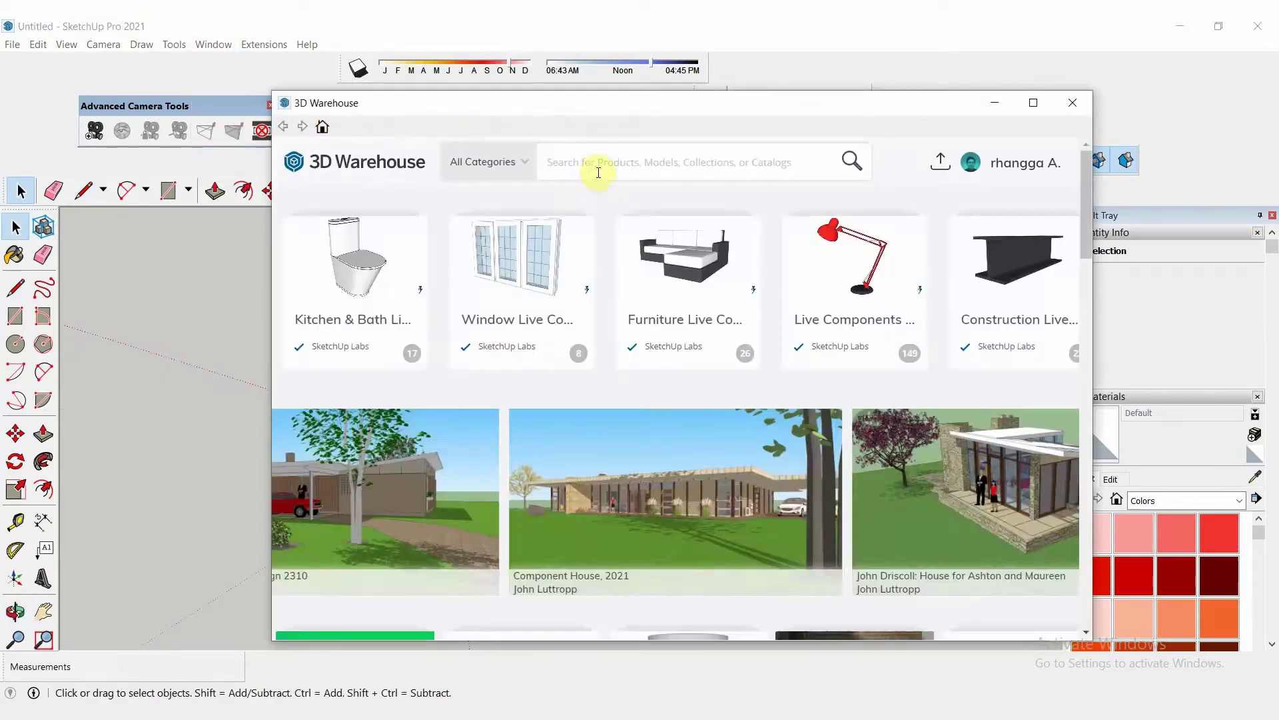
pyautogui.write('inerior plant')
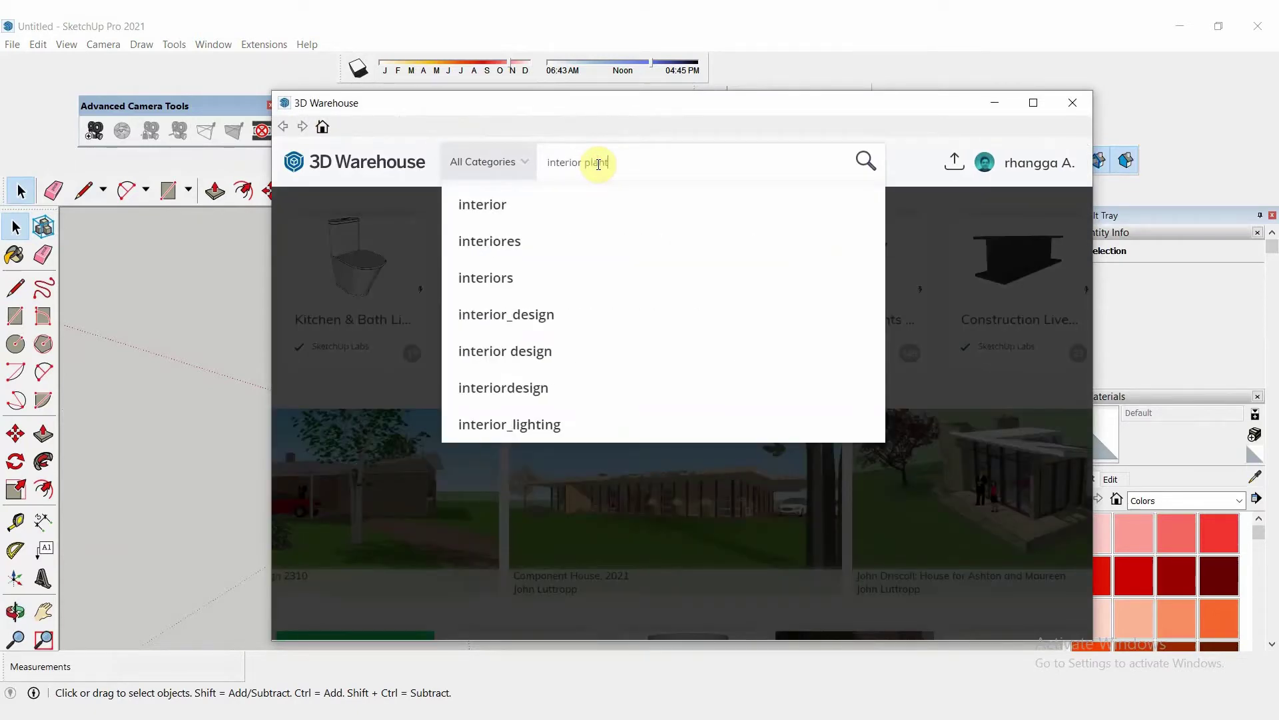
pyautogui.write('s')
pyautogui.press('Return')
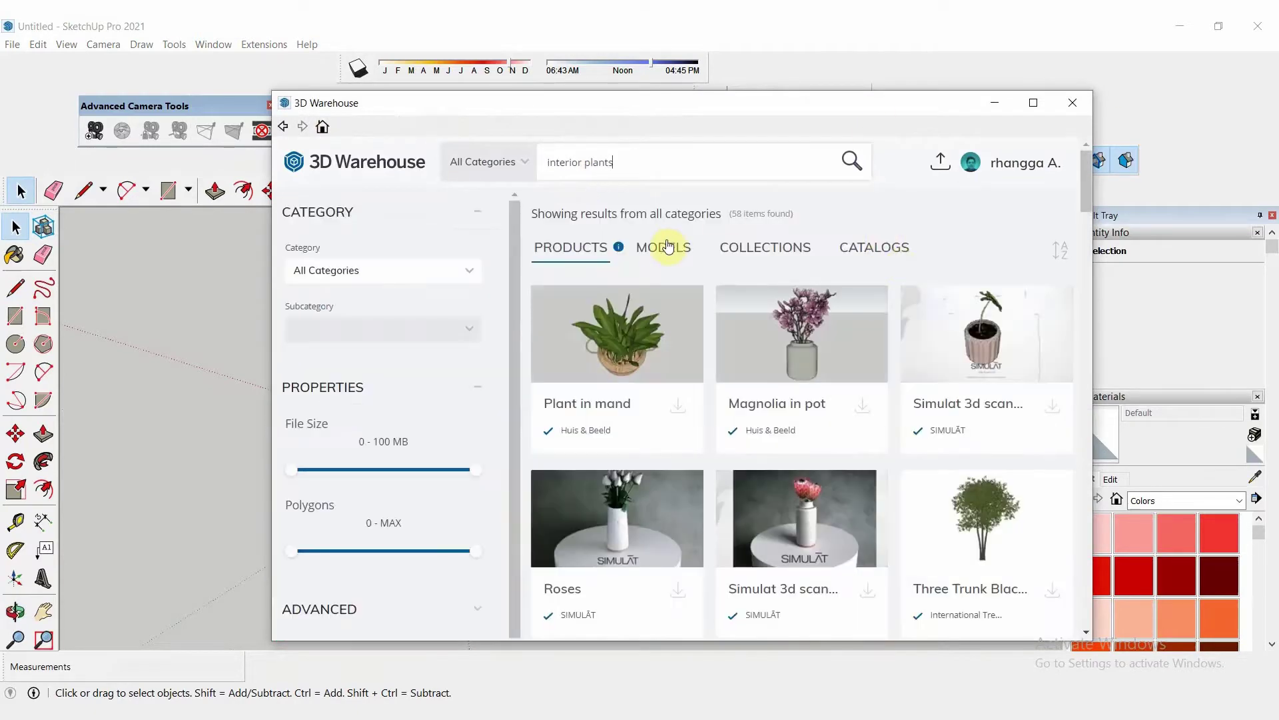
pyautogui.click(668, 247)
pyautogui.scroll(-2, 971, 266)
pyautogui.scroll(-3, 933, 307)
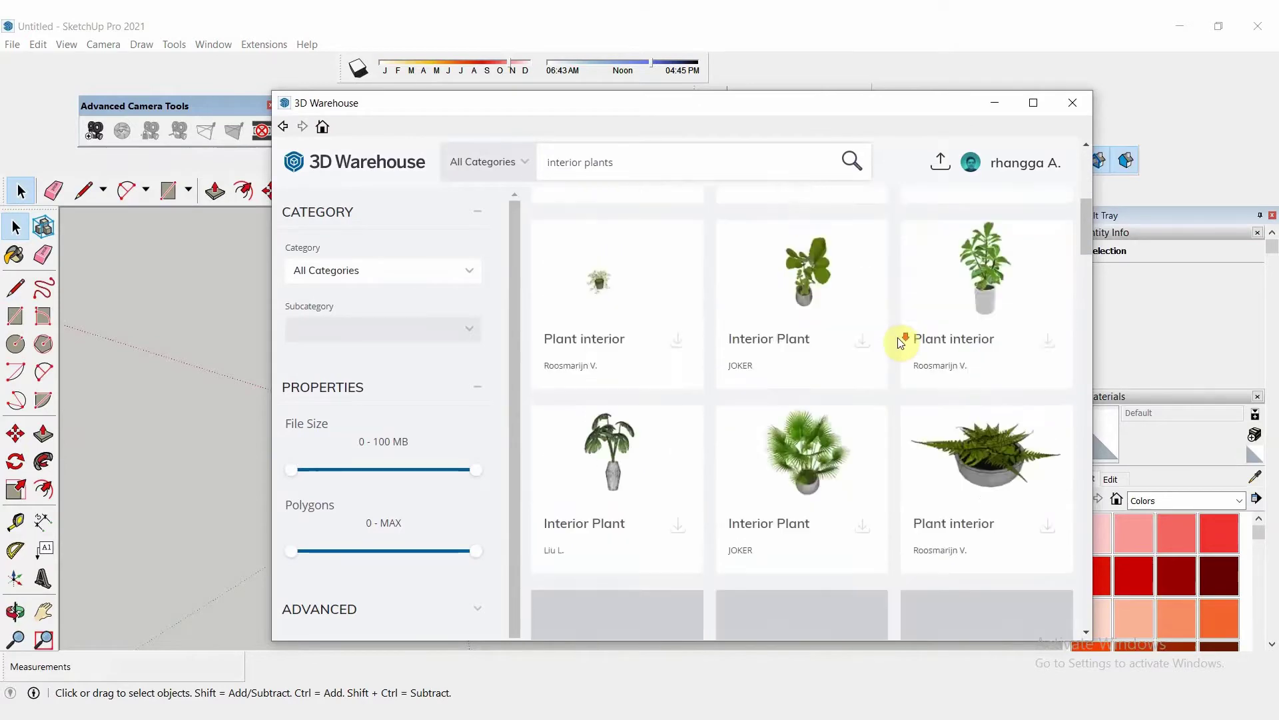
pyautogui.scroll(-5, 900, 341)
pyautogui.scroll(-3, 901, 336)
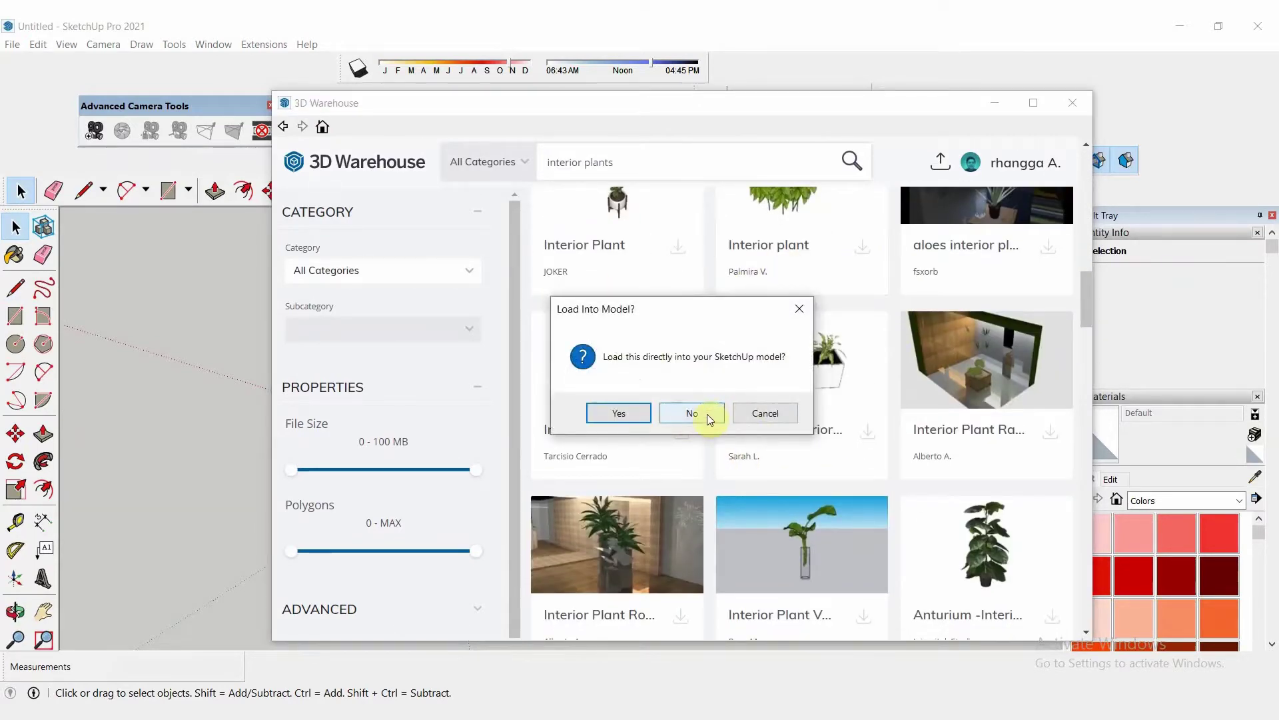
# - Dismiss the plant model's file-save prompt and scroll further through the model results
pyautogui.click(708, 418)
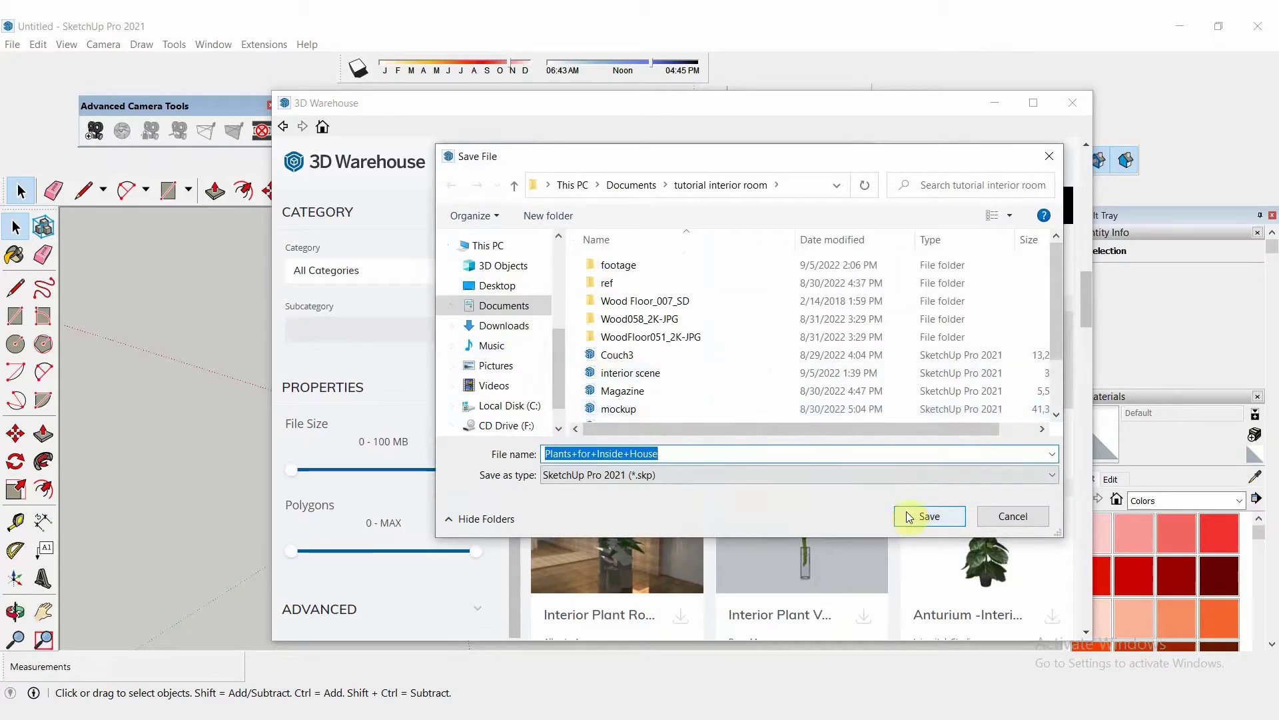
pyautogui.scroll(-2, 848, 394)
pyautogui.click(924, 518)
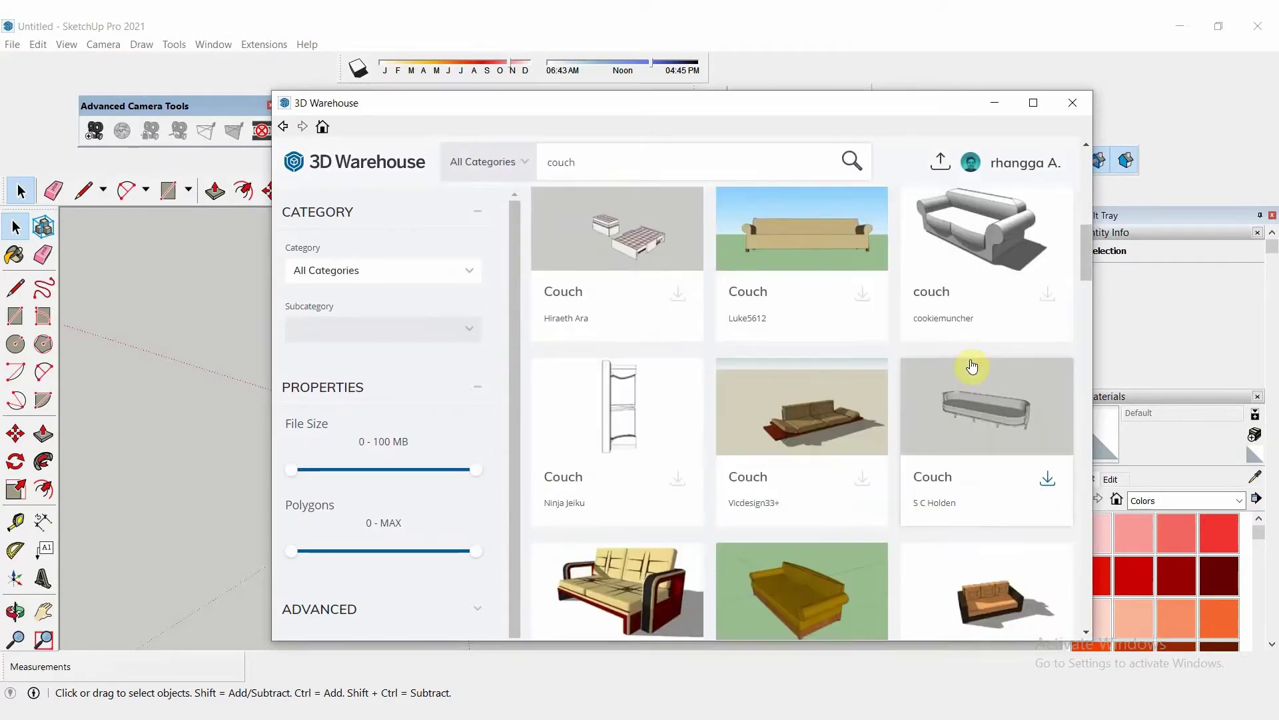
pyautogui.scroll(-4, 973, 366)
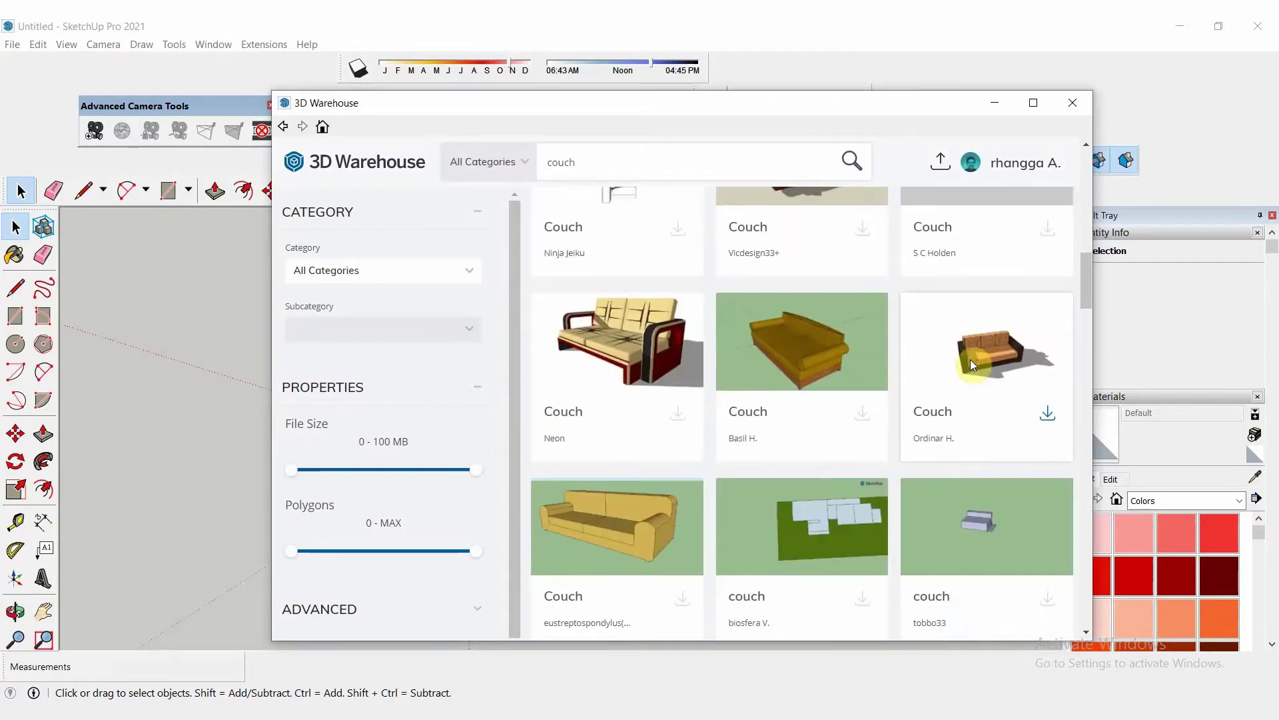
pyautogui.scroll(-2, 972, 366)
pyautogui.scroll(-2, 972, 368)
pyautogui.scroll(-4, 972, 371)
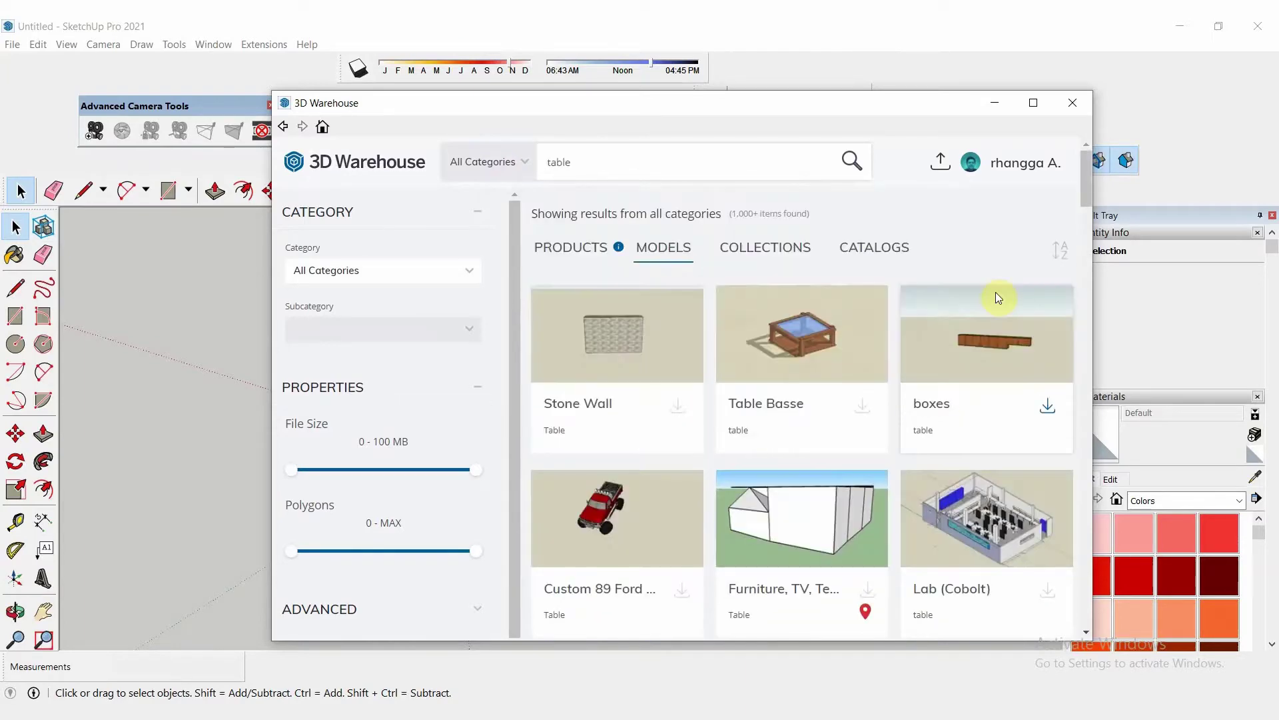
pyautogui.scroll(-3, 997, 299)
pyautogui.scroll(-4, 997, 299)
pyautogui.scroll(-4, 997, 300)
pyautogui.scroll(-4, 997, 300)
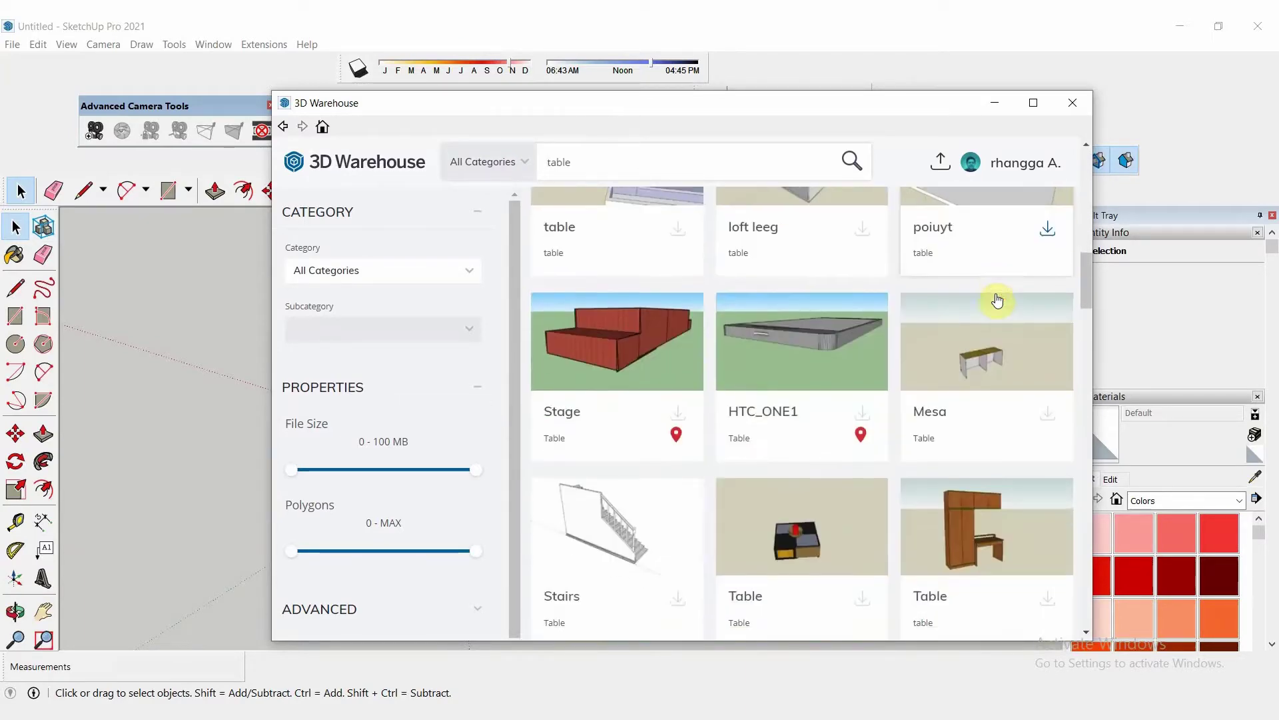
pyautogui.scroll(-4, 998, 300)
pyautogui.scroll(-3, 998, 300)
pyautogui.scroll(-2, 997, 300)
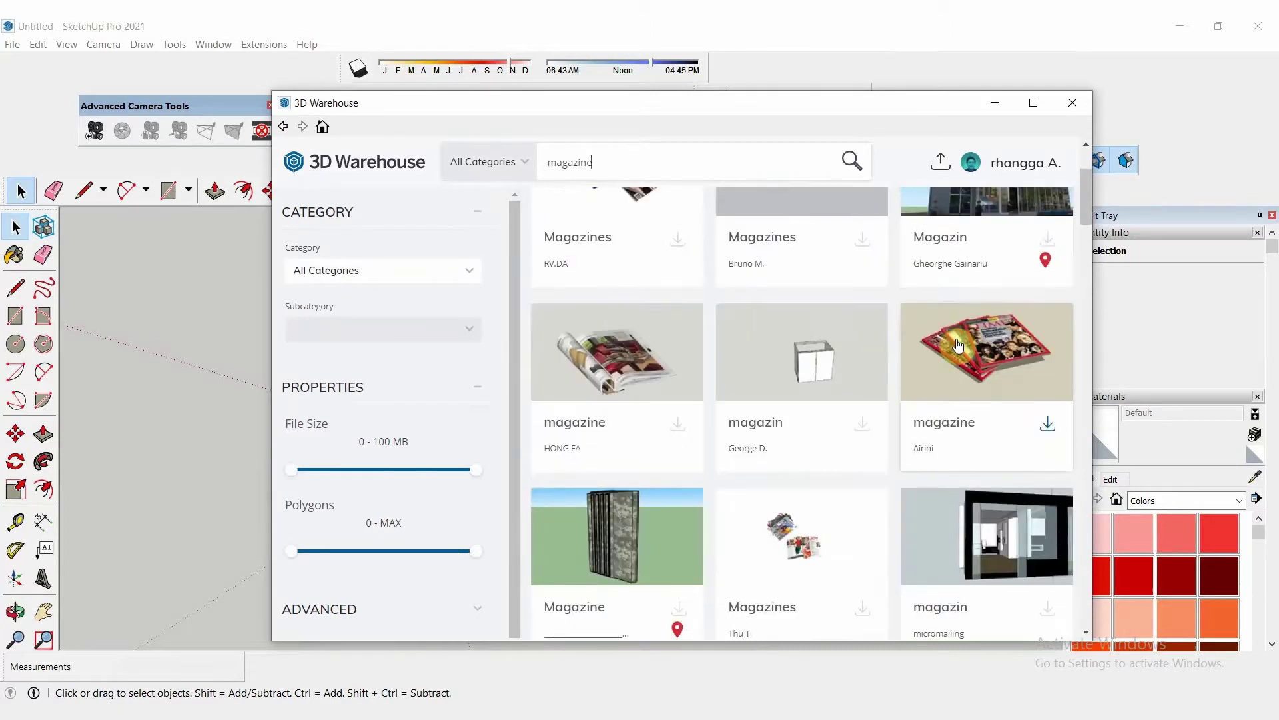
pyautogui.scroll(-3, 959, 363)
pyautogui.scroll(-2, 966, 363)
pyautogui.scroll(-2, 967, 366)
pyautogui.scroll(-4, 967, 365)
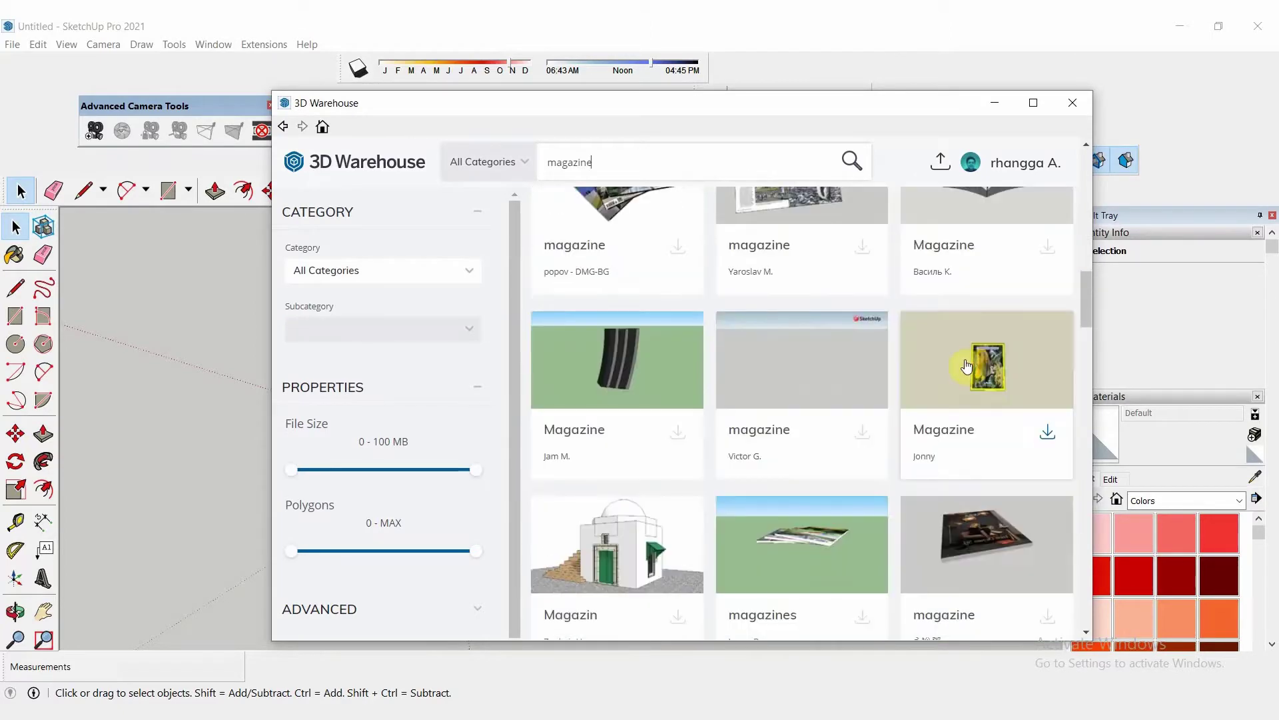
pyautogui.scroll(-3, 967, 364)
pyautogui.scroll(-3, 965, 364)
pyautogui.scroll(-1, 965, 361)
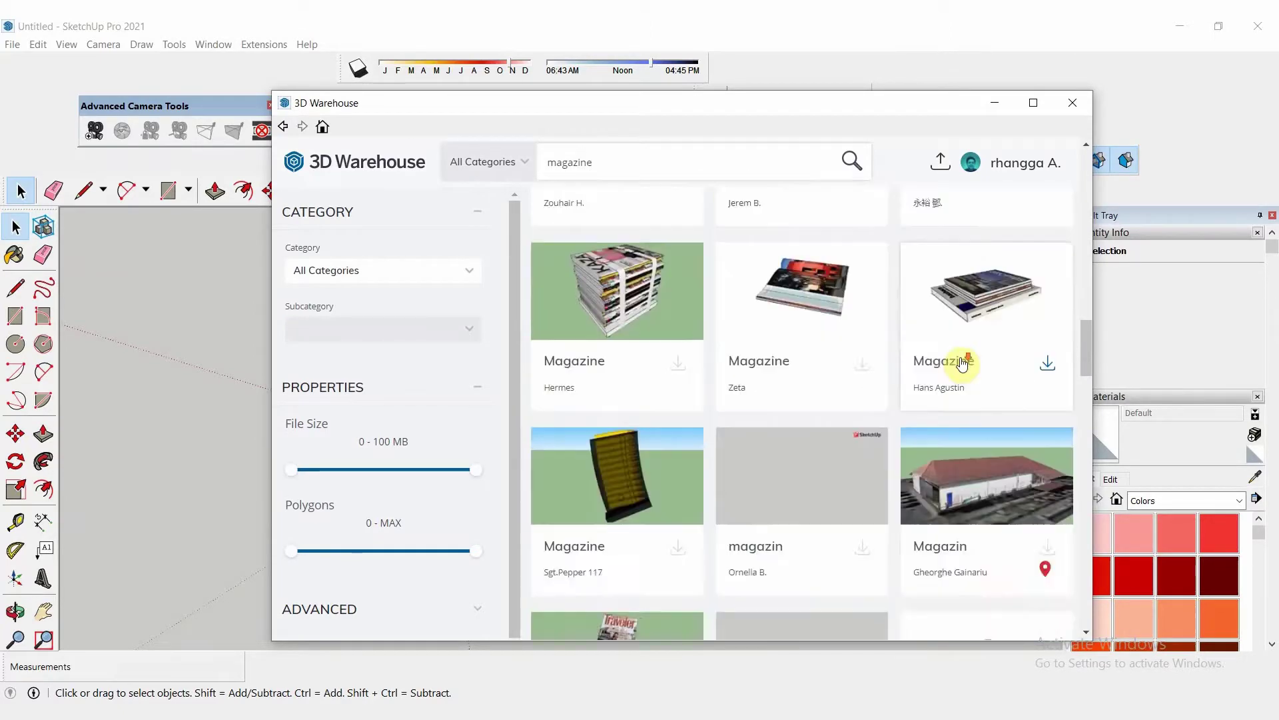
# - Import the Couch3 model, place it on the floor and remove the extra sofa pieces
pyautogui.click(217, 289)
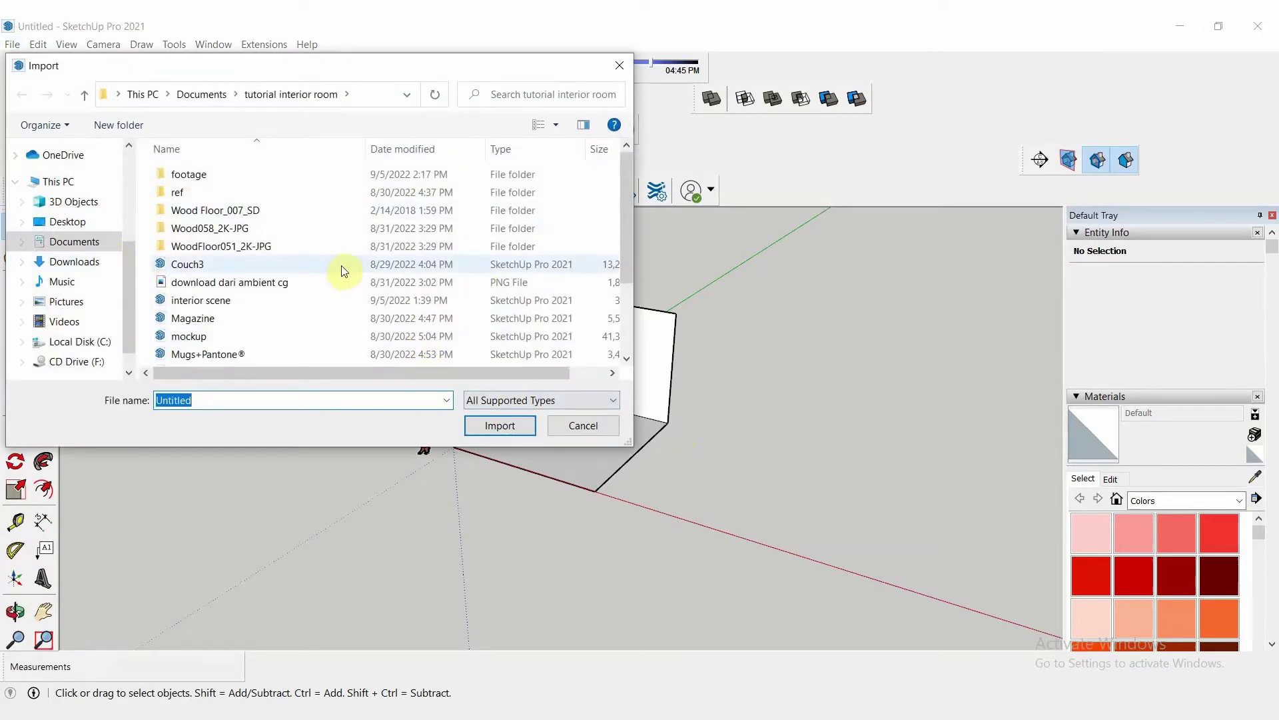
pyautogui.doubleClick(310, 266)
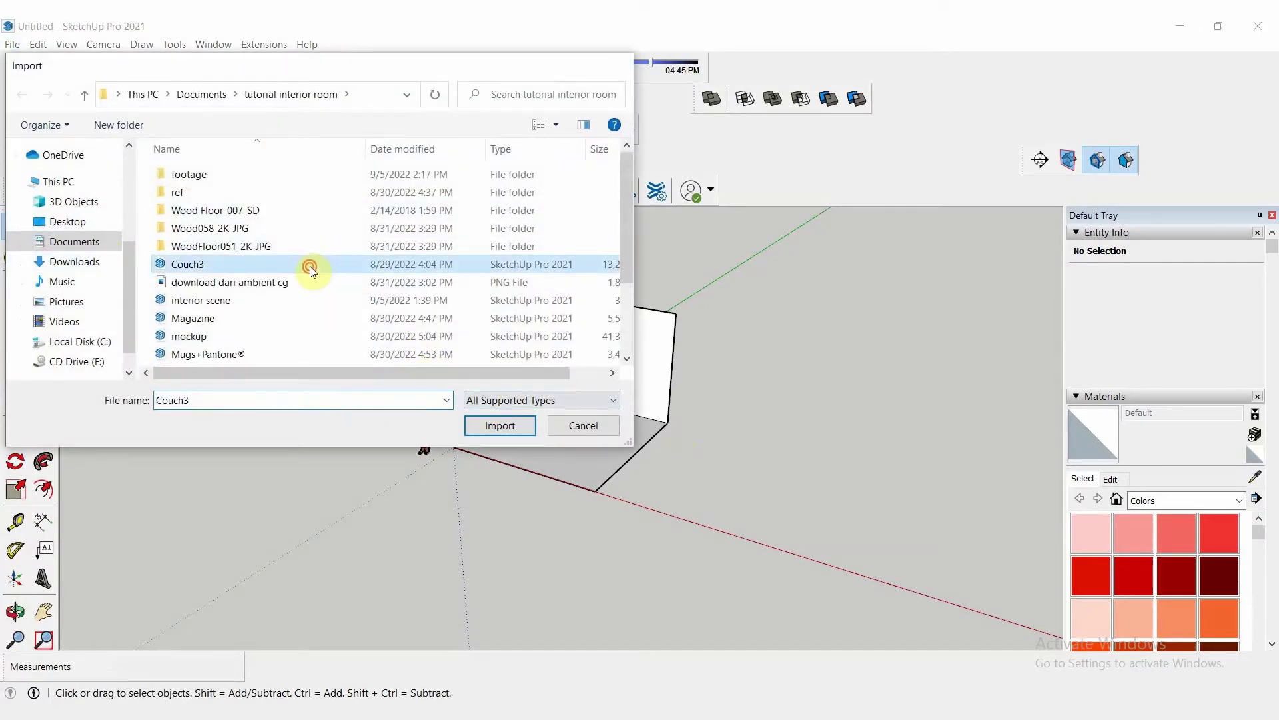
pyautogui.click(571, 423)
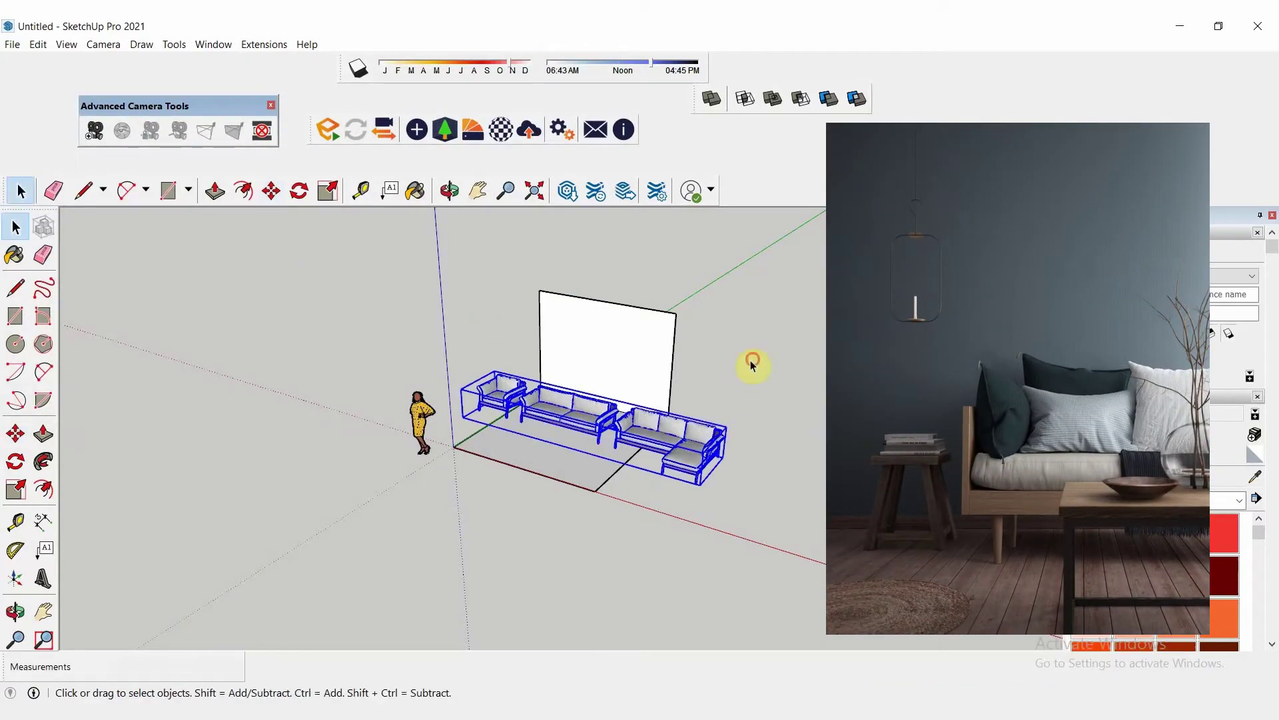
pyautogui.doubleClick(572, 420)
pyautogui.hotkey('ctrl', 'z')
# - Import the Table model and place it in front of the couch
pyautogui.click(12, 44)
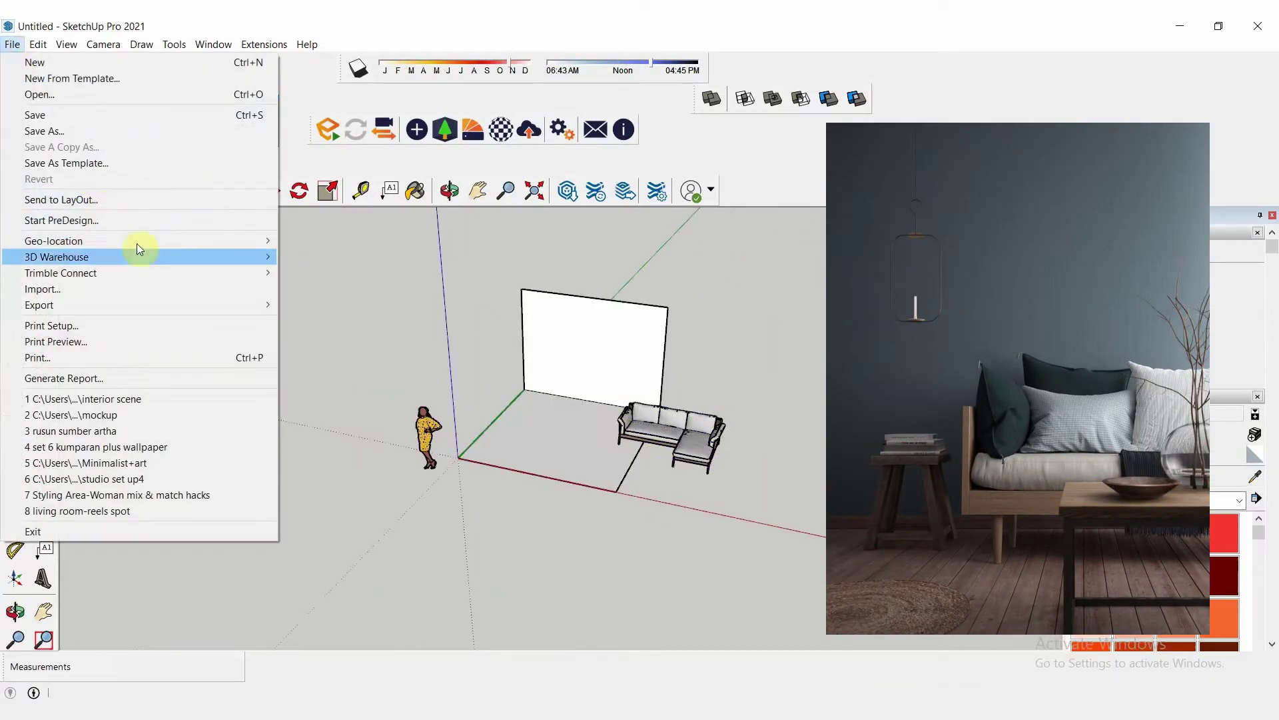
pyautogui.click(40, 289)
pyautogui.doubleClick(279, 302)
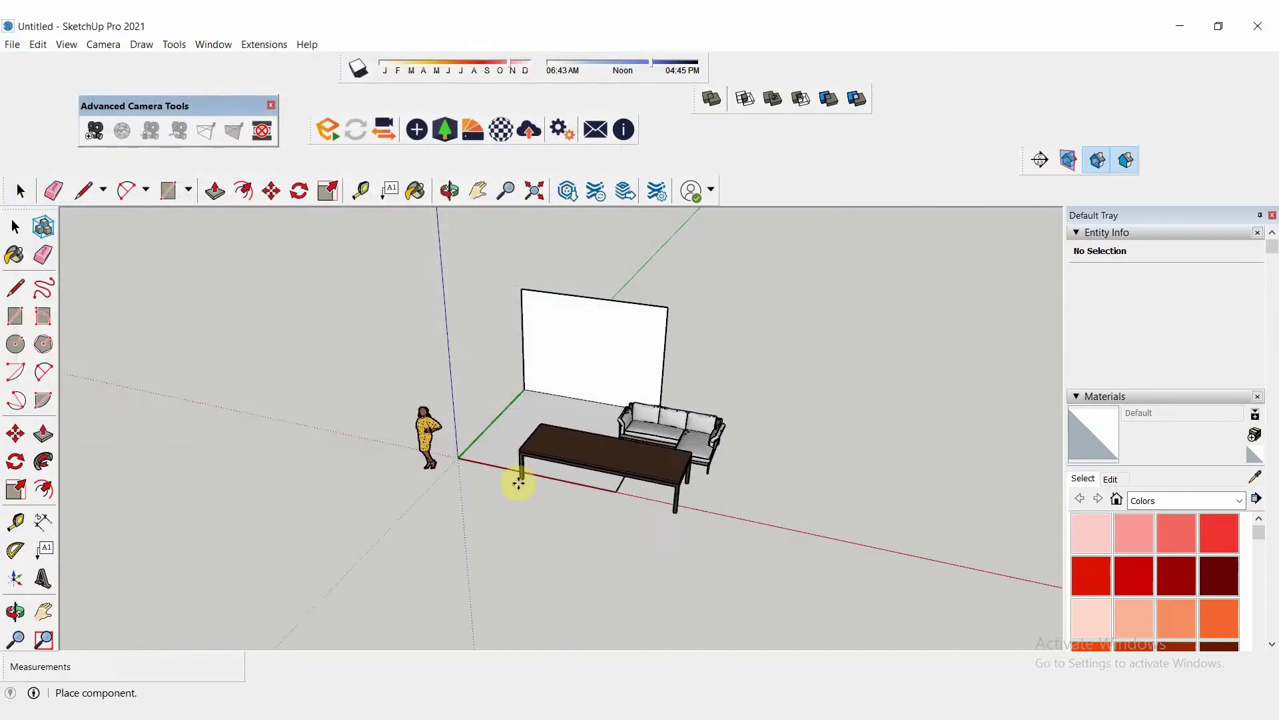
pyautogui.click(517, 477)
# - Import the plants model and scale it down by 0.1
pyautogui.click(12, 44)
pyautogui.click(40, 289)
pyautogui.scroll(-3, 550, 337)
pyautogui.doubleClick(371, 263)
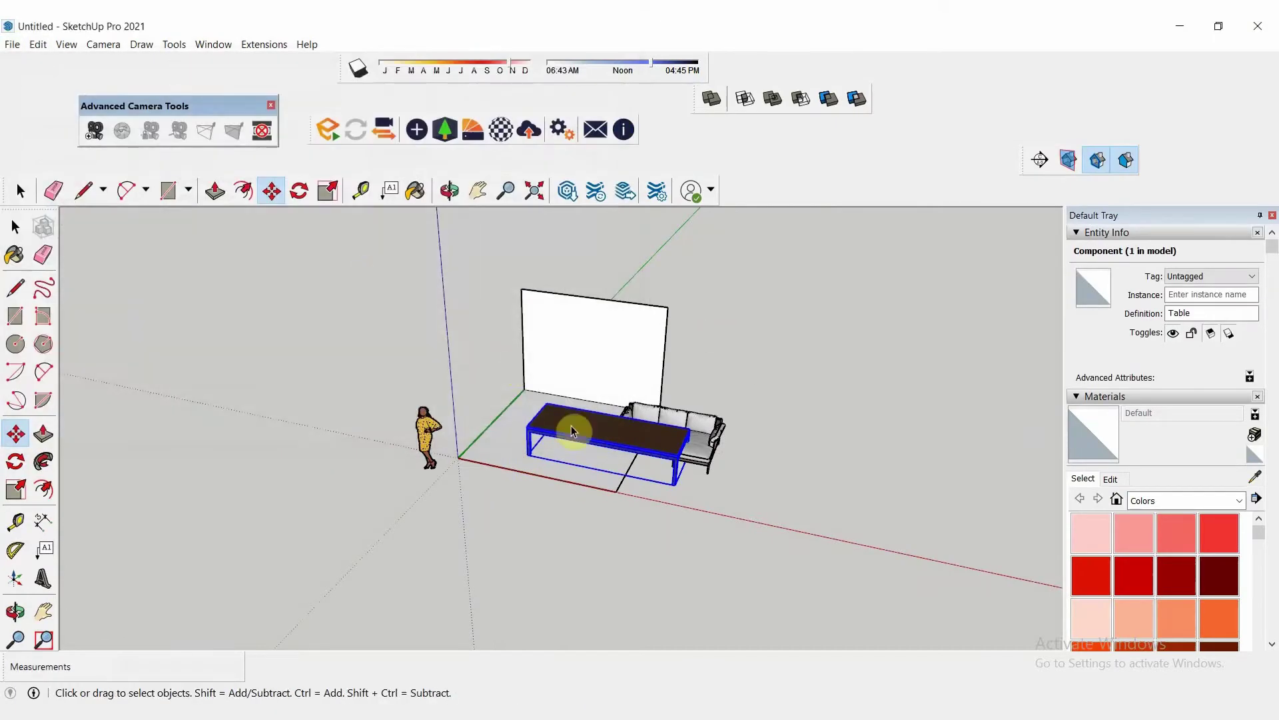
pyautogui.click(571, 429)
pyautogui.press('s')
pyautogui.click(732, 272)
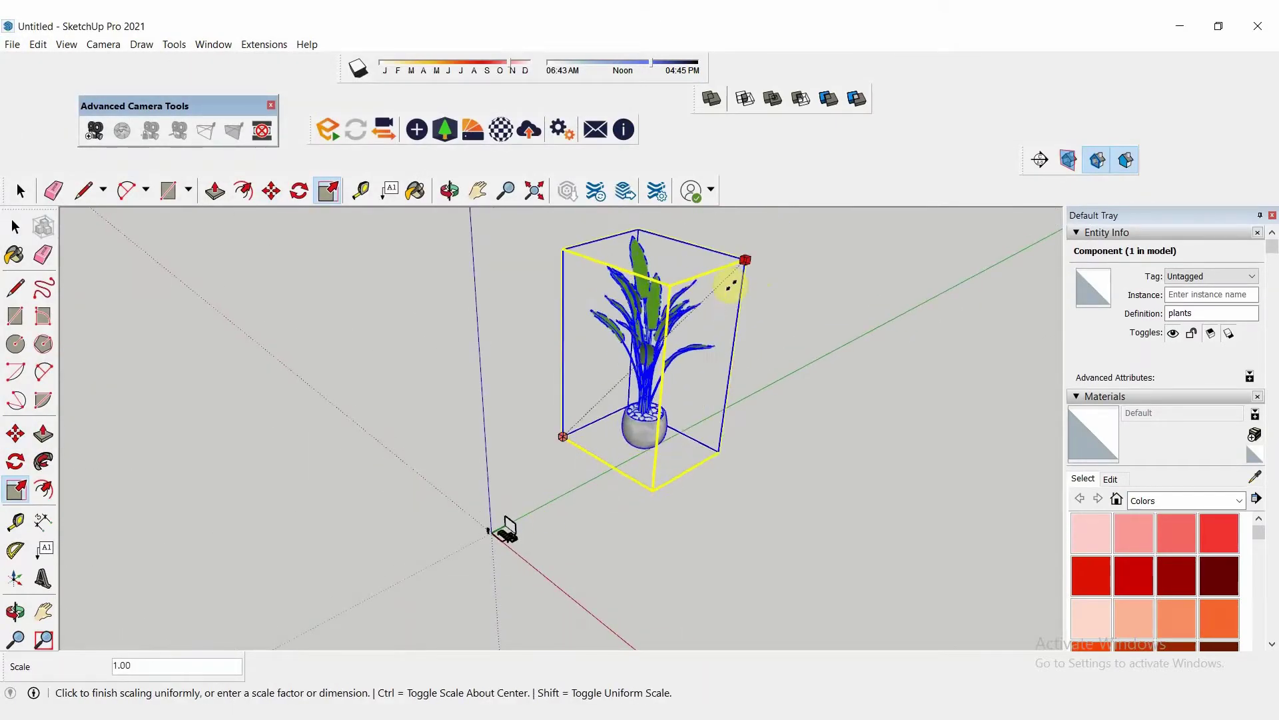
pyautogui.write('0.1')
pyautogui.press('Return')
# - Move the plant beside the table and begin scaling it again
pyautogui.scroll(3, 594, 457)
pyautogui.press('m')
pyautogui.click(603, 353)
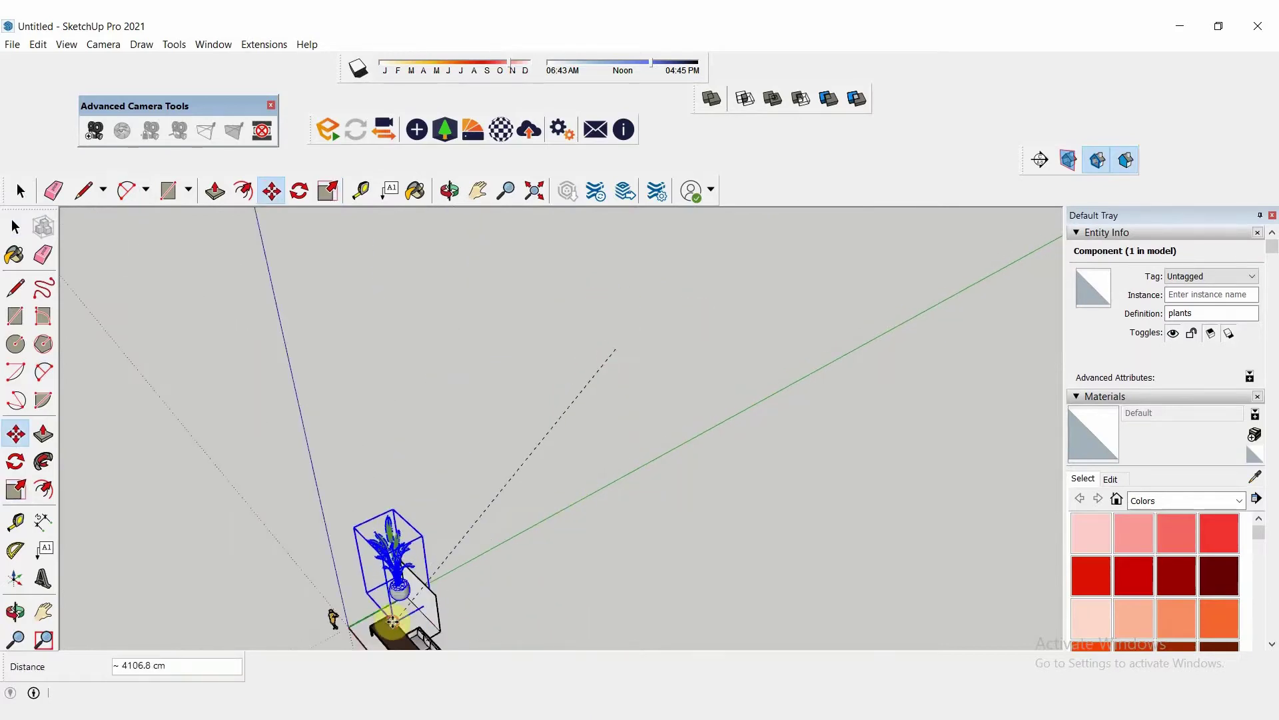
pyautogui.click(384, 604)
pyautogui.scroll(-3, 436, 551)
pyautogui.scroll(-2, 598, 466)
pyautogui.scroll(3, 597, 466)
pyautogui.click(402, 480)
pyautogui.click(386, 562)
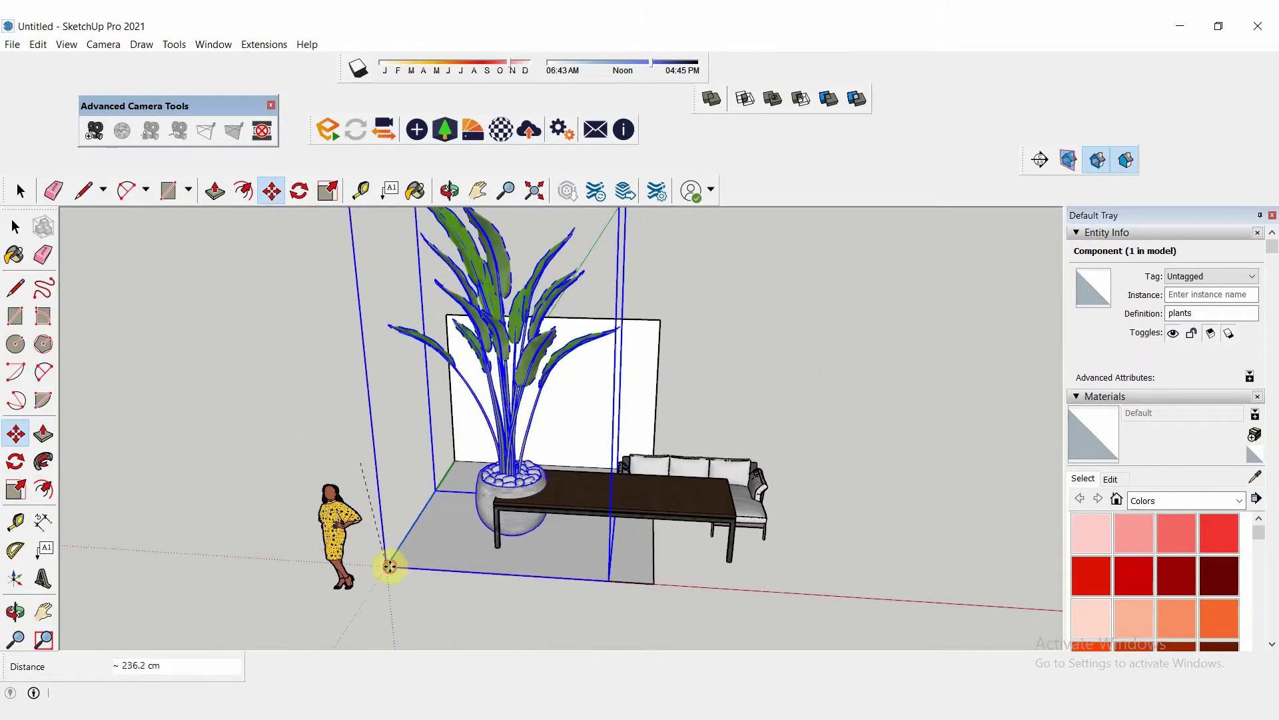
pyautogui.press('s')
pyautogui.scroll(-1, 675, 419)
pyautogui.click(617, 327)
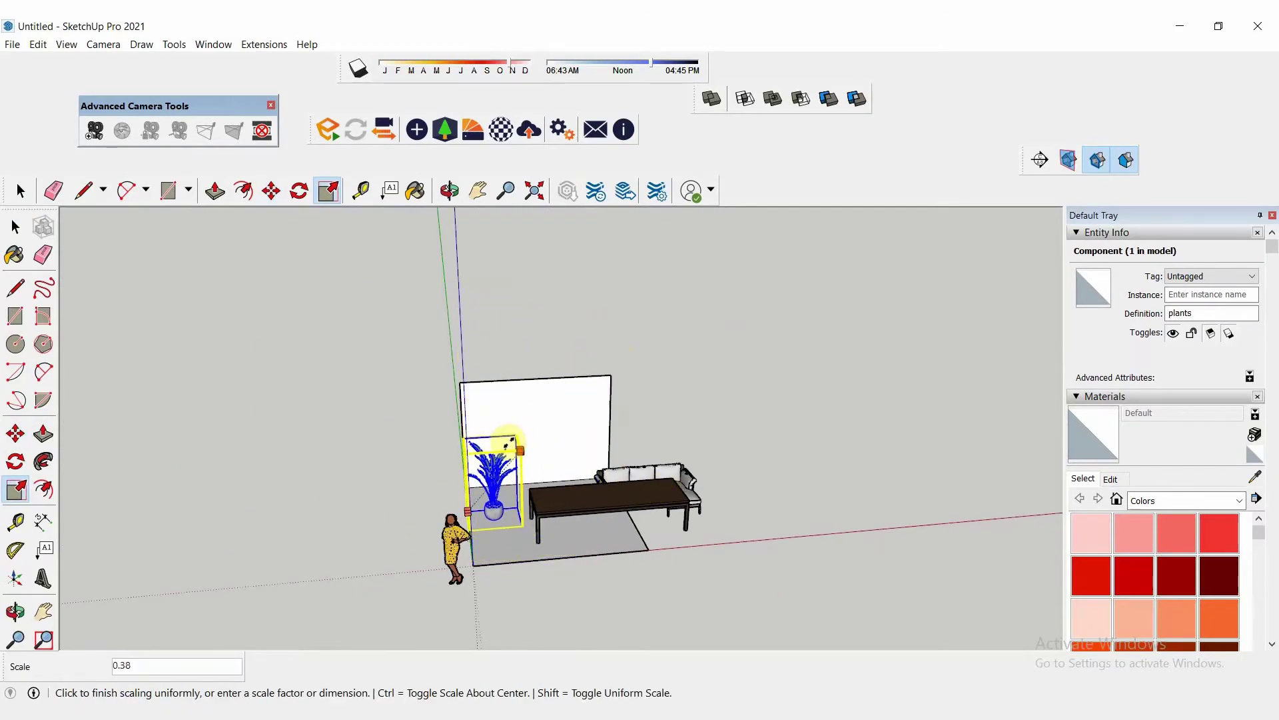
# - Finish shrinking the plant and scale the coffee table down
pyautogui.click(103, 44)
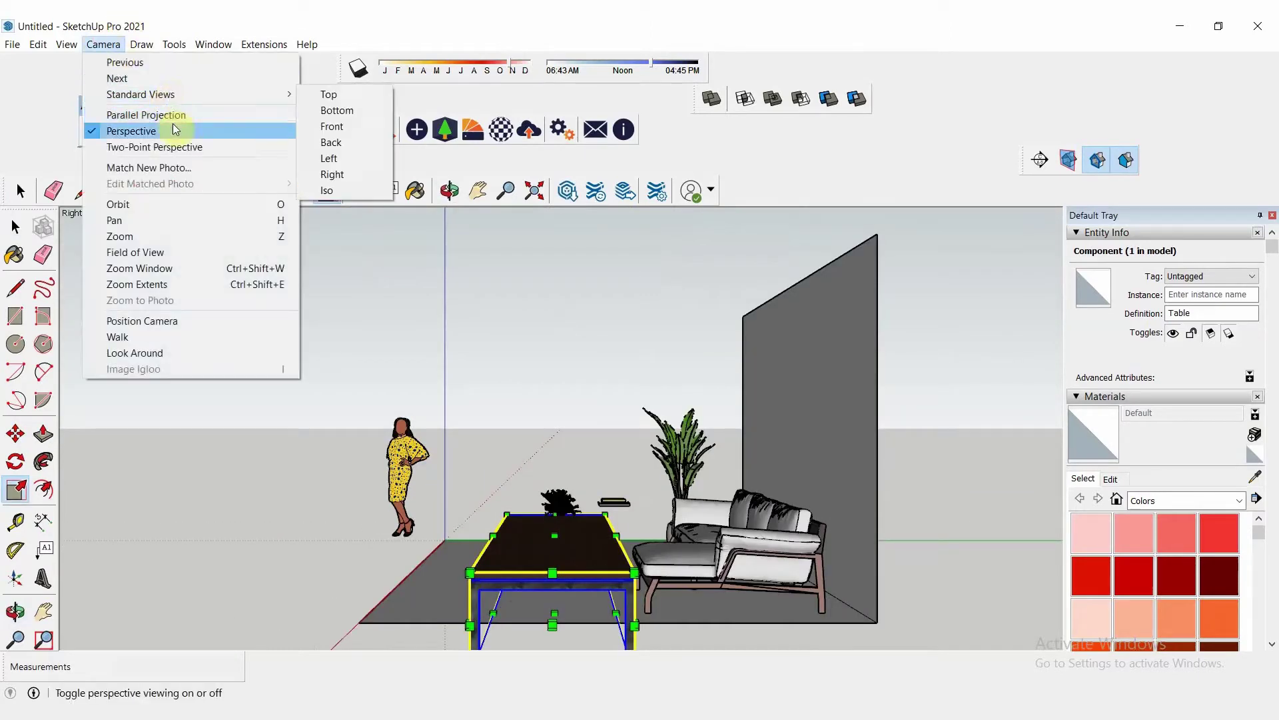
pyautogui.click(160, 114)
pyautogui.click(514, 522)
pyautogui.moveTo(531, 533)
pyautogui.mouseDown(button='middle')
pyautogui.moveTo(508, 483)
pyautogui.moveTo(676, 543)
pyautogui.mouseUp(button='middle')
pyautogui.click(103, 44)
# - Move the magazine from the couch onto the table top
pyautogui.click(612, 394)
pyautogui.press('m')
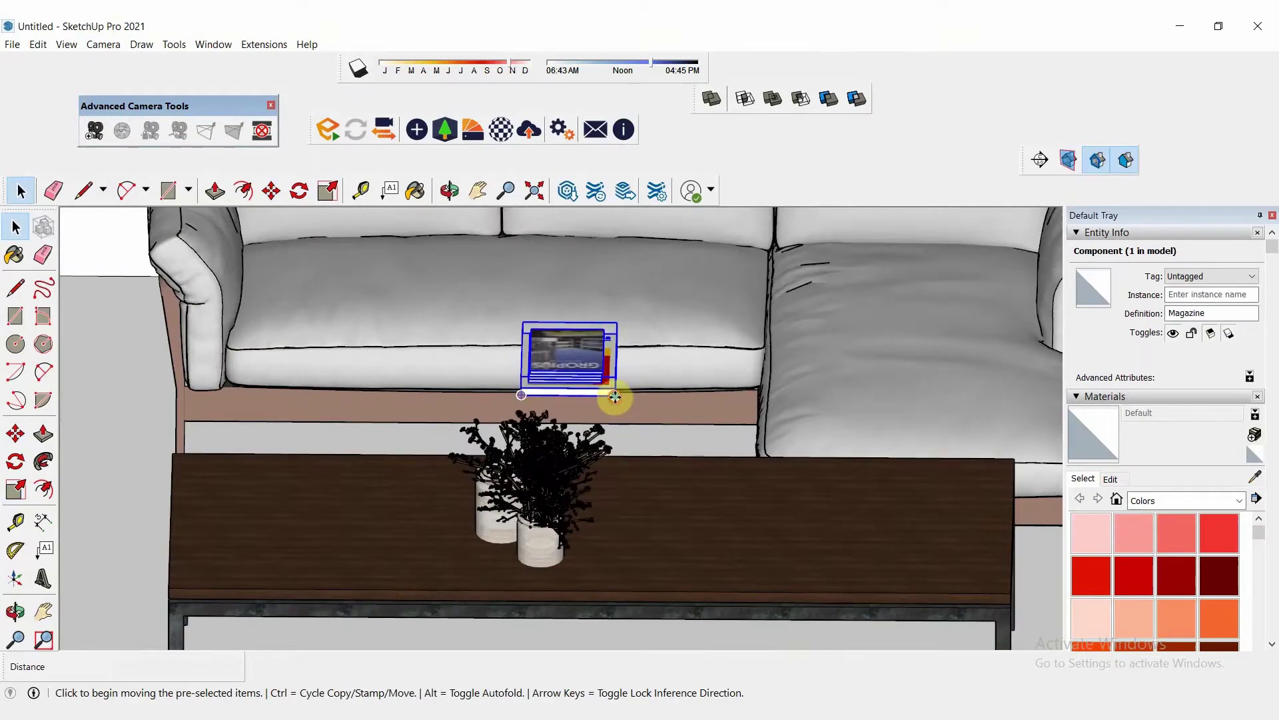
pyautogui.moveTo(612, 394); pyautogui.dragTo(448, 588)
pyautogui.scroll(-5, 448, 588)
pyautogui.scroll(5, 430, 493)
pyautogui.press('space')
# - Edit the small plant group and delete one of its two pots
pyautogui.doubleClick(430, 493)
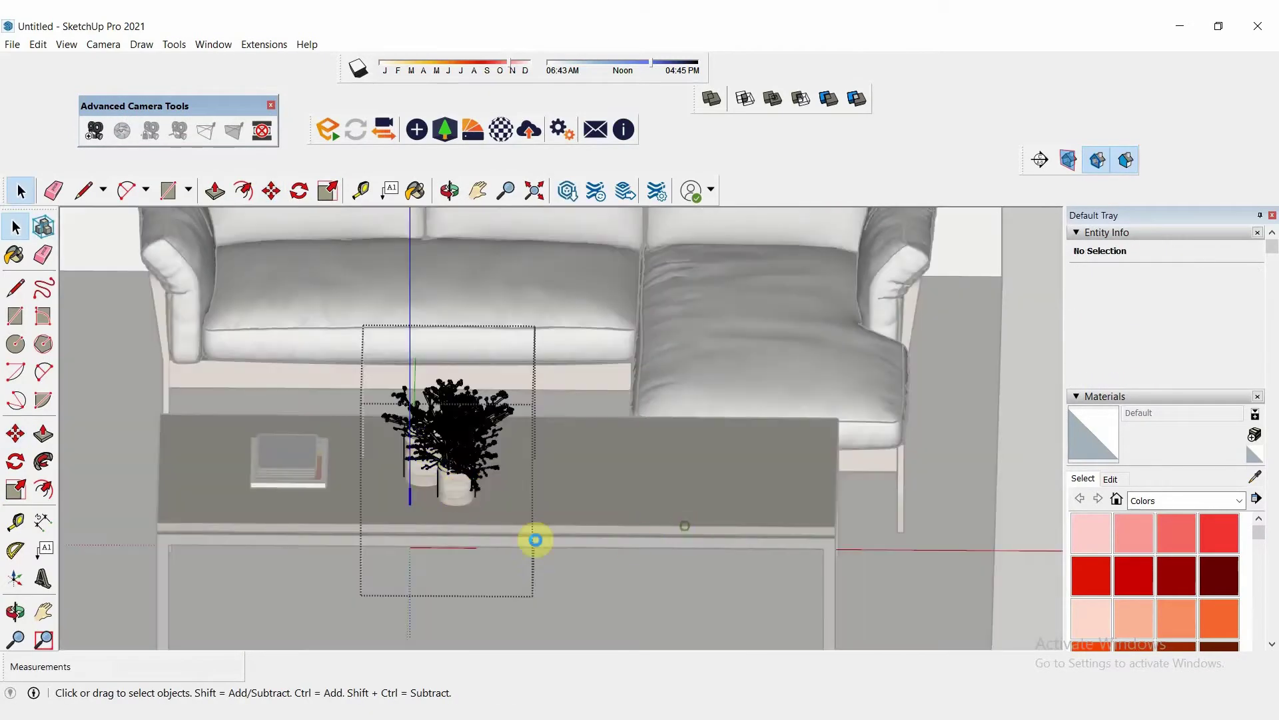
pyautogui.click(329, 413)
pyautogui.press('Delete')
pyautogui.hotkey('ctrl', 'z')
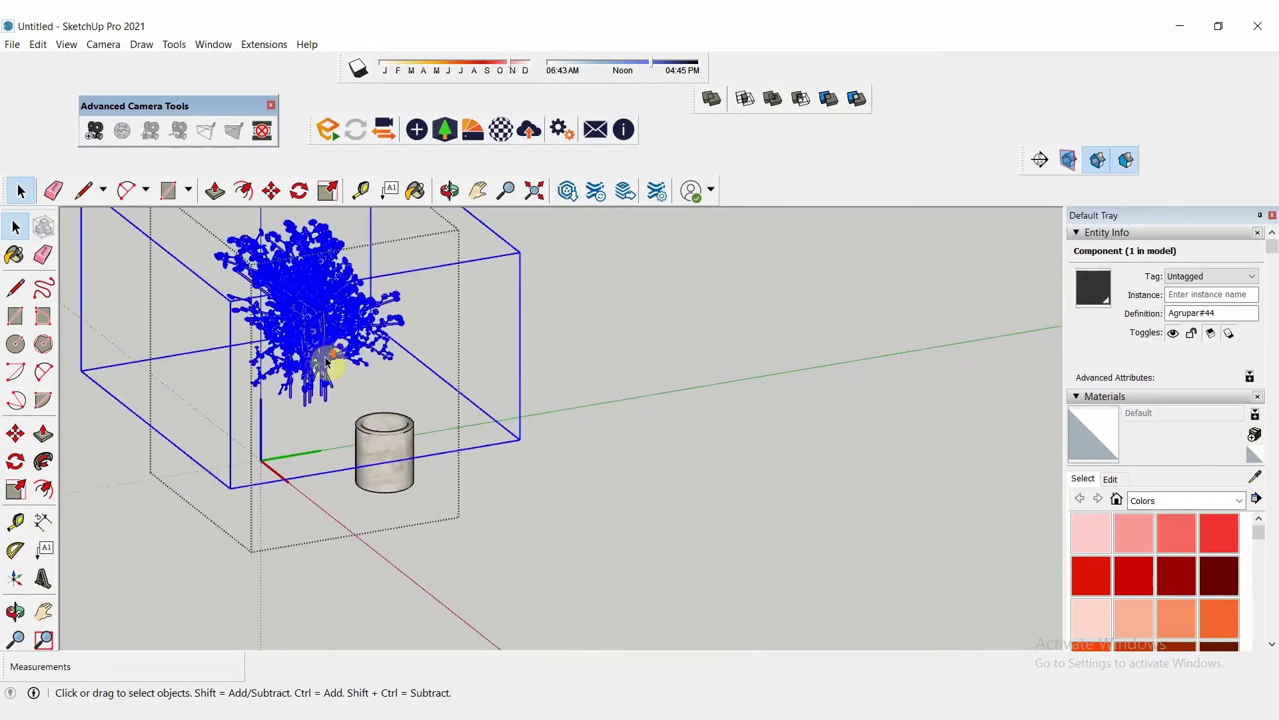
# - Position the small potted plant on the table using Top view
pyautogui.press('f')
pyautogui.press('m')
pyautogui.click(789, 385)
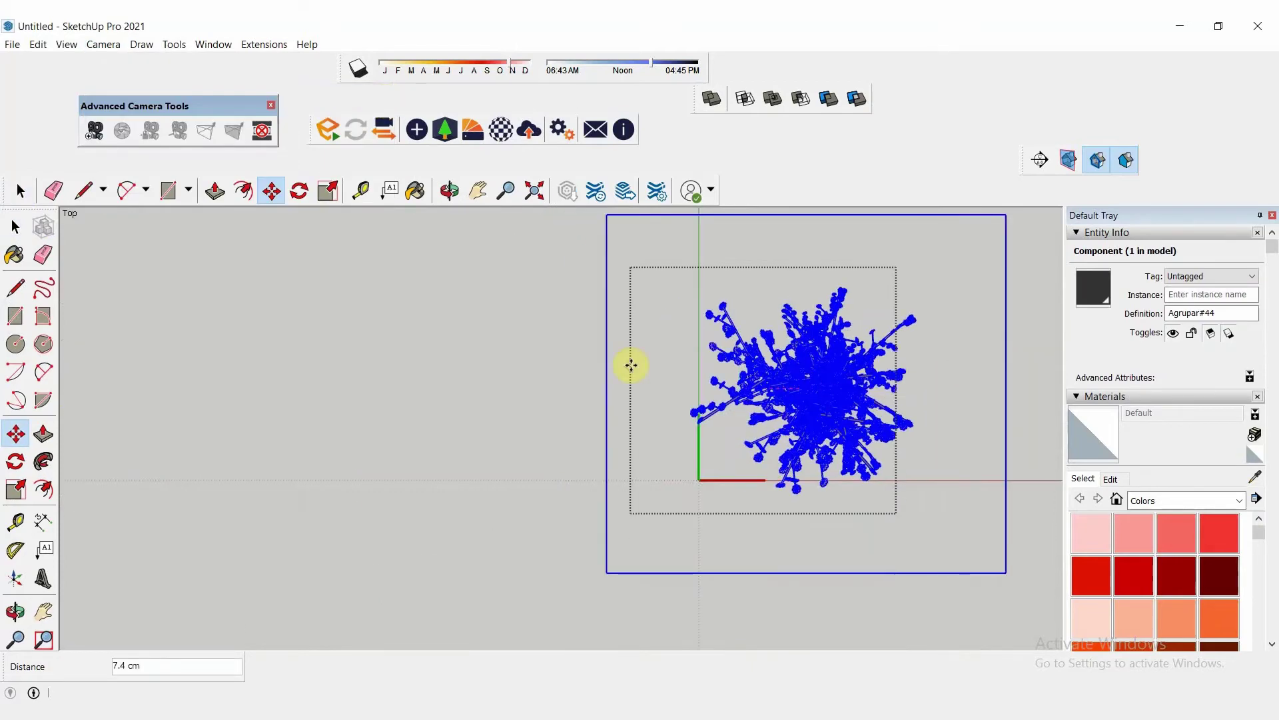
pyautogui.moveTo(646, 424); pyautogui.dragTo(825, 320, button='middle')
pyautogui.click(825, 320)
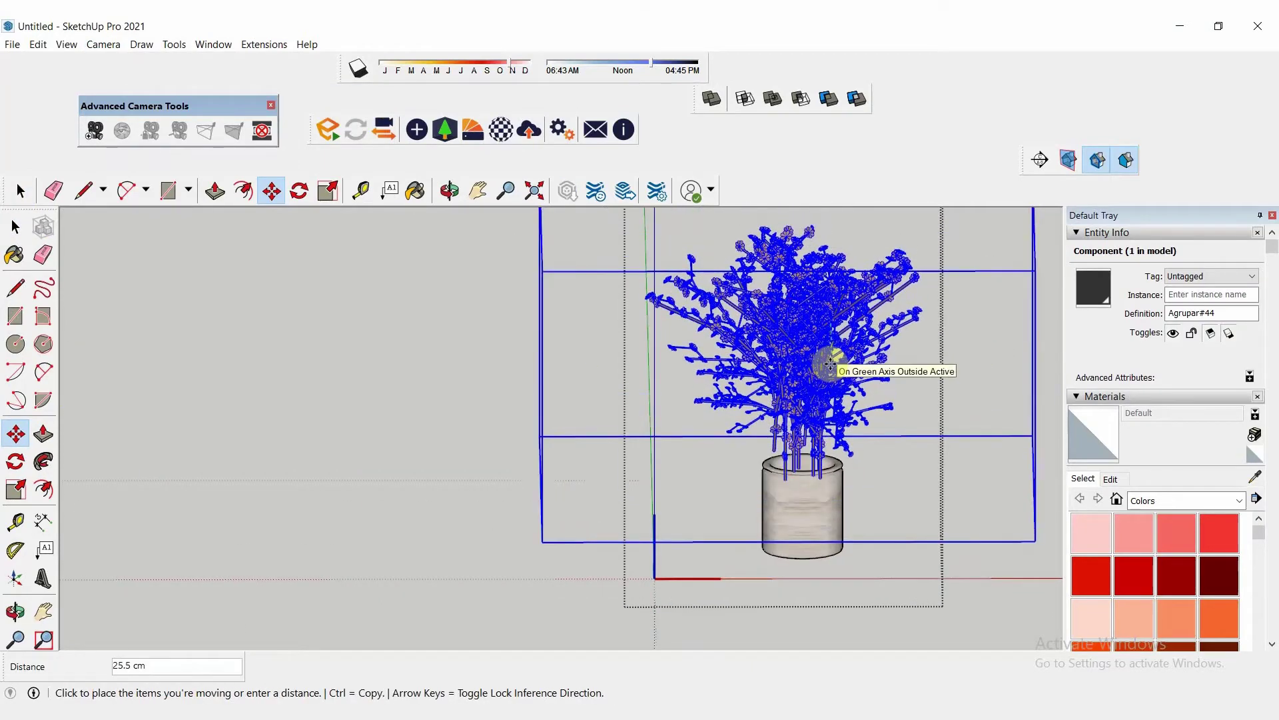
pyautogui.press('space')
pyautogui.moveTo(346, 294)
pyautogui.mouseDown(button='middle')
pyautogui.moveTo(472, 378)
pyautogui.moveTo(375, 423)
pyautogui.moveTo(600, 449)
pyautogui.moveTo(508, 465)
pyautogui.moveTo(464, 452)
pyautogui.moveTo(337, 462)
pyautogui.mouseUp(button='middle')
pyautogui.scroll(-5, 472, 379)
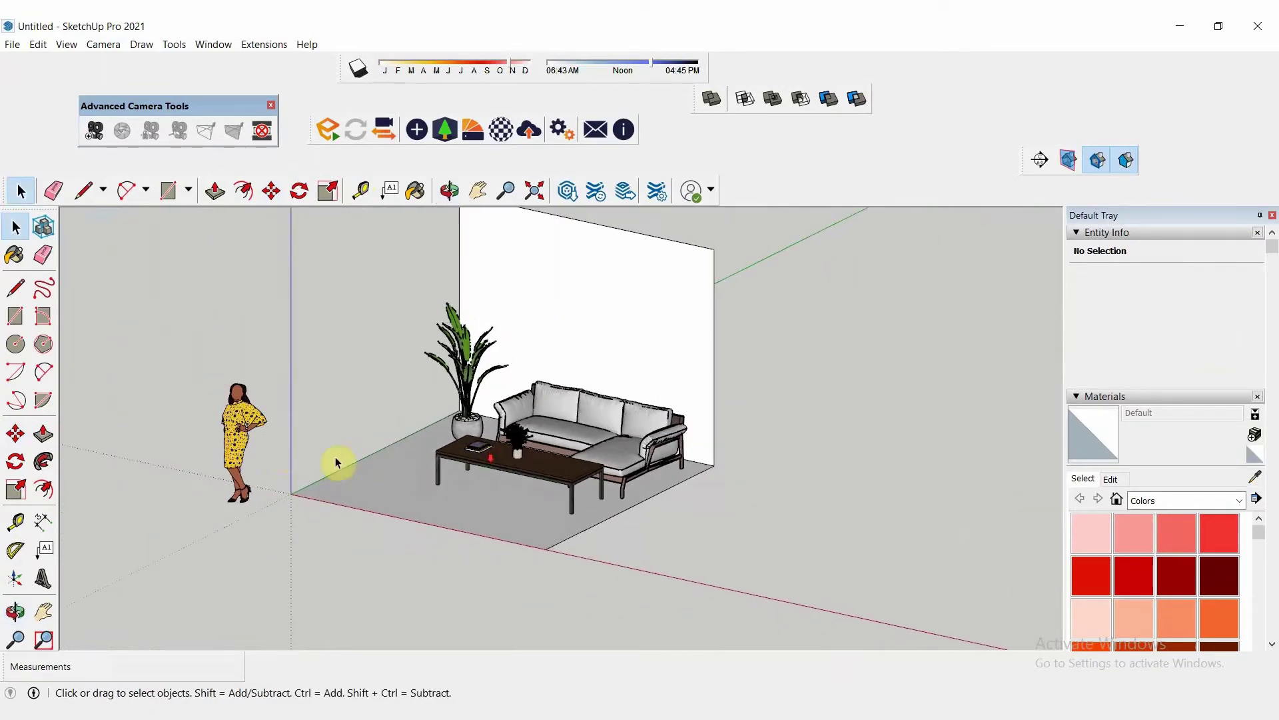
# - Delete the woman scale figure from the SketchUp model
pyautogui.click(245, 434)
pyautogui.press('Delete')
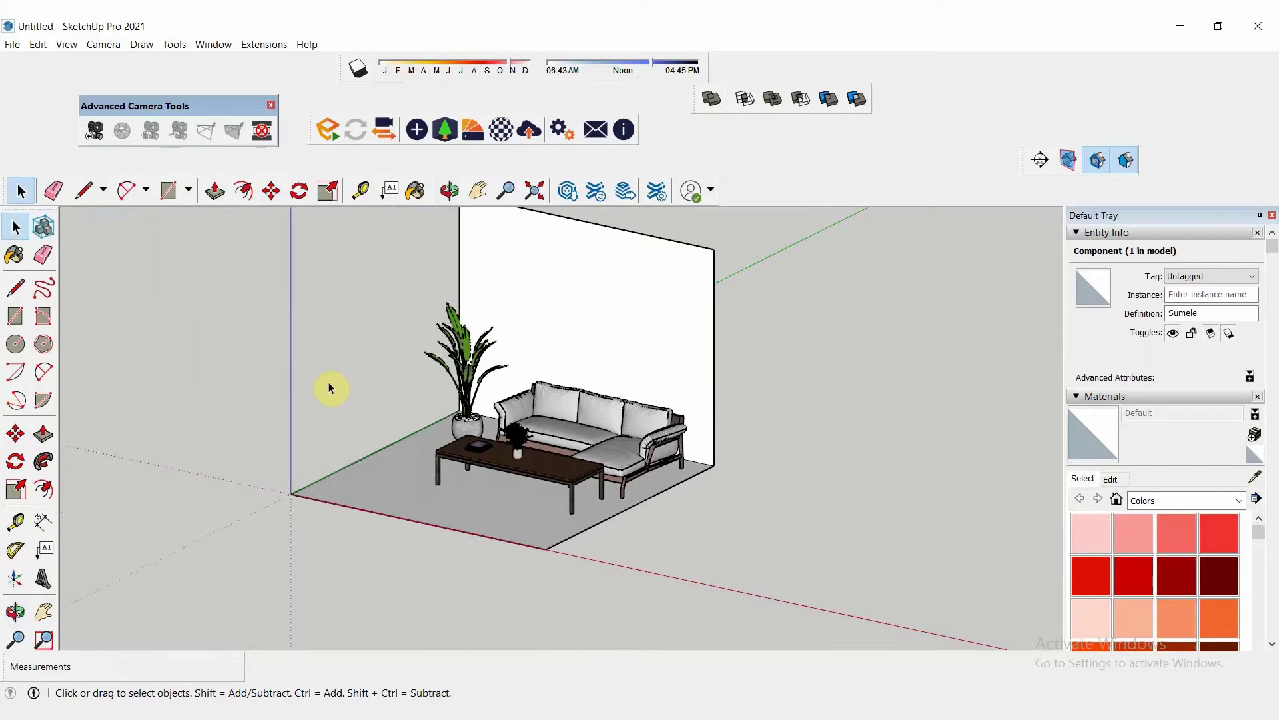
pyautogui.moveTo(614, 449)
pyautogui.mouseDown(button='middle')
pyautogui.moveTo(536, 457)
pyautogui.moveTo(693, 464)
pyautogui.moveTo(657, 534)
pyautogui.moveTo(522, 565)
pyautogui.mouseUp(button='middle')
# - Draw wall and roof edges to enclose the room in a box
pyautogui.press('l')
pyautogui.click(607, 578)
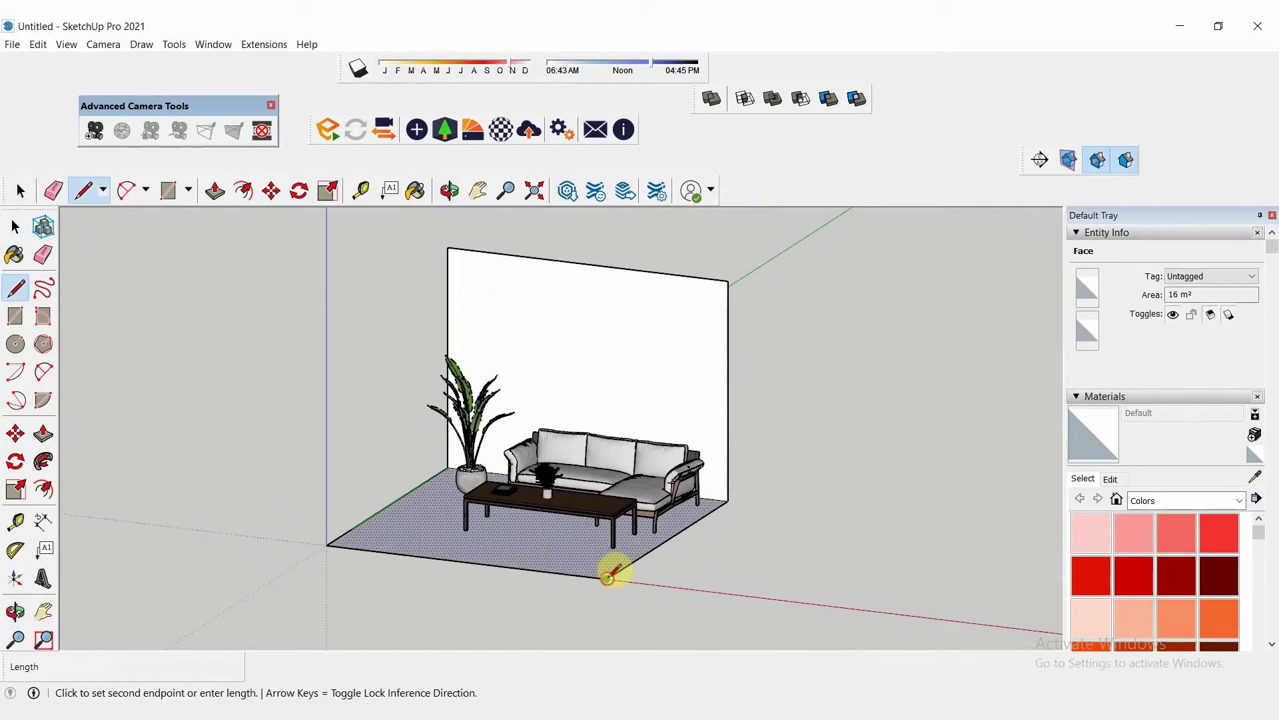
pyautogui.click(329, 544)
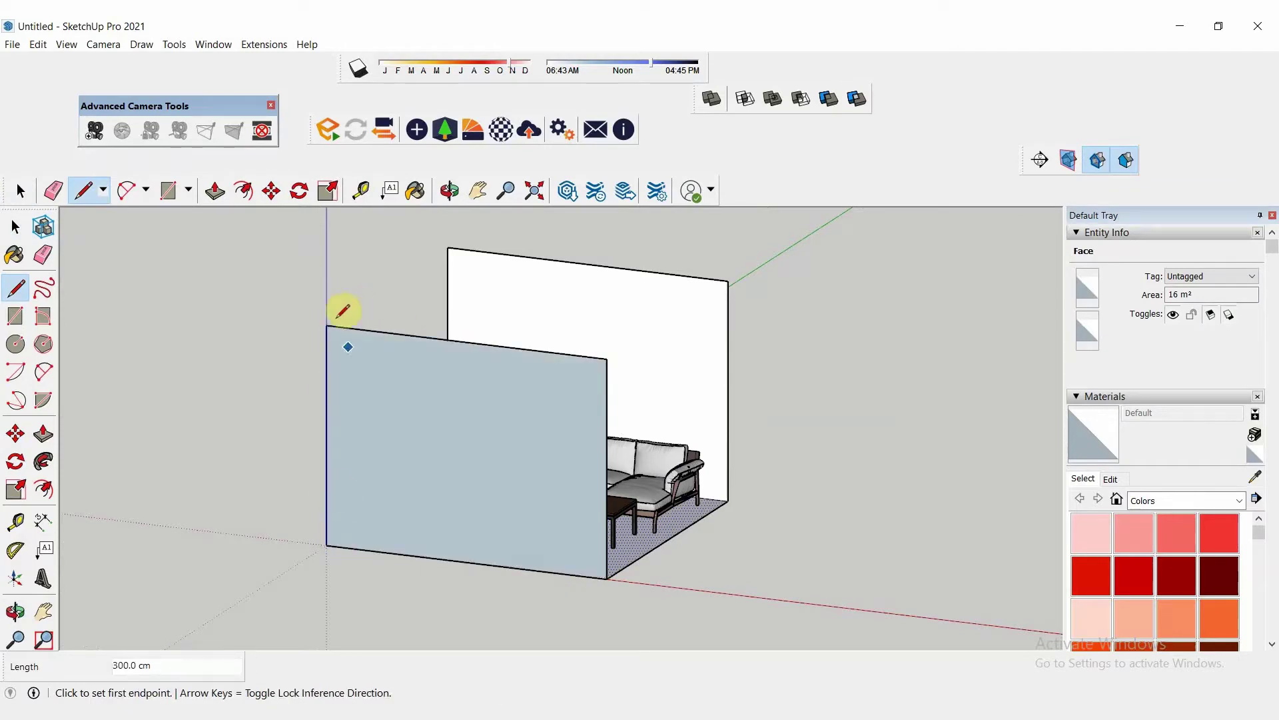
pyautogui.click(327, 325)
pyautogui.click(447, 248)
pyautogui.click(606, 358)
pyautogui.click(728, 280)
pyautogui.moveTo(733, 273)
pyautogui.mouseDown(button='middle')
pyautogui.moveTo(793, 371)
pyautogui.moveTo(720, 425)
pyautogui.moveTo(451, 465)
pyautogui.moveTo(553, 313)
pyautogui.mouseUp(button='middle')
# - Split the front wall with a vertical line and delete the narrow strip
pyautogui.click(684, 342)
pyautogui.click(683, 502)
pyautogui.press('space')
pyautogui.click(714, 426)
pyautogui.press('Delete')
# - Shift the divider edge and remove the middle strip to open the front wall
pyautogui.press('l')
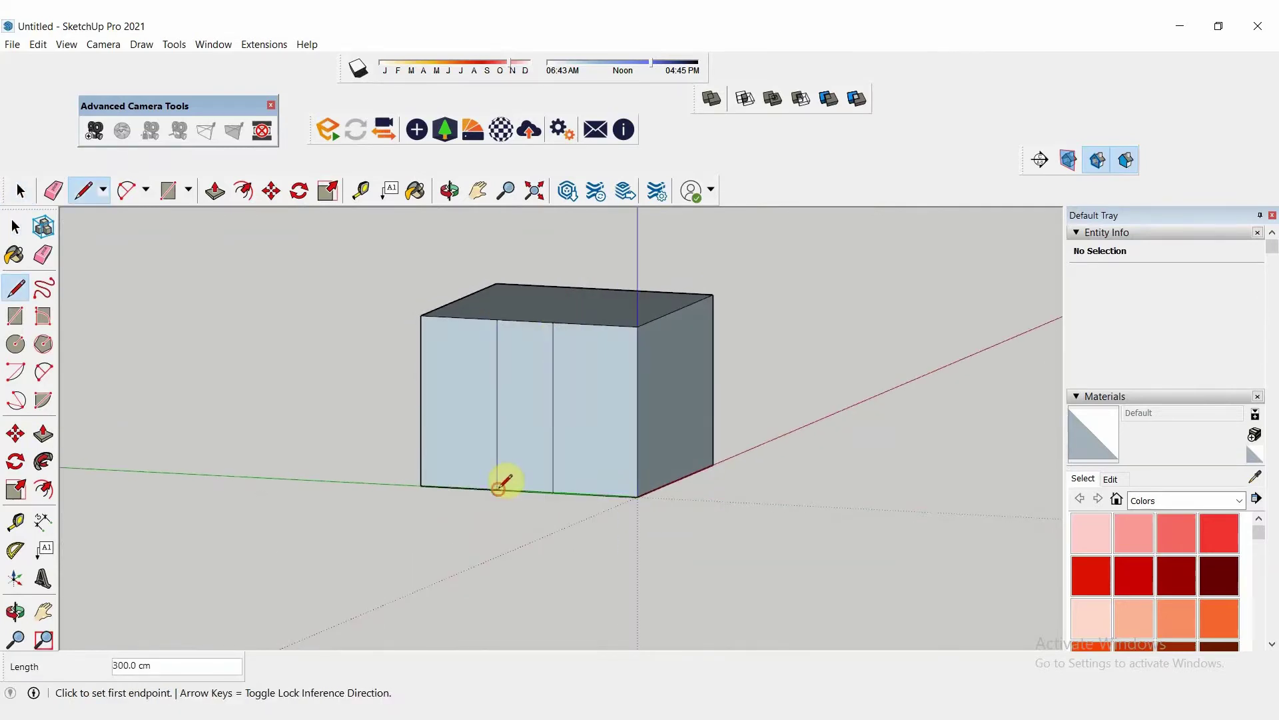
pyautogui.press('m')
pyautogui.scroll(2, 499, 320)
pyautogui.click(500, 317)
pyautogui.press('space')
pyautogui.click(545, 355)
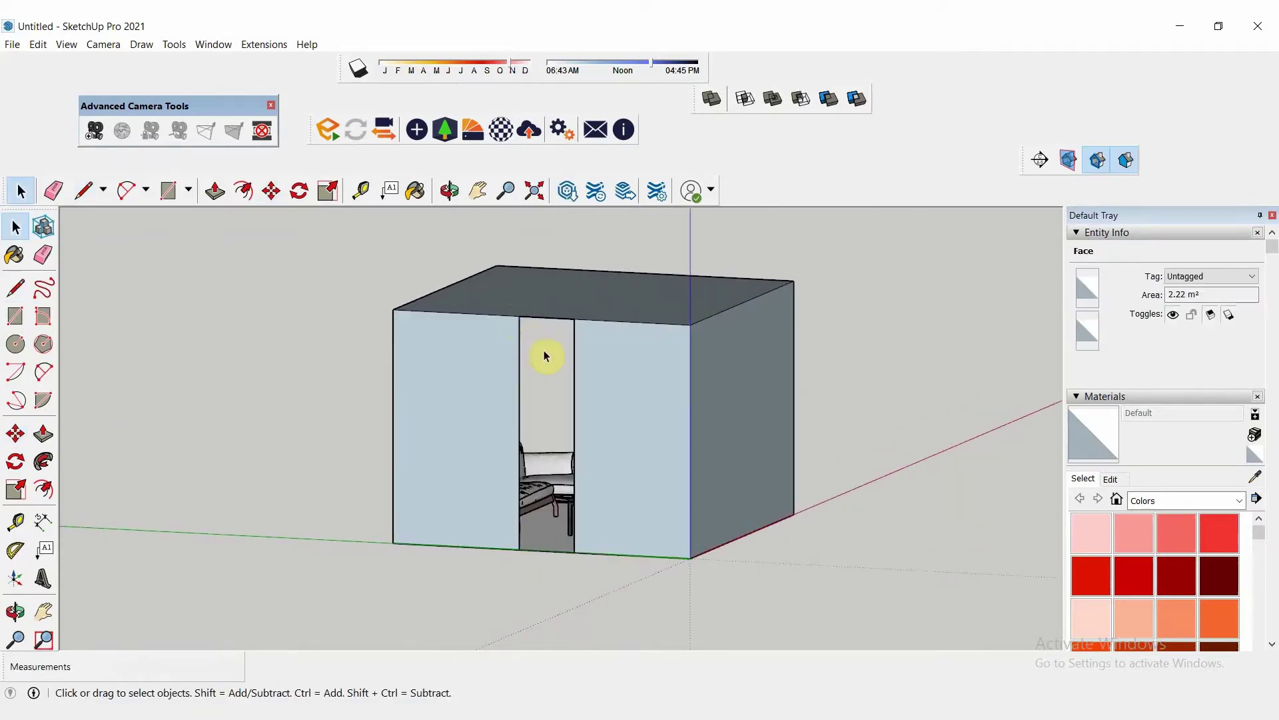
pyautogui.press('Delete')
pyautogui.moveTo(545, 355)
pyautogui.mouseDown(button='middle')
pyautogui.moveTo(365, 439)
pyautogui.moveTo(692, 397)
pyautogui.mouseUp(button='middle')
# - Save the SketchUp model under the file name 'interior scene'
pyautogui.click(12, 44)
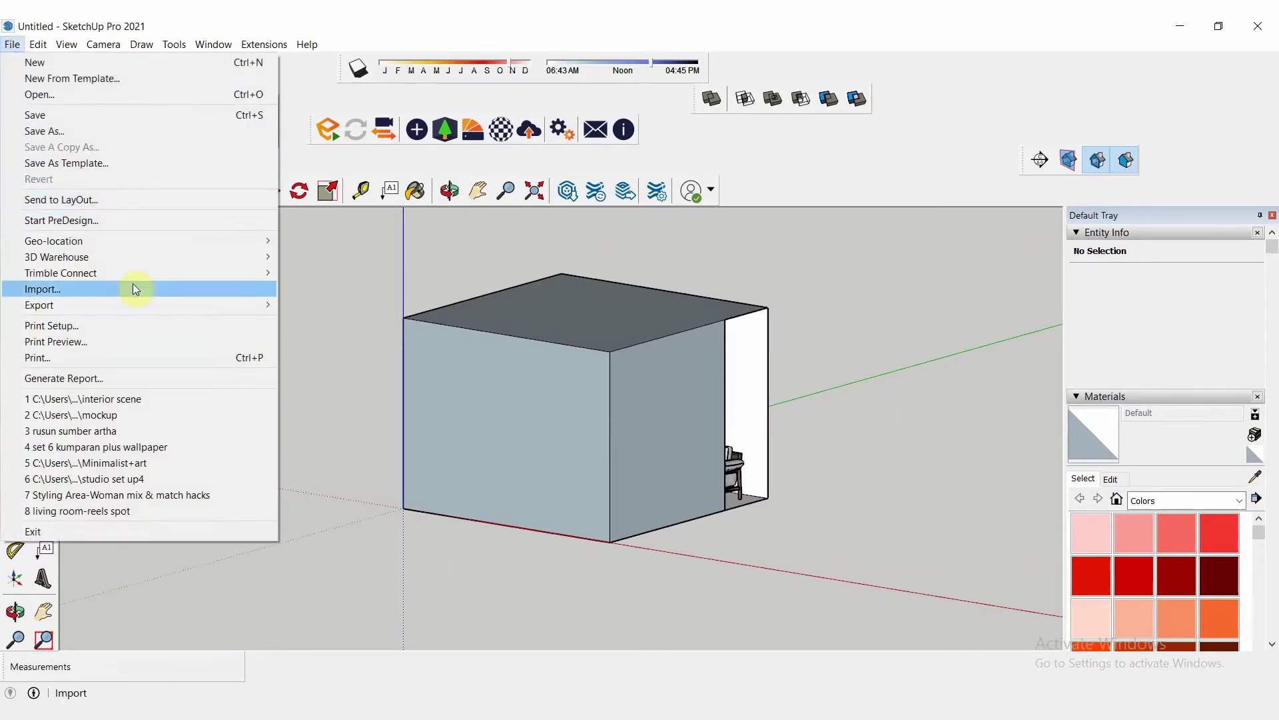
pyautogui.click(126, 131)
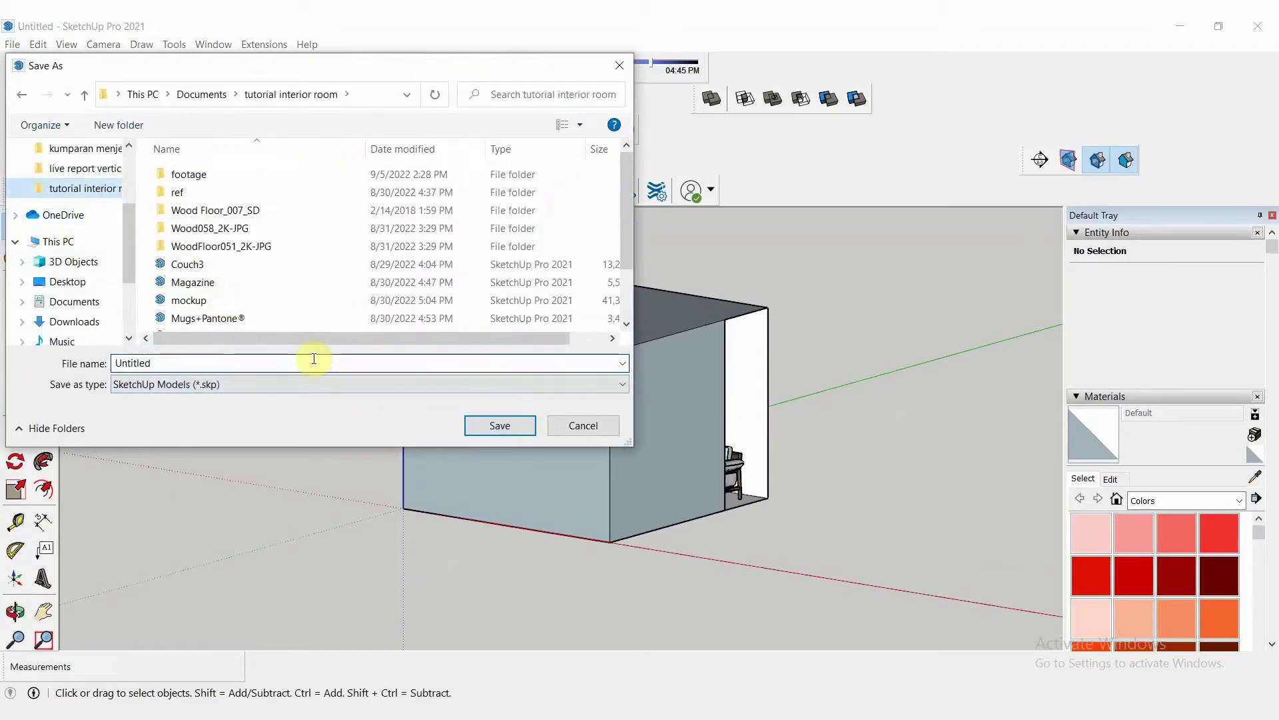
pyautogui.write('interior scene')
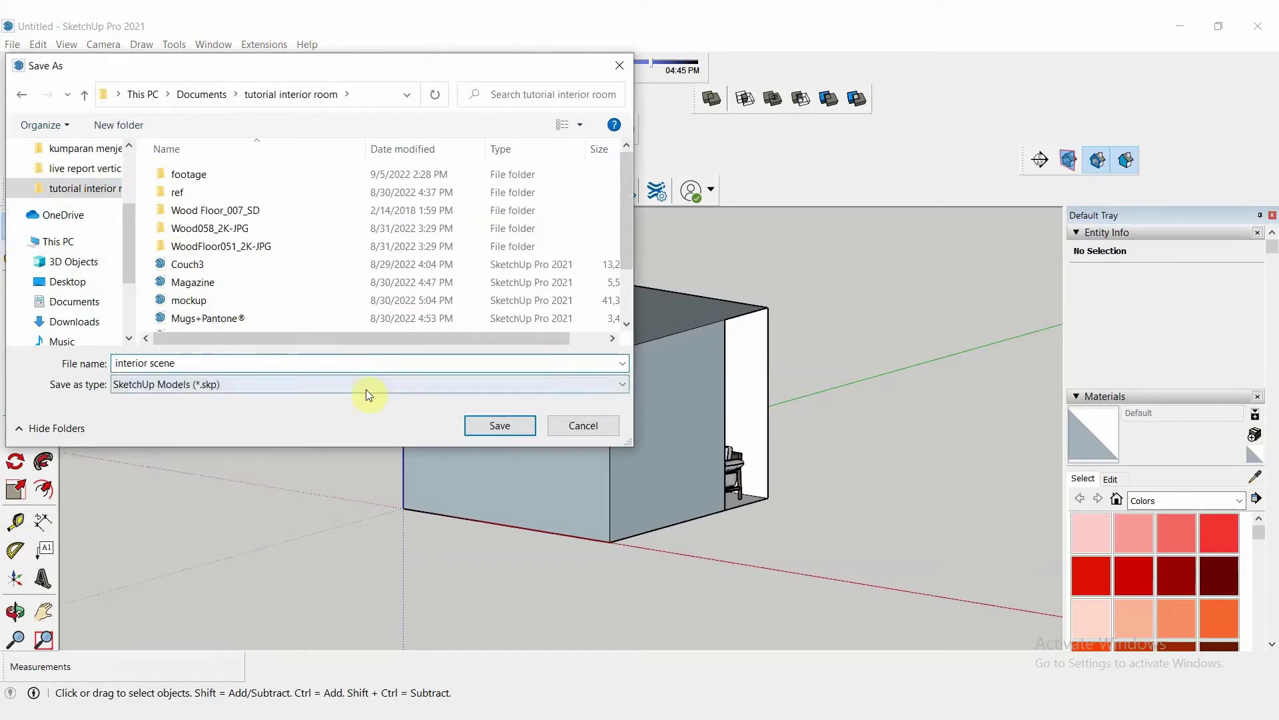
pyautogui.click(500, 425)
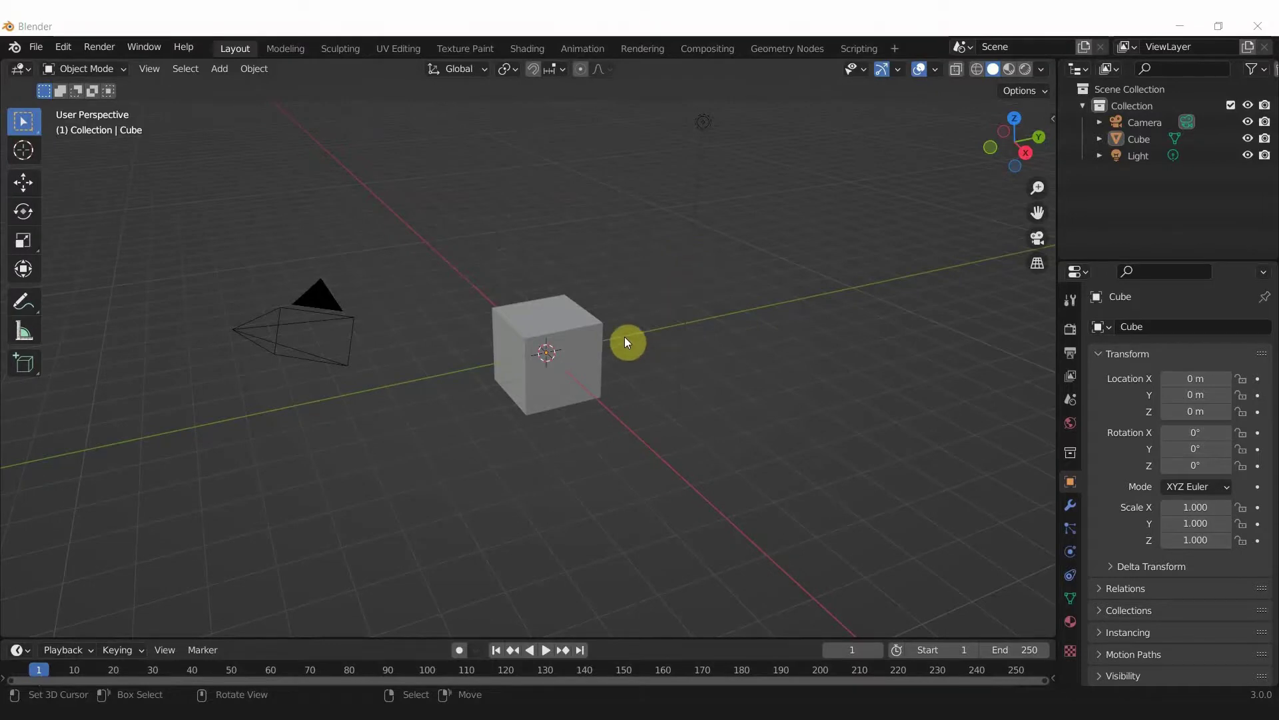
# - Delete the default cube and the default light from the scene
pyautogui.click(560, 327)
pyautogui.press('x')
pyautogui.click(560, 324)
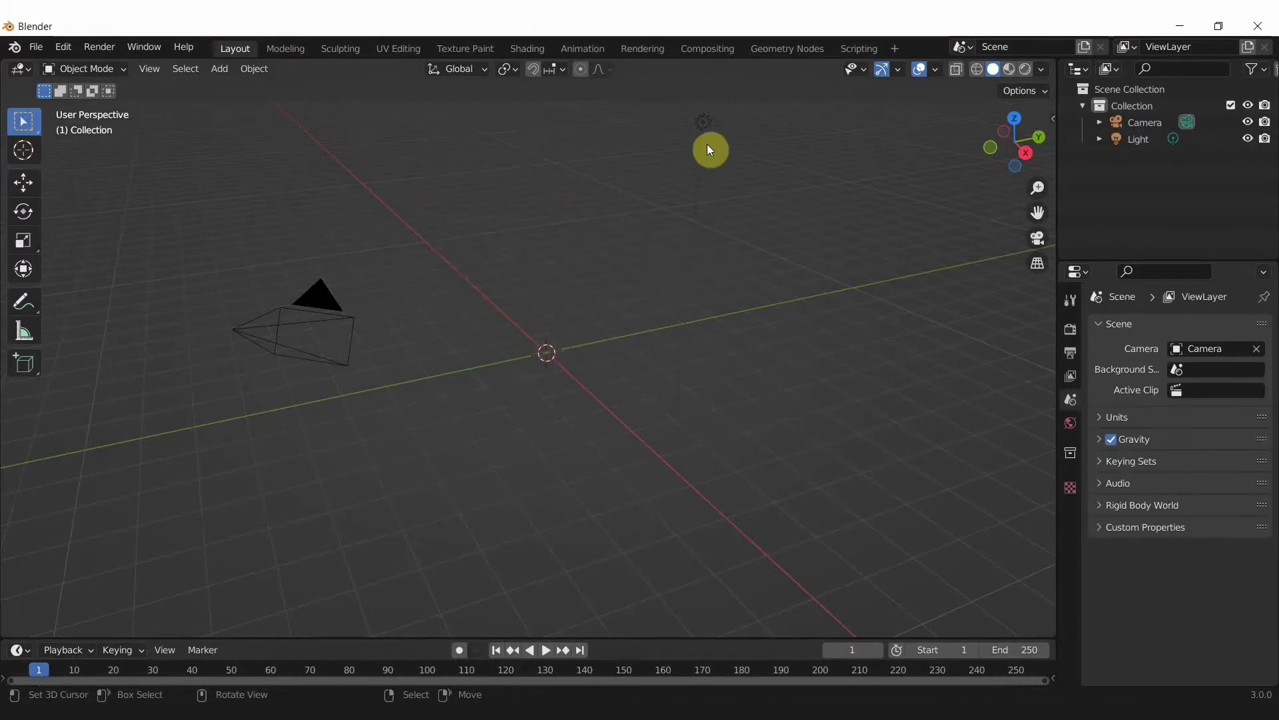
pyautogui.click(707, 141)
pyautogui.press('x')
pyautogui.click(707, 142)
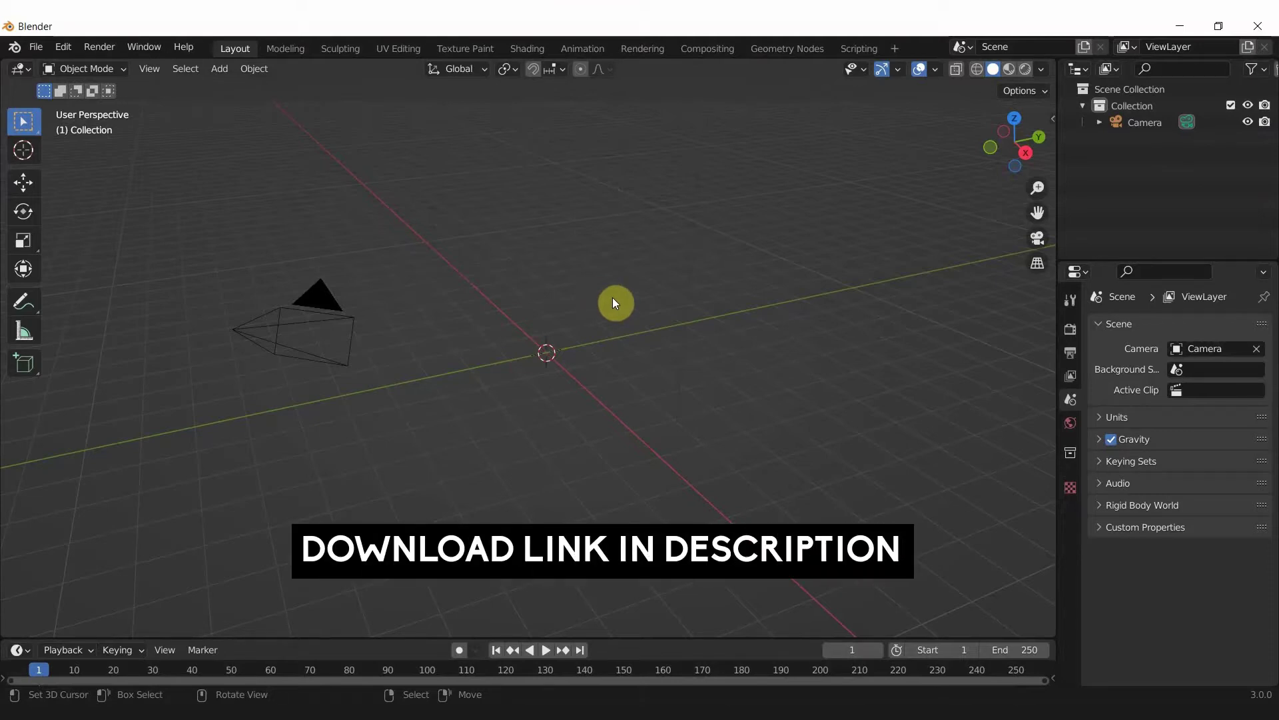
# - Open Blender Preferences from the Edit menu, then minimise the window
pyautogui.click(67, 50)
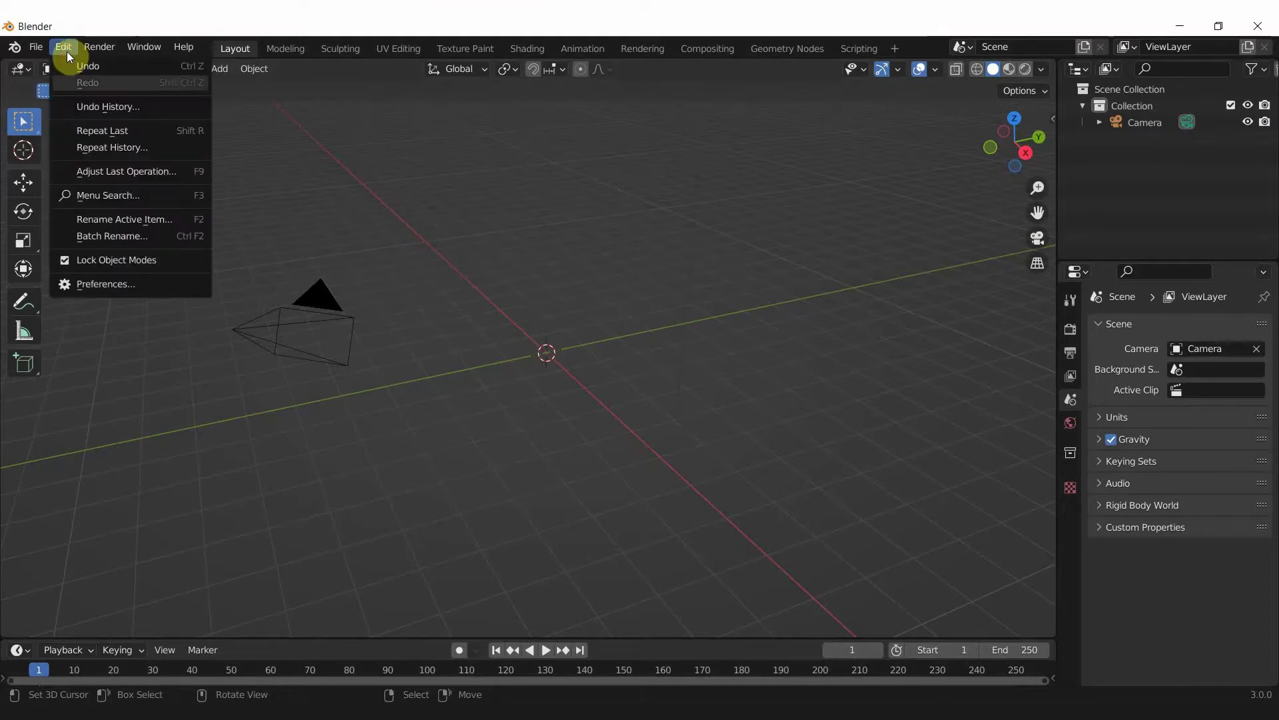
pyautogui.click(147, 285)
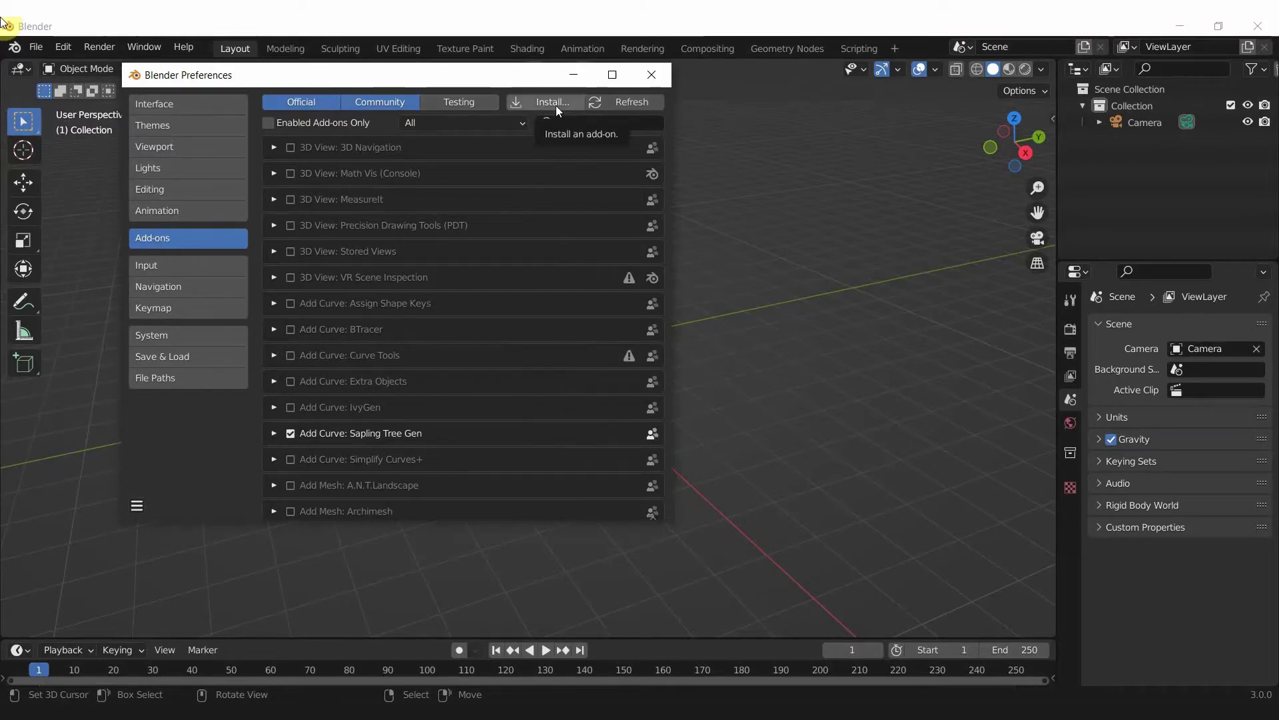
pyautogui.click(575, 69)
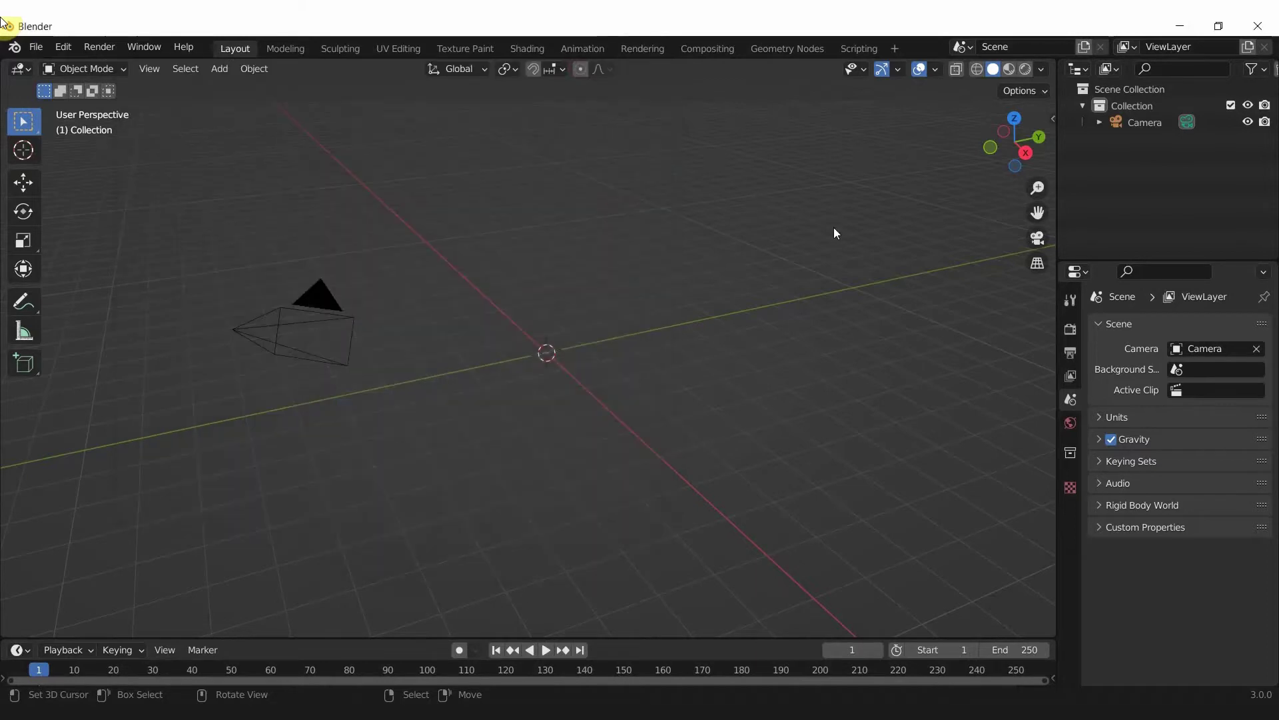
# - Import interior scene.skp from the tutorial interior room folder as a SketchUp scene
pyautogui.click(42, 45)
pyautogui.moveTo(65, 270)
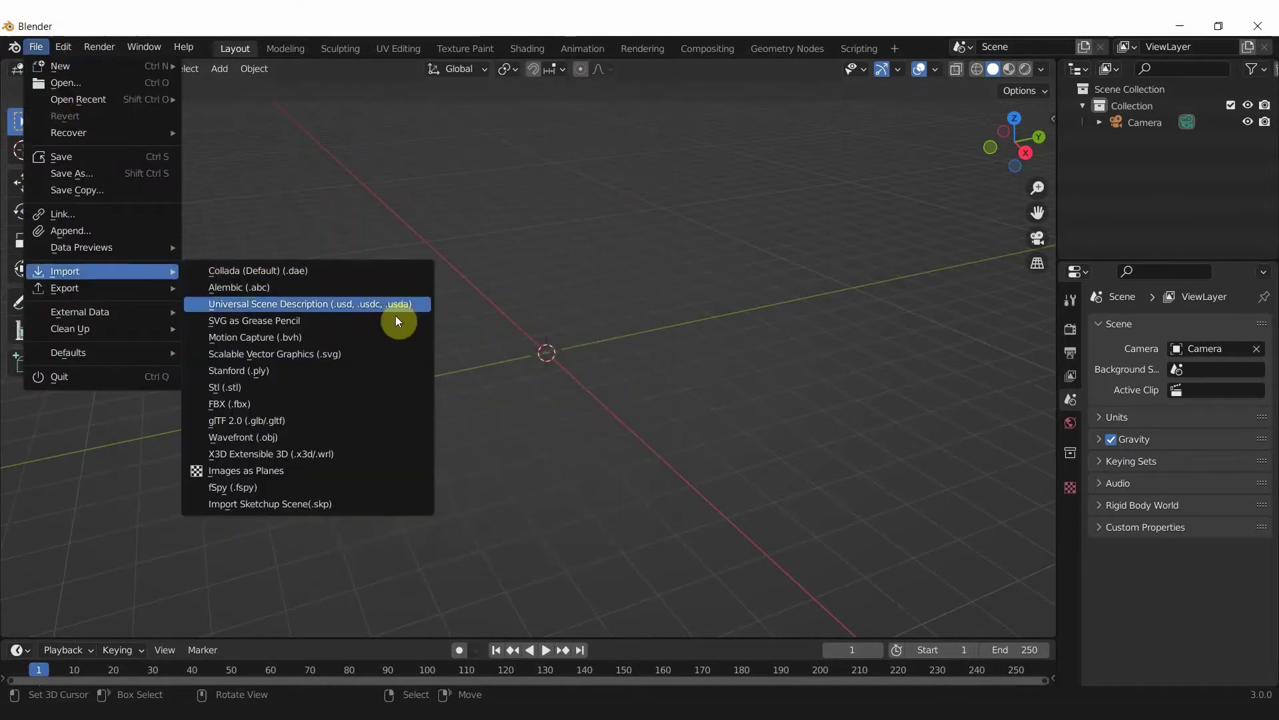
pyautogui.click(294, 506)
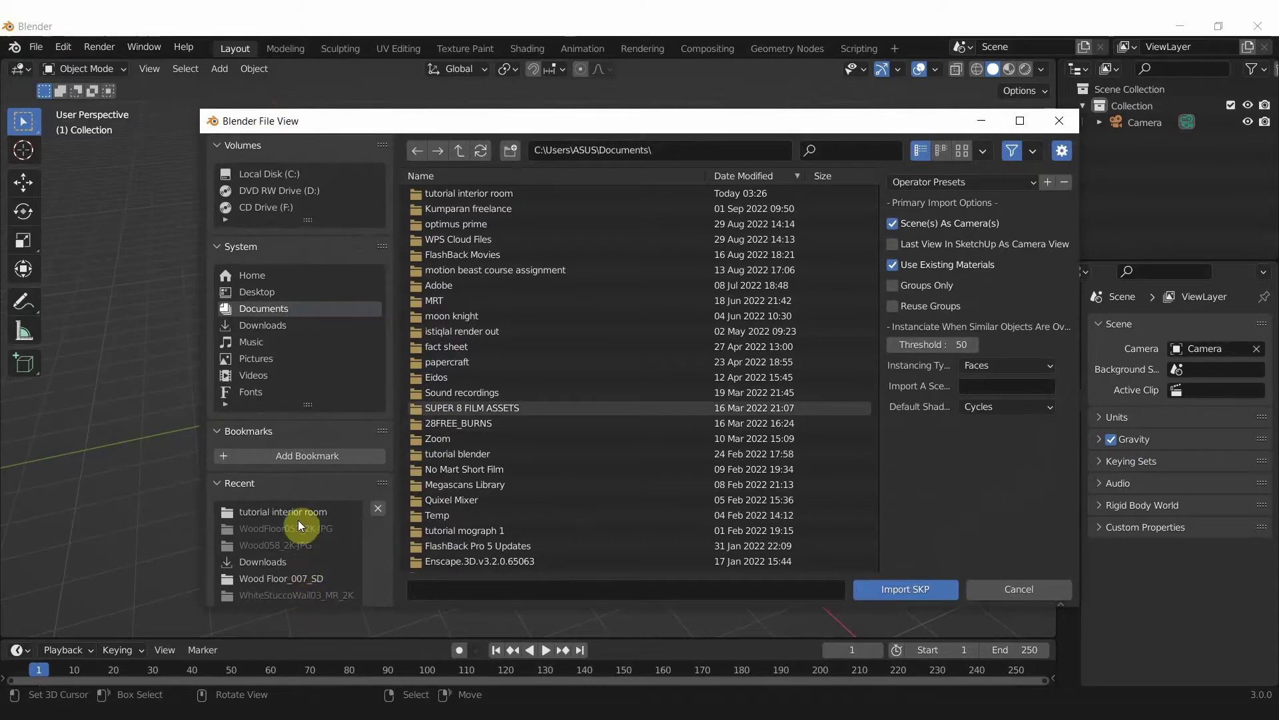
pyautogui.click(299, 514)
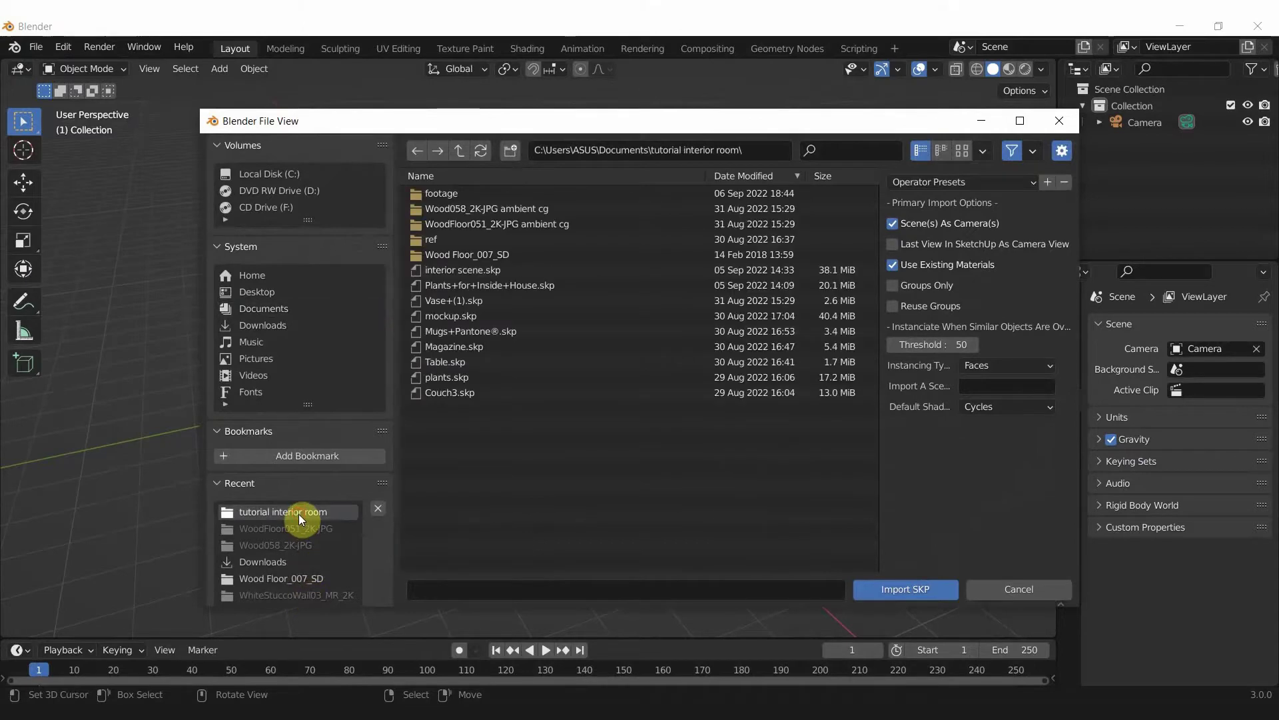
pyautogui.doubleClick(477, 272)
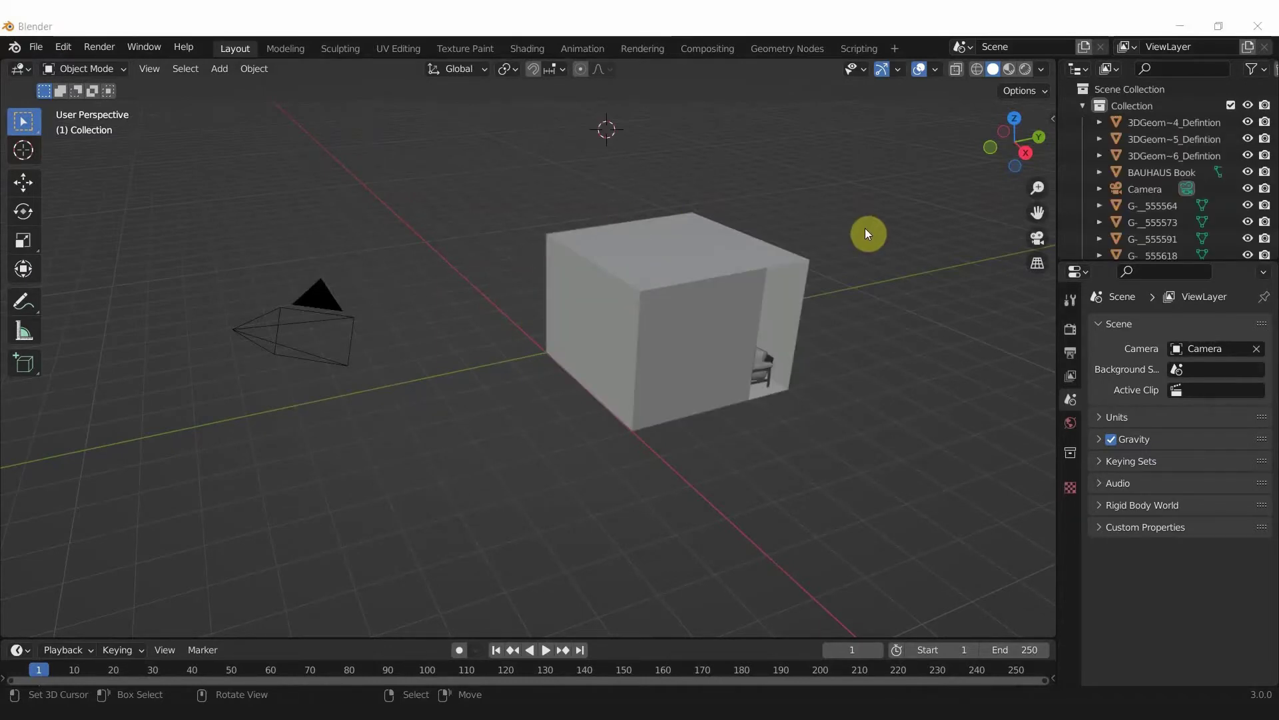
# - Zoom into the room to frame the sofa and plant, then align the camera to the view
pyautogui.moveTo(880, 288)
pyautogui.mouseDown(button='middle')
pyautogui.moveTo(762, 323)
pyautogui.moveTo(666, 408)
pyautogui.moveTo(679, 378)
pyautogui.moveTo(765, 345)
pyautogui.moveTo(649, 351)
pyautogui.mouseUp(button='middle')
pyautogui.scroll(3, 595, 382)
pyautogui.scroll(-2, 595, 382)
pyautogui.moveTo(595, 381); pyautogui.dragTo(729, 390, button='middle')
pyautogui.scroll(-2, 729, 391)
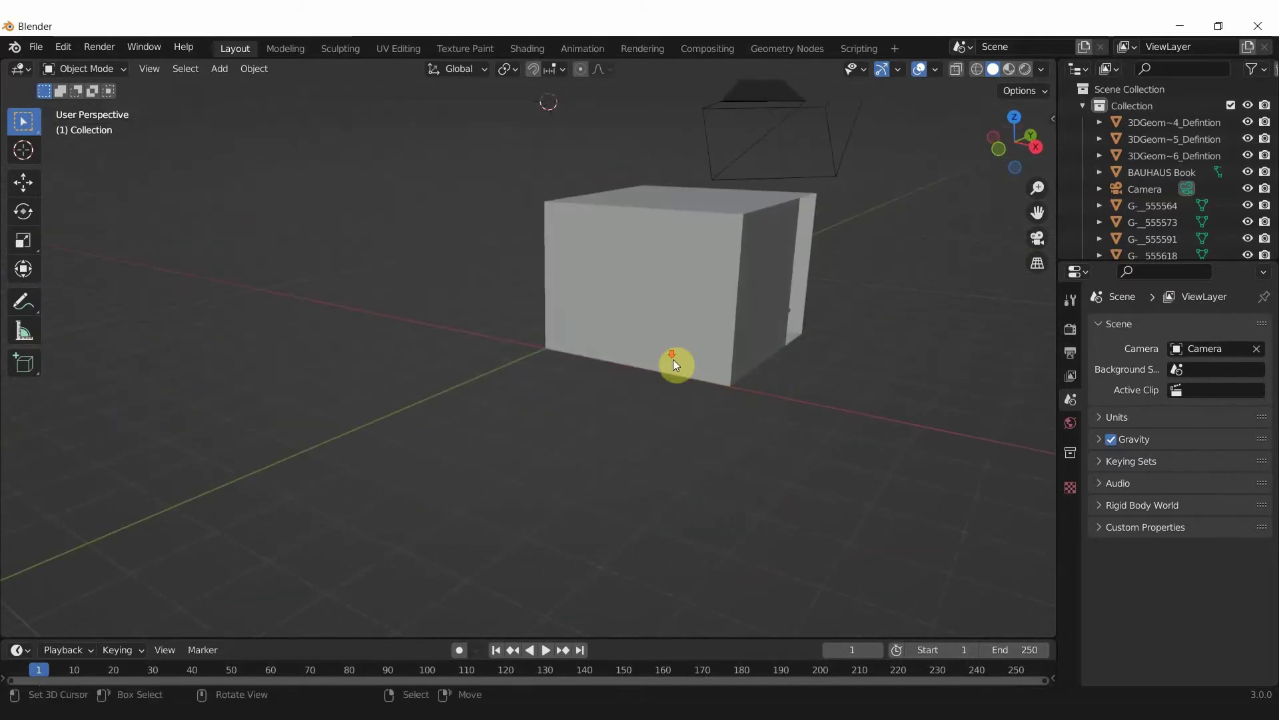
pyautogui.moveTo(673, 359)
pyautogui.mouseDown(button='middle')
pyautogui.moveTo(754, 340)
pyautogui.moveTo(663, 373)
pyautogui.moveTo(602, 374)
pyautogui.moveTo(761, 371)
pyautogui.moveTo(623, 331)
pyautogui.moveTo(665, 322)
pyautogui.moveTo(448, 386)
pyautogui.moveTo(572, 363)
pyautogui.mouseUp(button='middle')
pyautogui.scroll(3, 658, 297)
pyautogui.scroll(2, 761, 274)
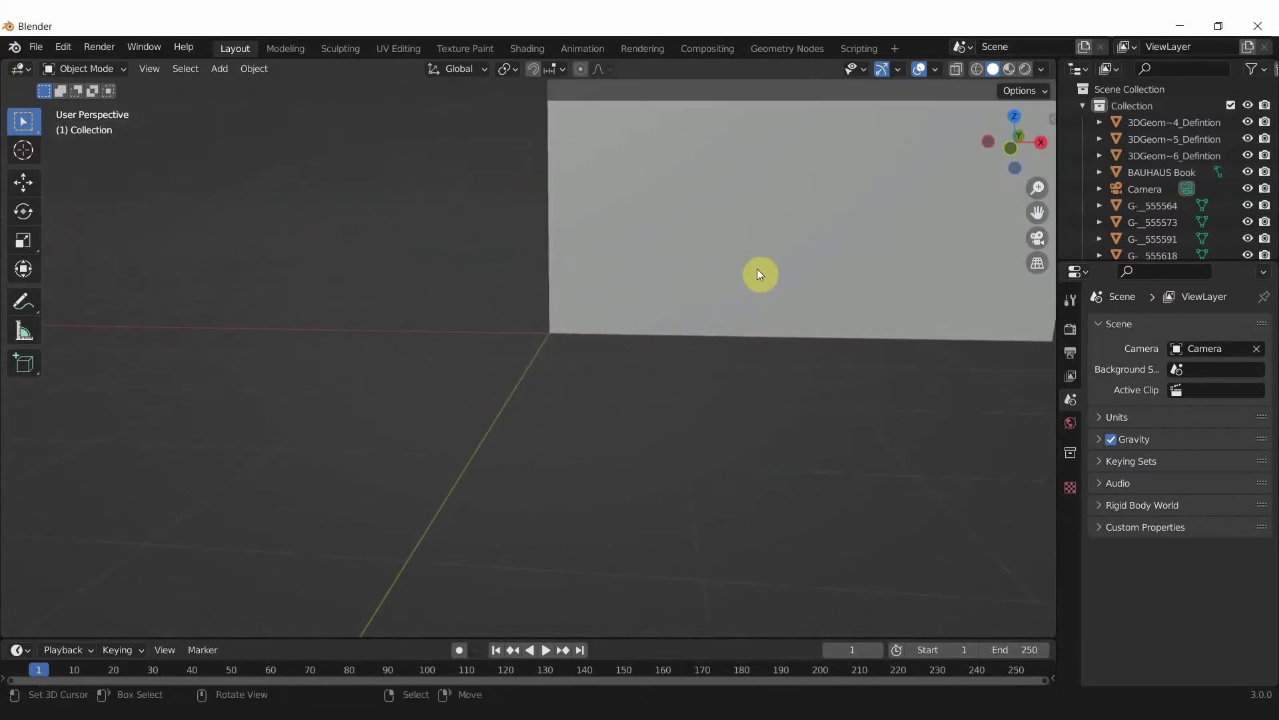
pyautogui.scroll(2, 521, 458)
pyautogui.scroll(2, 521, 458)
pyautogui.scroll(2, 494, 463)
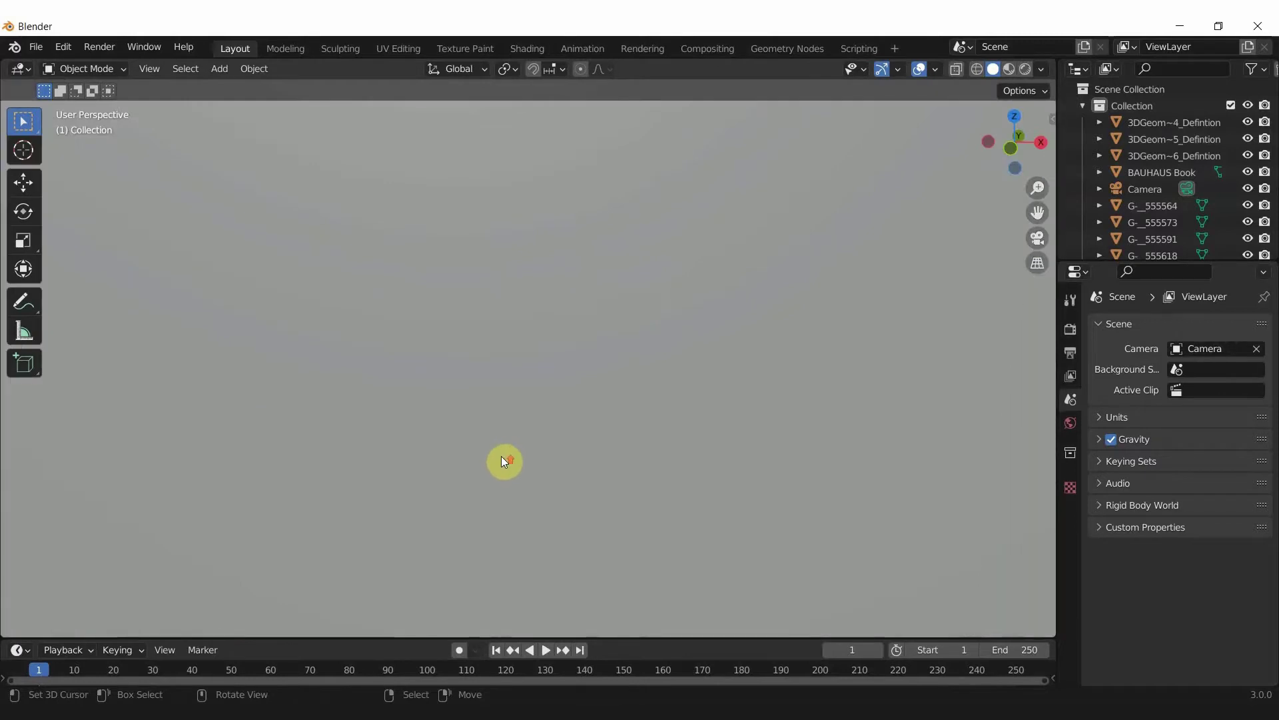
pyautogui.scroll(2, 504, 457)
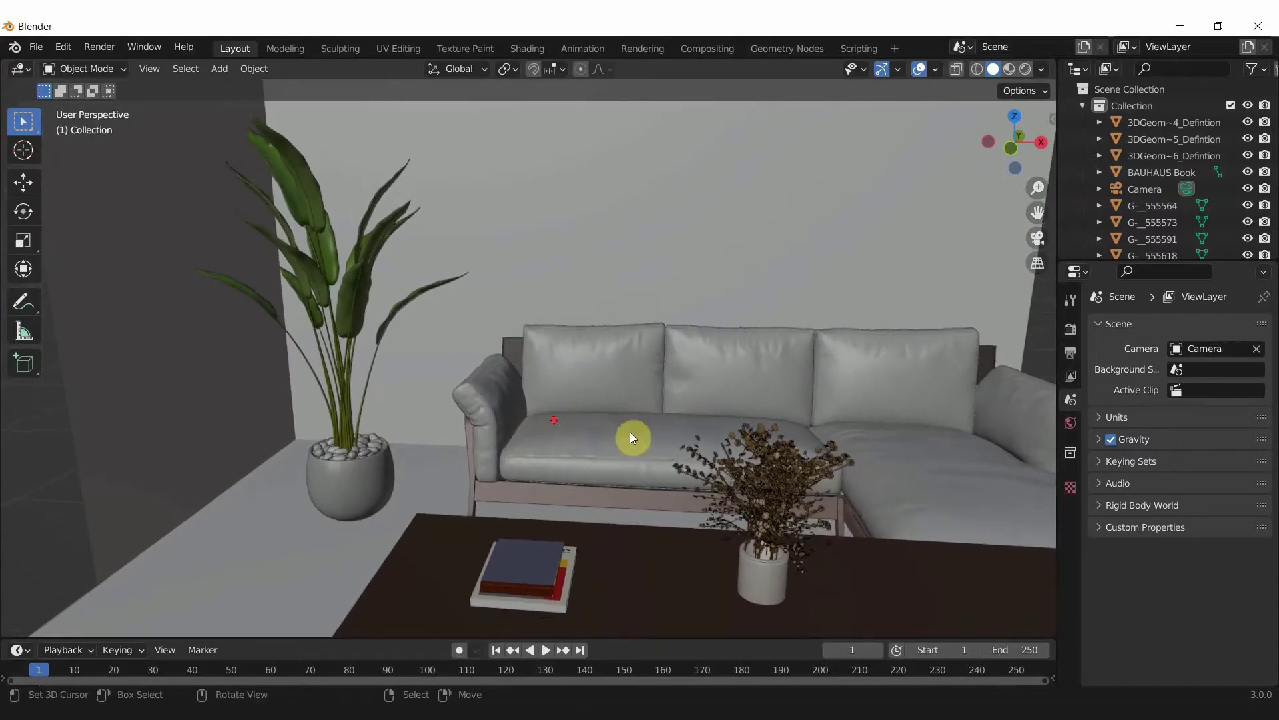
pyautogui.scroll(2, 629, 432)
pyautogui.scroll(-2, 644, 442)
pyautogui.scroll(1, 685, 430)
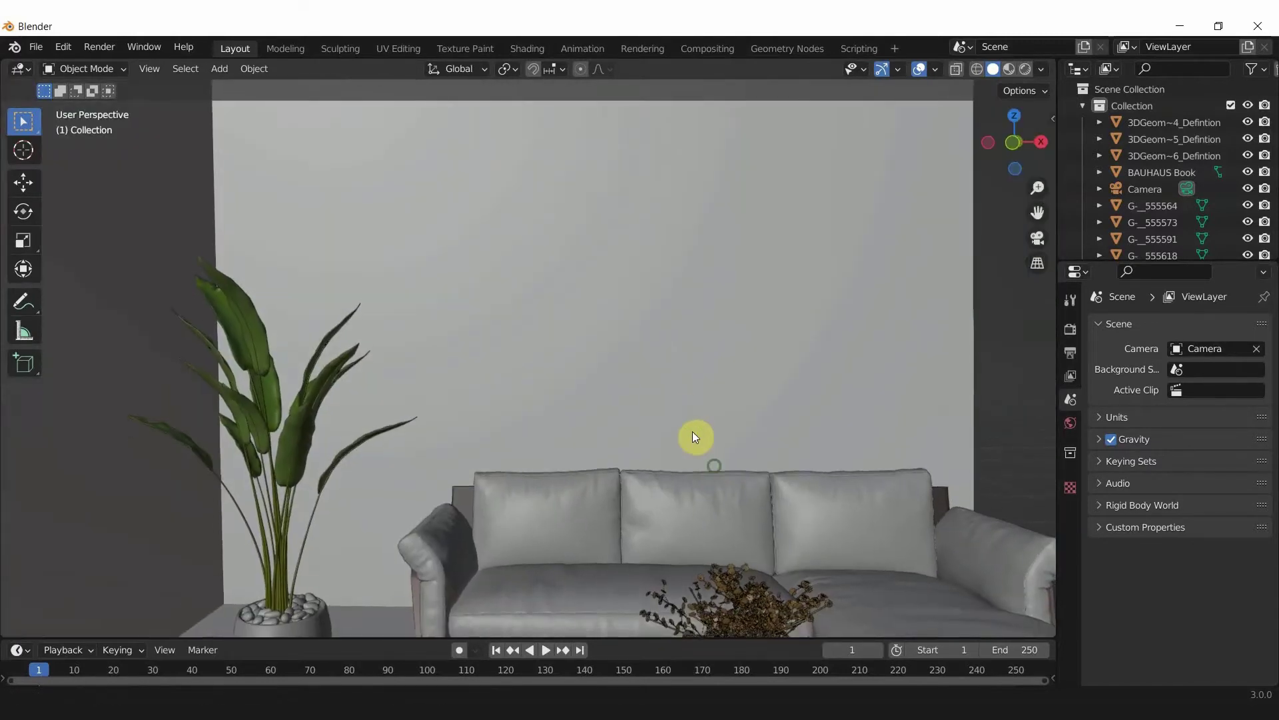
pyautogui.scroll(1, 563, 315)
pyautogui.moveTo(611, 398); pyautogui.dragTo(550, 322, button='middle')
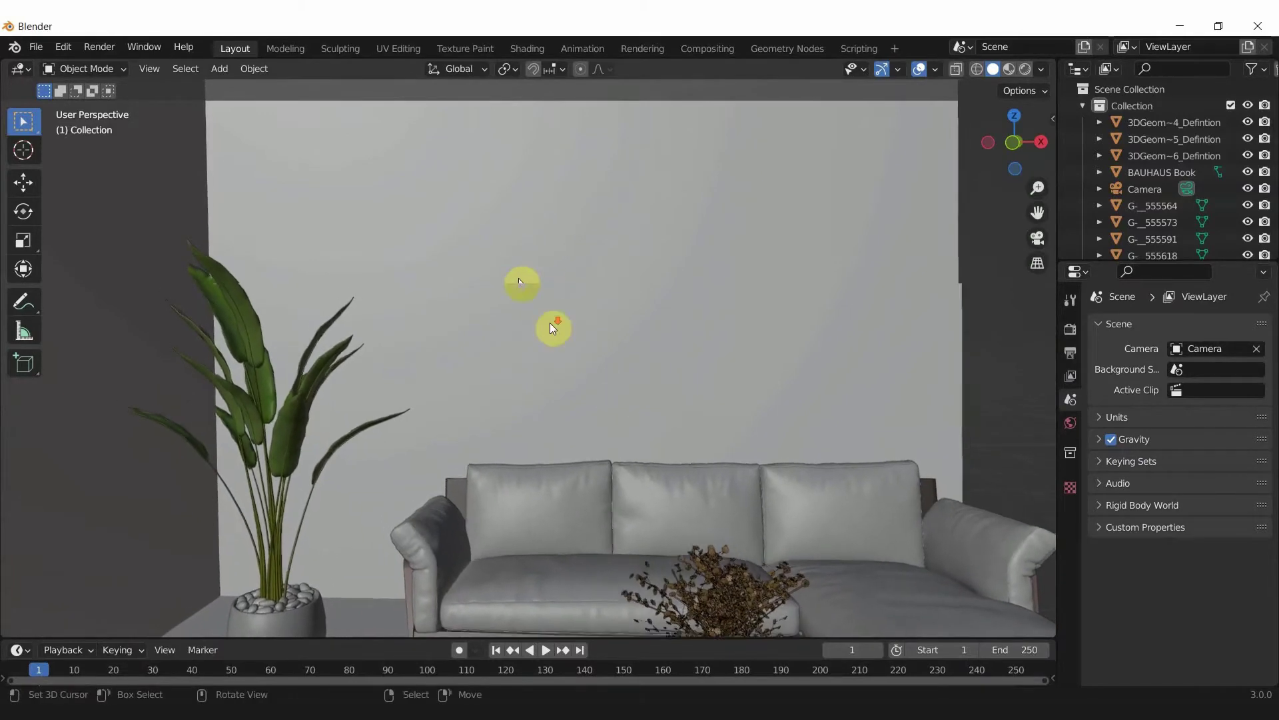
pyautogui.press('ctrl+alt+KP_0')
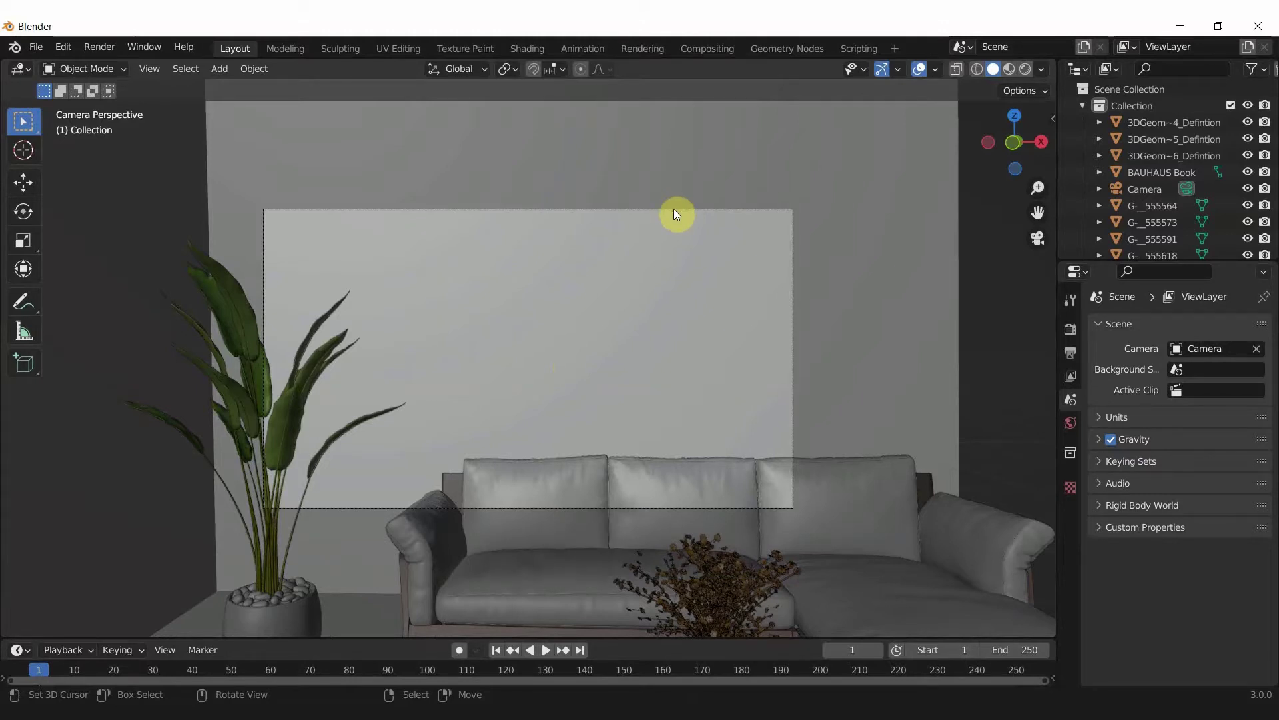
# - Slide the camera along Y and lower it to Z 1.1975 m, showing Output properties
pyautogui.moveTo(673, 210); pyautogui.dragTo(774, 350)
pyautogui.press('g')
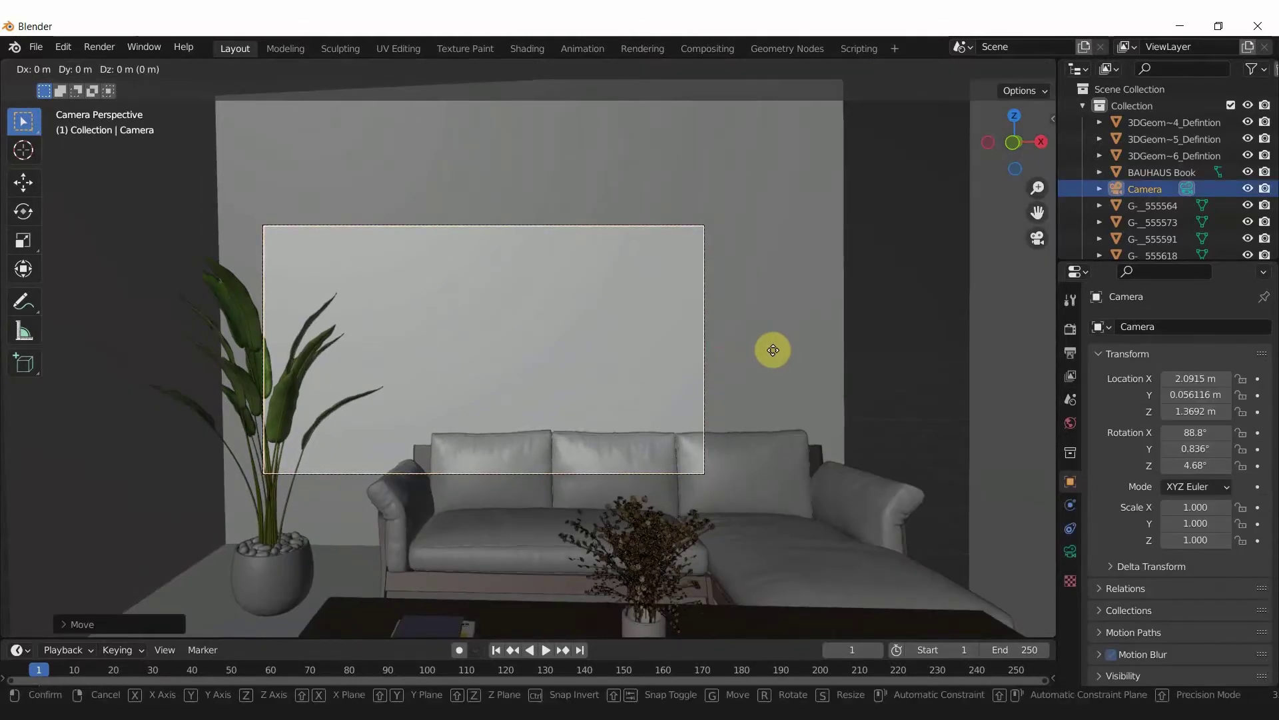
pyautogui.press('y')
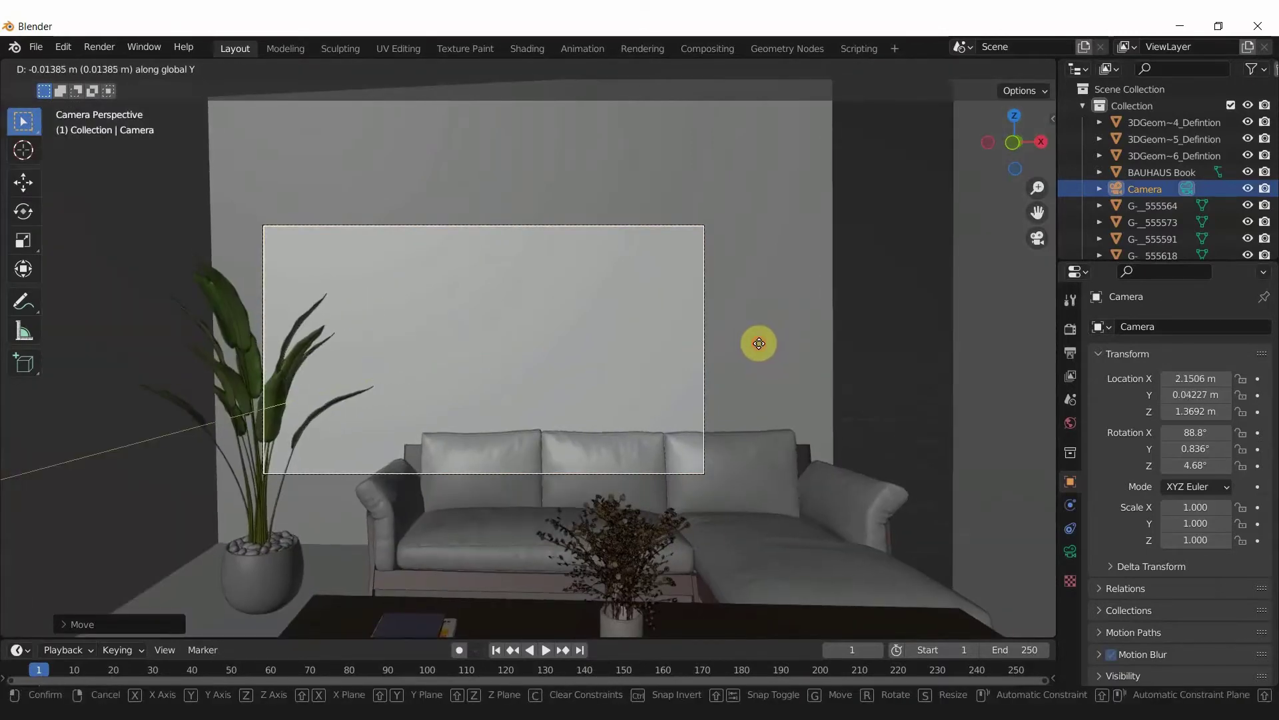
pyautogui.click(757, 341)
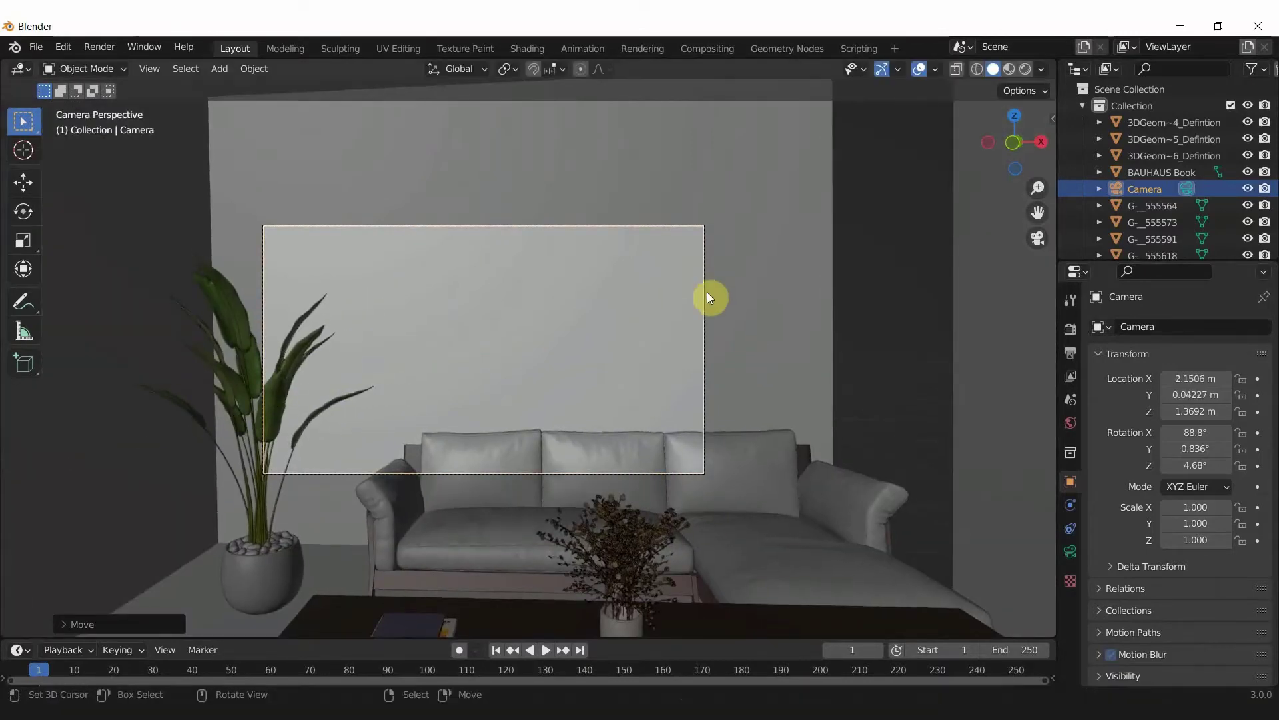
pyautogui.press('g')
pyautogui.press('z')
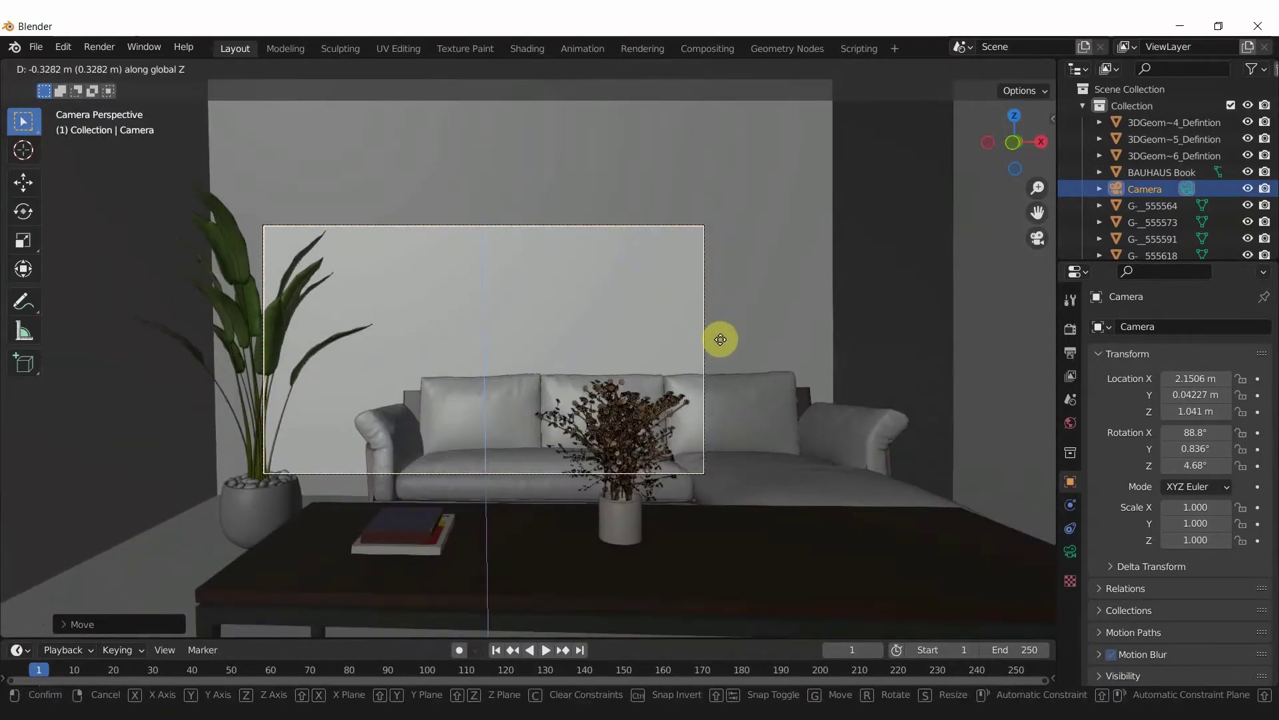
pyautogui.click(1027, 535)
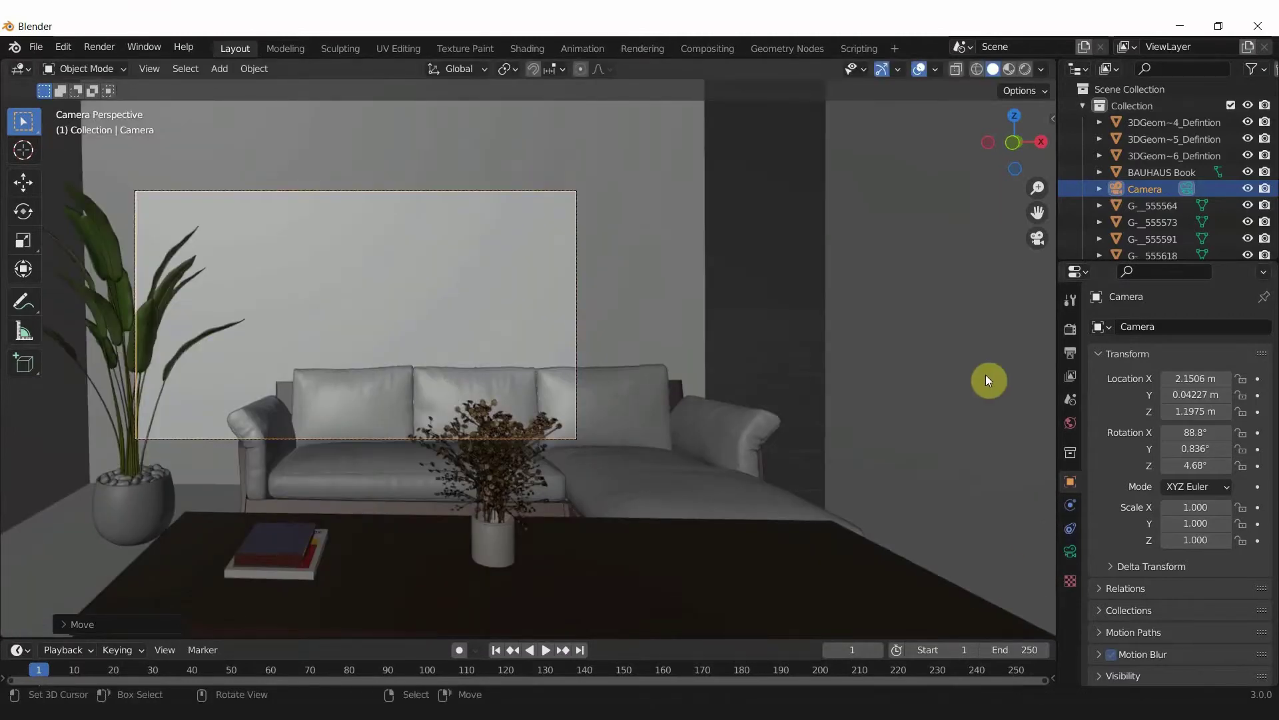
pyautogui.click(1067, 353)
# - Set the render resolution to a square 2000 × 2000 px
pyautogui.click(1225, 350)
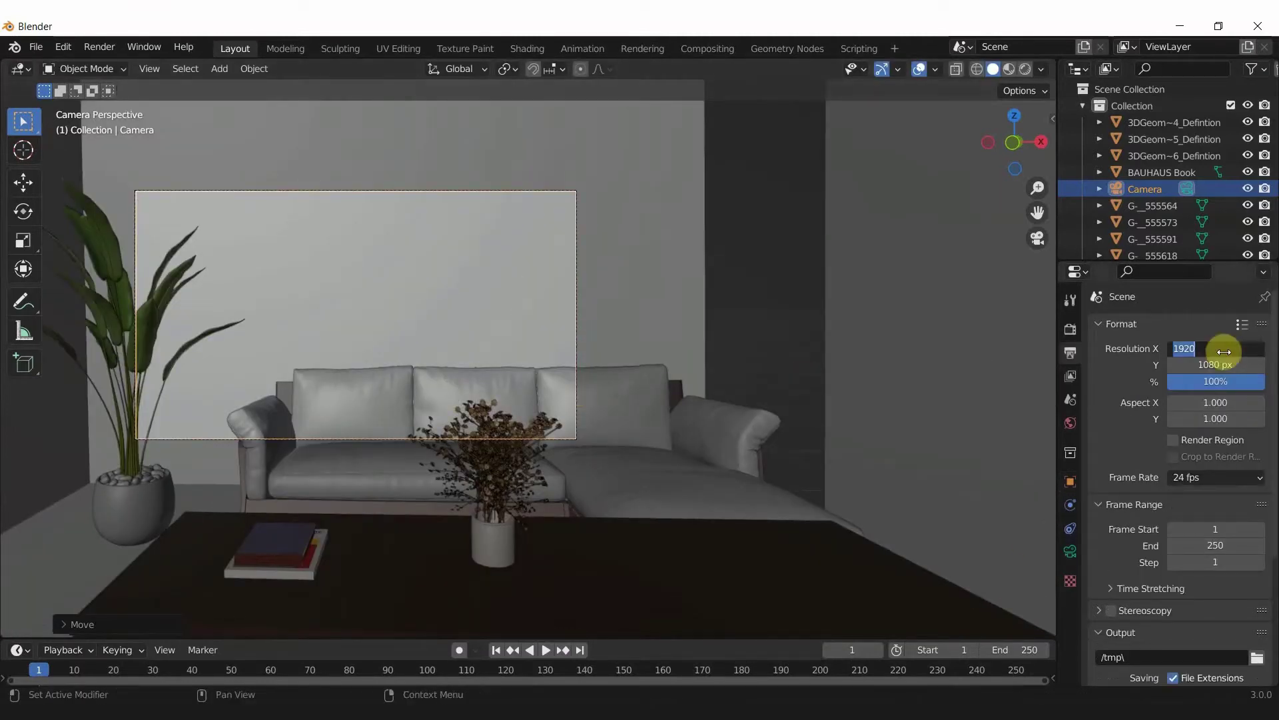
pyautogui.press('Tab')
pyautogui.write('2000')
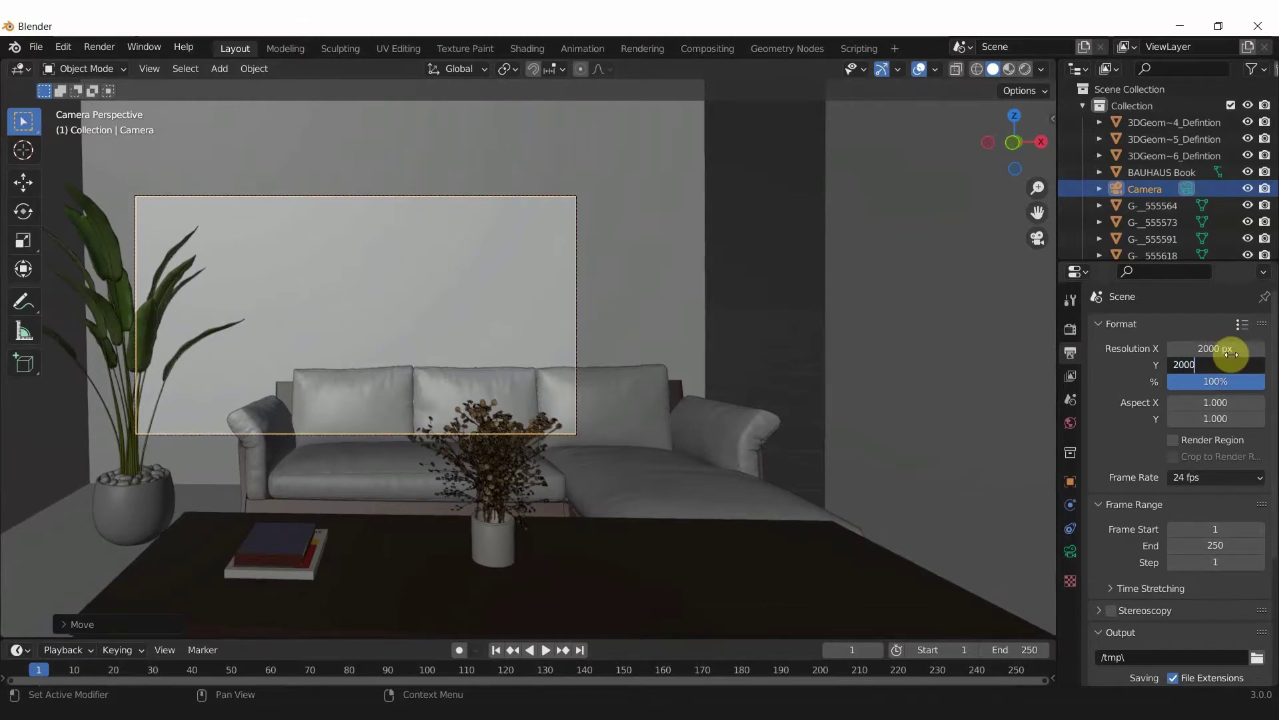
pyautogui.press('Return')
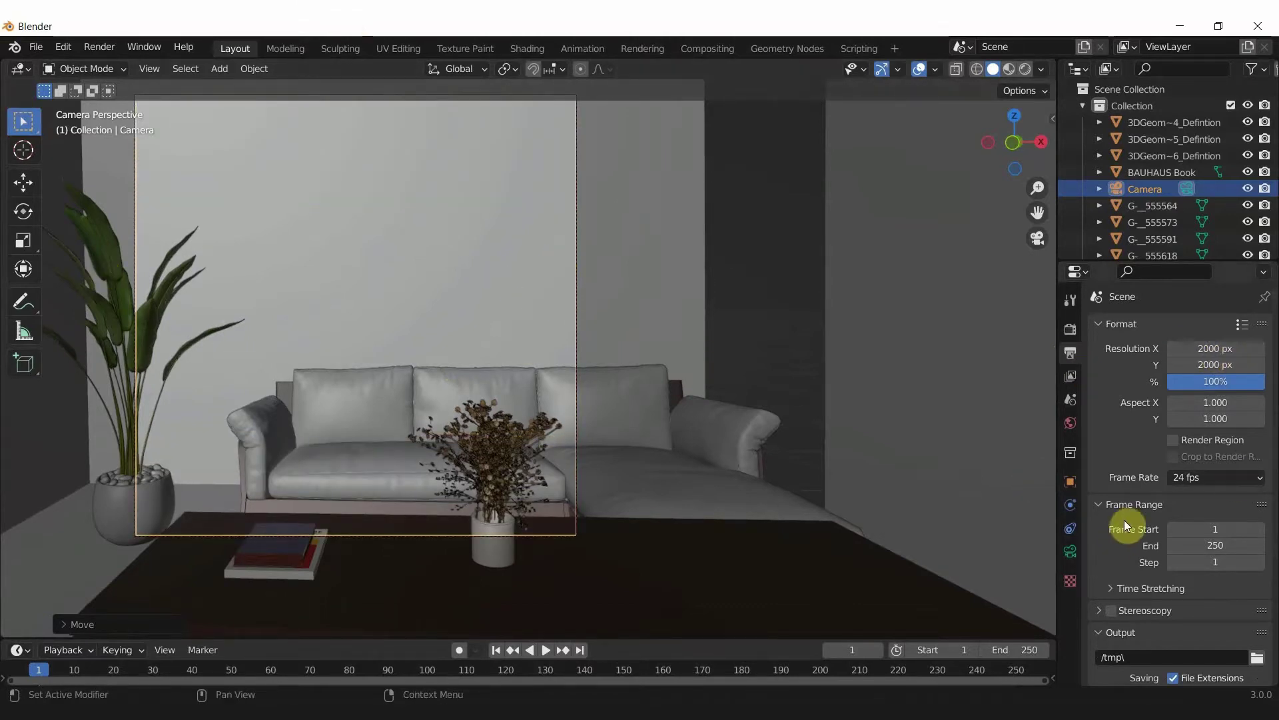
# - Adjust the camera lens focal length and begin moving the camera along Y
pyautogui.click(1064, 554)
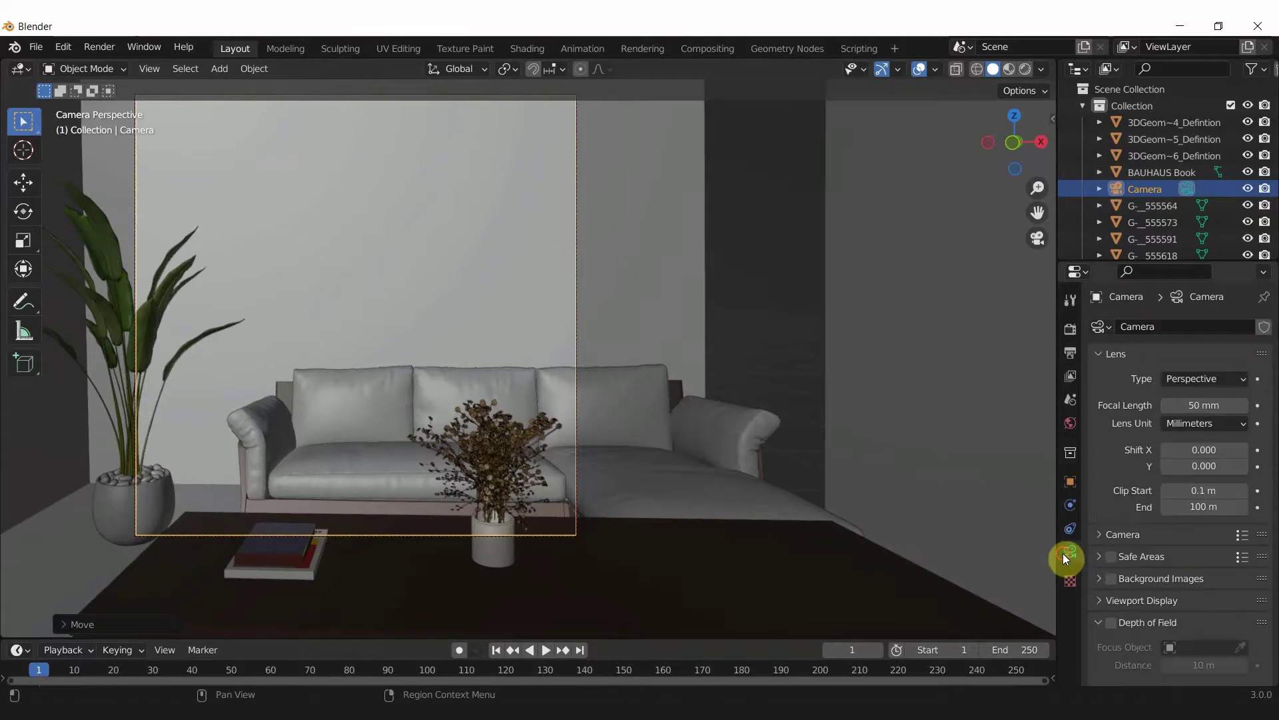
pyautogui.scroll(-2, 557, 347)
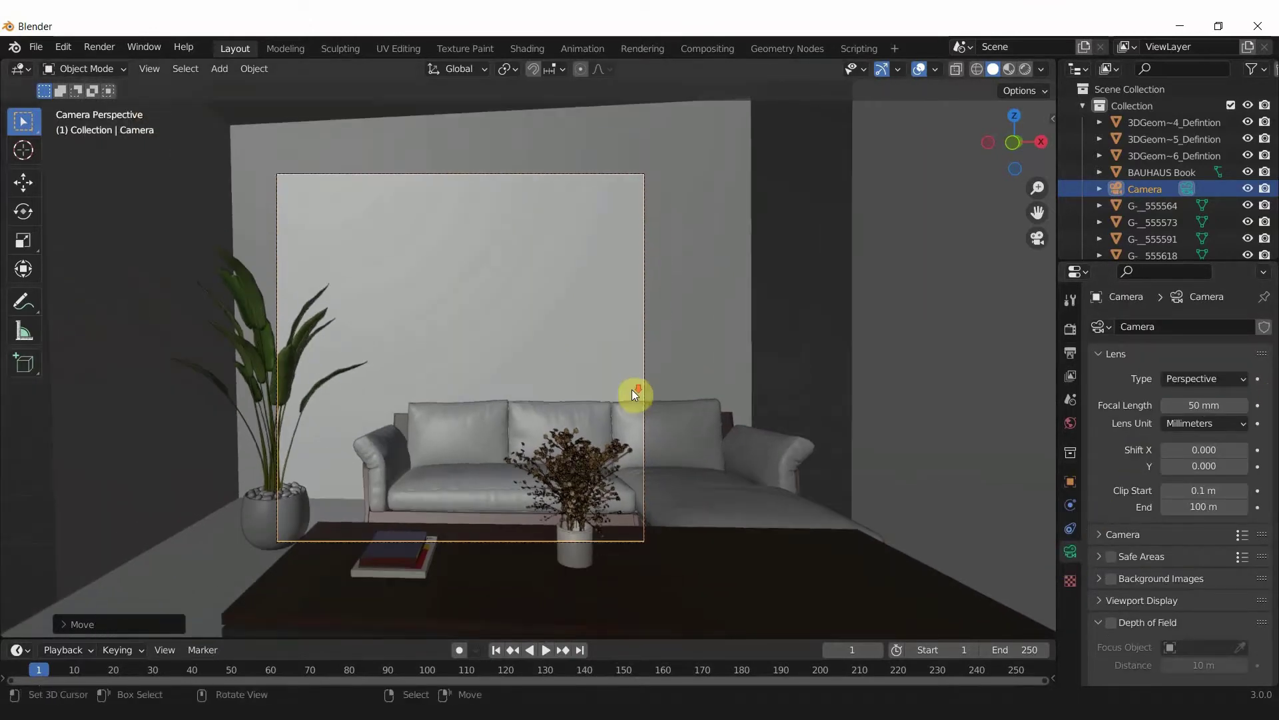
pyautogui.moveTo(1204, 405)
pyautogui.mouseDown()
pyautogui.moveTo(1173, 406)
pyautogui.moveTo(1213, 405)
pyautogui.mouseUp()
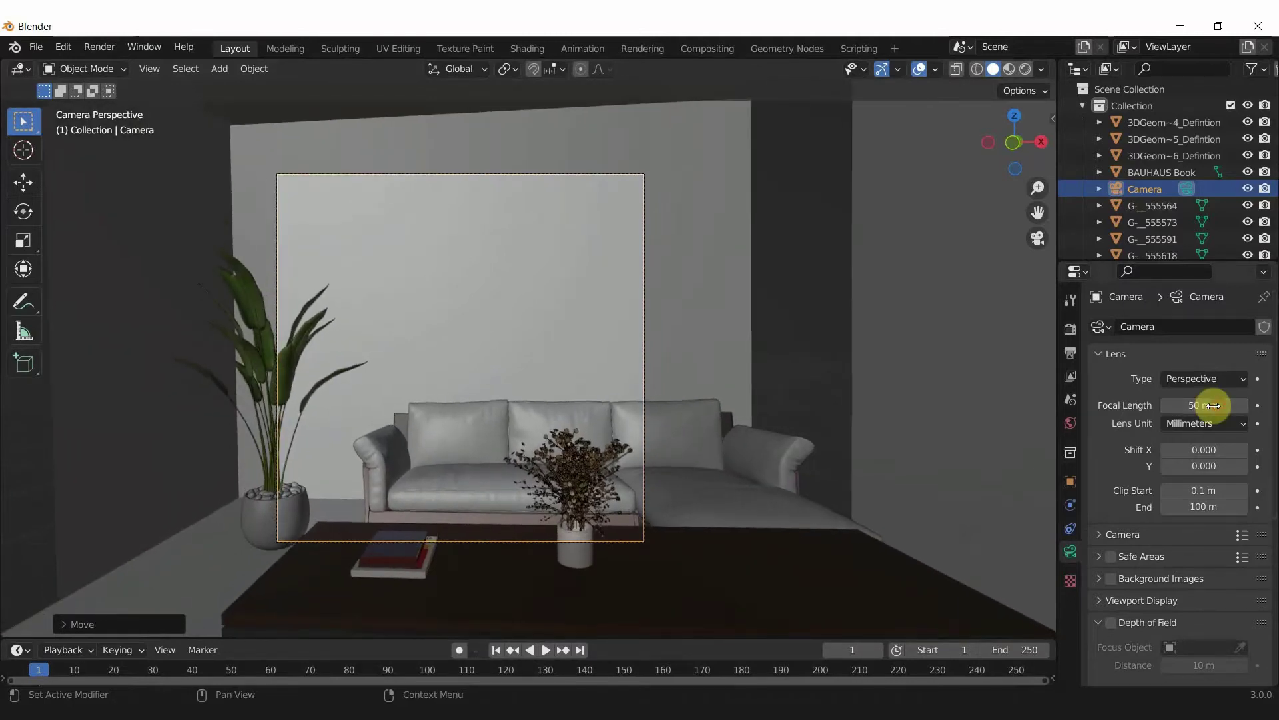
pyautogui.press('g')
pyautogui.press('y')
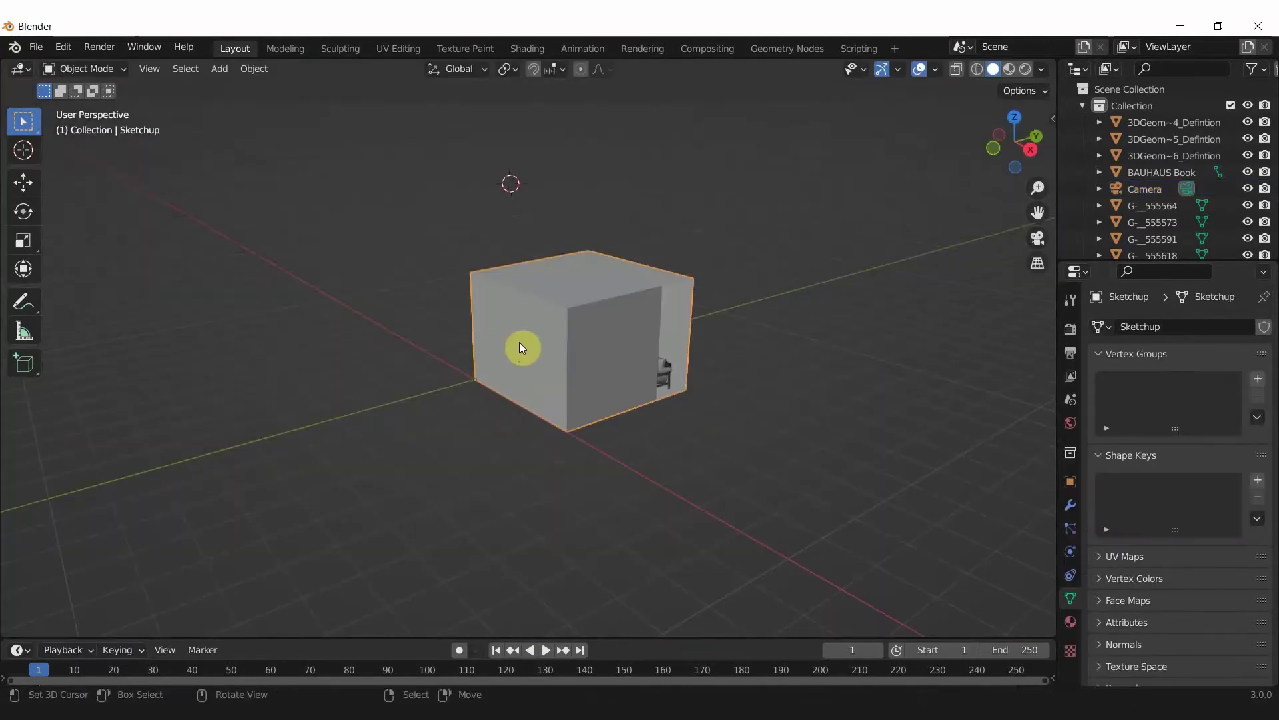
# - In face Edit Mode, push the left wall face of the room along Y
pyautogui.press('Tab')
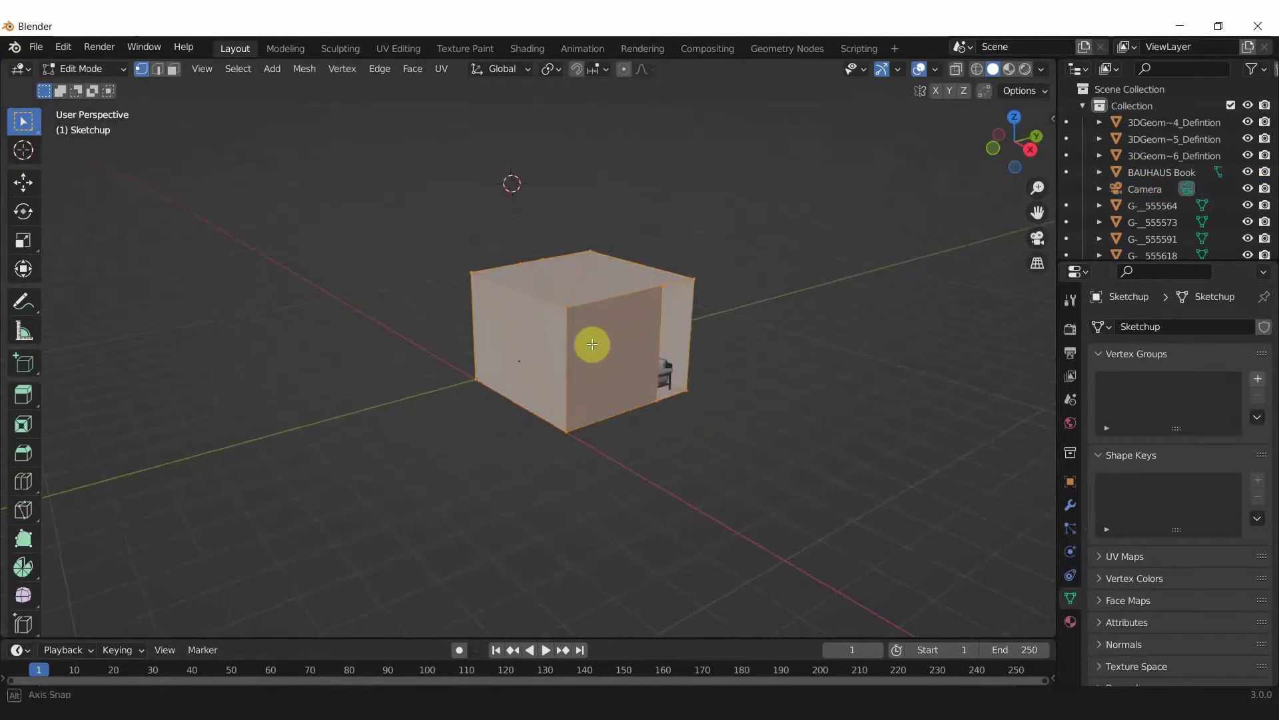
pyautogui.press('3')
pyautogui.click(515, 359)
pyautogui.moveTo(520, 346)
pyautogui.mouseDown(button='middle')
pyautogui.moveTo(574, 343)
pyautogui.moveTo(537, 308)
pyautogui.mouseUp(button='middle')
pyautogui.press('g')
pyautogui.press('y')
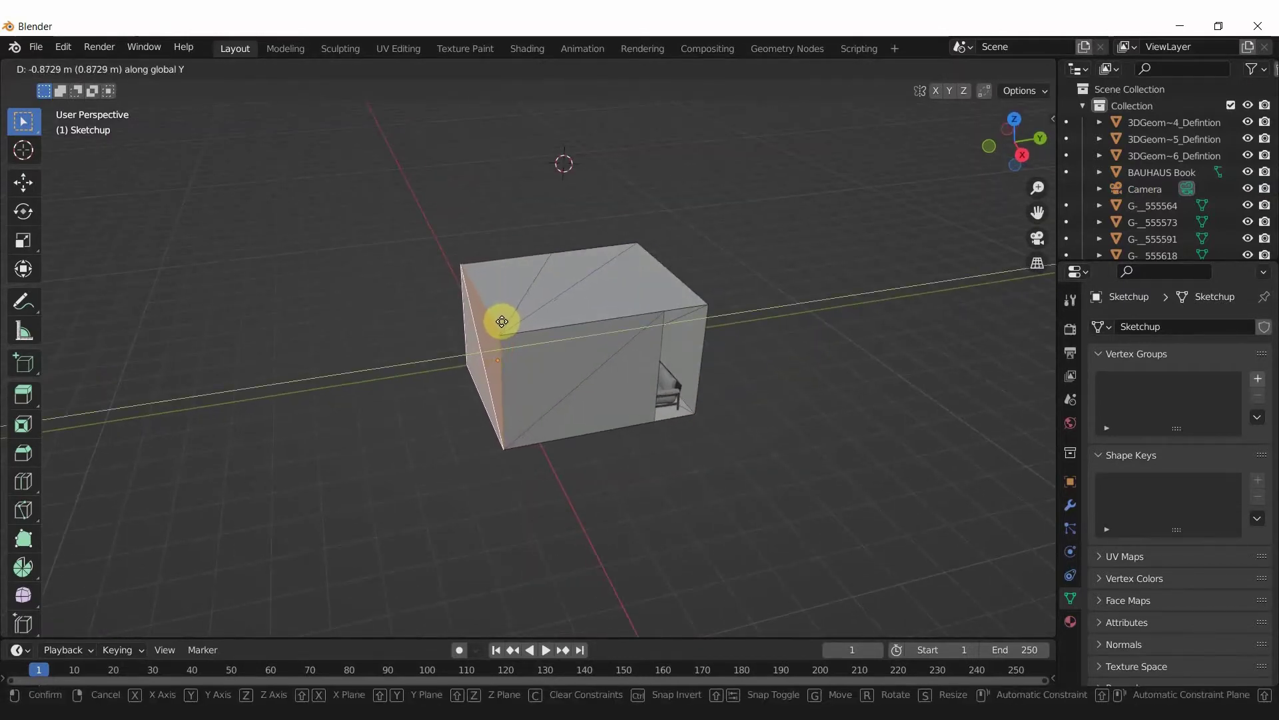
pyautogui.click(501, 326)
# - Move a wall face on the room's open side outward along X
pyautogui.moveTo(499, 363)
pyautogui.mouseDown(button='middle')
pyautogui.moveTo(563, 393)
pyautogui.moveTo(646, 388)
pyautogui.moveTo(660, 374)
pyautogui.mouseUp(button='middle')
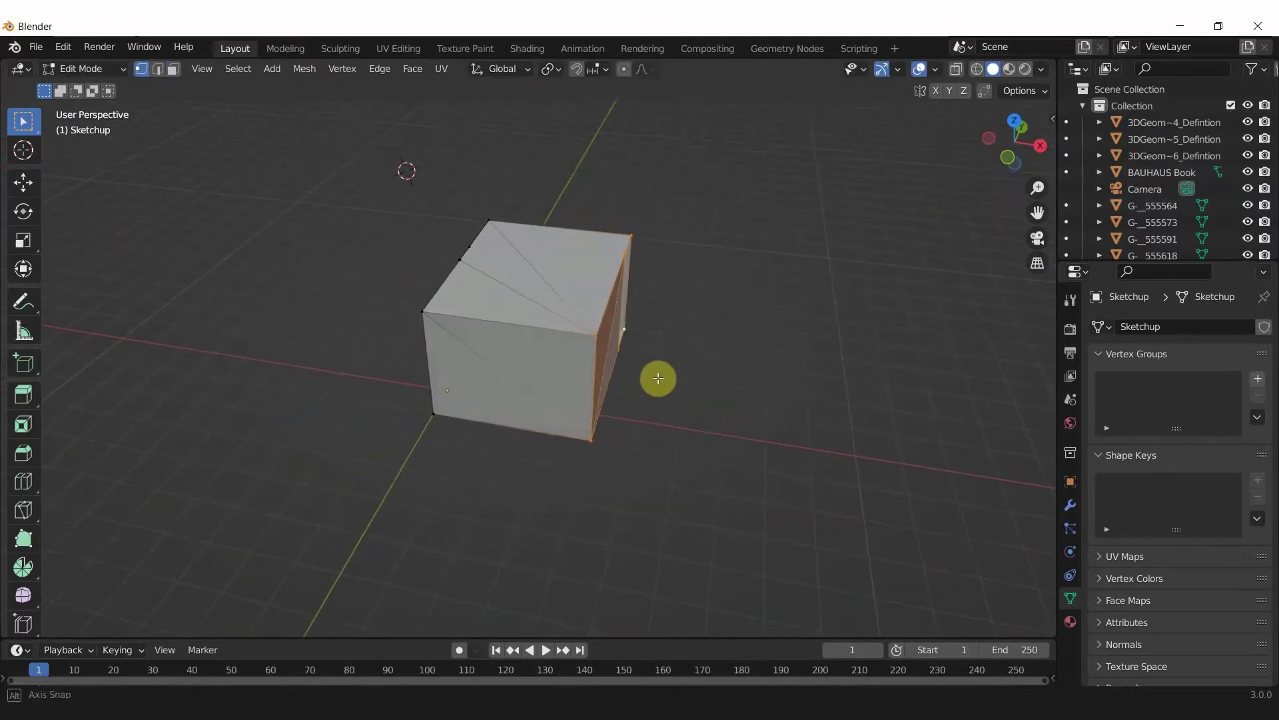
pyautogui.scroll(-1, 660, 383)
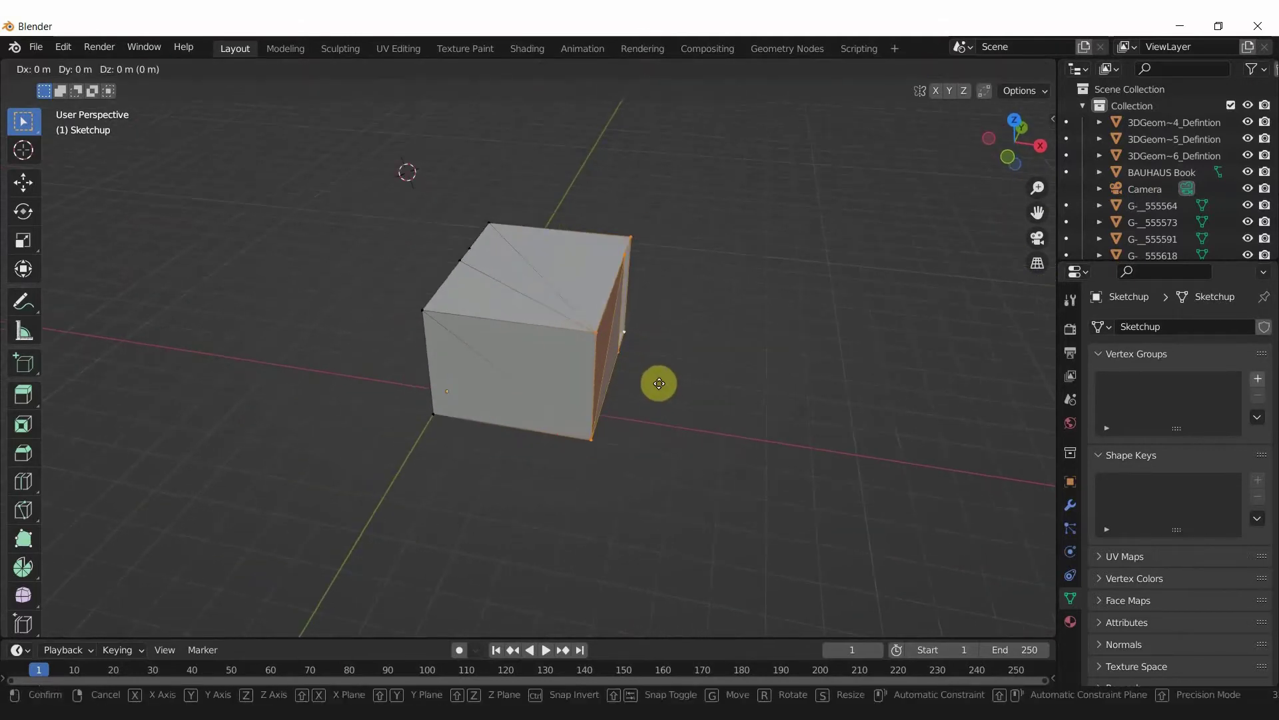
pyautogui.press('g')
pyautogui.press('x')
pyautogui.rightClick(681, 387)
pyautogui.moveTo(449, 363); pyautogui.dragTo(458, 357, button='middle')
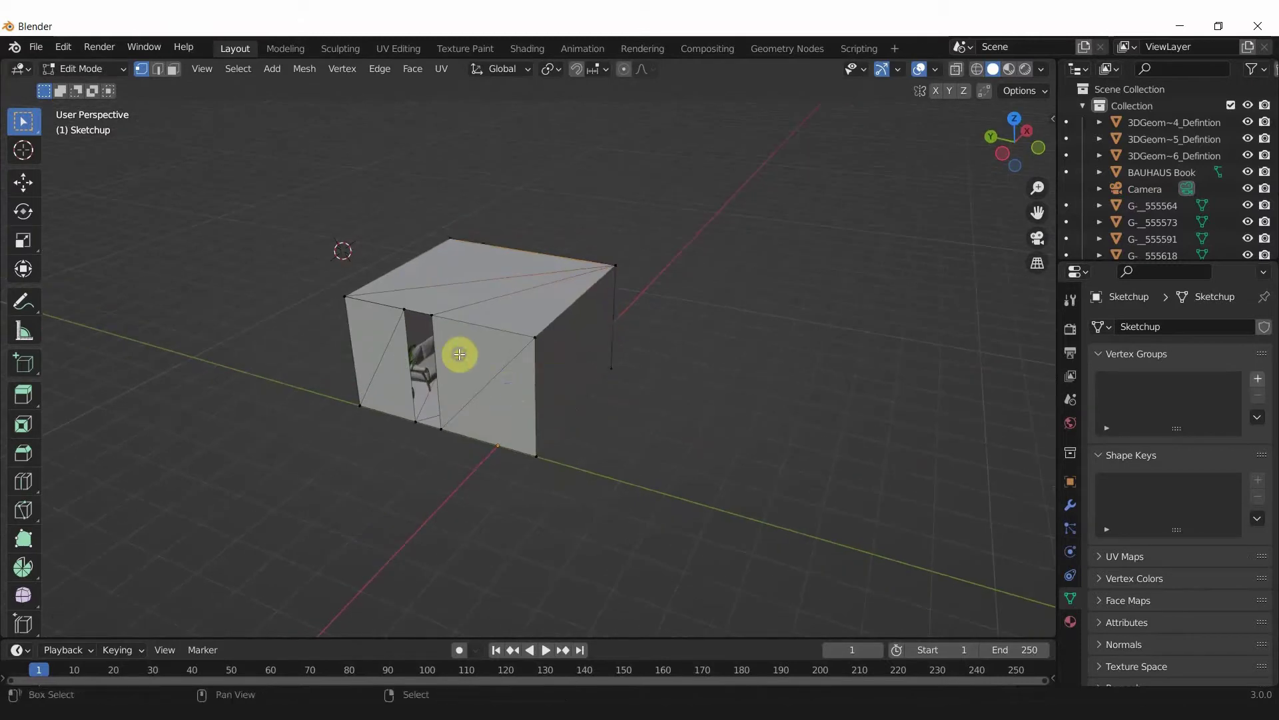
pyautogui.click(486, 397)
pyautogui.moveTo(563, 399); pyautogui.dragTo(505, 419, button='middle')
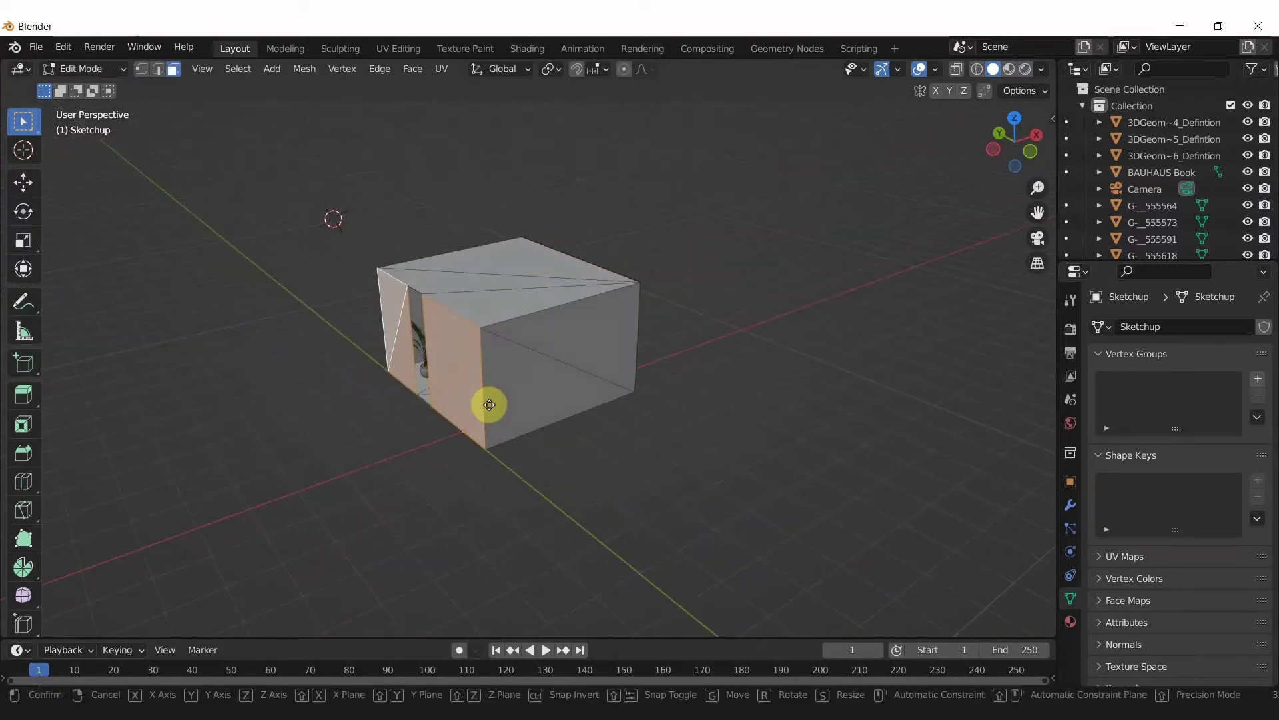
pyautogui.press('g')
pyautogui.press('x')
pyautogui.click(475, 407)
# - In camera view, adjust the camera's height along Z and rotate it around Z
pyautogui.press('Tab')
pyautogui.press('KP_0')
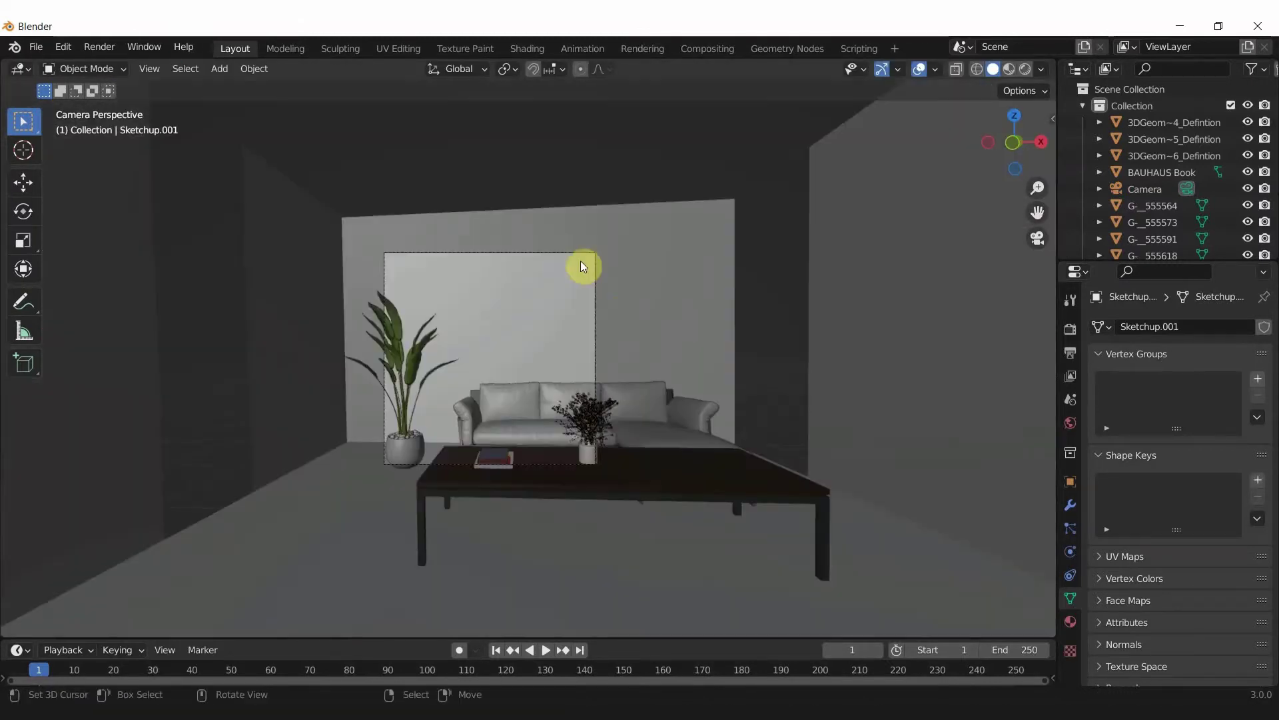
pyautogui.click(577, 256)
pyautogui.press('g')
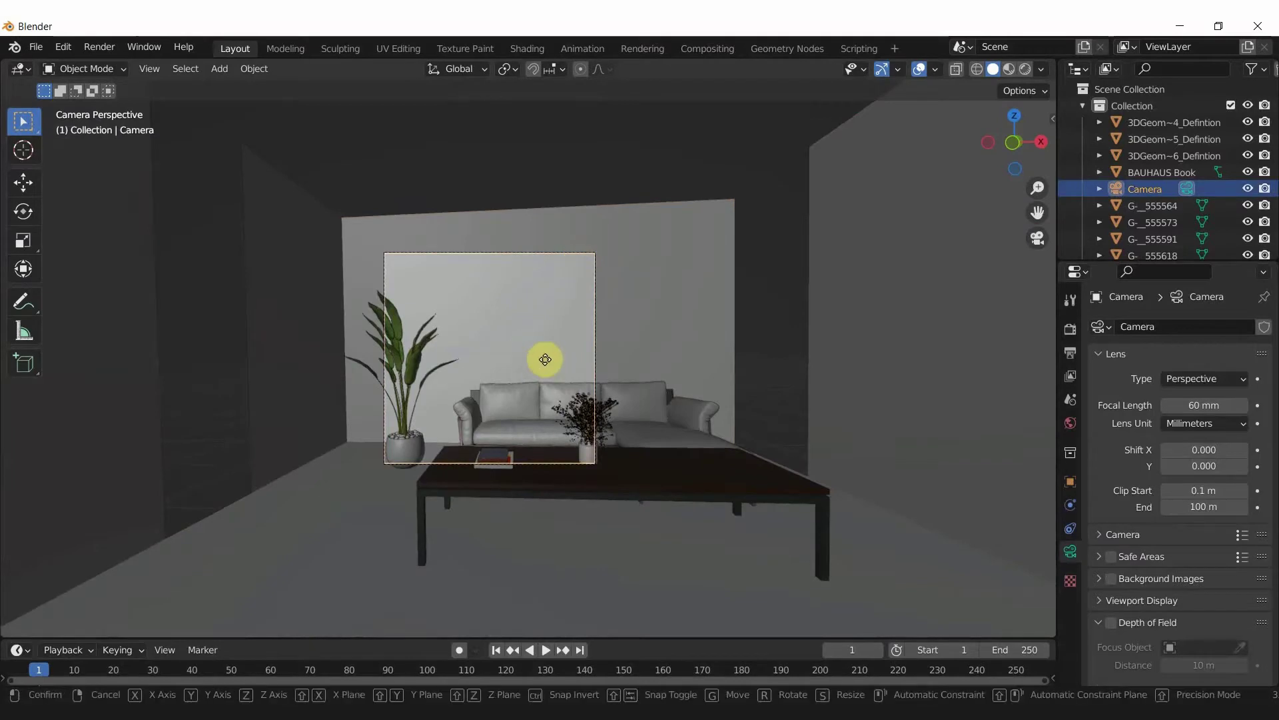
pyautogui.press('z')
pyautogui.click(545, 361)
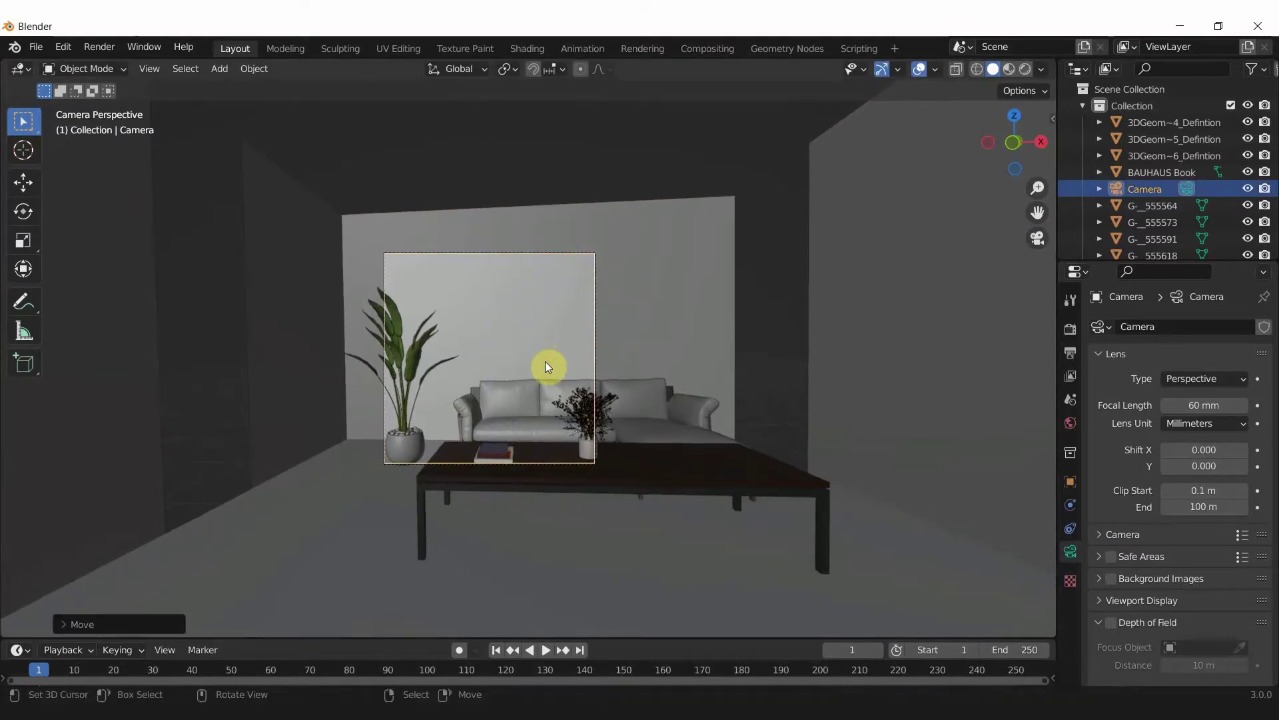
pyautogui.press('r')
pyautogui.press('z')
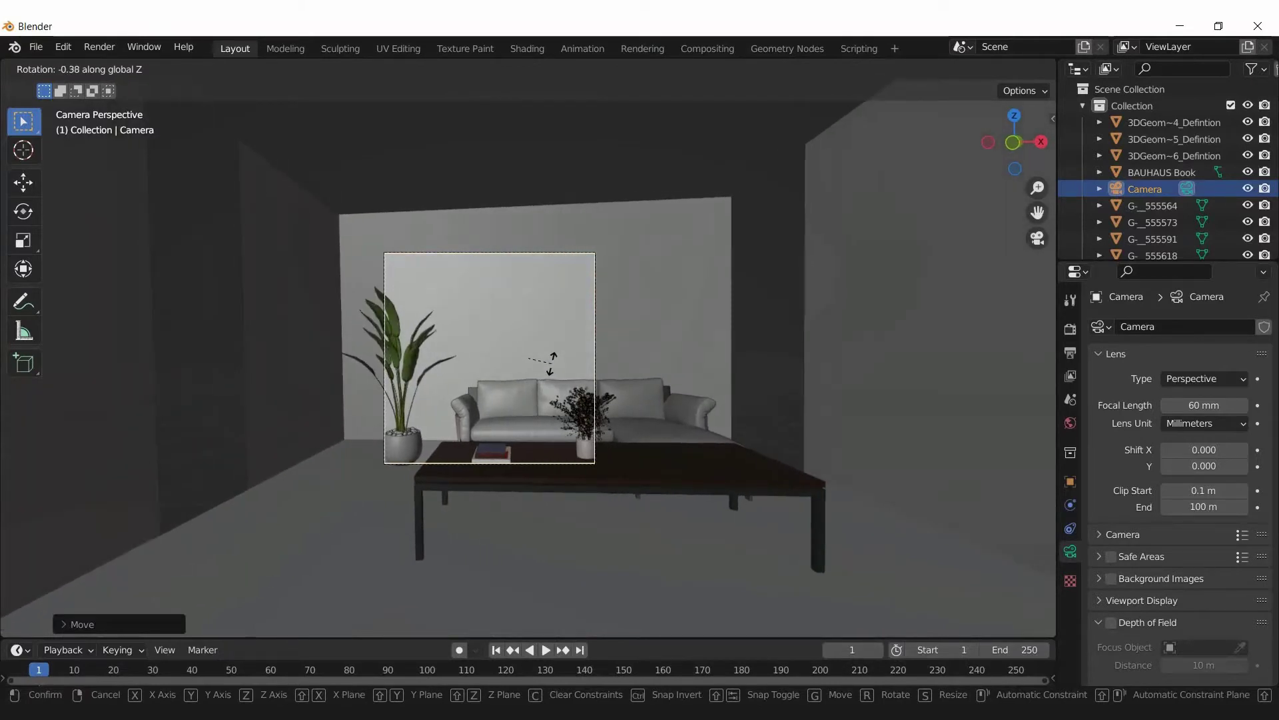
pyautogui.click(552, 367)
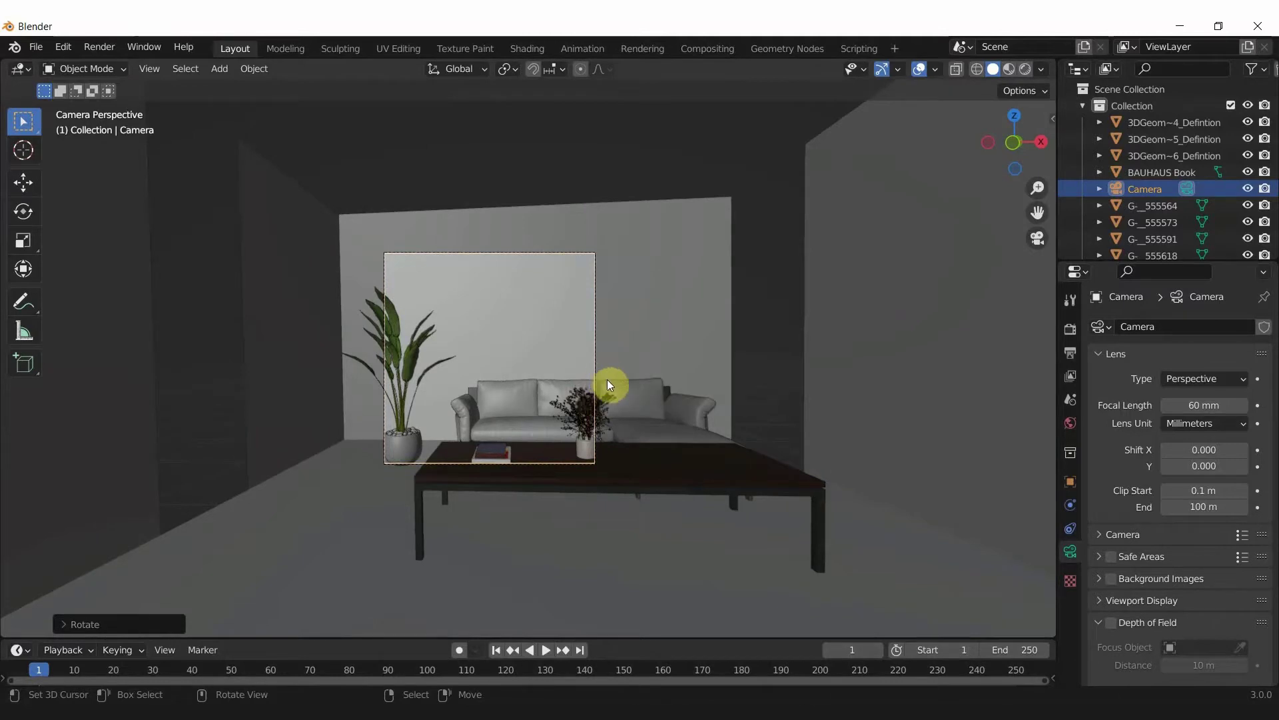
# - In top view, box-select all the table pieces and move them along Y
pyautogui.press('KP_7')
pyautogui.click(678, 428)
pyautogui.moveTo(686, 433); pyautogui.dragTo(477, 360)
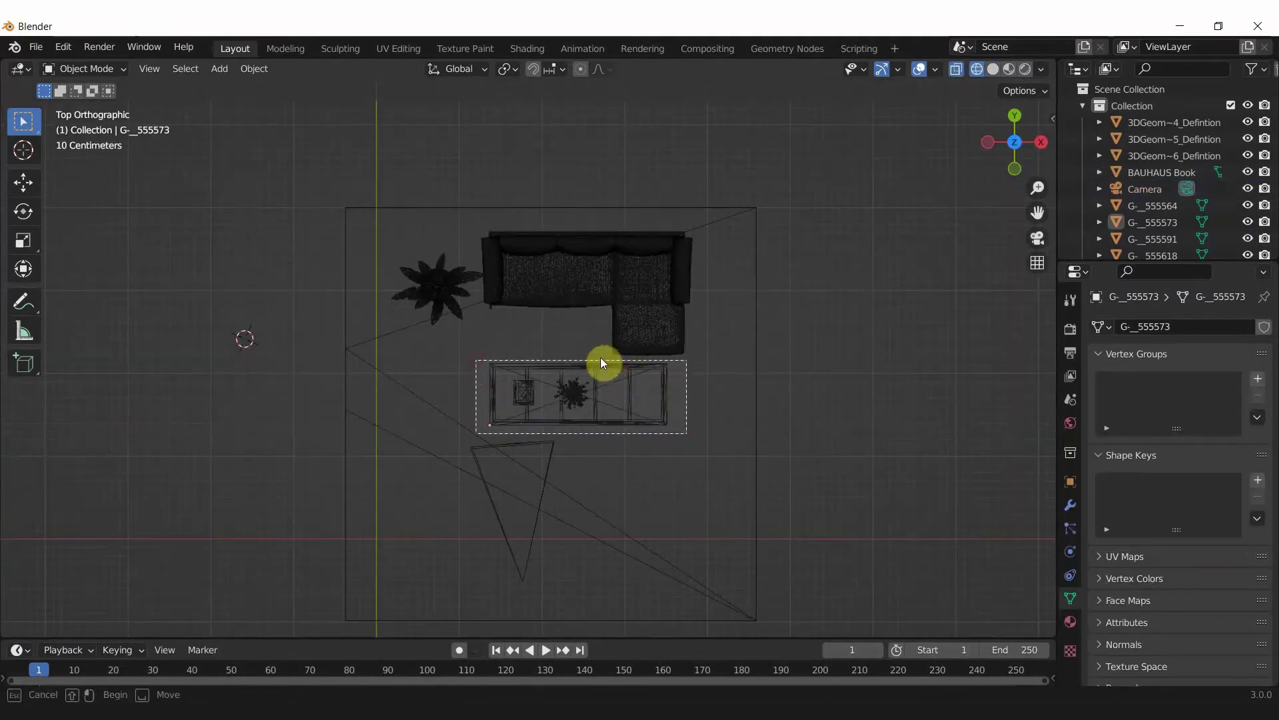
pyautogui.press('g')
pyautogui.press('y')
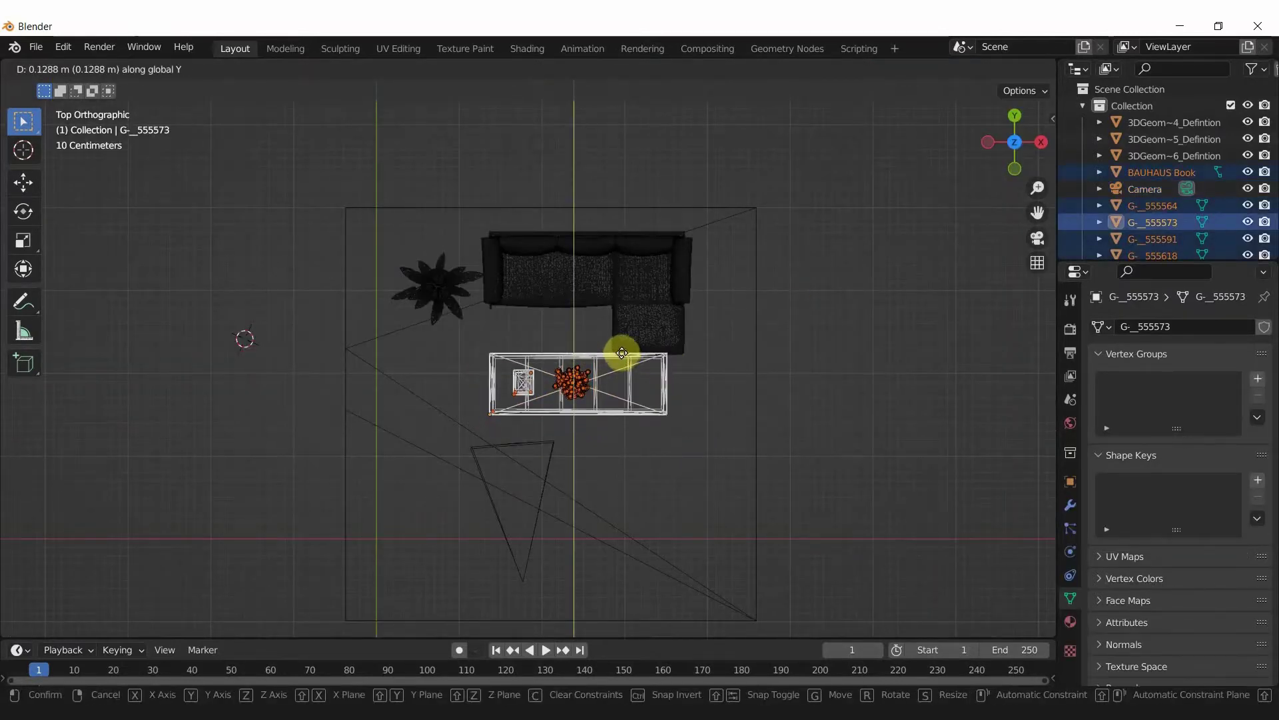
pyautogui.press('Escape')
pyautogui.hotkey('ctrl', 'z')
# - Move the plant along Y, set its origin to geometry, and scale it
pyautogui.press('KP_0')
pyautogui.press('g')
pyautogui.press('y')
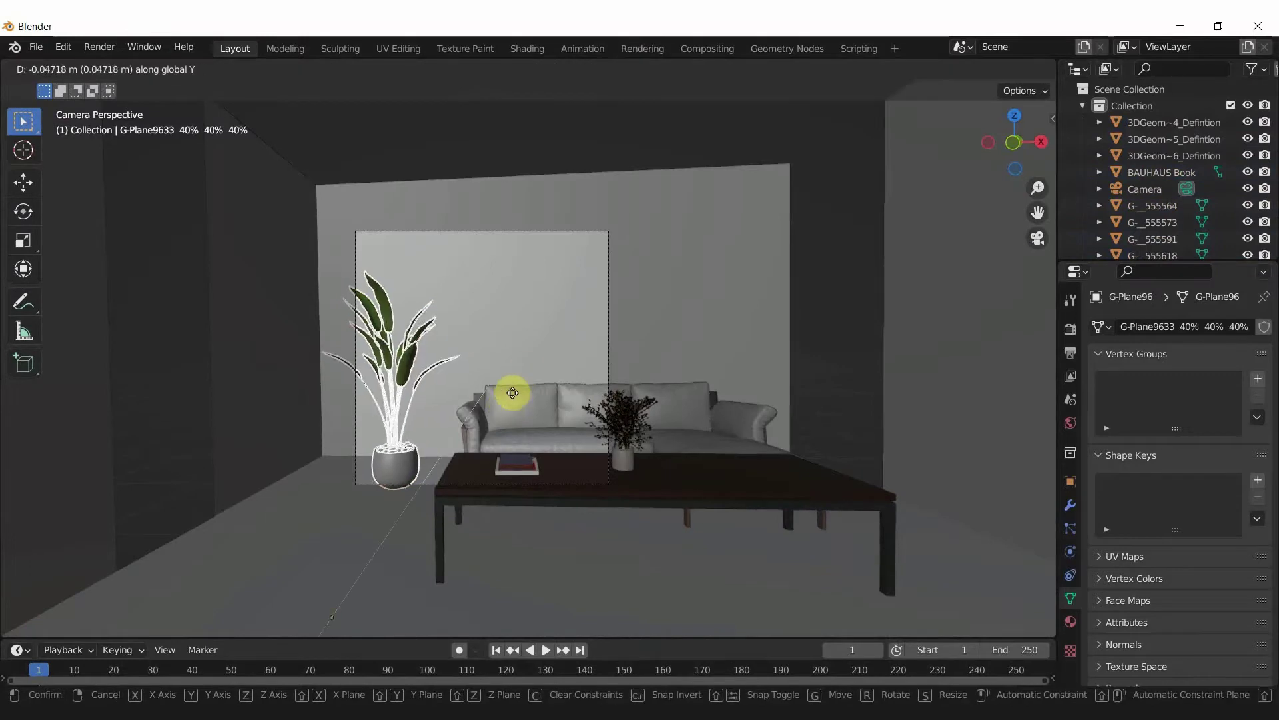
pyautogui.click(474, 422)
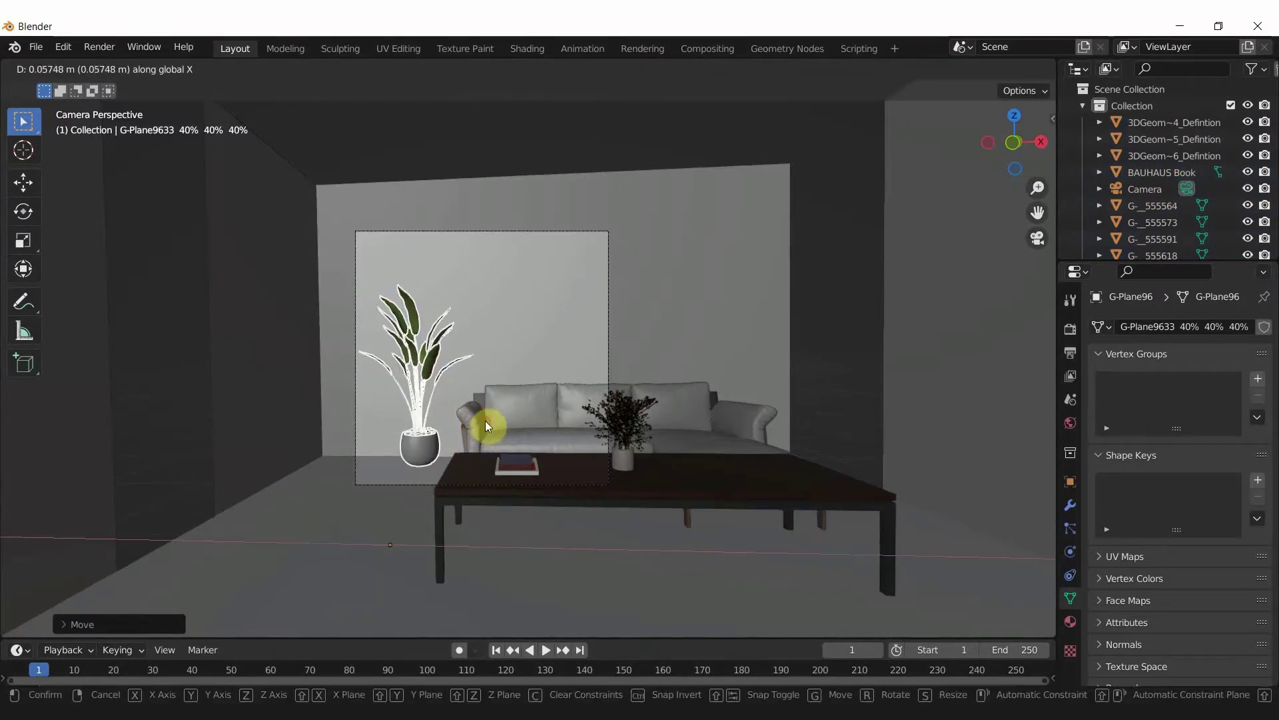
pyautogui.click(254, 68)
pyautogui.click(466, 123)
pyautogui.press('s')
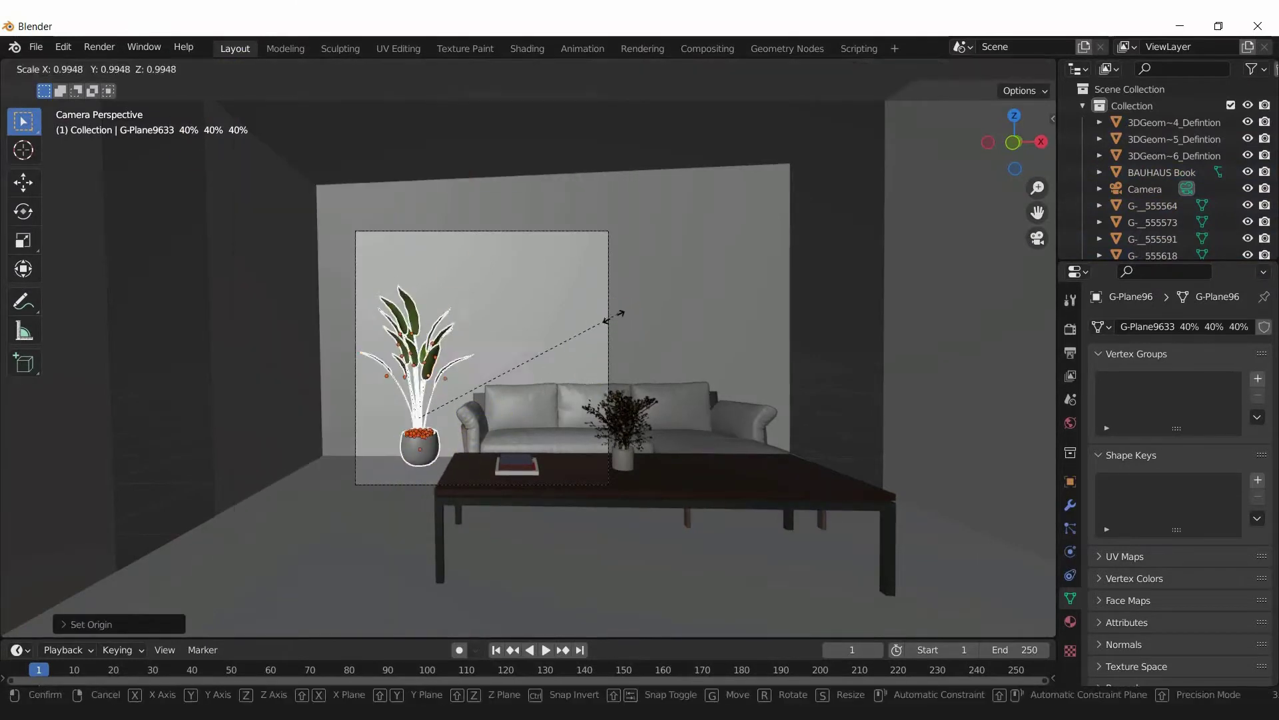
pyautogui.click(592, 330)
# - Slide the plant along X in front view, then show the camera view in Material Preview
pyautogui.press('KP_1')
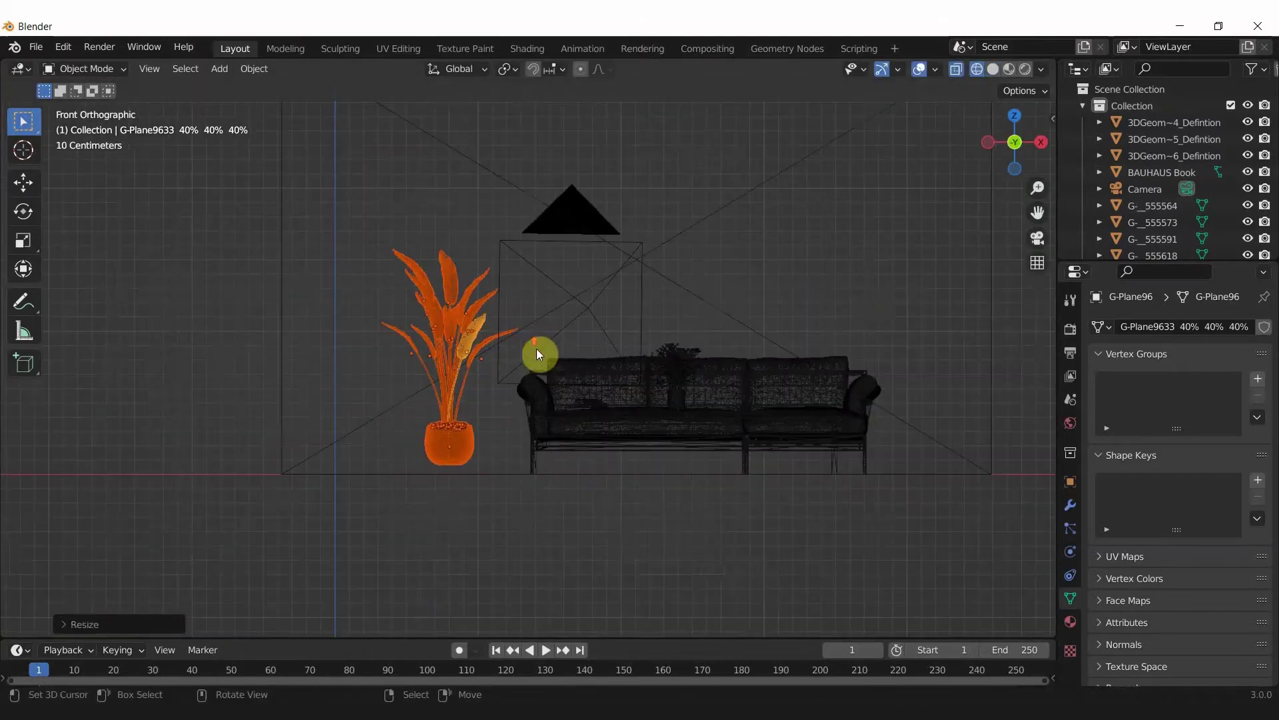
pyautogui.press('g')
pyautogui.press('x')
pyautogui.click(552, 374)
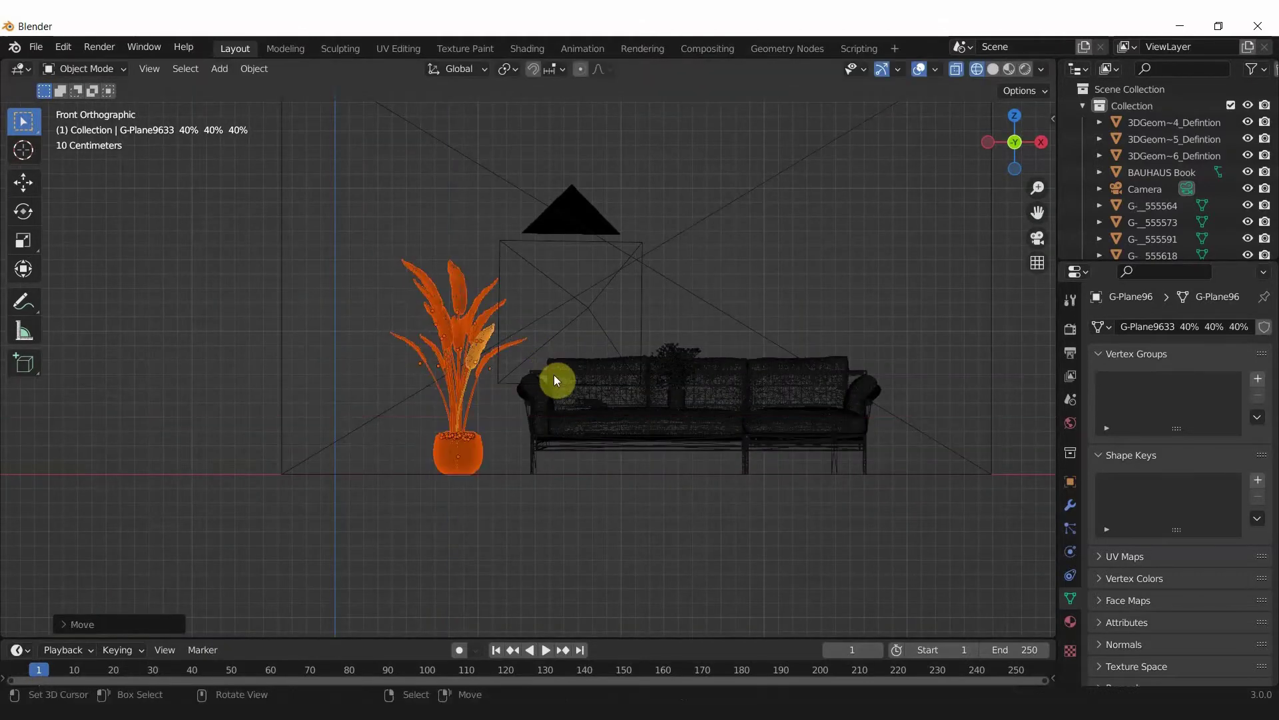
pyautogui.press('KP_0')
pyautogui.press('z')
pyautogui.click(569, 524)
pyautogui.scroll(3, 569, 500)
# - Centre the flower vase on the coffee table by moving it along X and Z
pyautogui.click(553, 398)
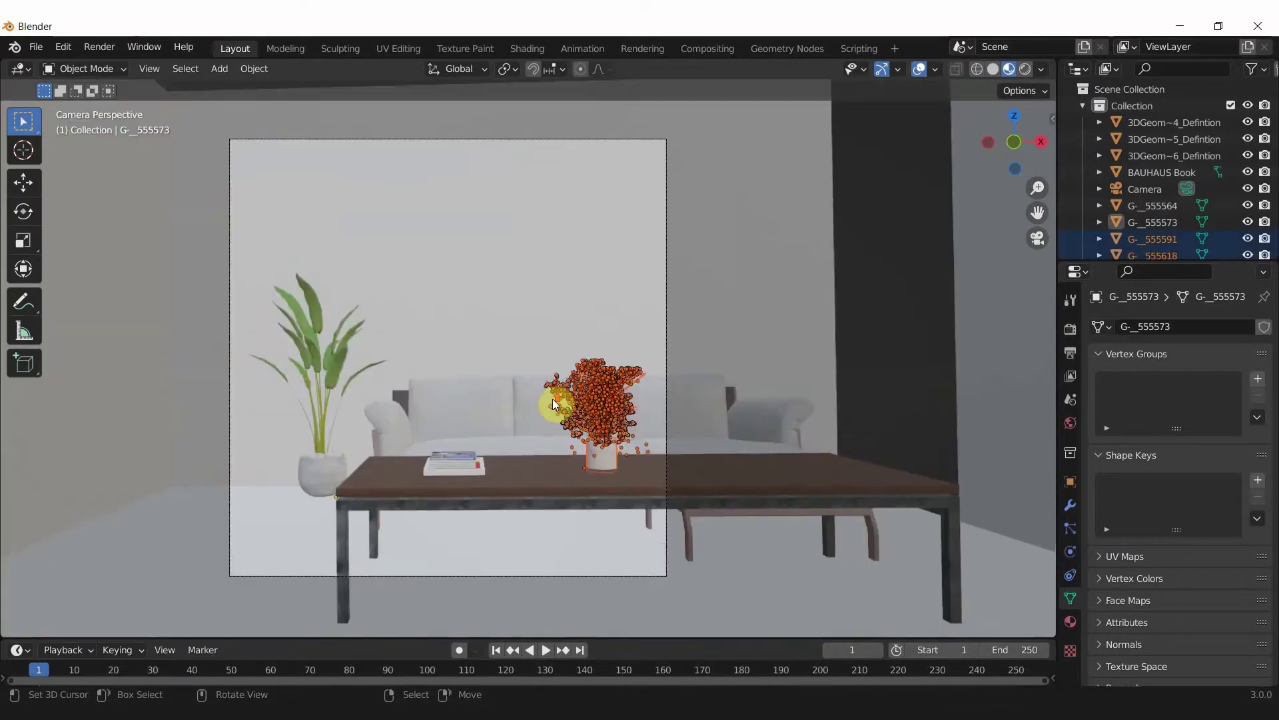
pyautogui.press('g')
pyautogui.press('x')
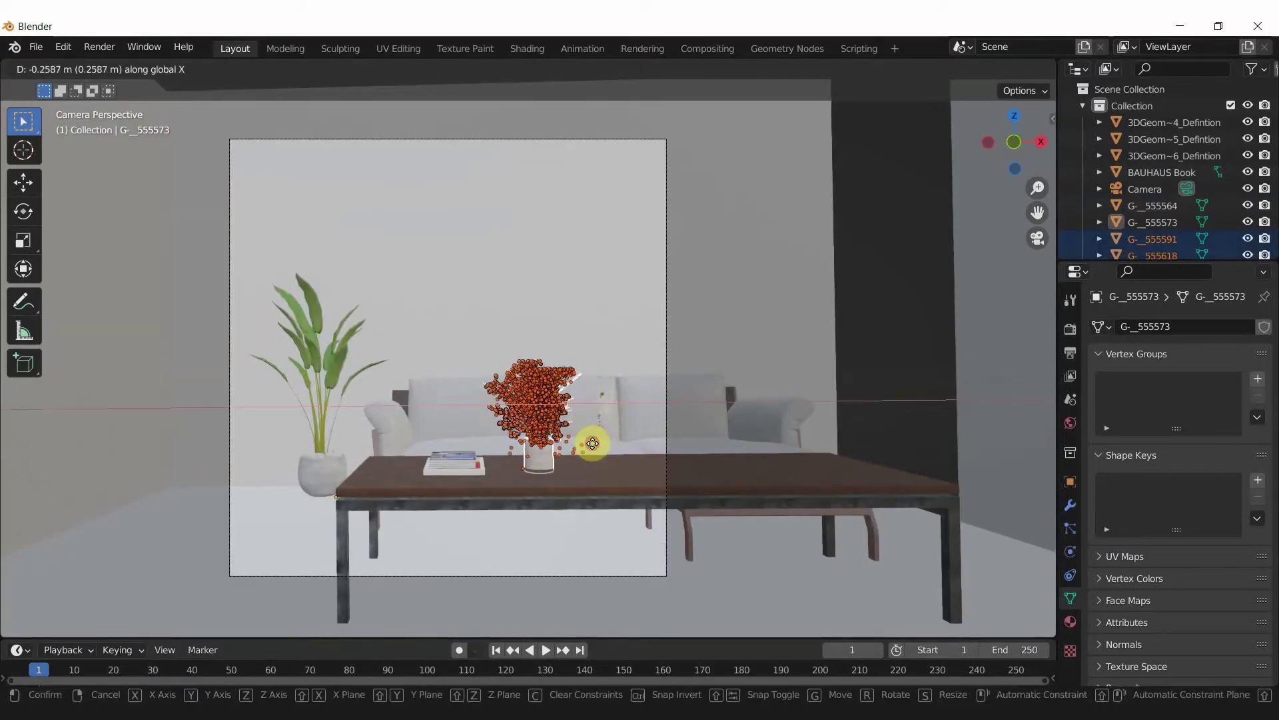
pyautogui.click(594, 443)
pyautogui.press('g')
pyautogui.press('z')
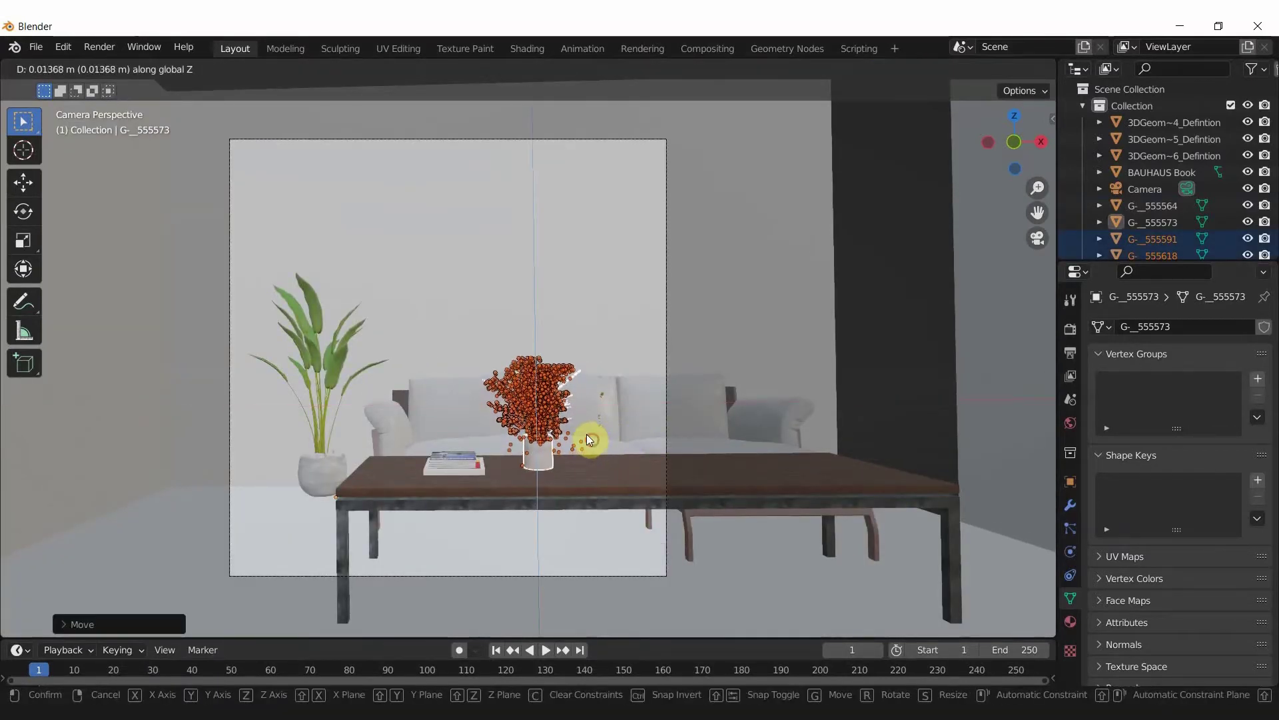
pyautogui.click(487, 423)
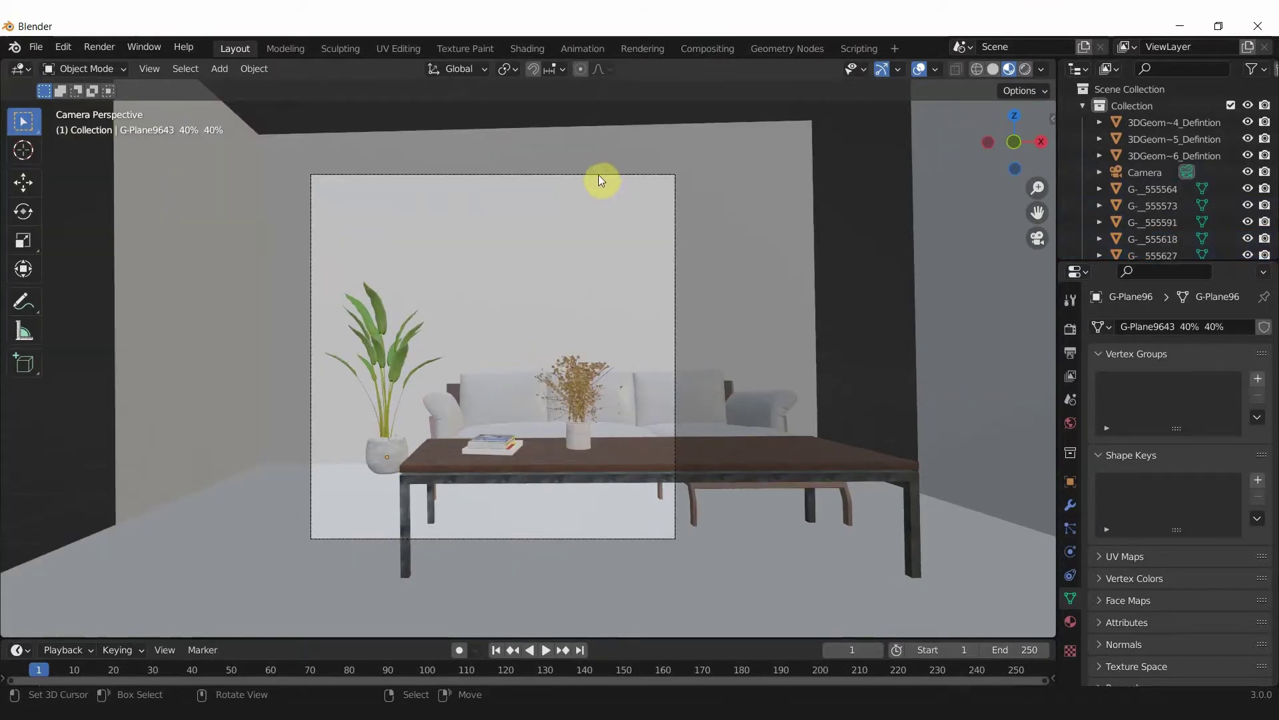
pyautogui.click(598, 175)
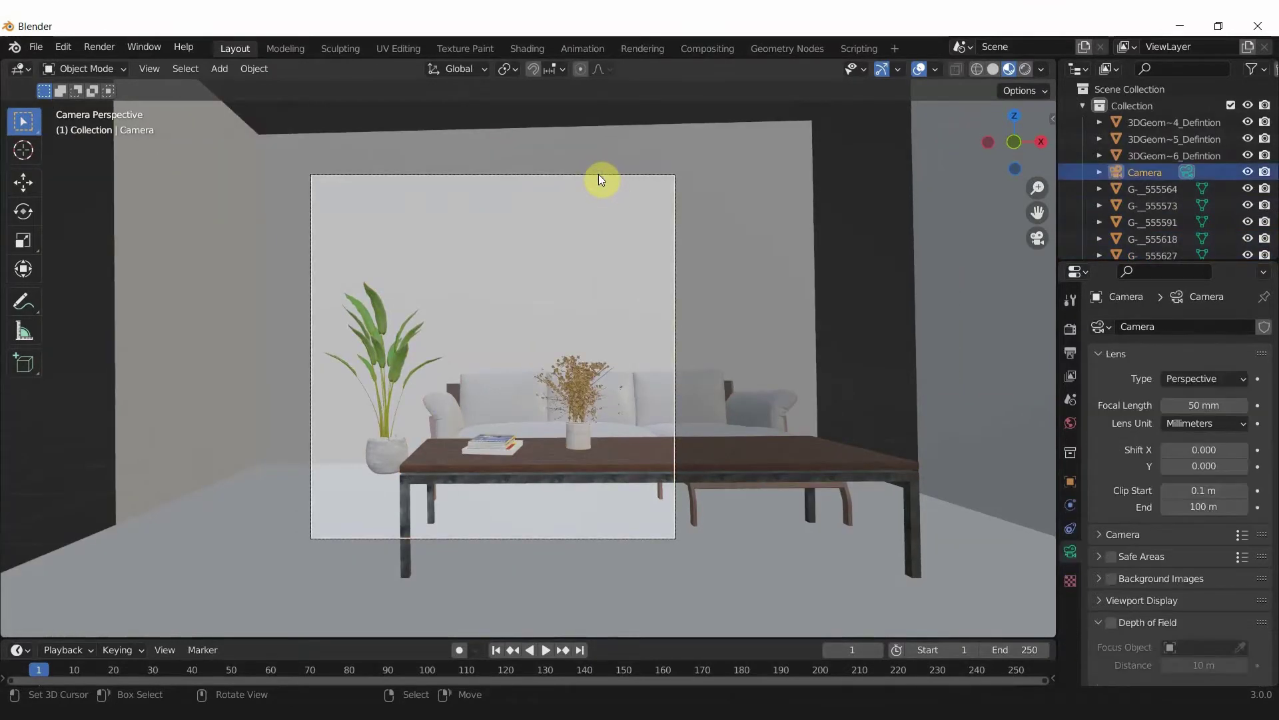
# - Save the Blender project as interior scene.blend into the tutorial interior room folder
pyautogui.click(36, 47)
pyautogui.click(94, 157)
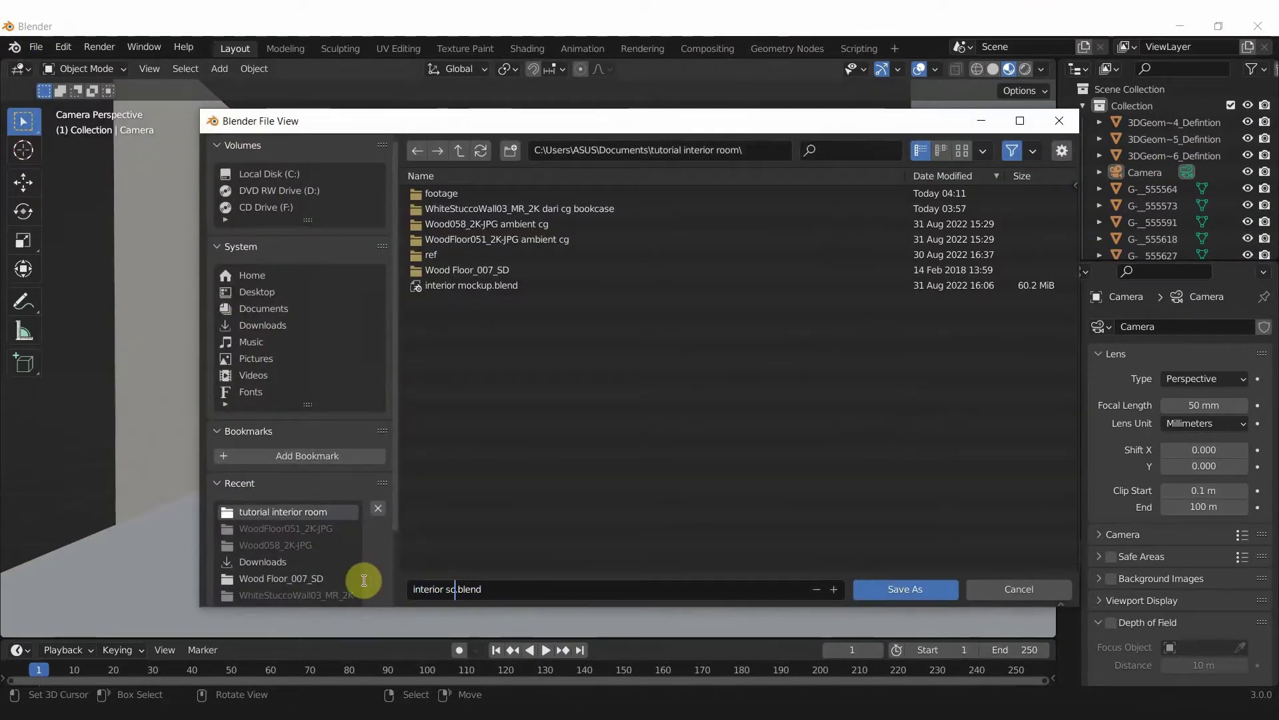
pyautogui.write('ene')
pyautogui.click(922, 590)
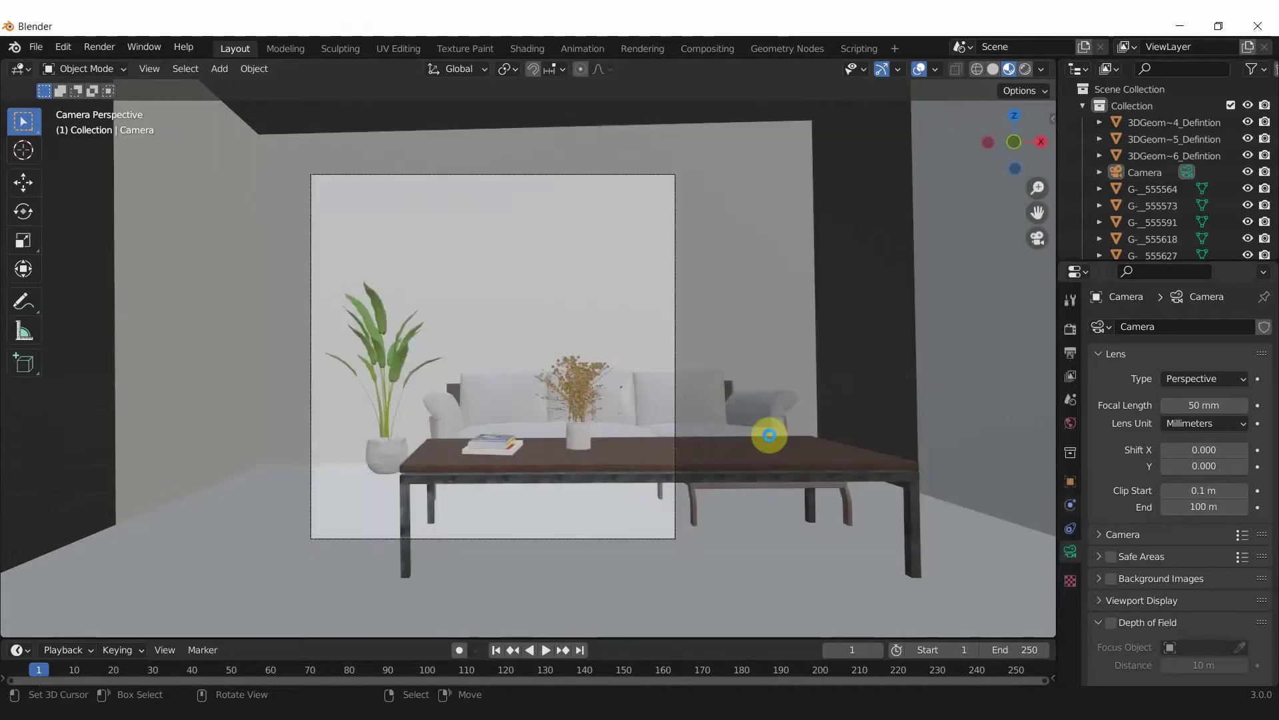
pyautogui.hotkey('ctrl', 'z')
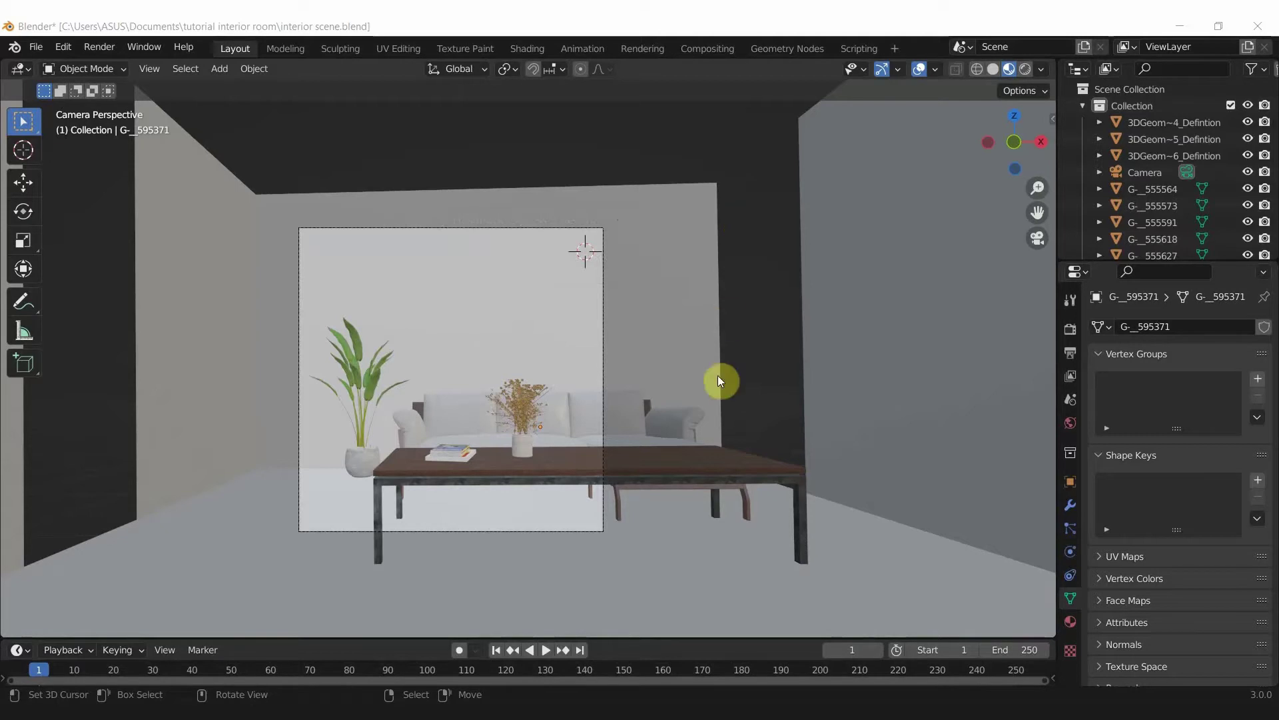
# - Back in camera view, select the room's walls-and-floor mesh and pan the framing slightly lower
pyautogui.scroll(5, 695, 385)
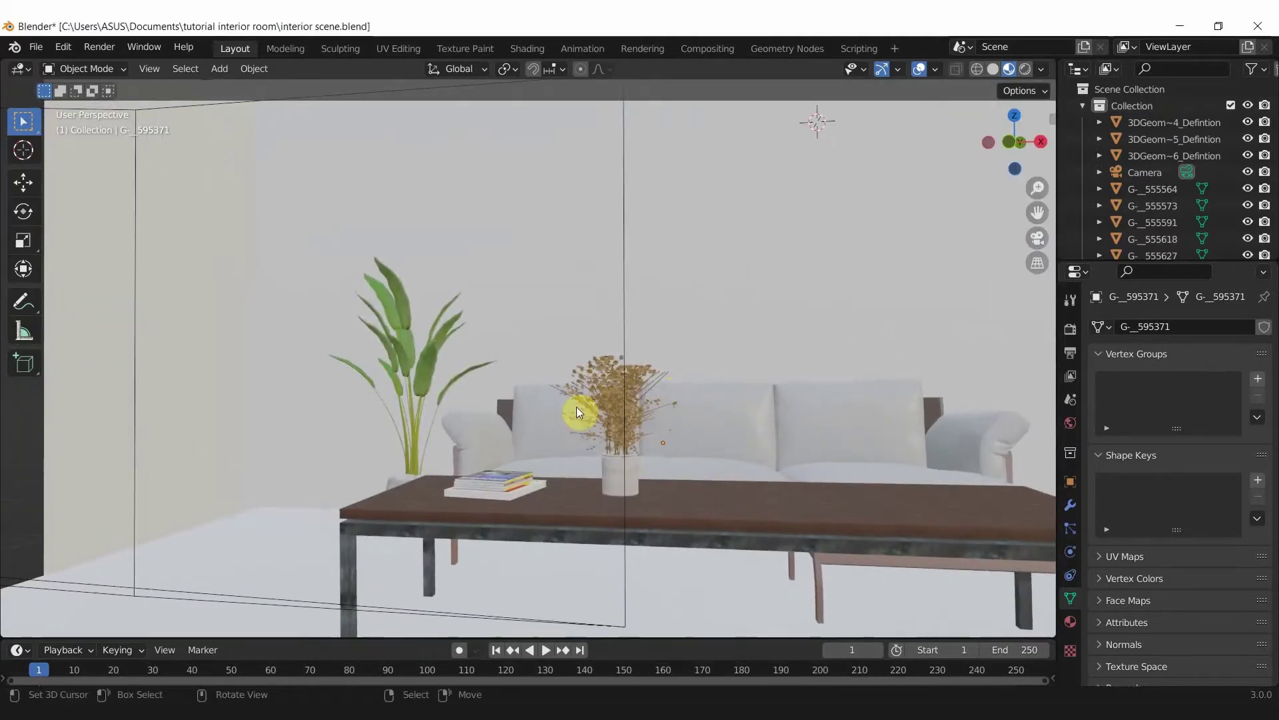
pyautogui.moveTo(578, 406); pyautogui.dragTo(573, 383, button='middle')
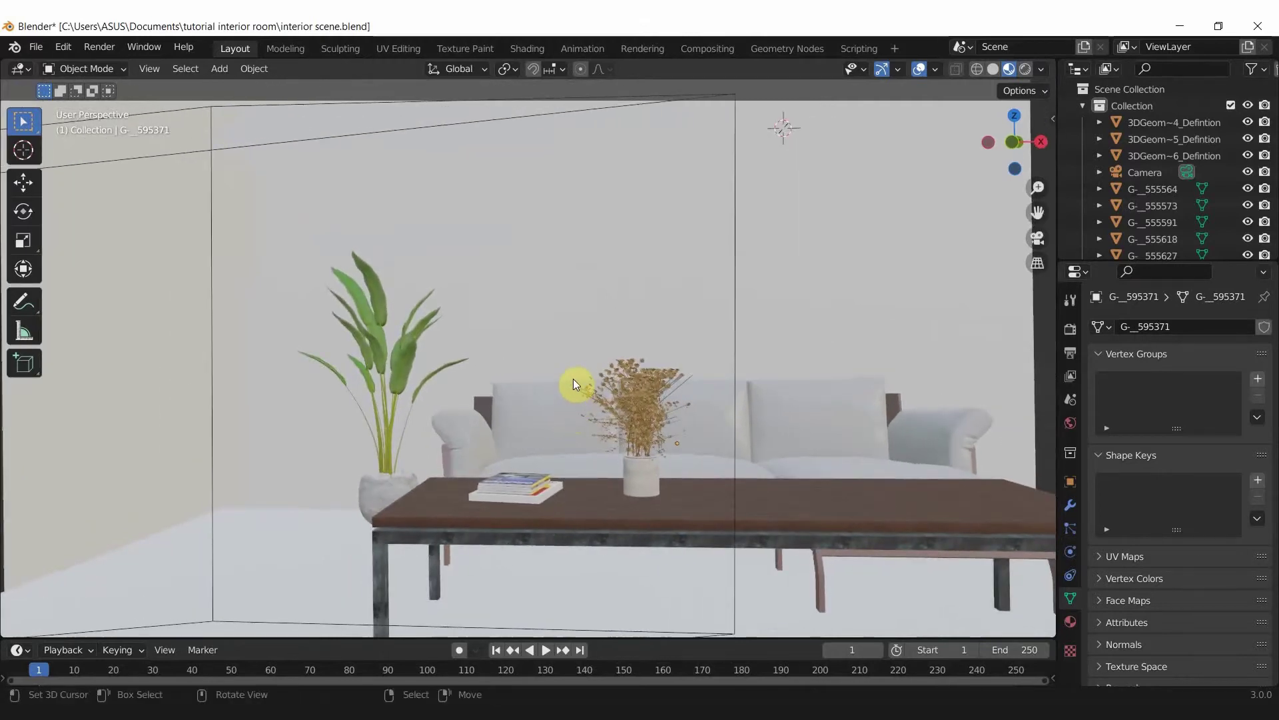
pyautogui.press('KP_0')
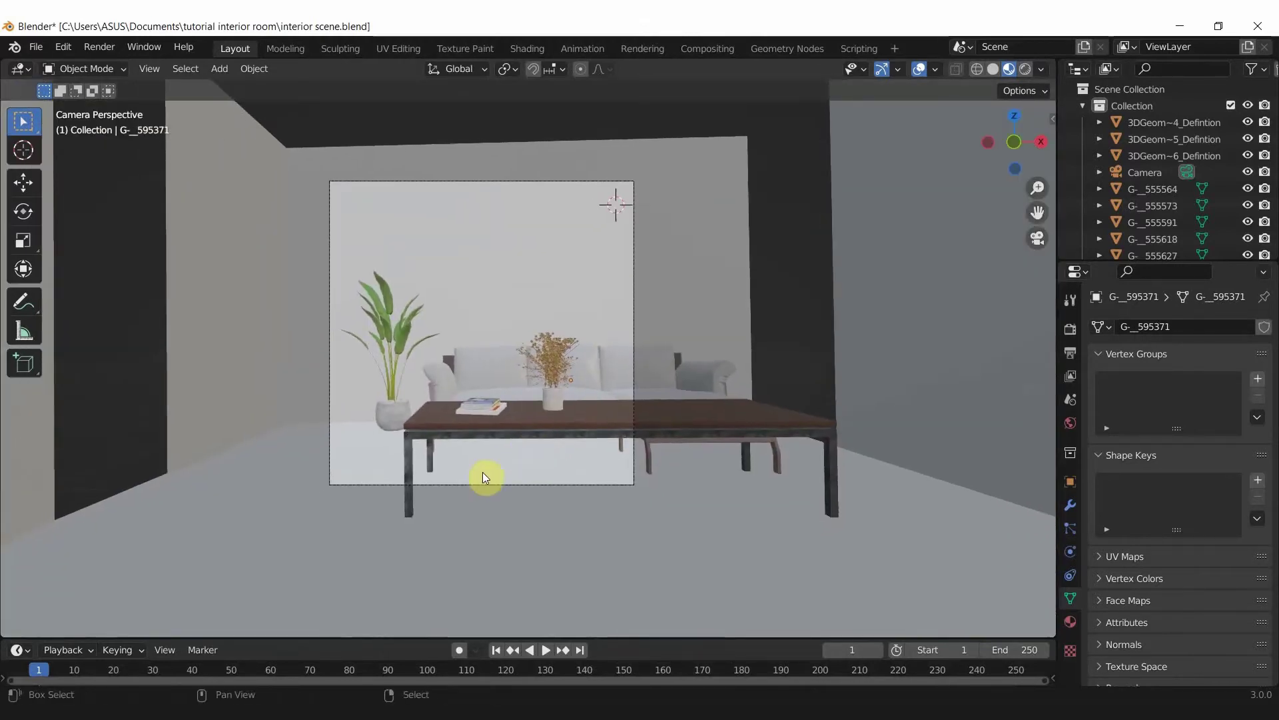
pyautogui.click(332, 513)
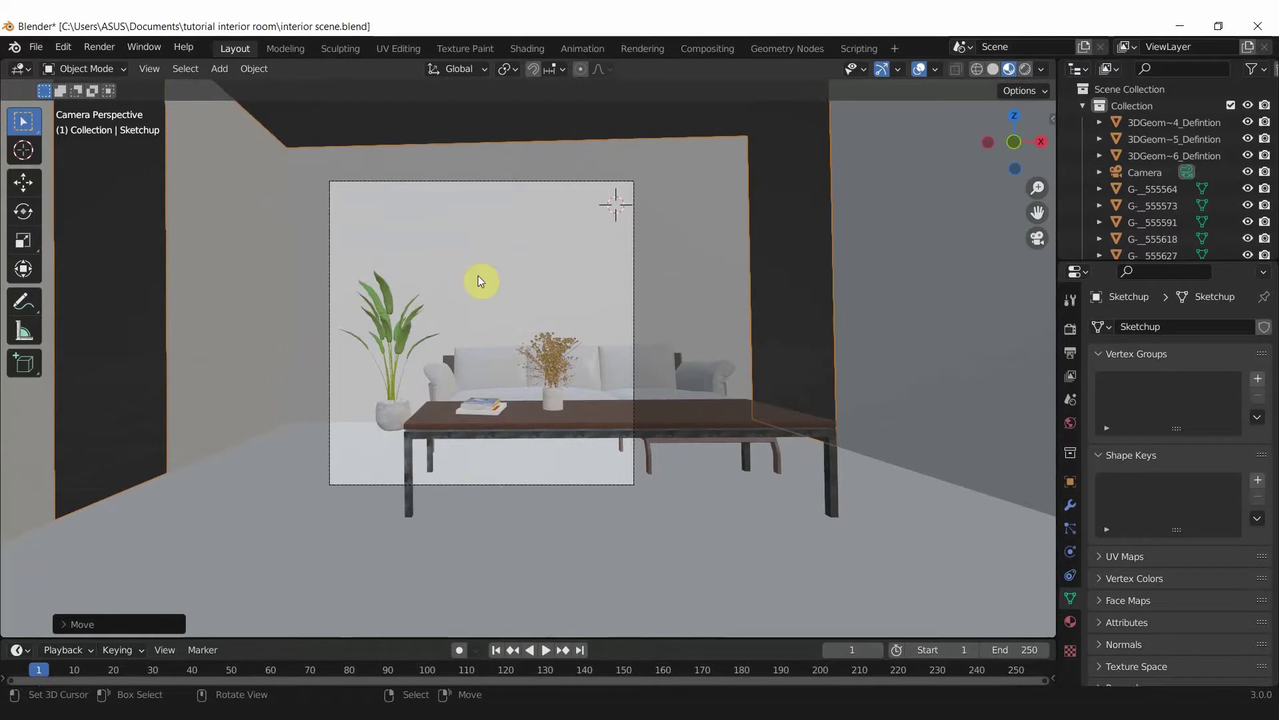
pyautogui.keyDown('shift'); pyautogui.moveTo(566, 294); pyautogui.dragTo(573, 319, button='middle'); pyautogui.keyUp('shift')
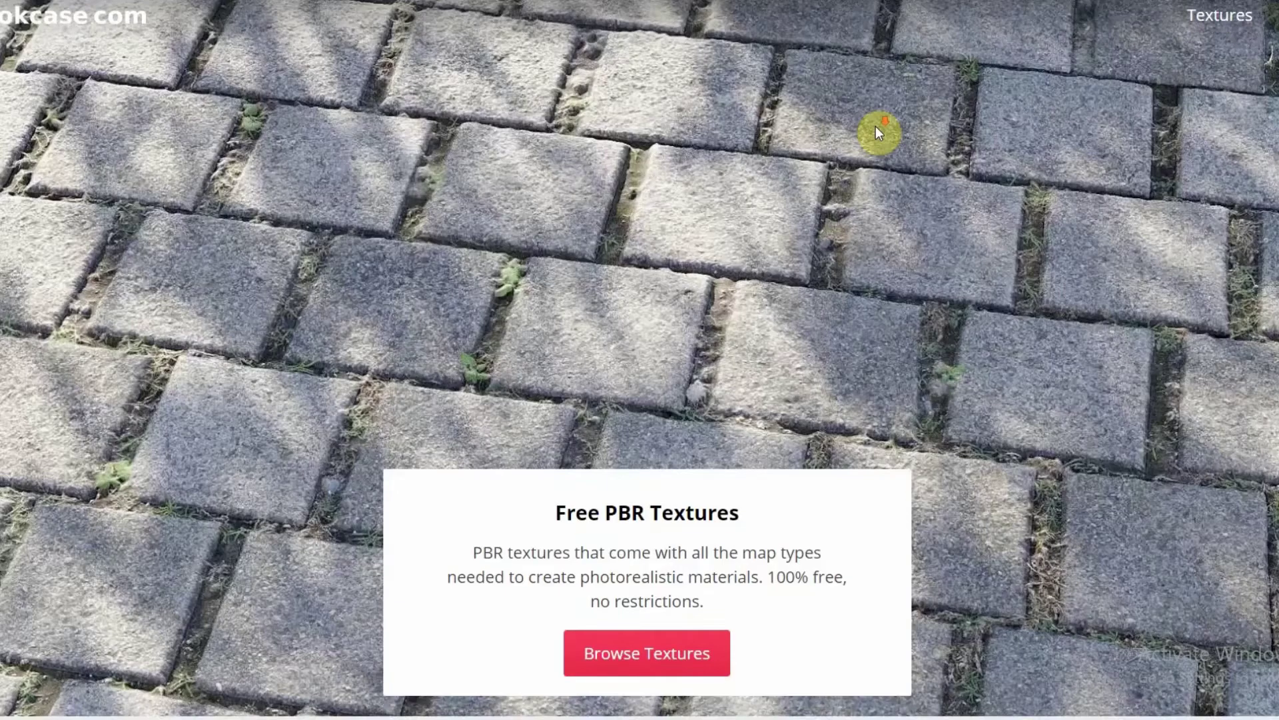
# - Open cgbookcase's full free PBR texture listing and scroll through the brick texture grid
pyautogui.scroll(-3, 876, 127)
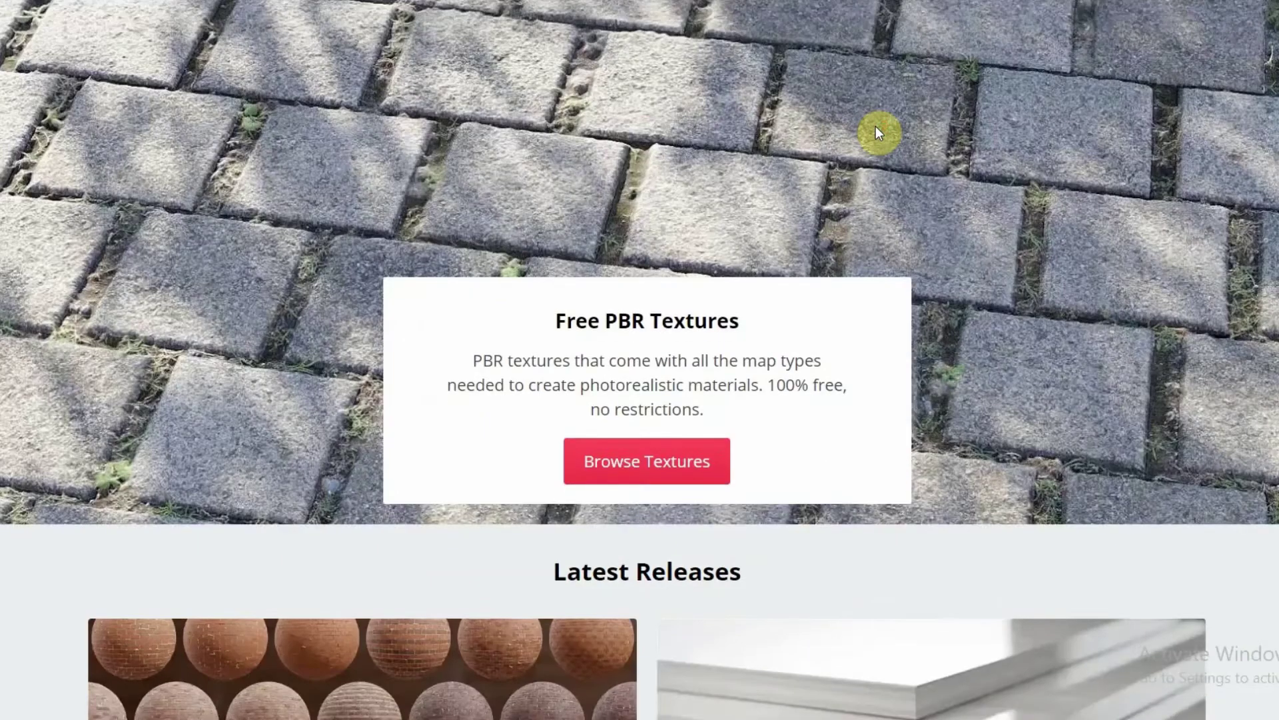
pyautogui.scroll(-5, 875, 126)
pyautogui.click(663, 161)
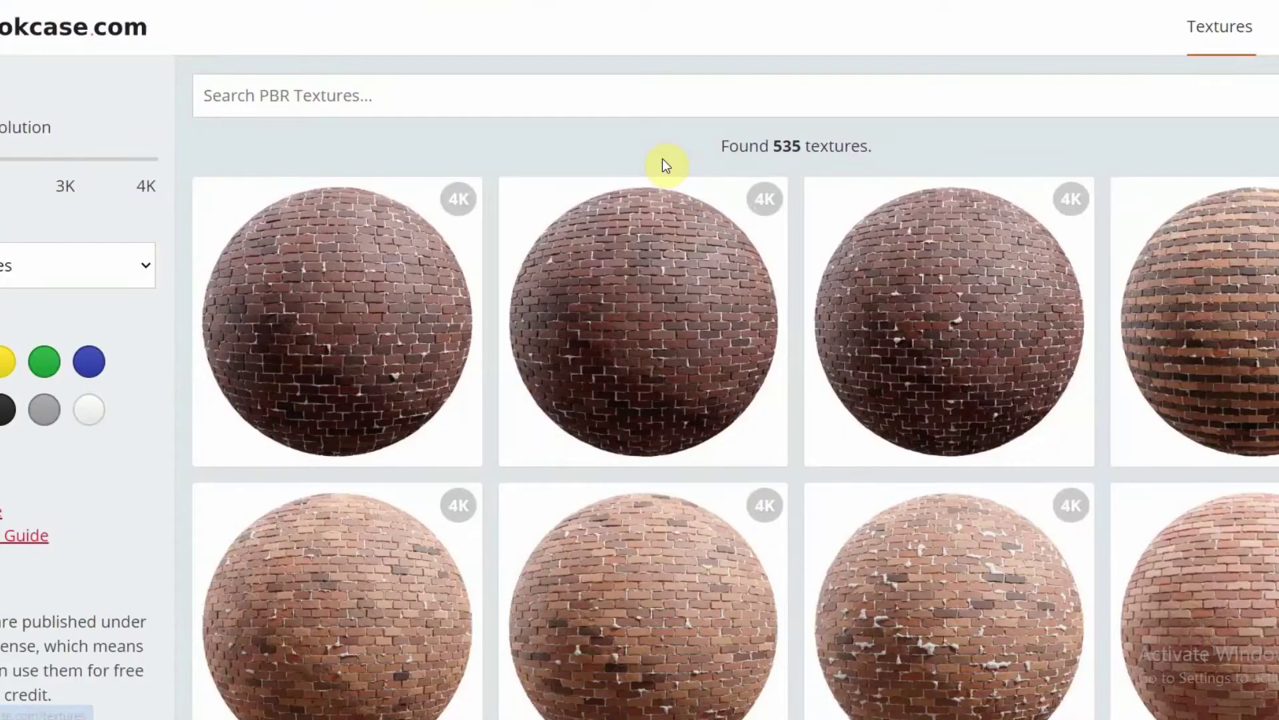
pyautogui.scroll(-3, 836, 76)
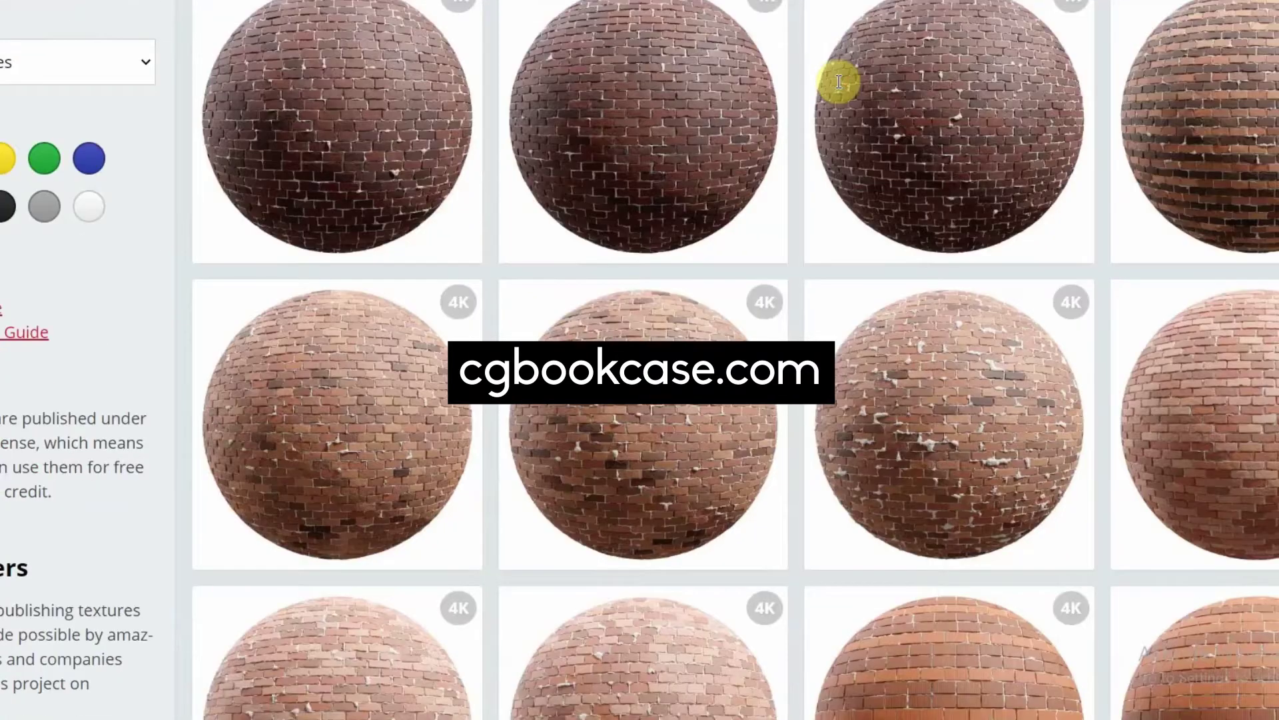
pyautogui.scroll(-1, 838, 94)
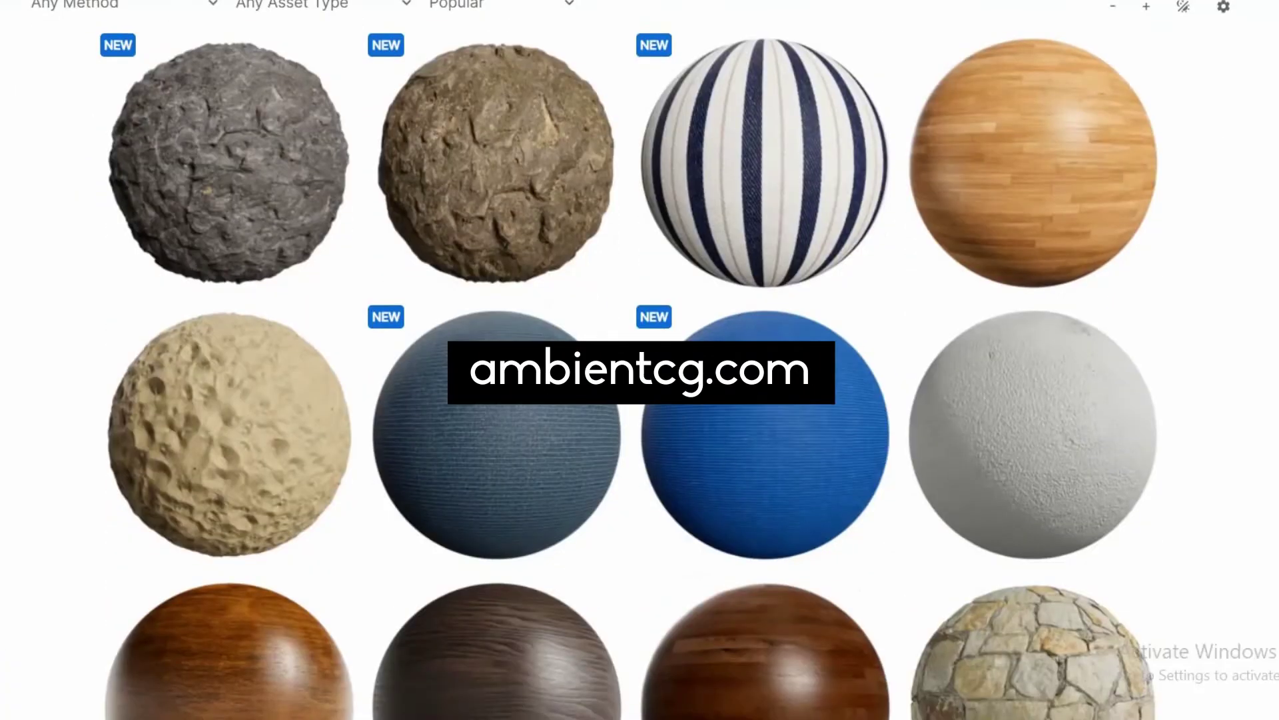
pyautogui.scroll(-2, 639, 360)
pyautogui.scroll(-1, 639, 360)
pyautogui.scroll(-2, 640, 360)
# - Recentre the view, select the room mesh and enter Edit Mode
pyautogui.scroll(-1, 639, 360)
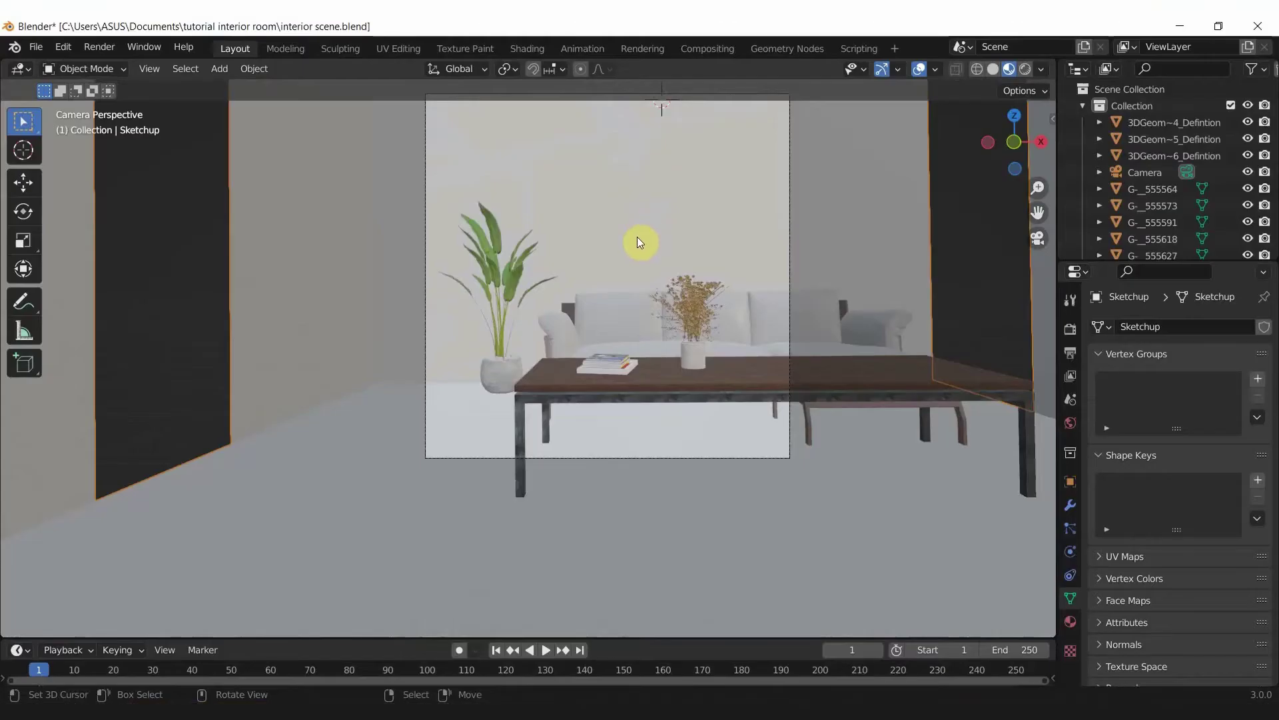
pyautogui.keyDown('shift'); pyautogui.moveTo(637, 237); pyautogui.dragTo(596, 314, button='middle'); pyautogui.keyUp('shift')
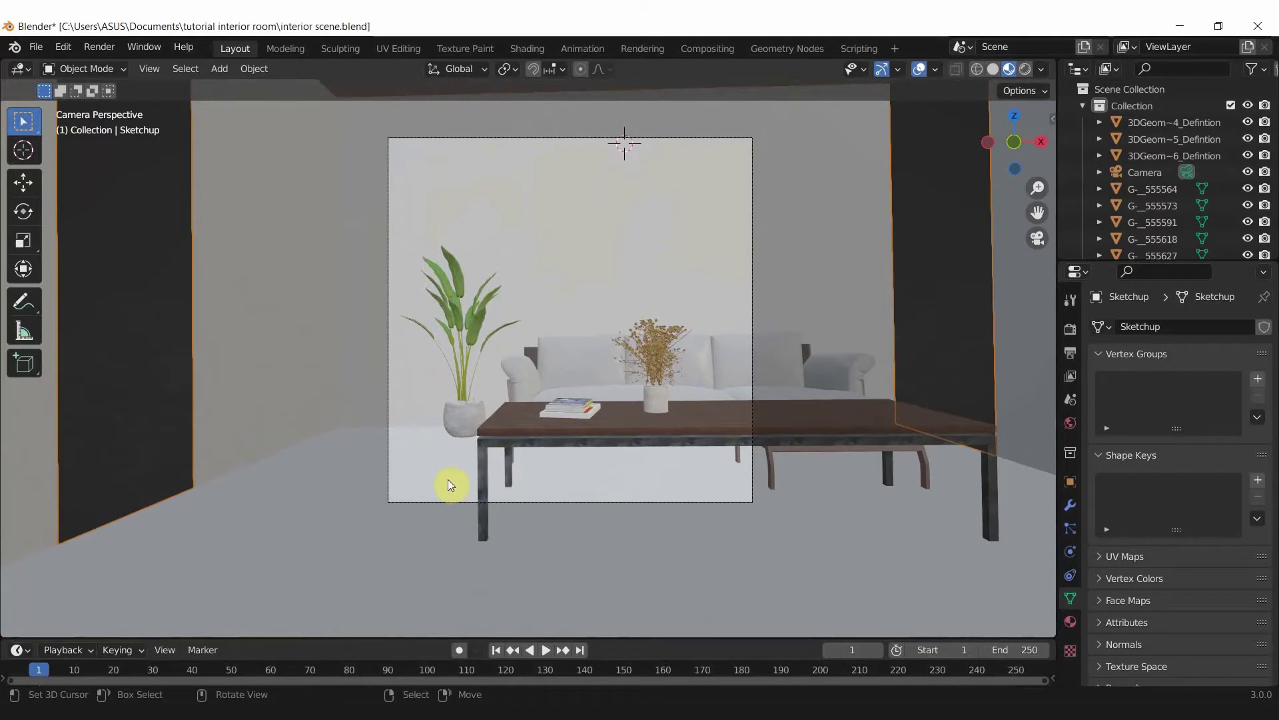
pyautogui.click(159, 407)
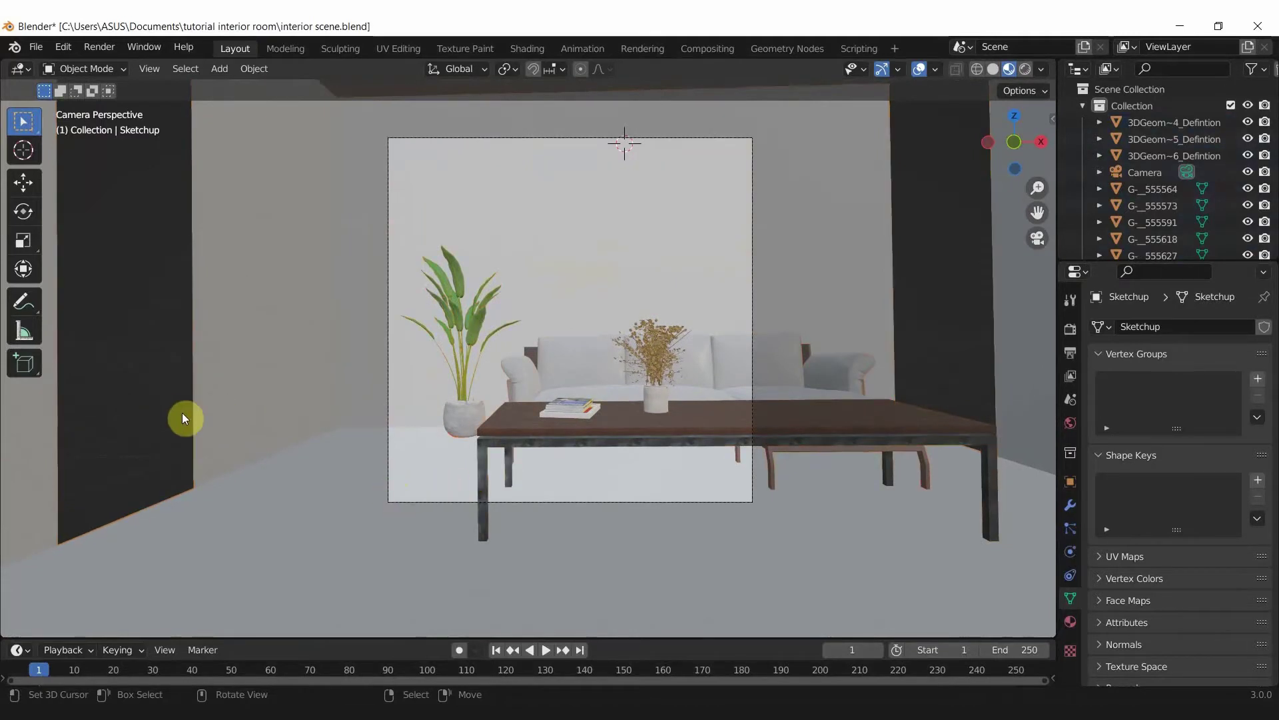
pyautogui.click(318, 466)
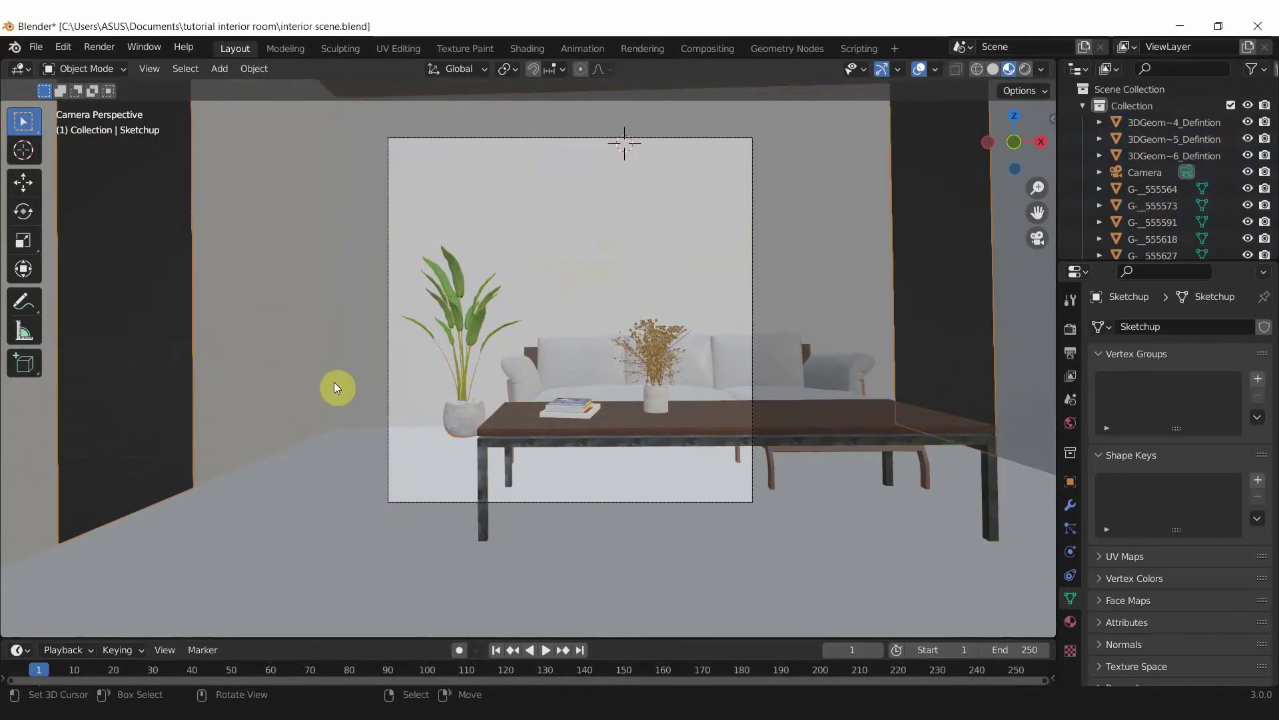
pyautogui.press('Tab')
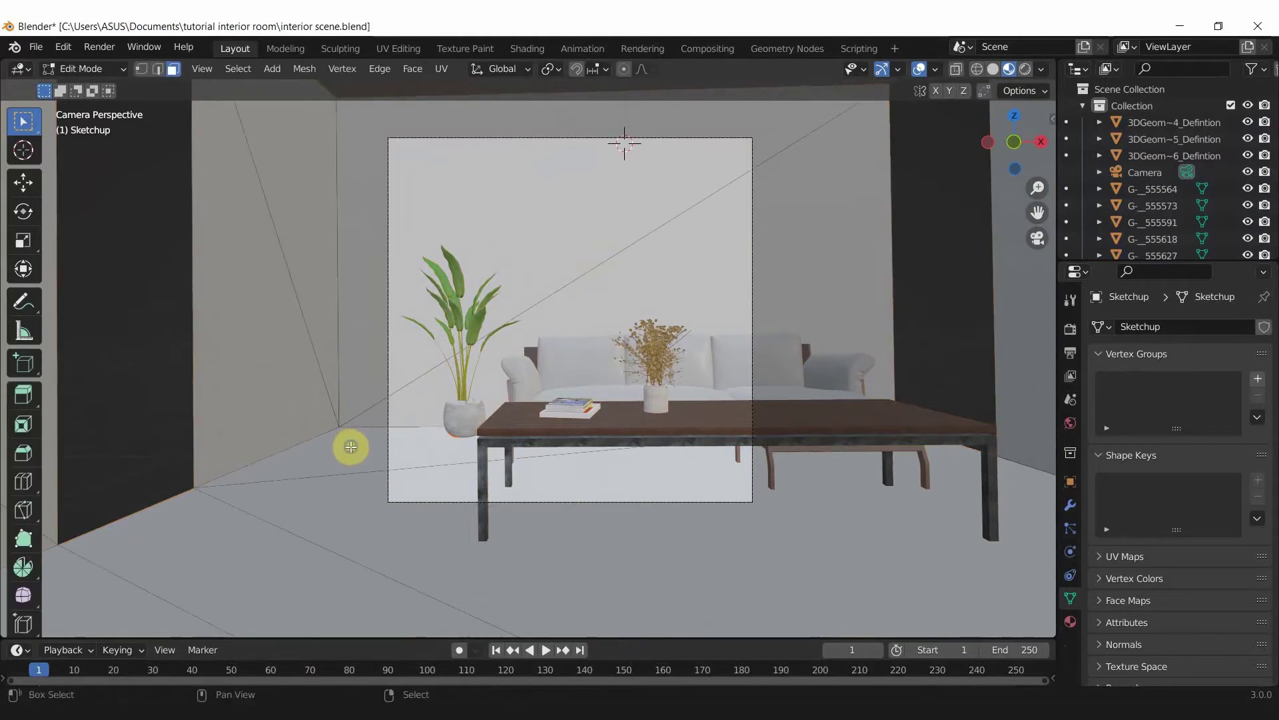
# - Separate the floor face by selection into Sketchup.002 and select that new object
pyautogui.moveTo(362, 468)
pyautogui.mouseDown(button='middle')
pyautogui.moveTo(439, 422)
pyautogui.moveTo(372, 434)
pyautogui.moveTo(494, 334)
pyautogui.moveTo(443, 445)
pyautogui.moveTo(306, 470)
pyautogui.moveTo(626, 391)
pyautogui.mouseUp(button='middle')
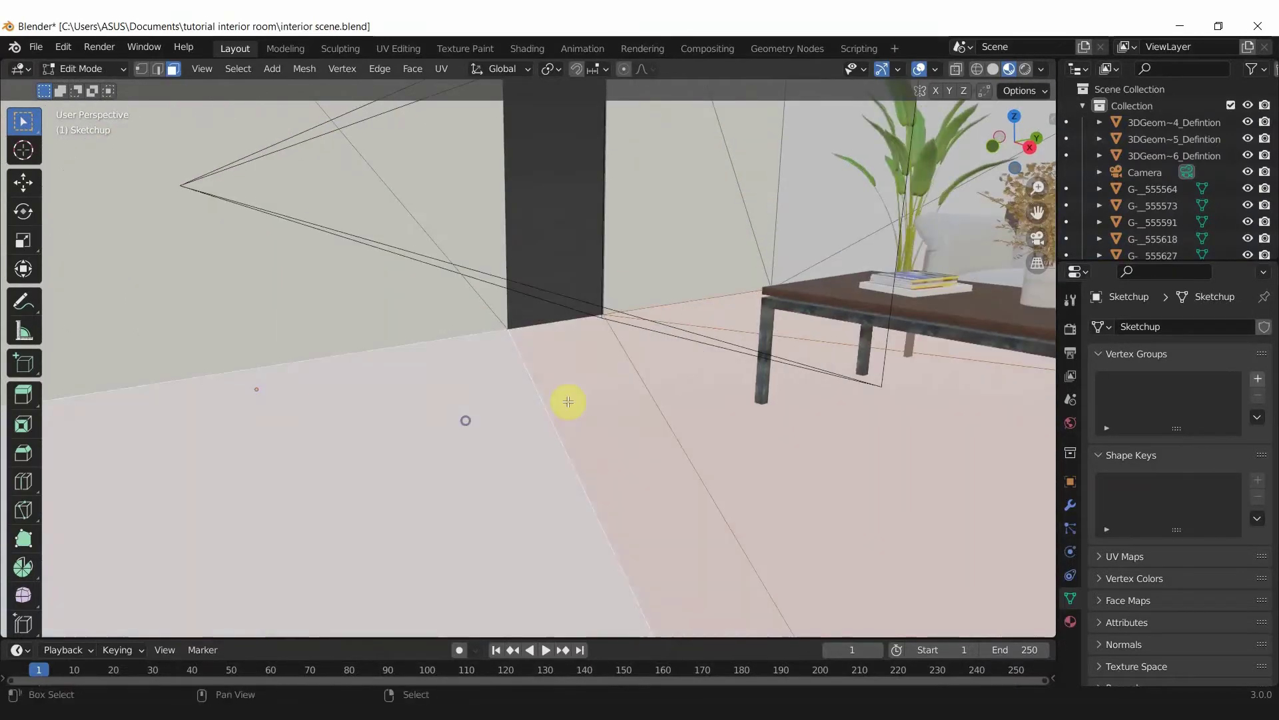
pyautogui.scroll(-3, 474, 429)
pyautogui.scroll(-8, 491, 378)
pyautogui.moveTo(515, 284)
pyautogui.mouseDown(button='middle')
pyautogui.moveTo(553, 278)
pyautogui.moveTo(554, 334)
pyautogui.moveTo(566, 317)
pyautogui.mouseUp(button='middle')
pyautogui.press('p')
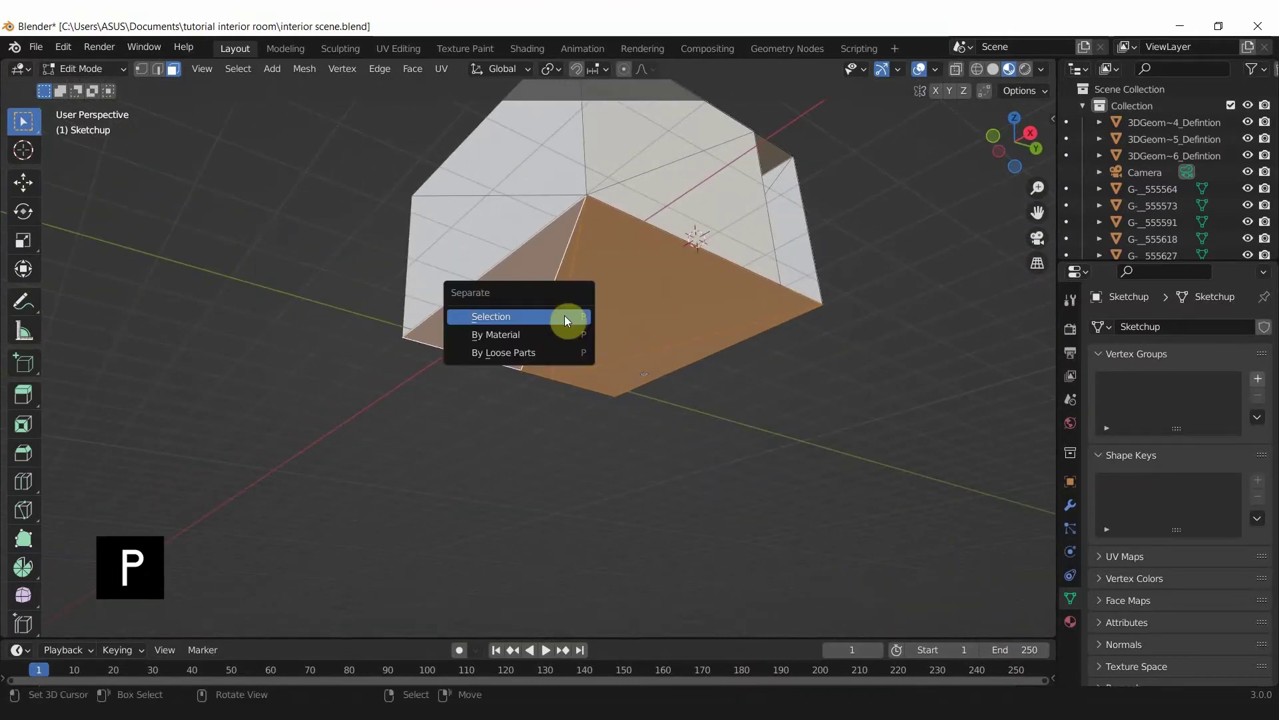
pyautogui.click(565, 314)
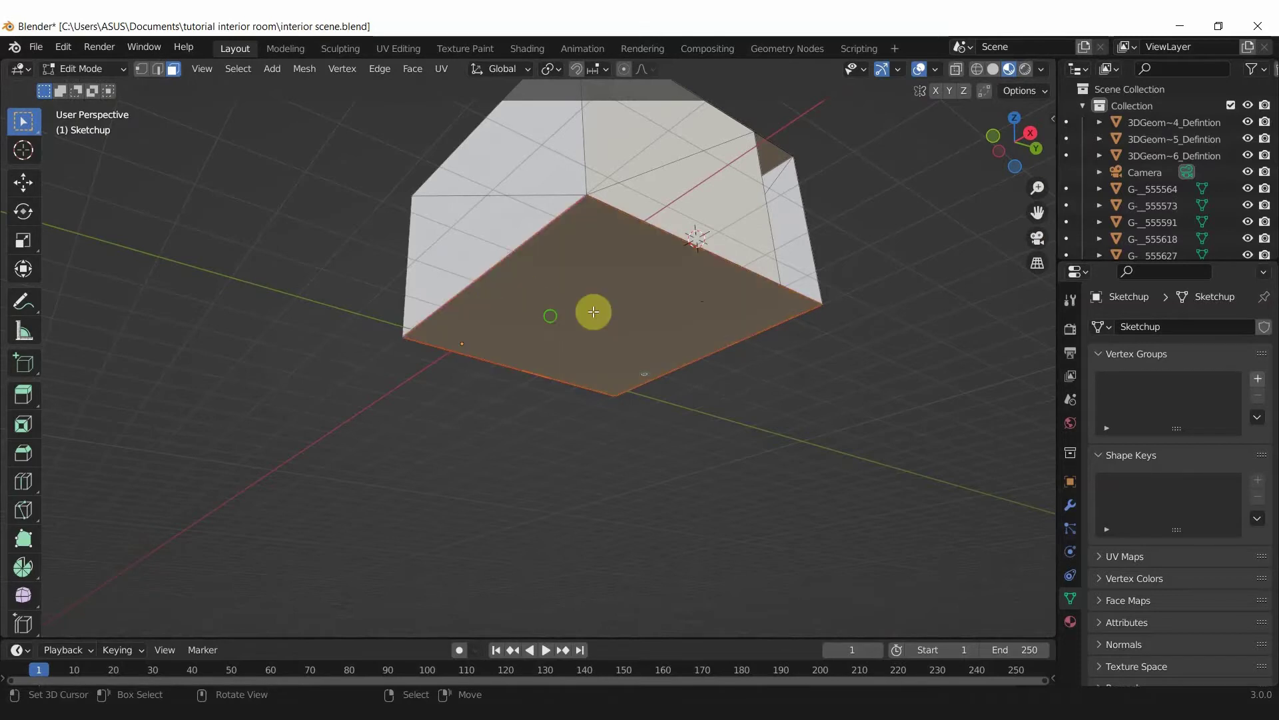
pyautogui.moveTo(593, 311); pyautogui.dragTo(547, 327, button='middle')
pyautogui.press('Tab')
pyautogui.click(589, 301)
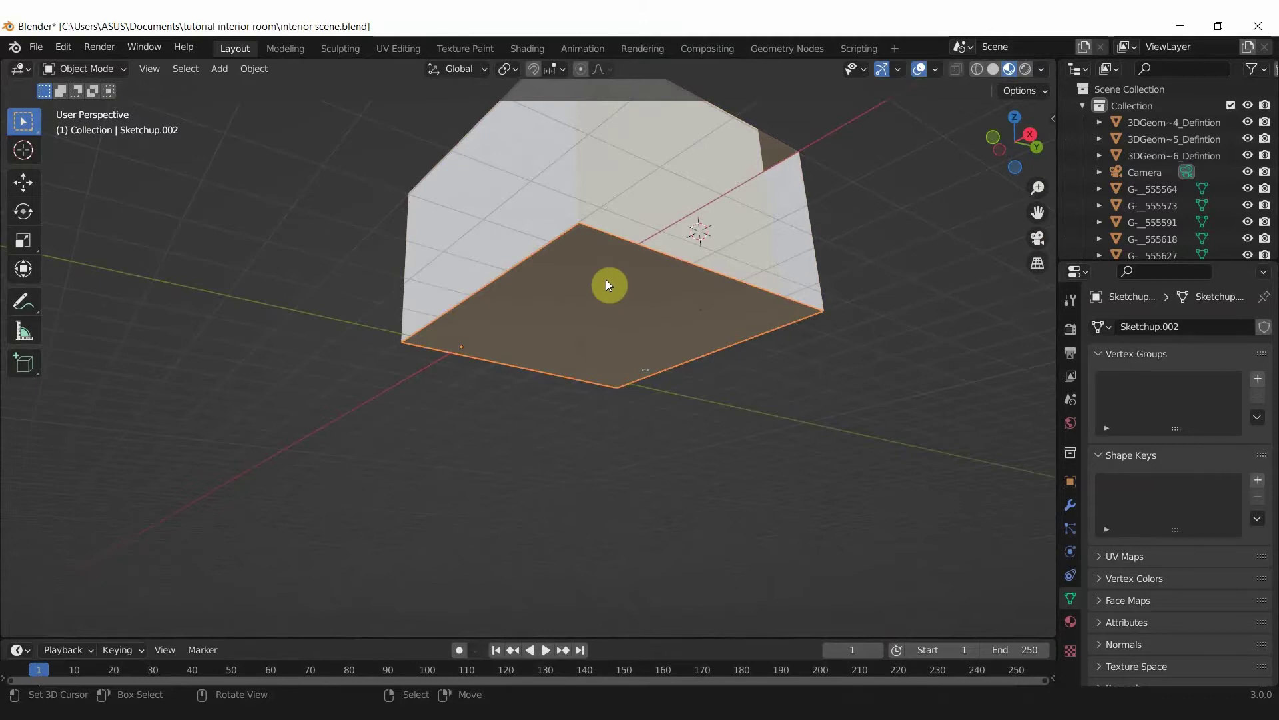
# - Isolate the floor in Local View and fill its four triangles into one quad face
pyautogui.press('/')
pyautogui.moveTo(553, 284); pyautogui.dragTo(644, 420, button='middle')
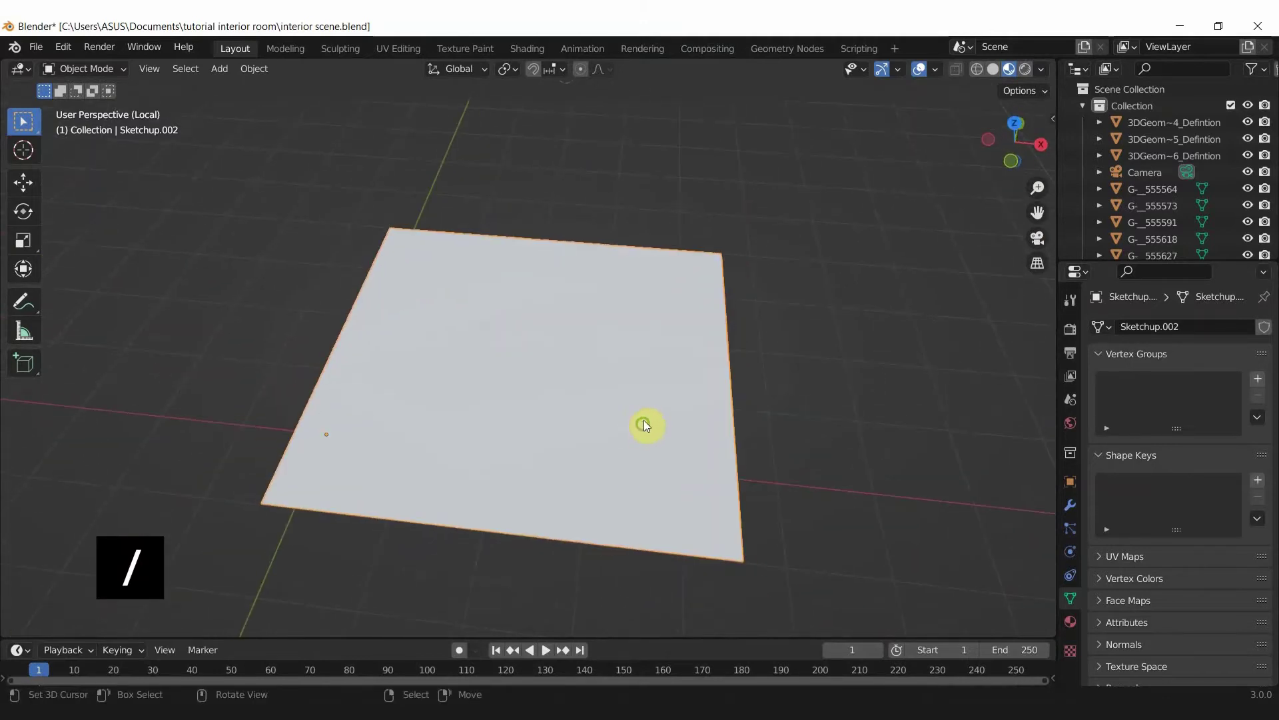
pyautogui.press('Tab')
pyautogui.click(309, 338)
pyautogui.click(373, 408)
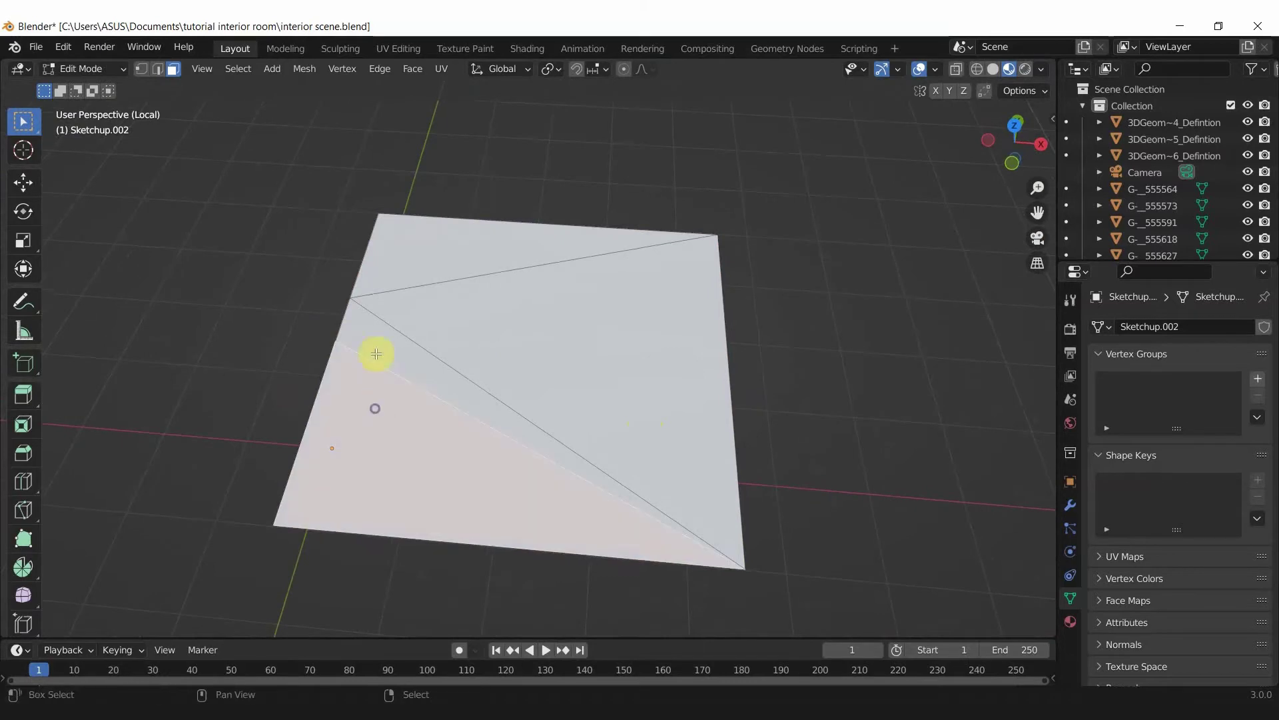
pyautogui.keyDown('shift'); pyautogui.click(377, 353); pyautogui.keyUp('shift')
pyautogui.keyDown('shift'); pyautogui.click(437, 314); pyautogui.keyUp('shift')
pyautogui.keyDown('shift'); pyautogui.click(408, 236); pyautogui.keyUp('shift')
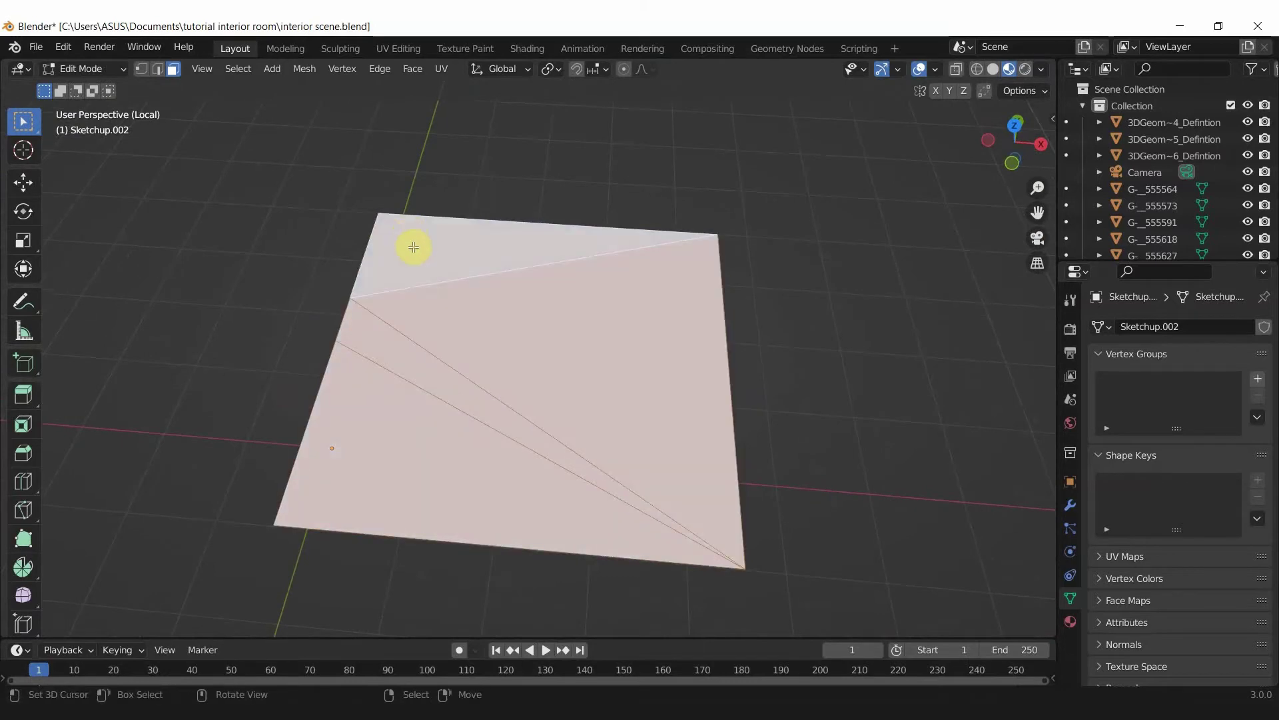
pyautogui.press('f')
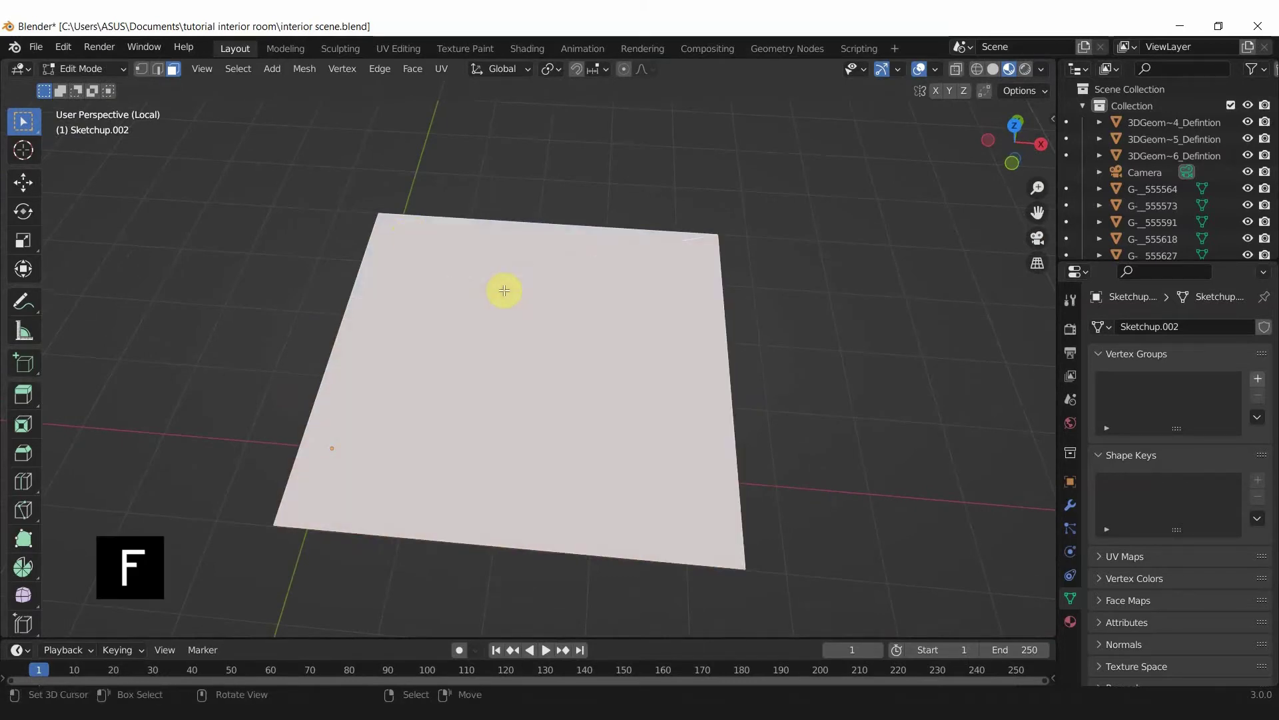
pyautogui.press('Tab')
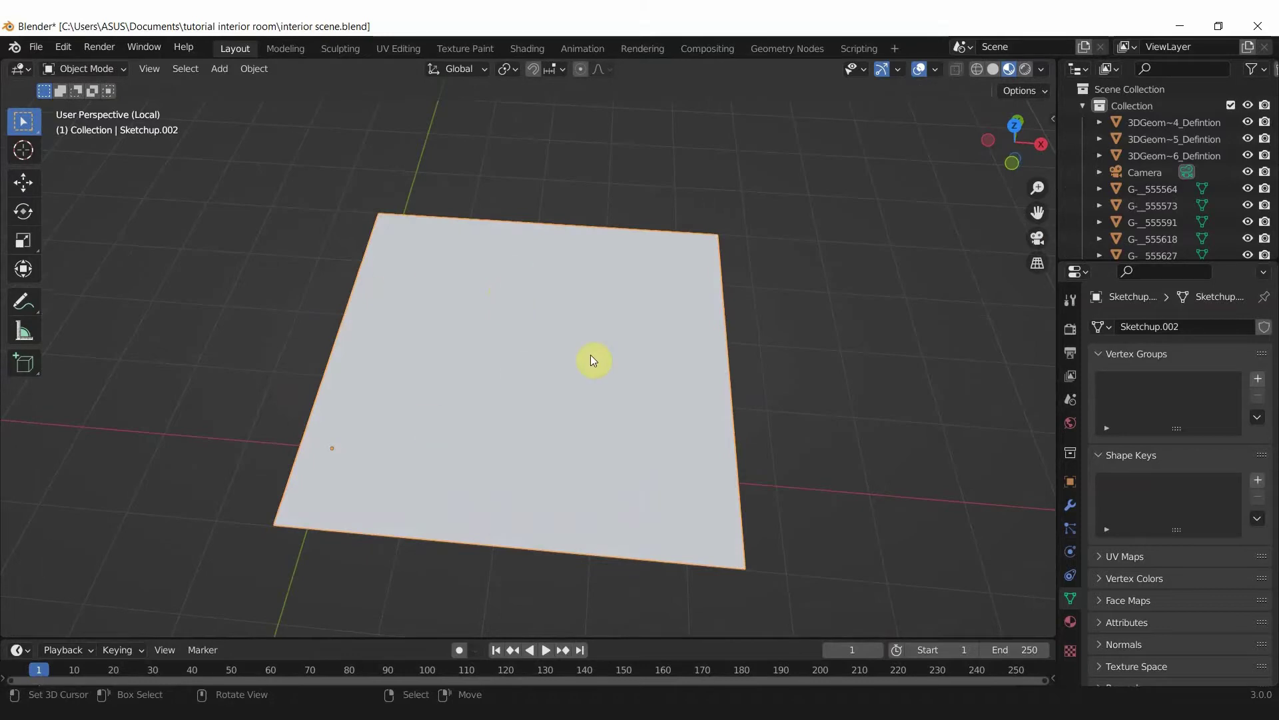
pyautogui.moveTo(531, 512)
pyautogui.mouseDown(button='middle')
pyautogui.moveTo(398, 350)
pyautogui.moveTo(495, 370)
pyautogui.moveTo(499, 466)
pyautogui.mouseUp(button='middle')
# - Add a new material to the floor plane and rename Material.001 to 'wood floor'
pyautogui.click(1070, 621)
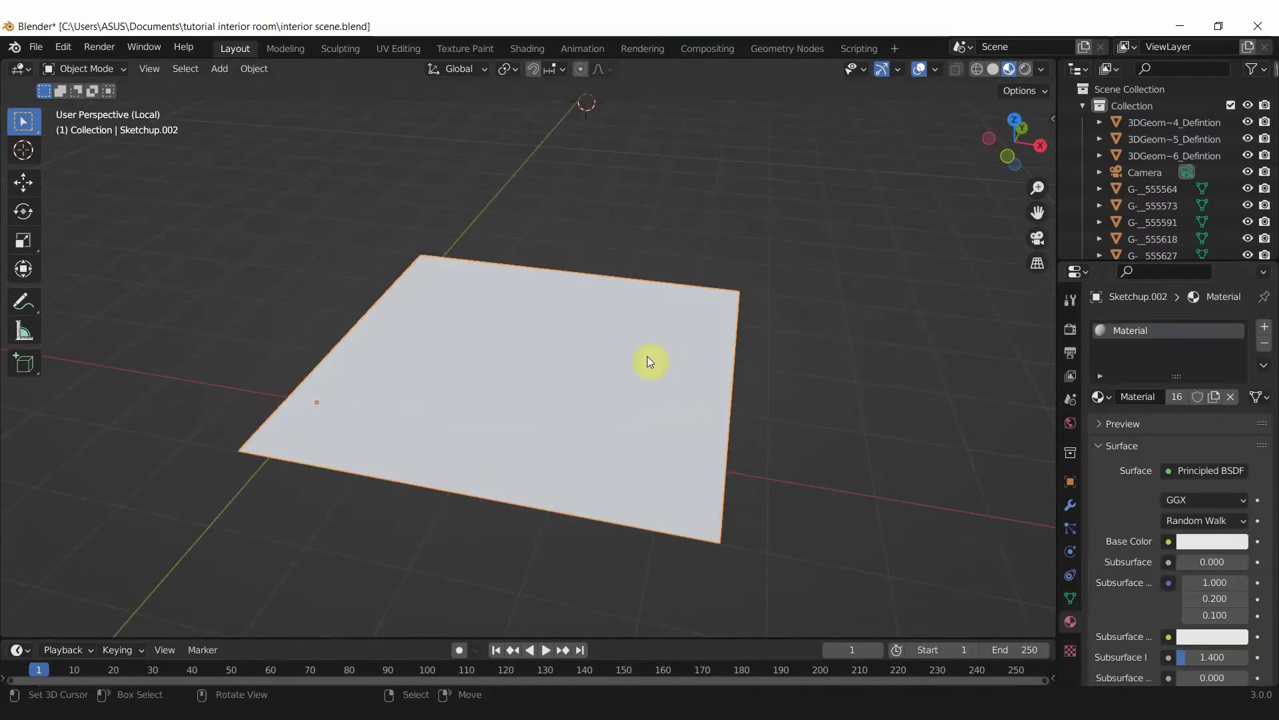
pyautogui.moveTo(462, 340); pyautogui.dragTo(535, 357, button='middle')
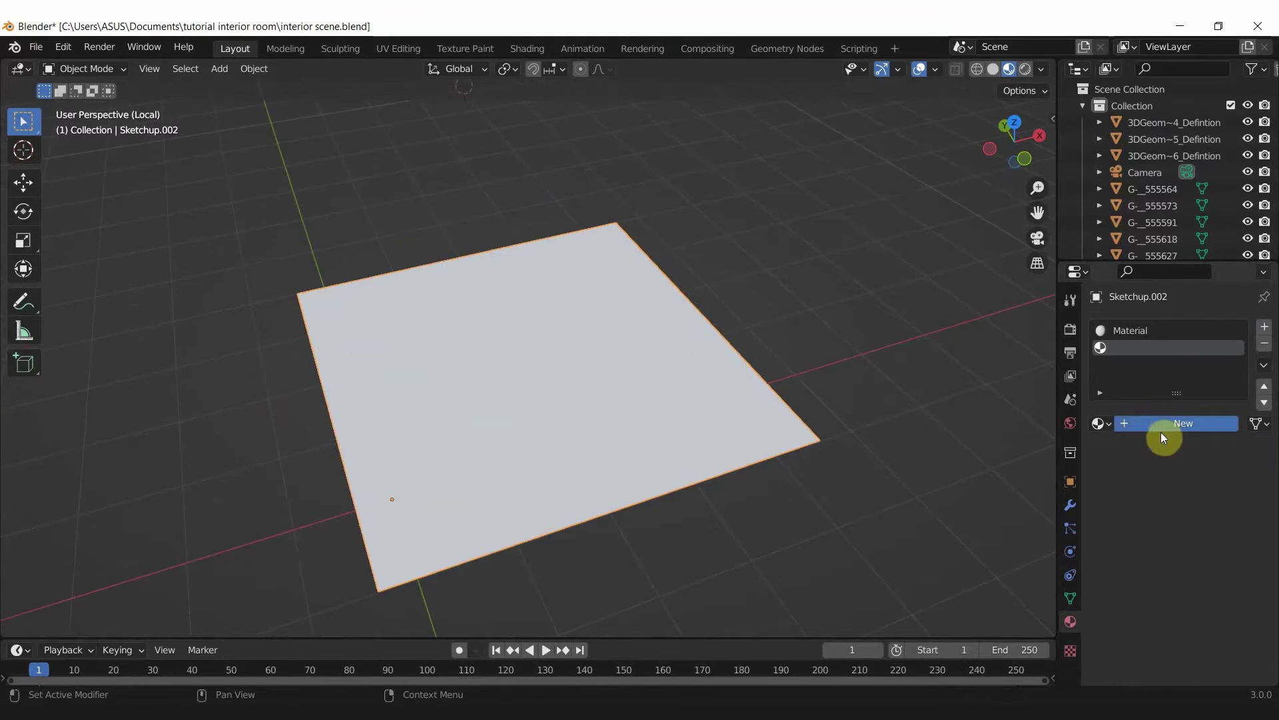
pyautogui.click(1160, 427)
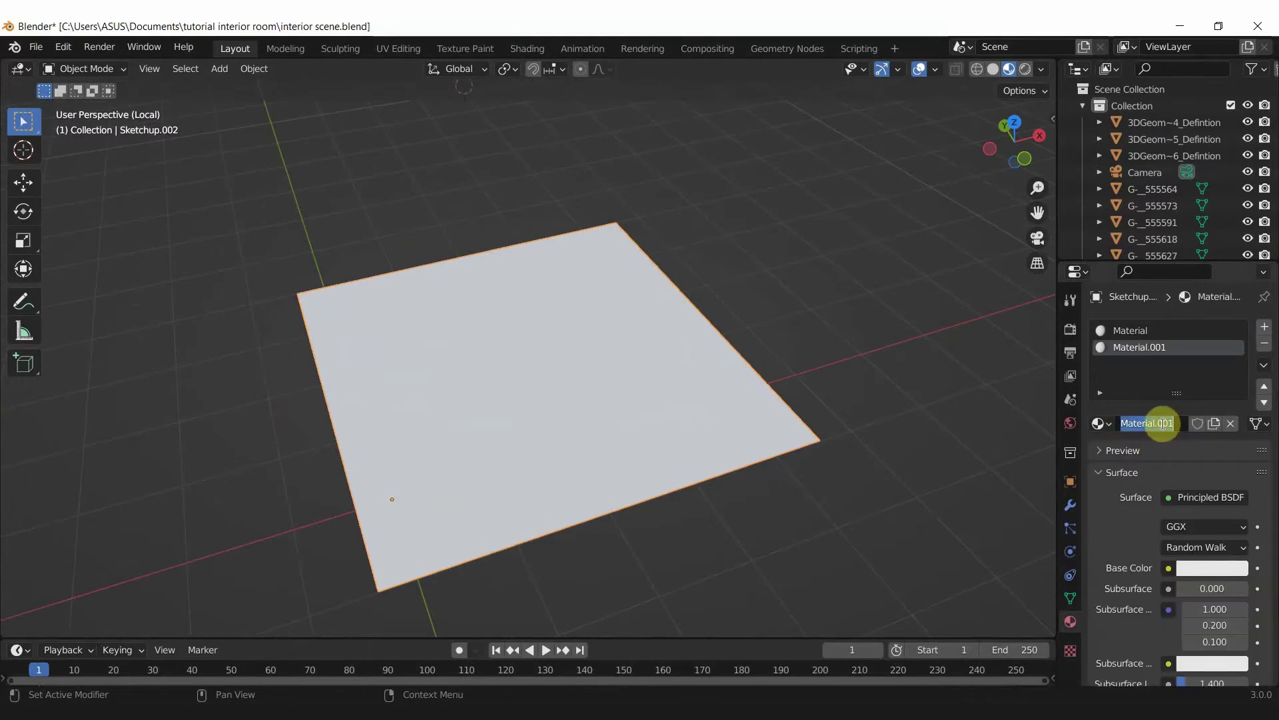
pyautogui.write('wood floor')
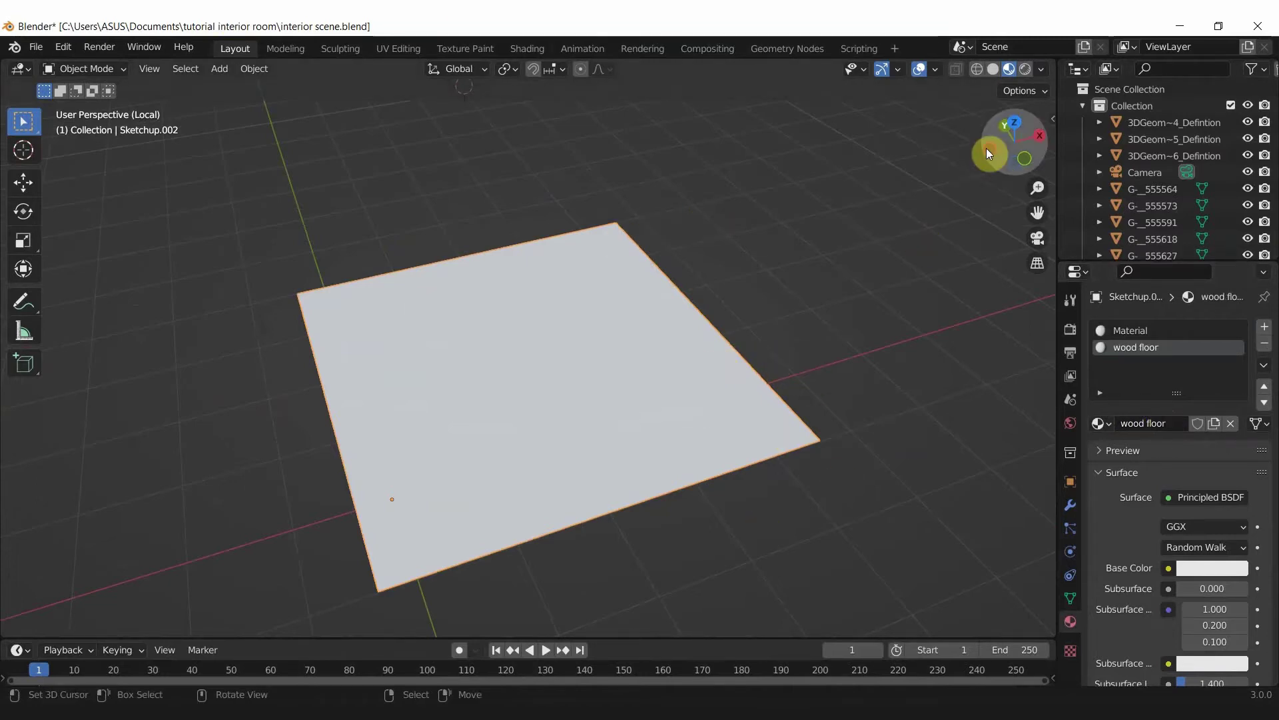
# - Split the viewport and make the right half a Shader Editor showing the wood floor nodes
pyautogui.moveTo(1055, 59); pyautogui.dragTo(693, 77)
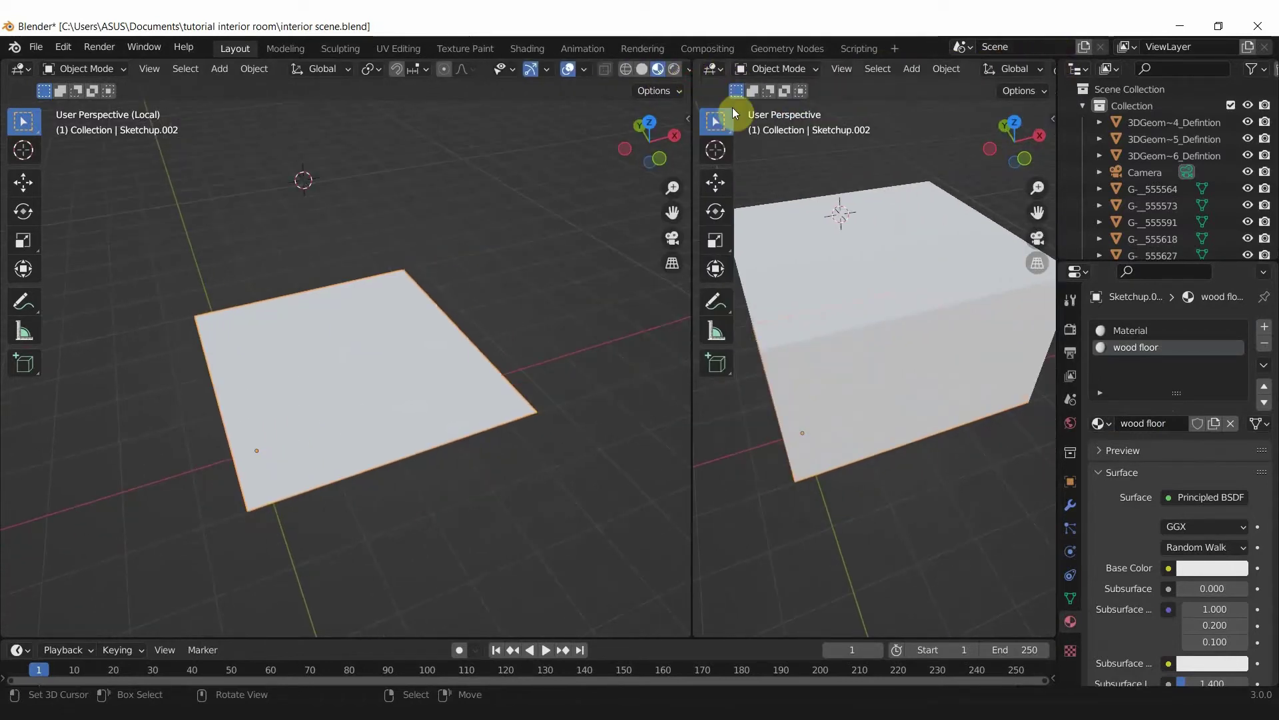
pyautogui.click(717, 66)
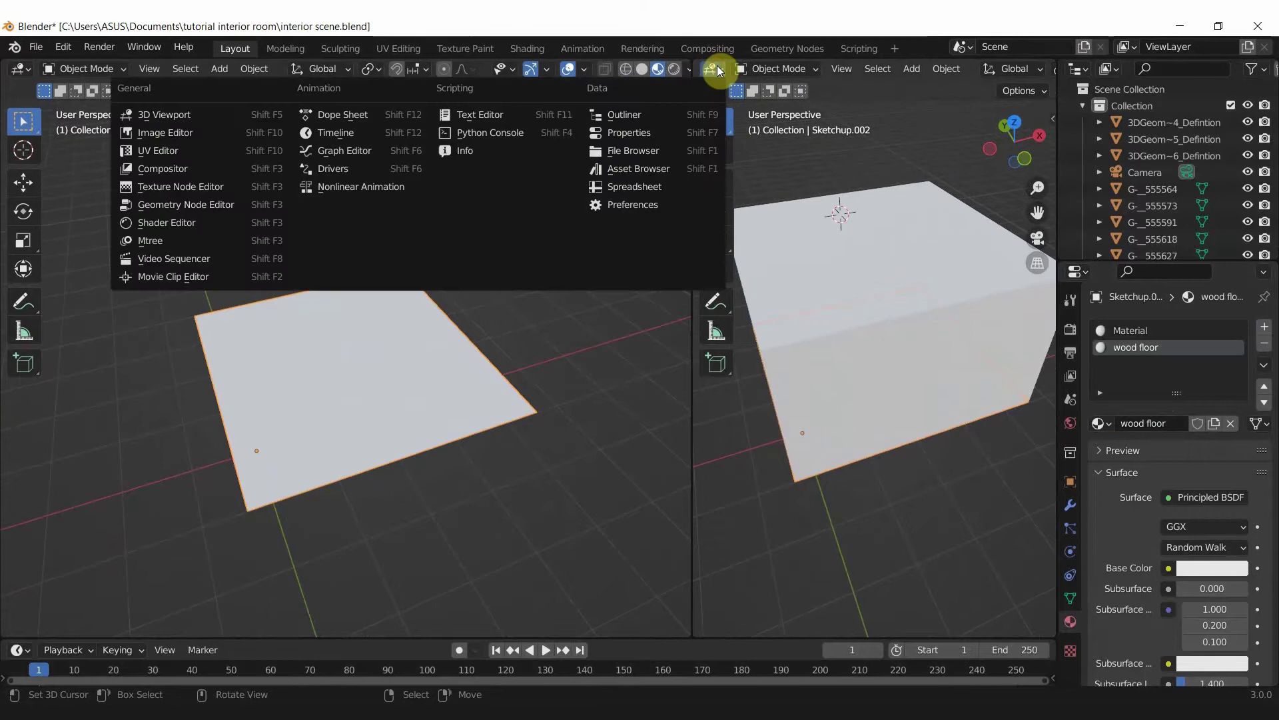
pyautogui.click(244, 220)
pyautogui.scroll(2, 787, 379)
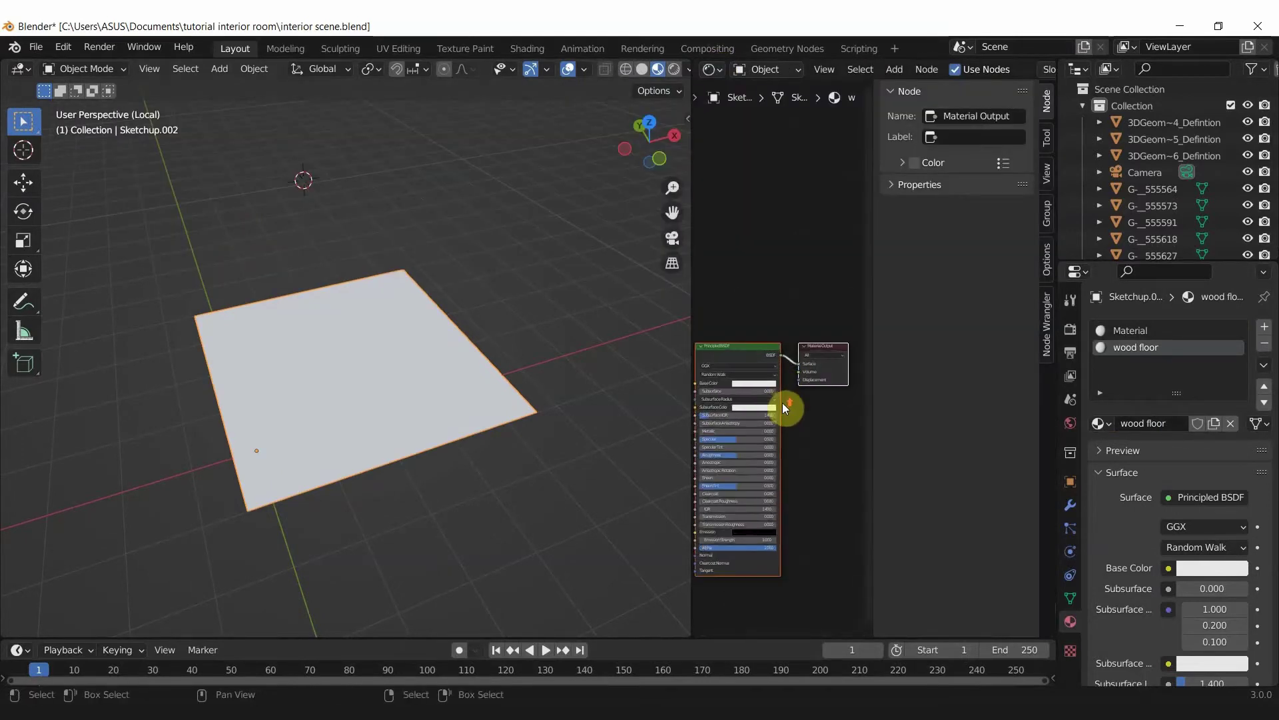
pyautogui.moveTo(873, 427)
pyautogui.mouseDown()
pyautogui.moveTo(893, 427)
pyautogui.moveTo(867, 433)
pyautogui.mouseUp()
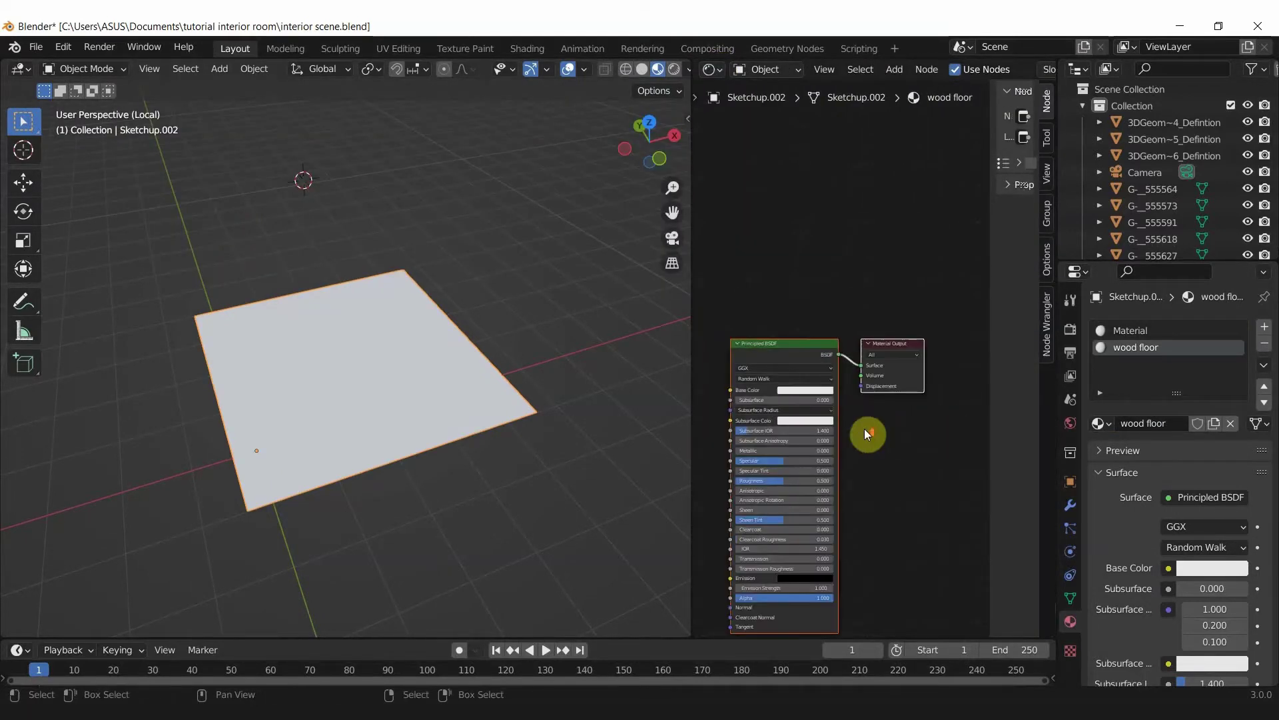
pyautogui.scroll(-2, 922, 340)
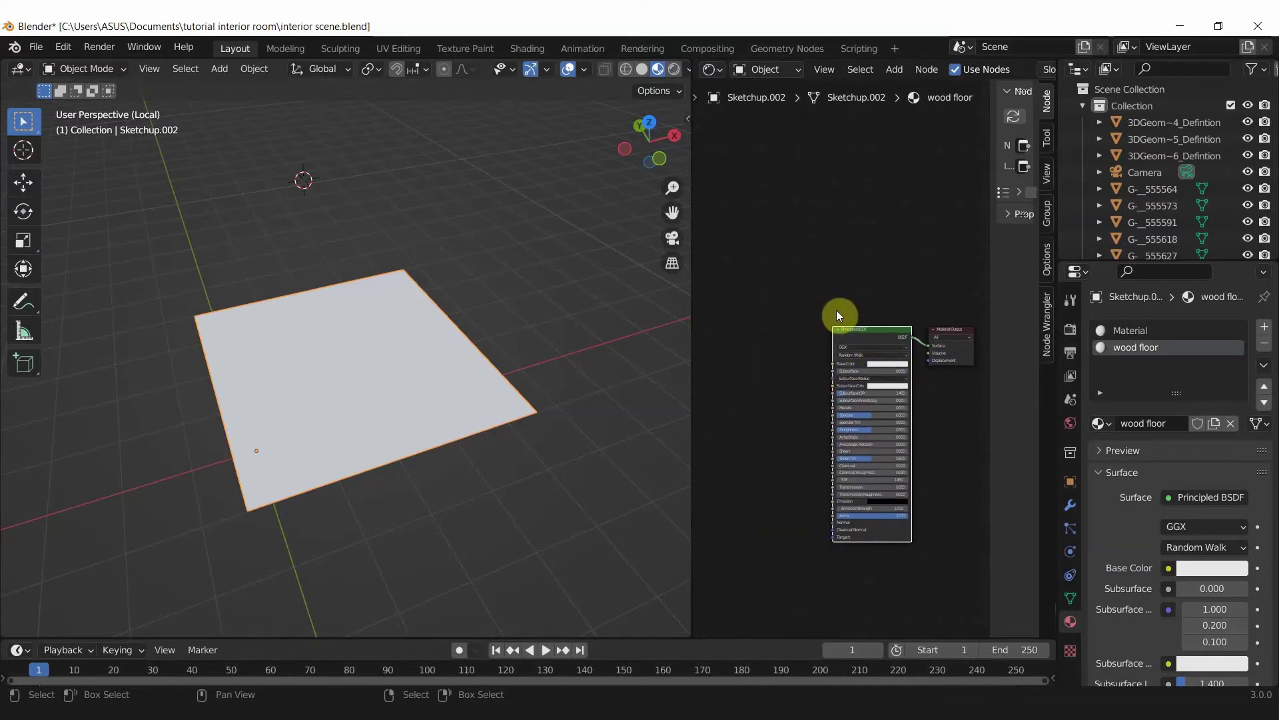
pyautogui.click(814, 288)
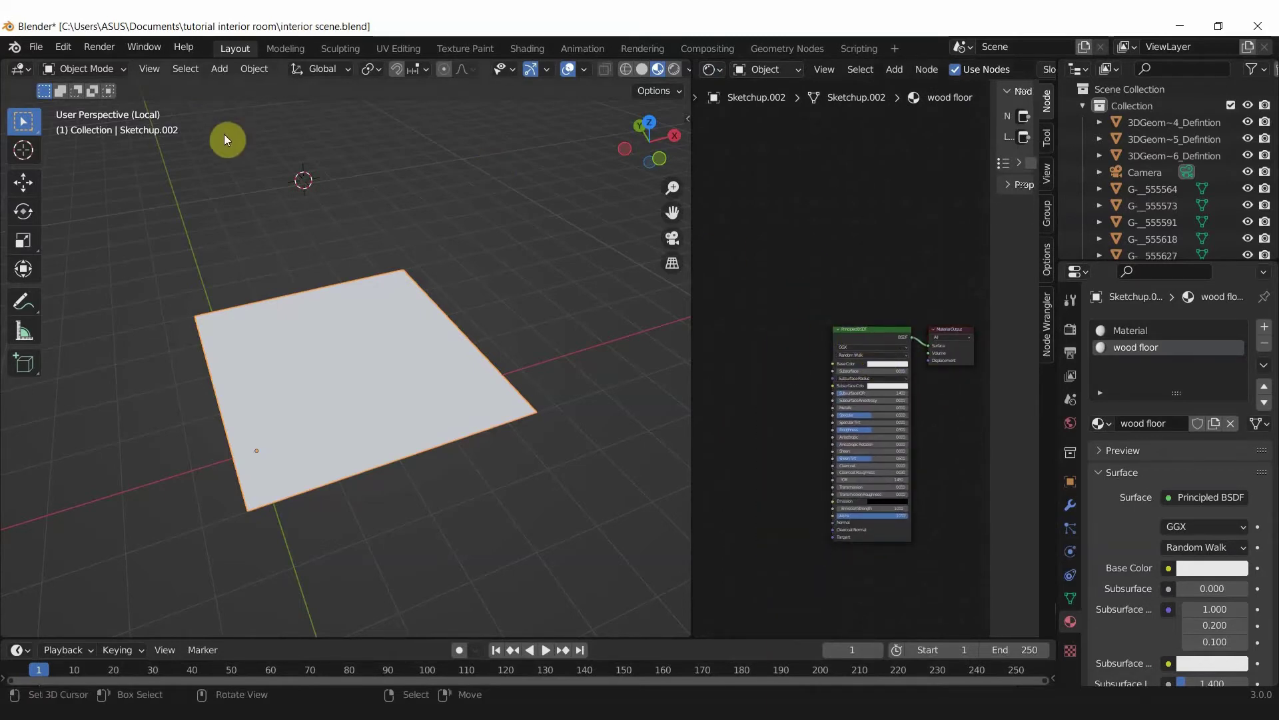
pyautogui.click(66, 48)
pyautogui.click(133, 275)
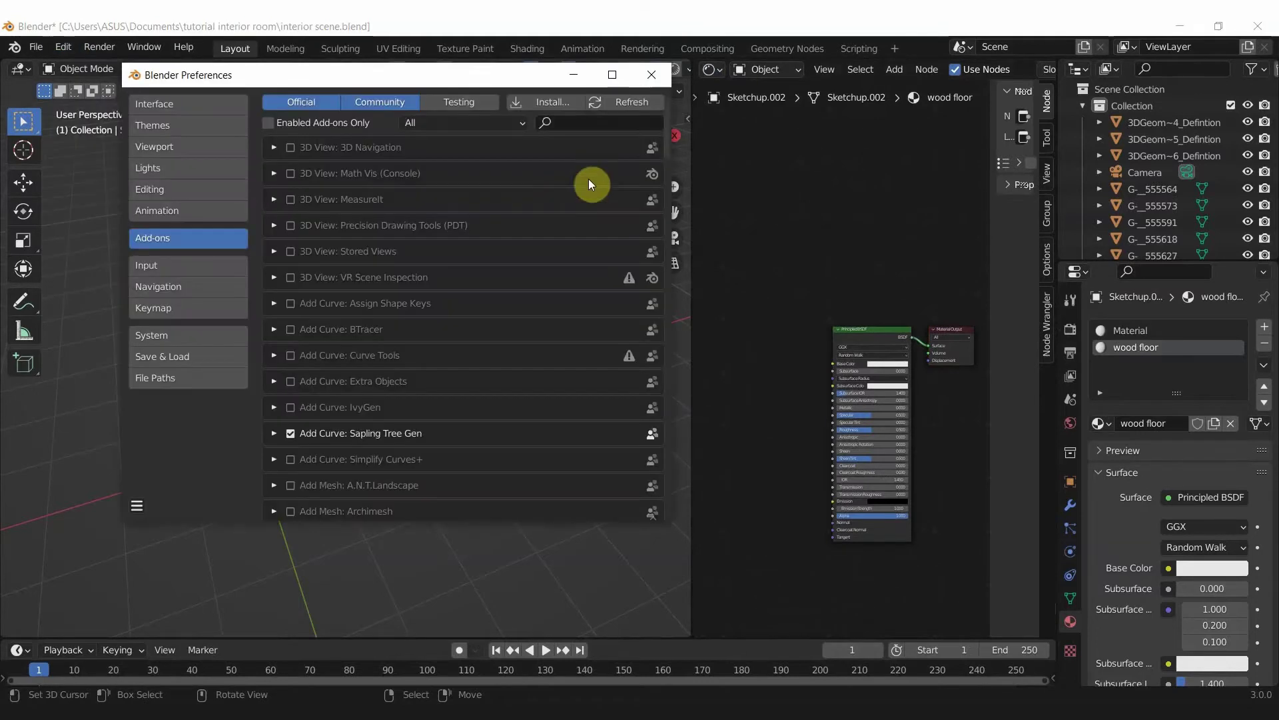
pyautogui.write('node w')
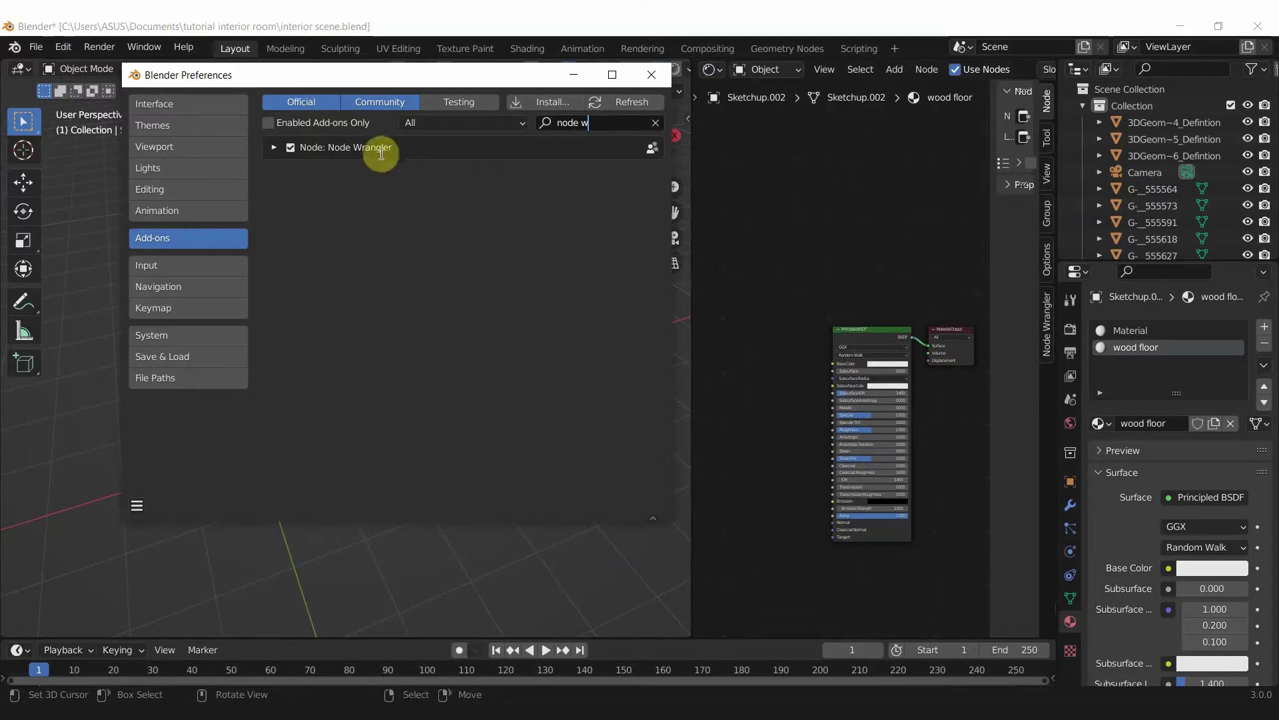
pyautogui.click(601, 233)
pyautogui.click(578, 72)
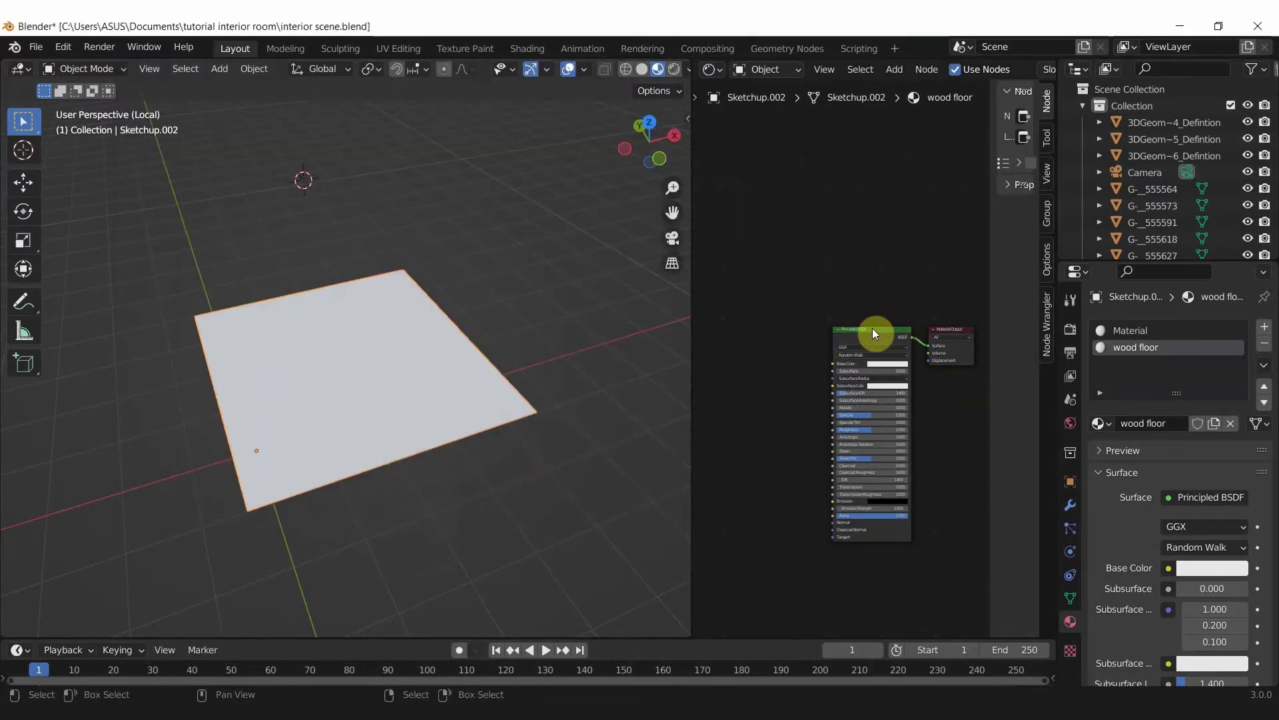
pyautogui.click(872, 331)
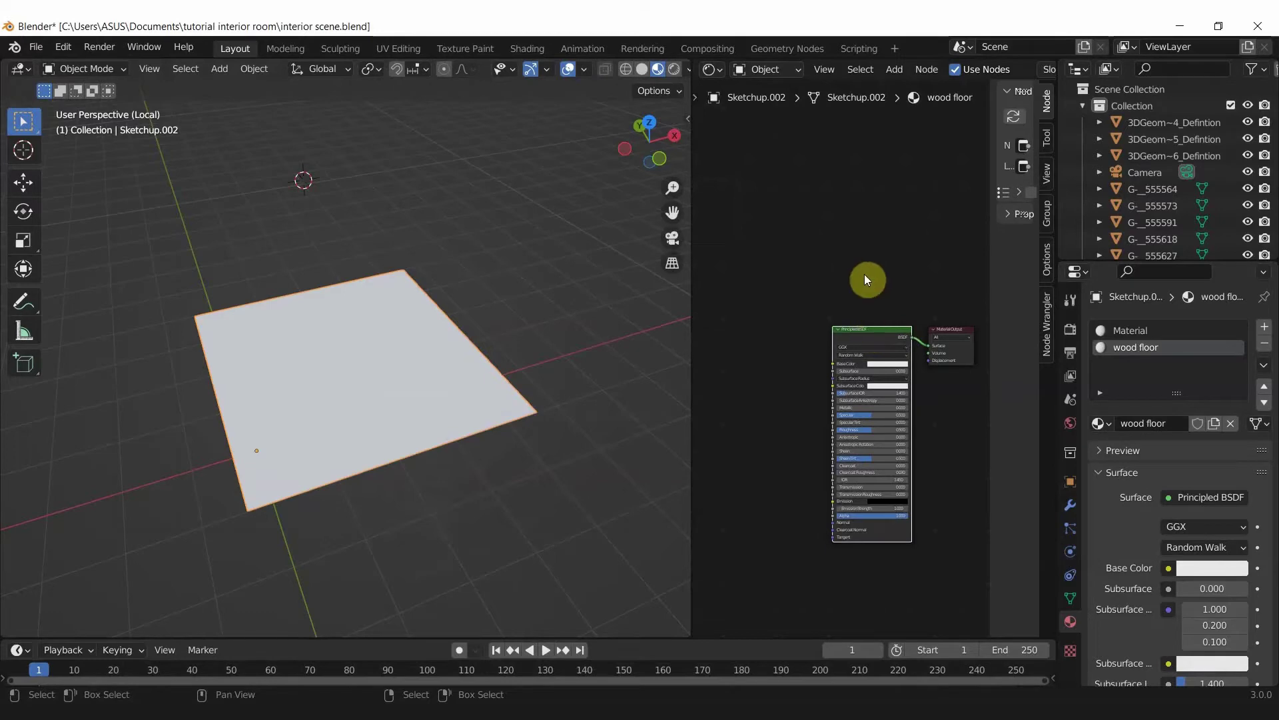
# - Load WoodFloor051 Color, NormalGL and Roughness maps into the Principled BSDF via Principled Texture Setup
pyautogui.hotkey('ctrl', 'shift', 't')
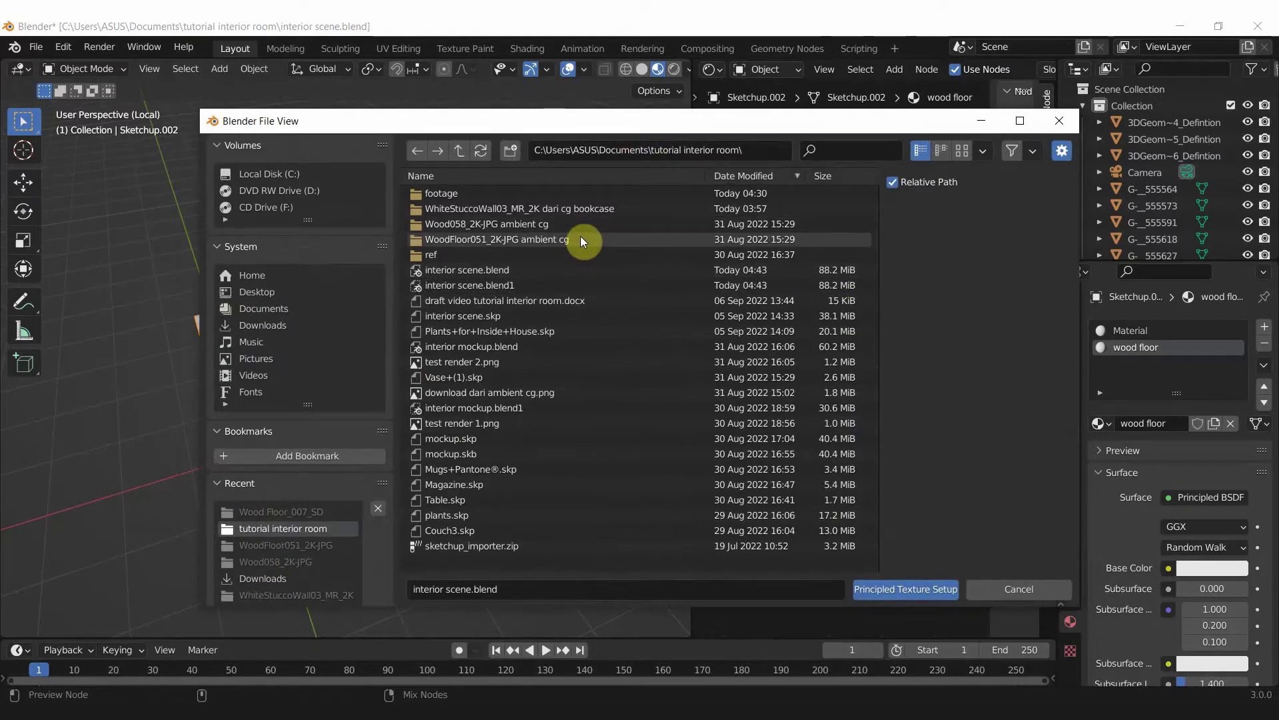
pyautogui.doubleClick(581, 238)
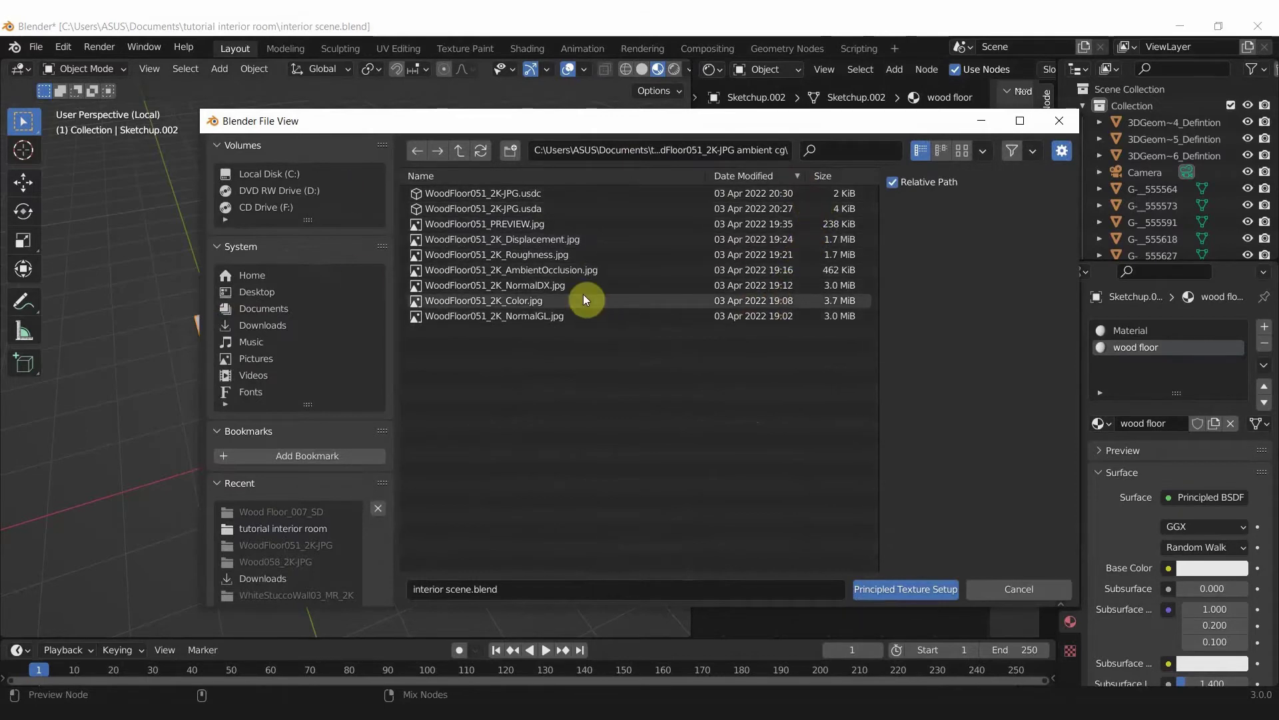
pyautogui.click(560, 303)
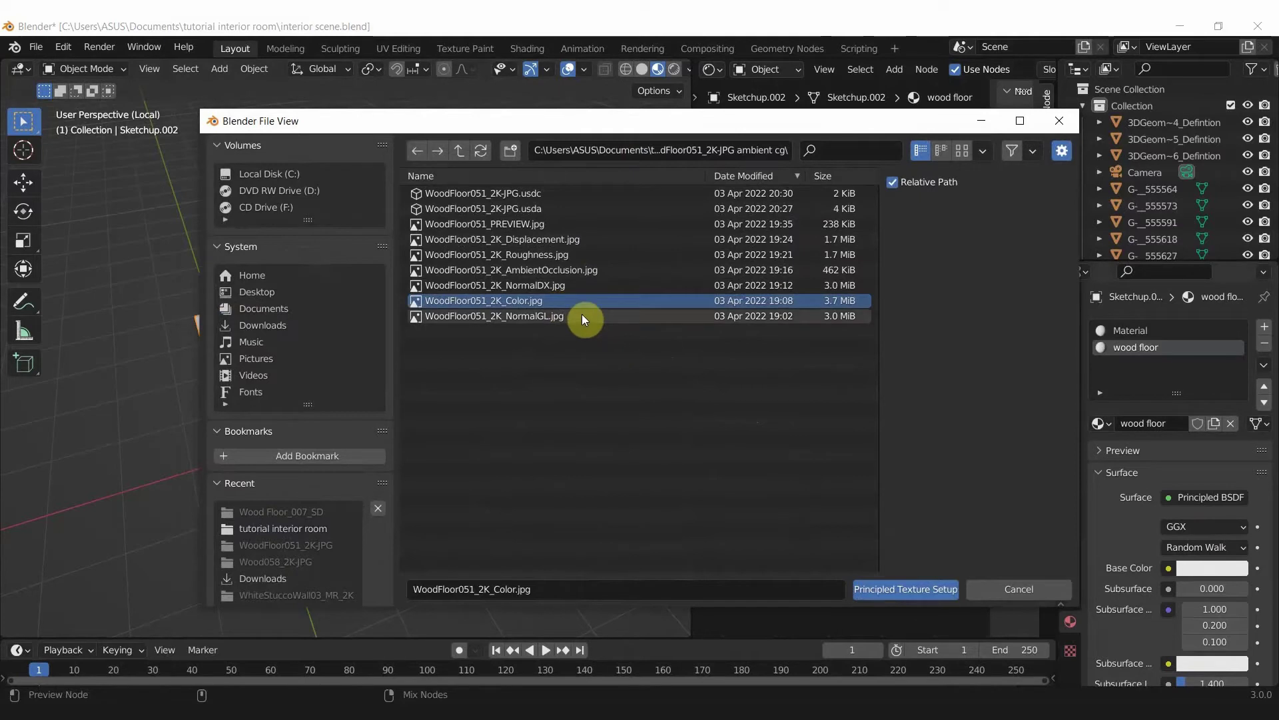
pyautogui.keyDown('shift'); pyautogui.click(582, 314); pyautogui.keyUp('shift')
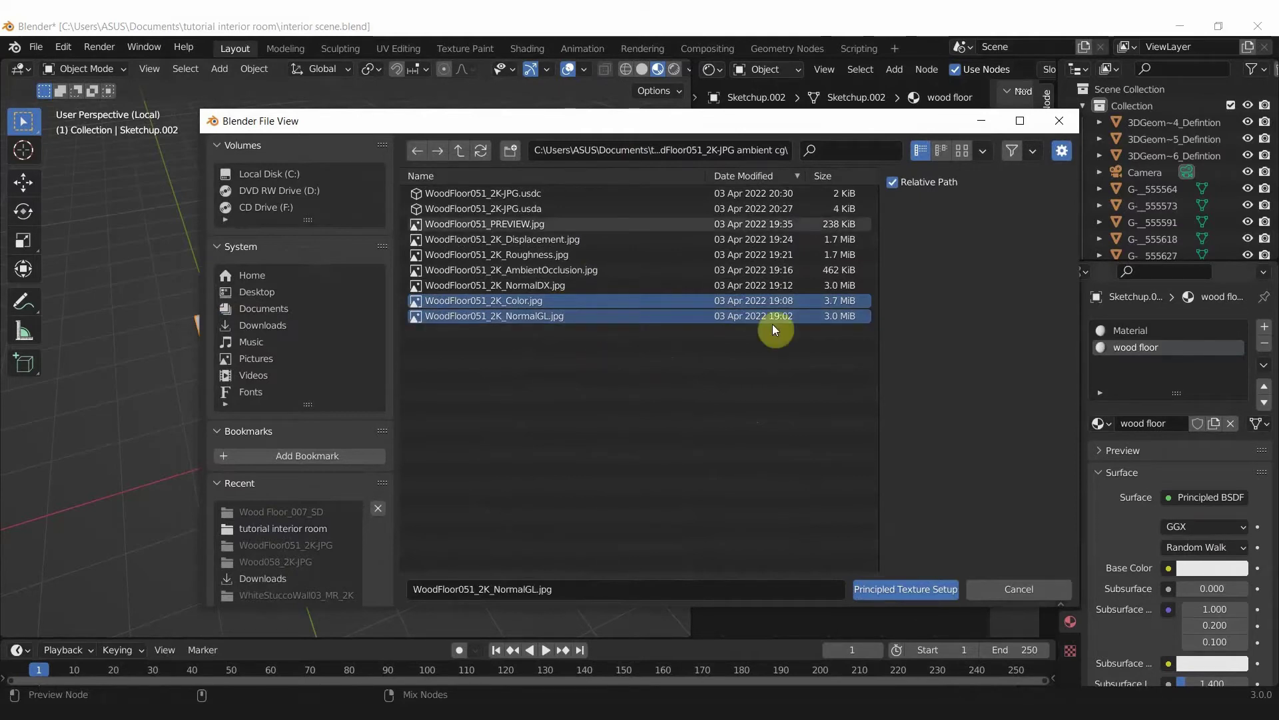
pyautogui.keyDown('shift'); pyautogui.click(610, 254); pyautogui.keyUp('shift')
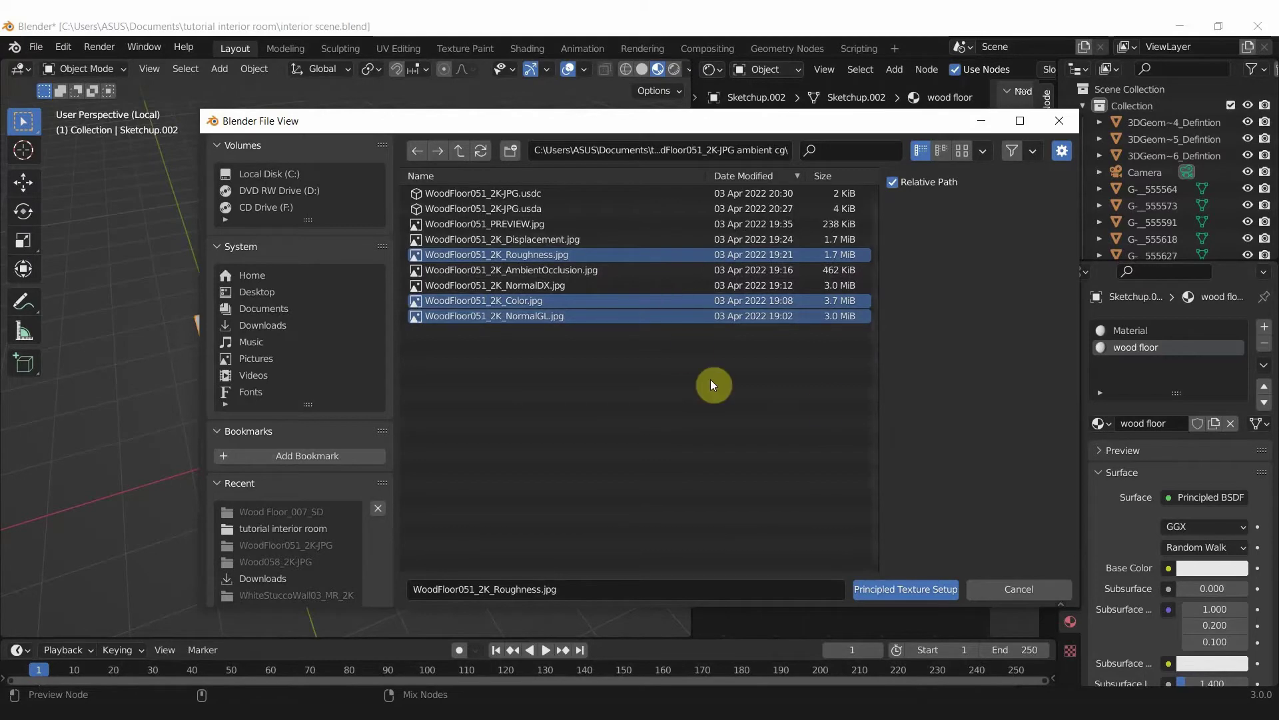
pyautogui.click(937, 590)
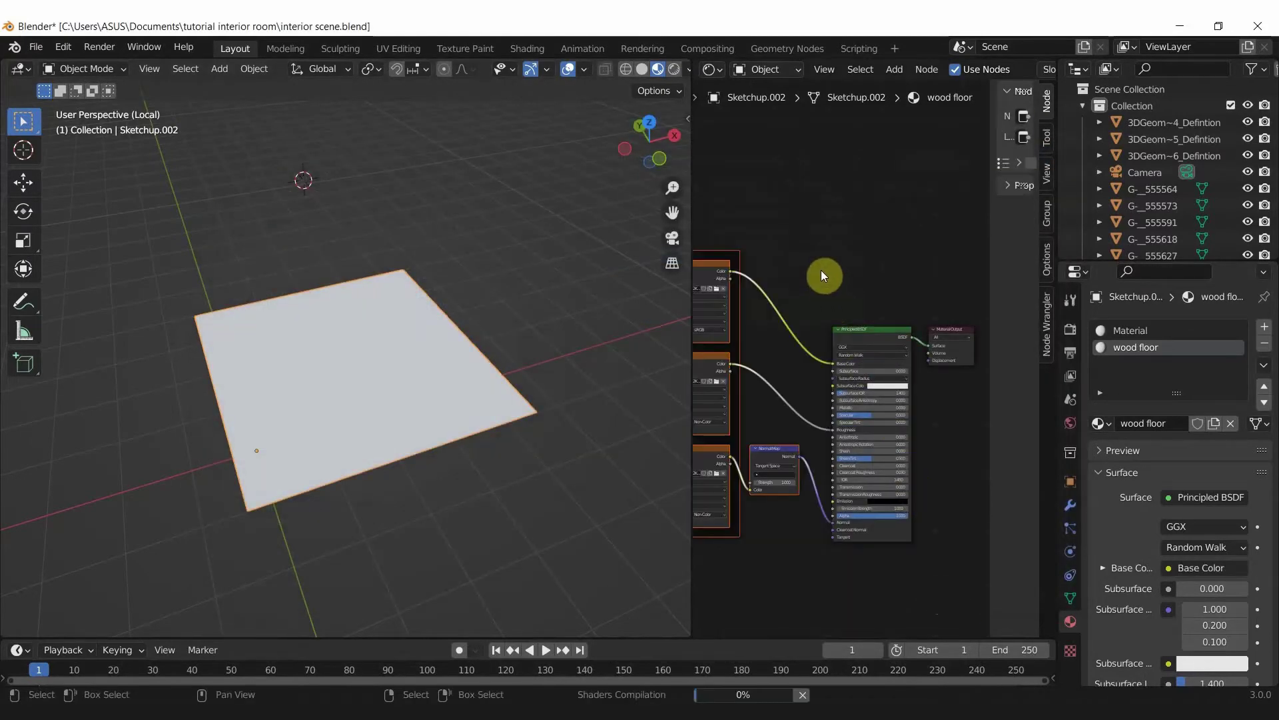
# - Frame the whole wood floor node tree in the Shader Editor
pyautogui.press('Home')
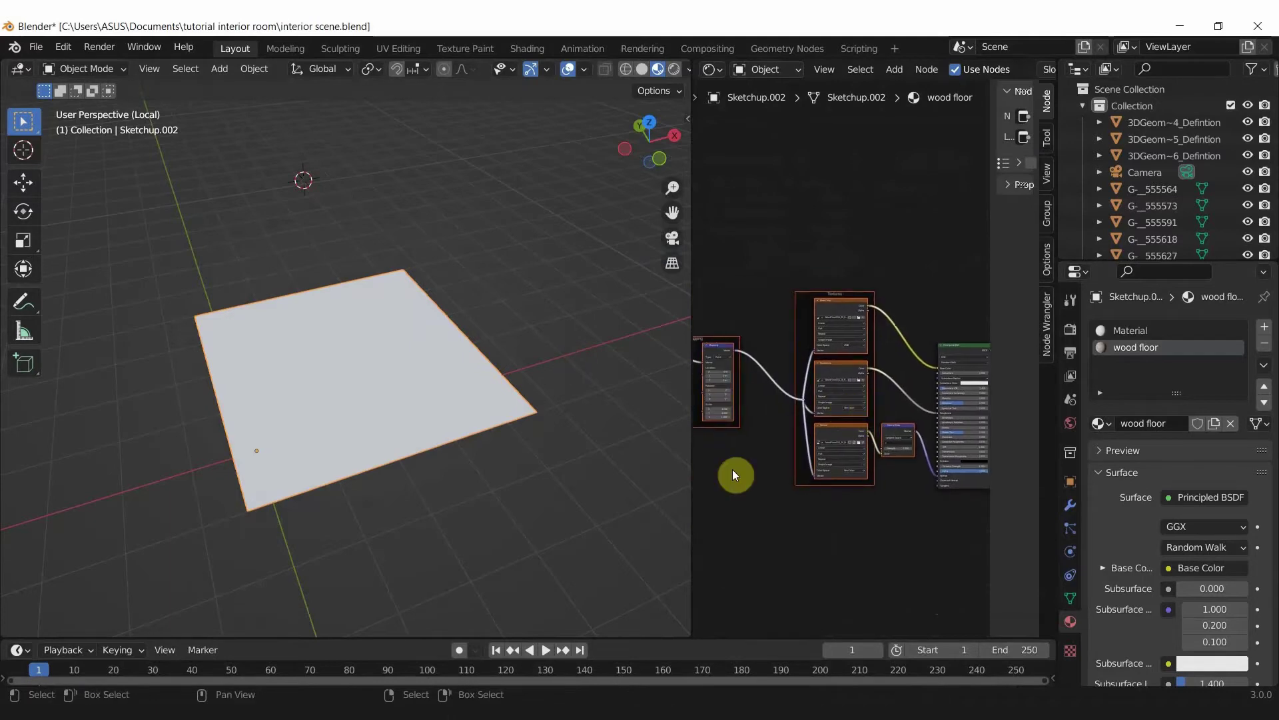
pyautogui.moveTo(905, 394); pyautogui.dragTo(936, 369, button='middle')
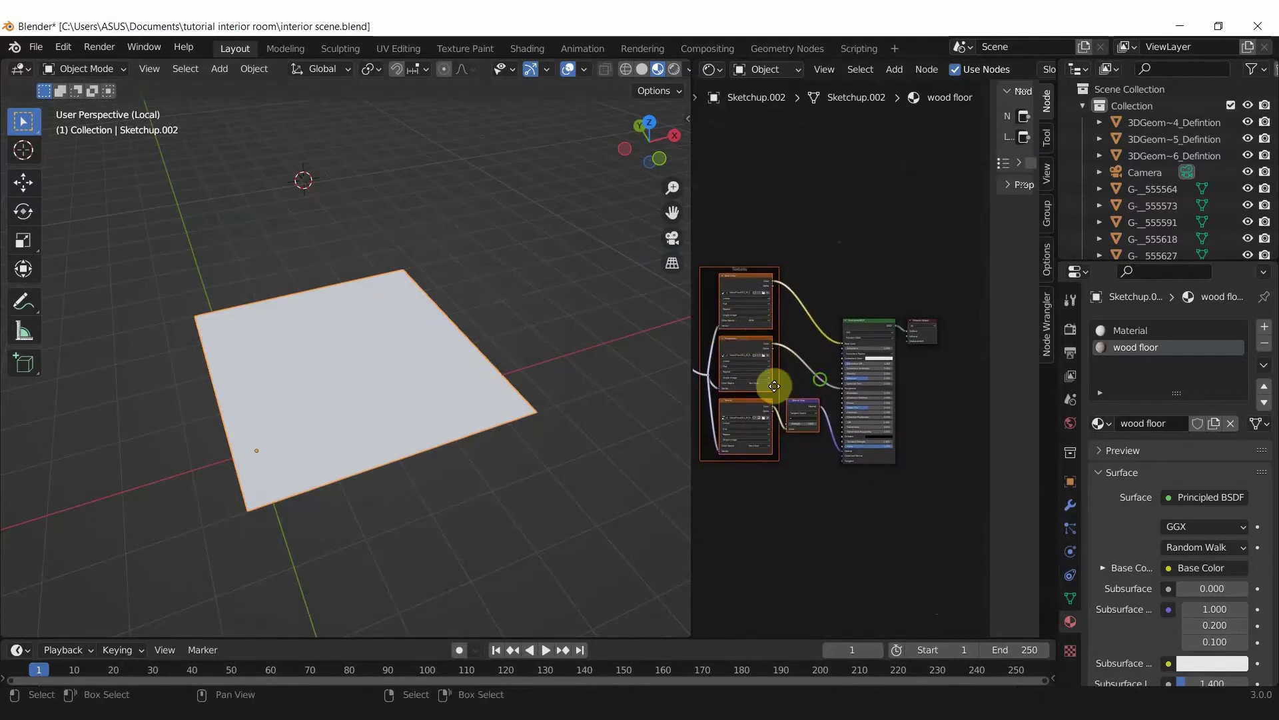
pyautogui.scroll(-2, 931, 374)
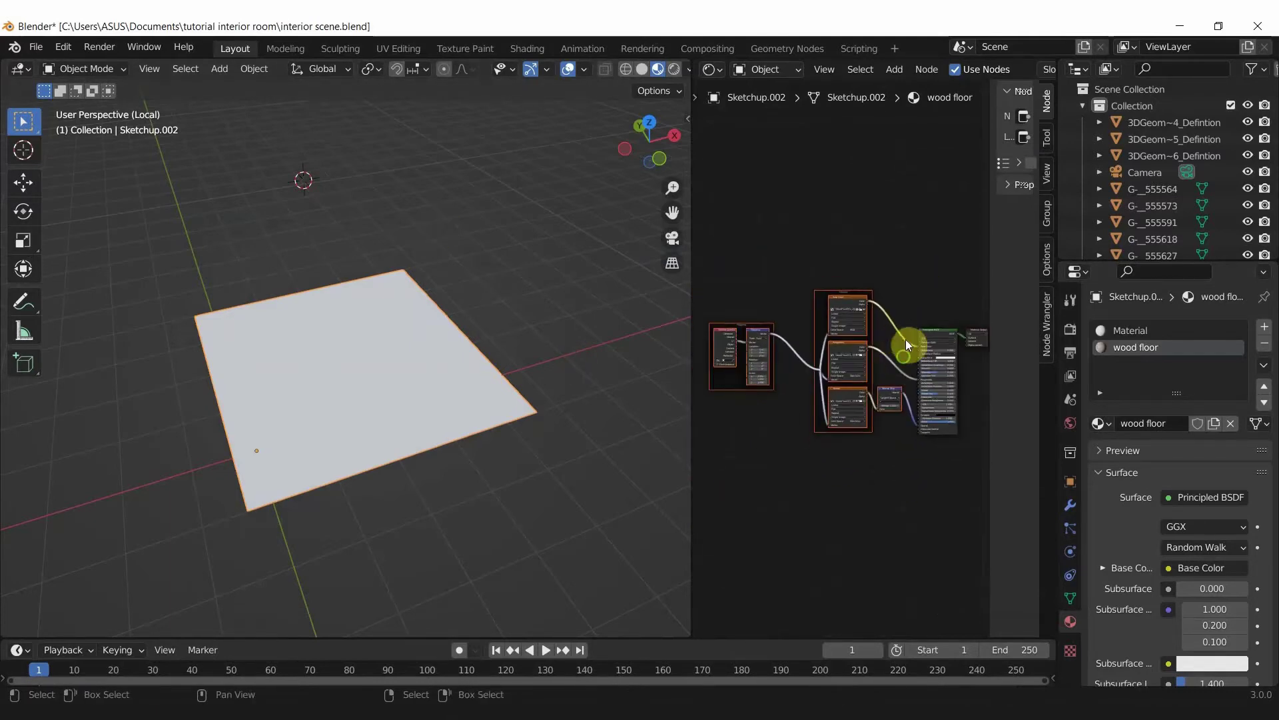
pyautogui.moveTo(654, 377); pyautogui.dragTo(521, 376, button='middle')
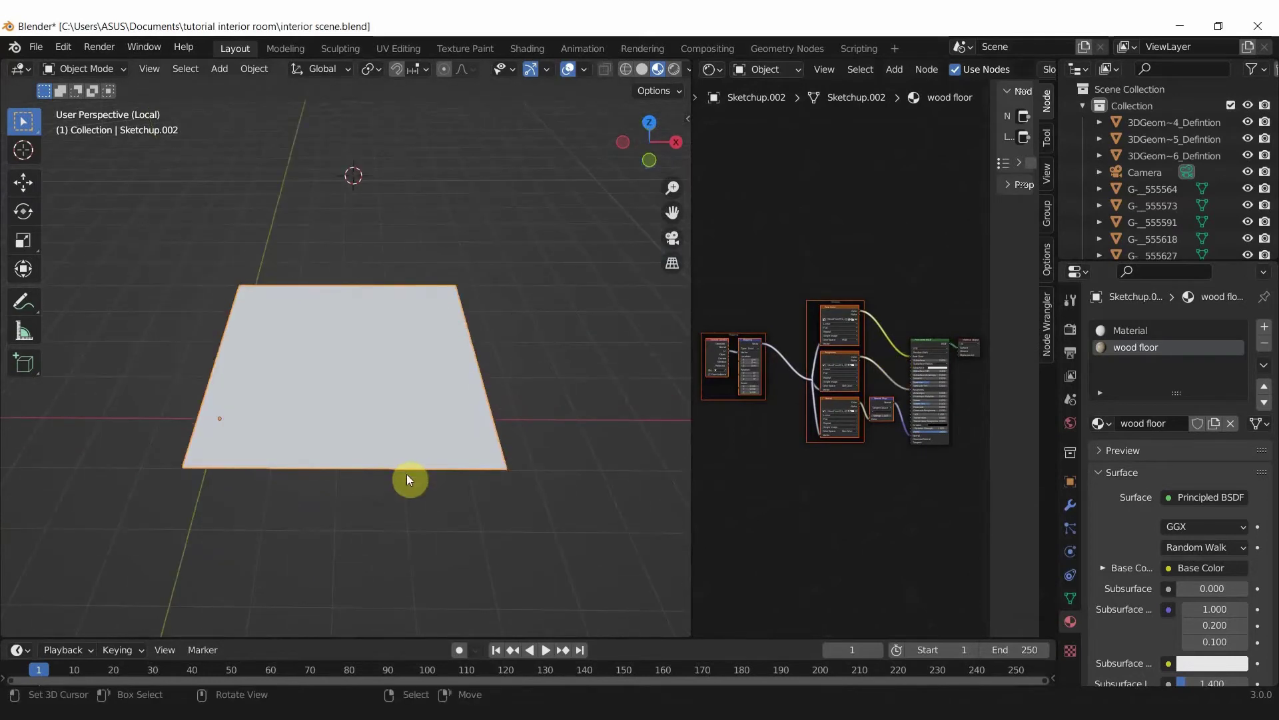
pyautogui.moveTo(407, 474)
pyautogui.mouseDown(button='middle')
pyautogui.moveTo(462, 396)
pyautogui.moveTo(446, 410)
pyautogui.moveTo(490, 435)
pyautogui.mouseUp(button='middle')
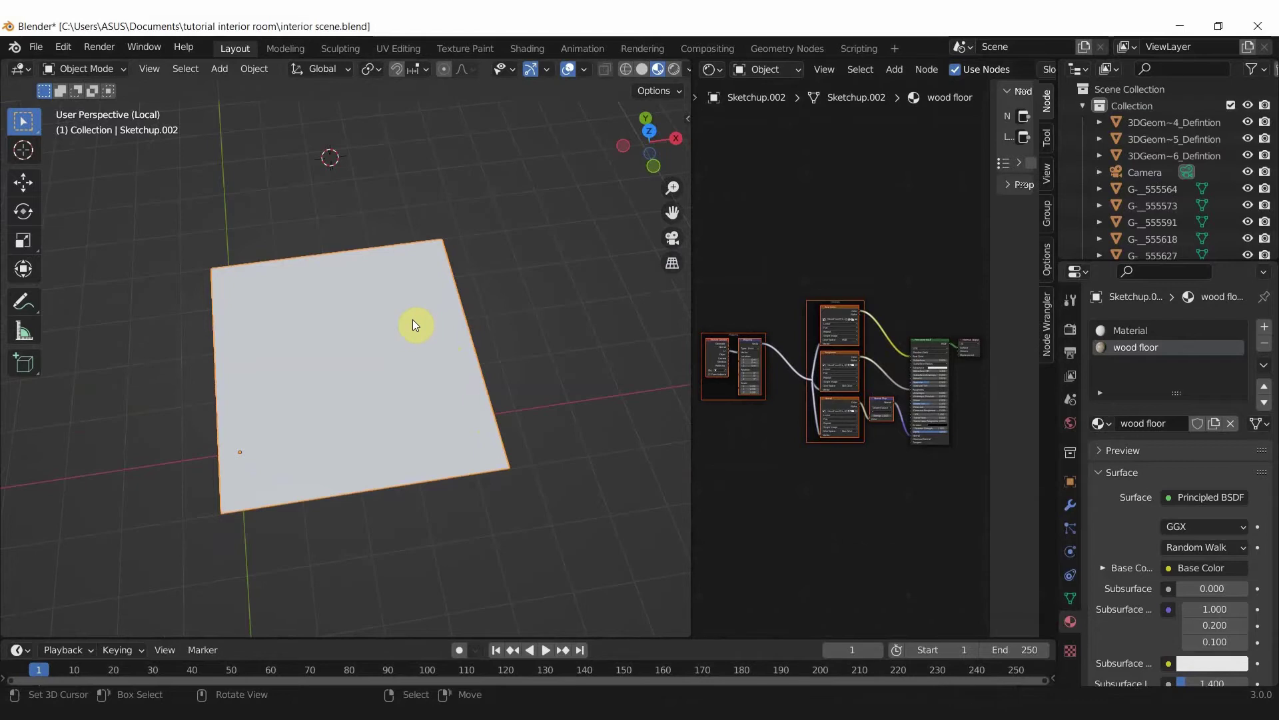
# - Assign the wood floor material to the floor plane's face in Edit Mode
pyautogui.press('Tab')
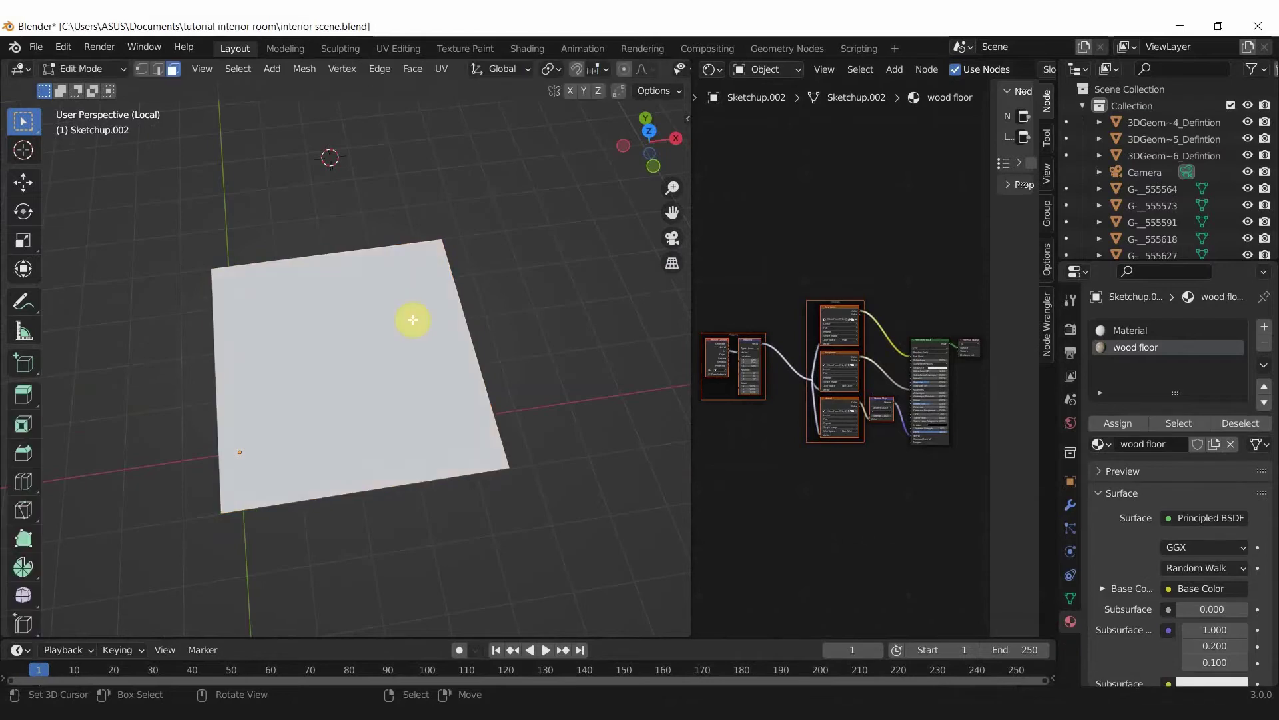
pyautogui.click(413, 319)
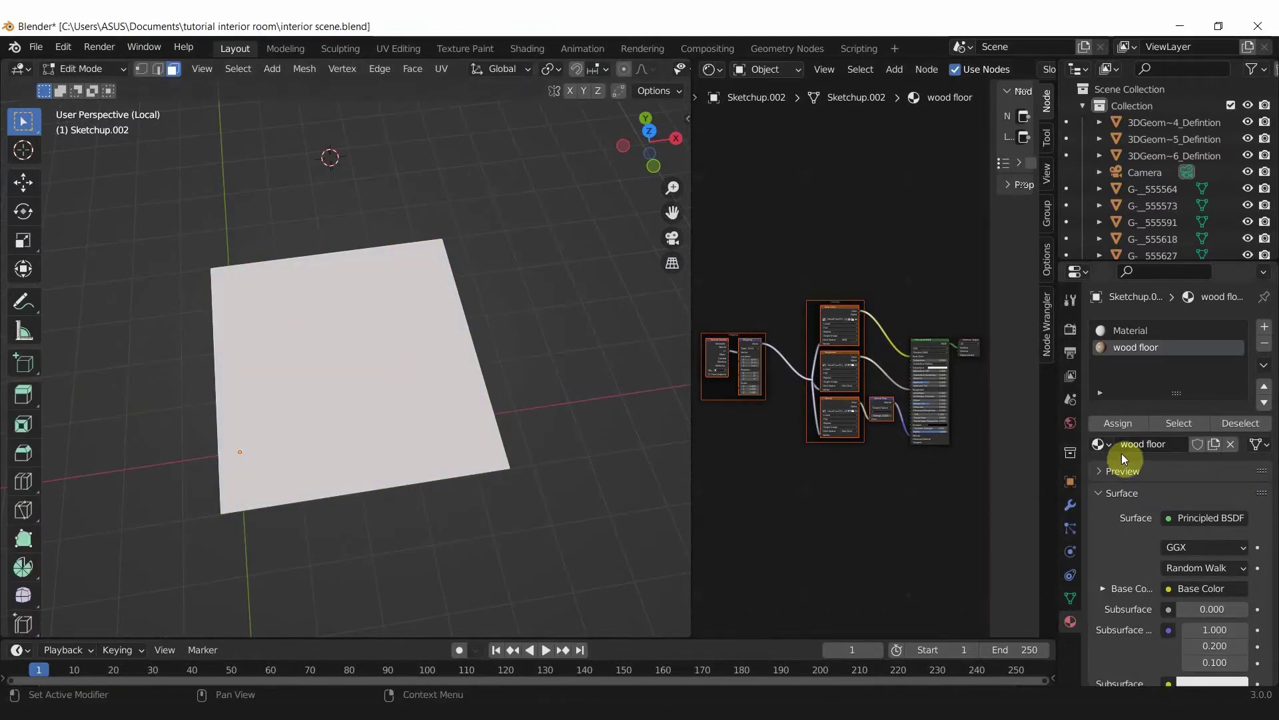
pyautogui.click(1122, 426)
pyautogui.press('Tab')
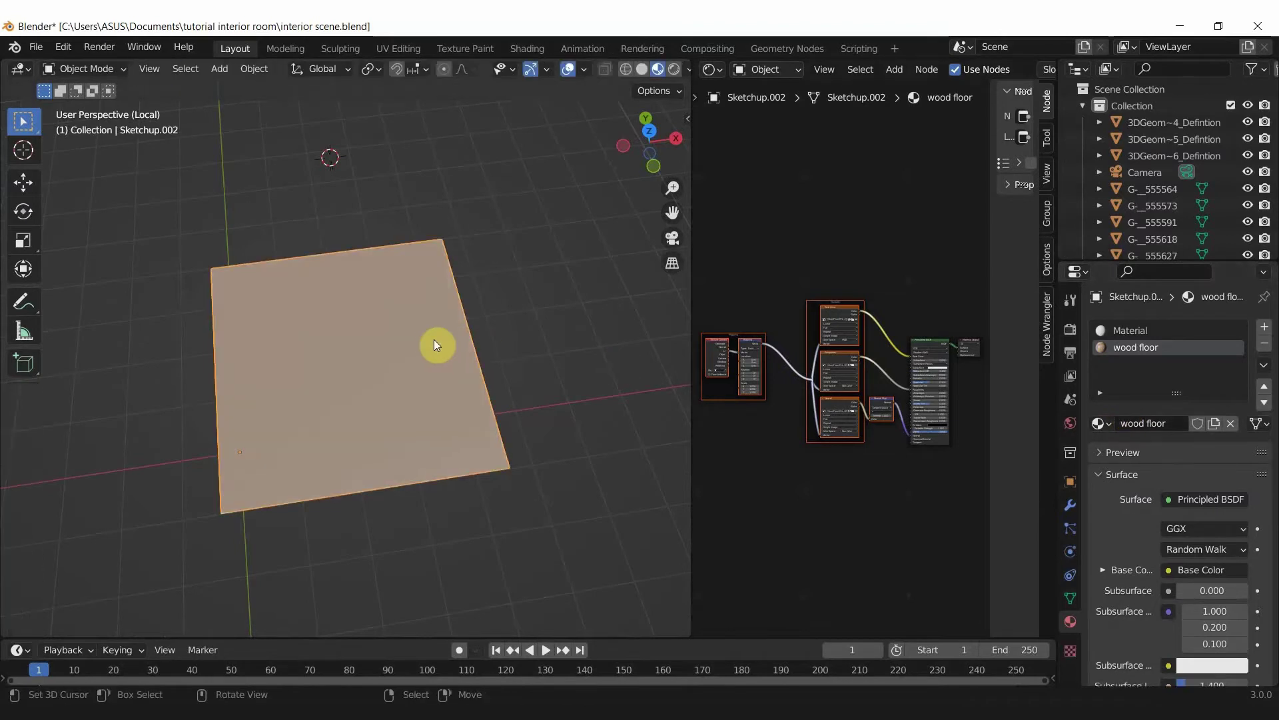
pyautogui.moveTo(434, 339)
pyautogui.mouseDown(button='middle')
pyautogui.moveTo(310, 385)
pyautogui.moveTo(366, 347)
pyautogui.mouseUp(button='middle')
pyautogui.press('Tab')
pyautogui.moveTo(443, 338); pyautogui.dragTo(351, 410, button='middle')
pyautogui.press('Tab')
# - UV-unwrap the floor plane in Edit Mode so the wood planks texture shows
pyautogui.moveTo(367, 353)
pyautogui.mouseDown(button='middle')
pyautogui.moveTo(354, 296)
pyautogui.moveTo(455, 337)
pyautogui.moveTo(392, 317)
pyautogui.mouseUp(button='middle')
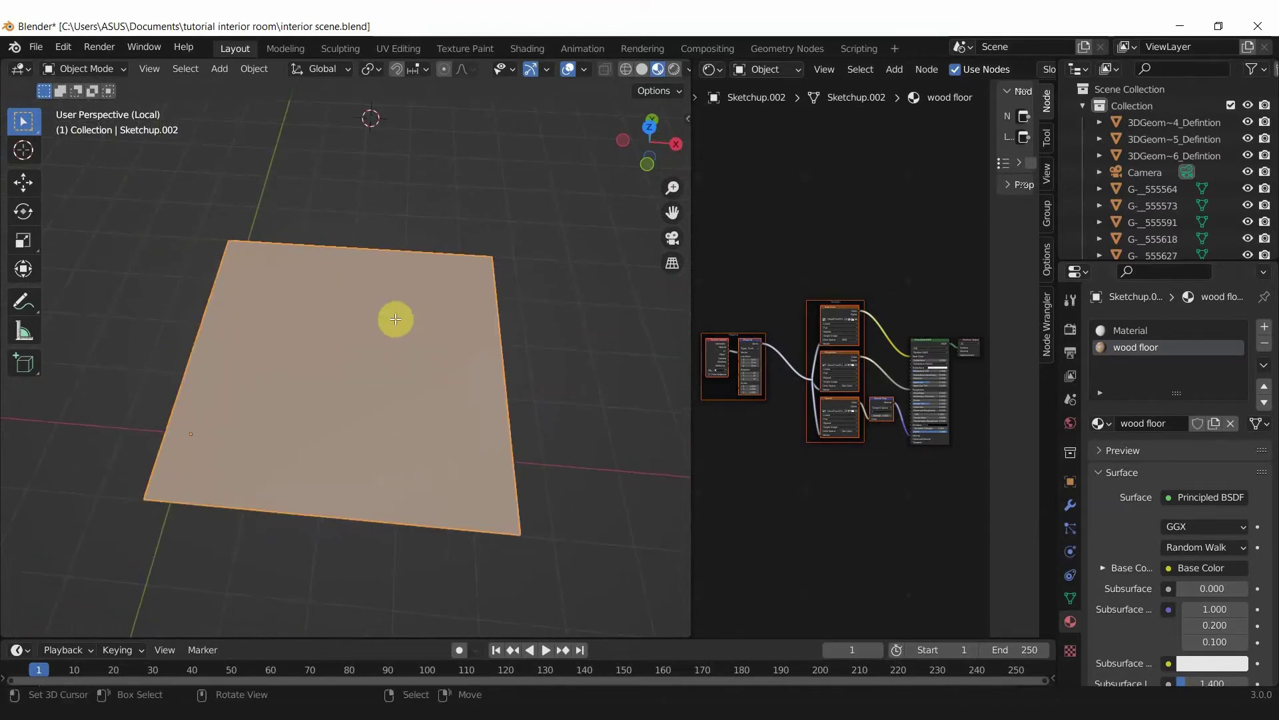
pyautogui.press('Tab')
pyautogui.press('Tab')
pyautogui.press('Tab')
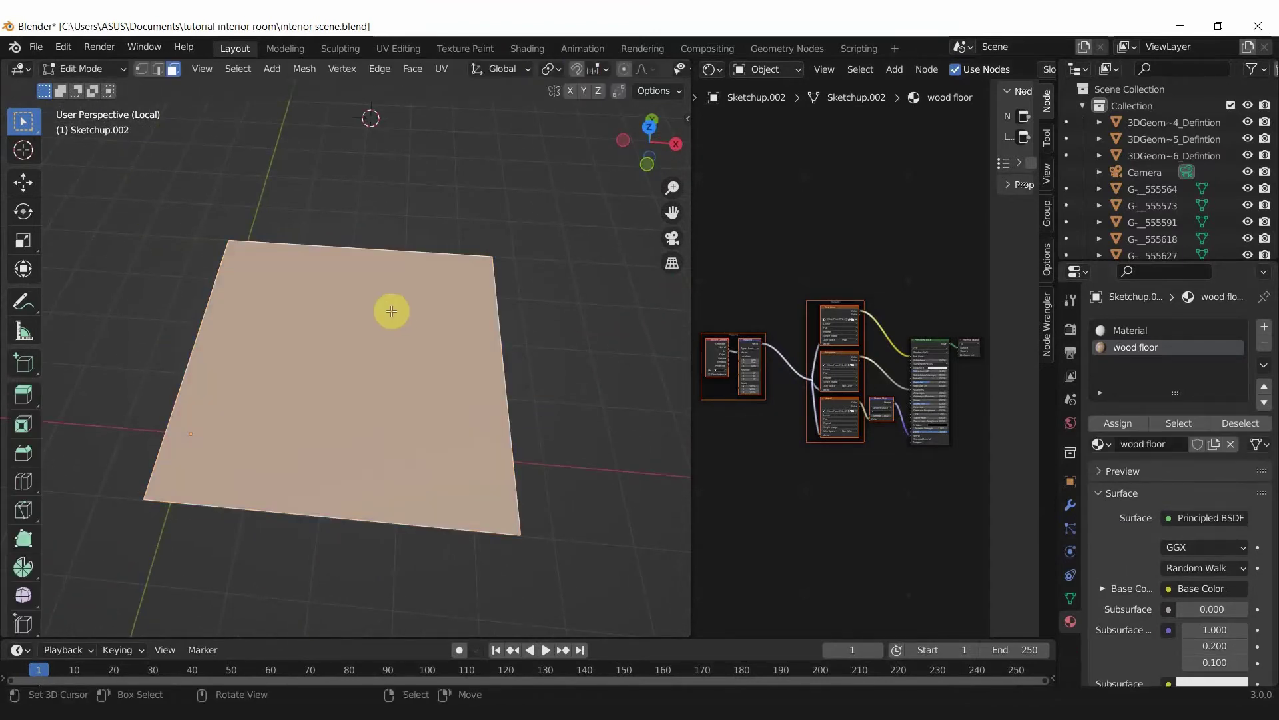
pyautogui.press('u')
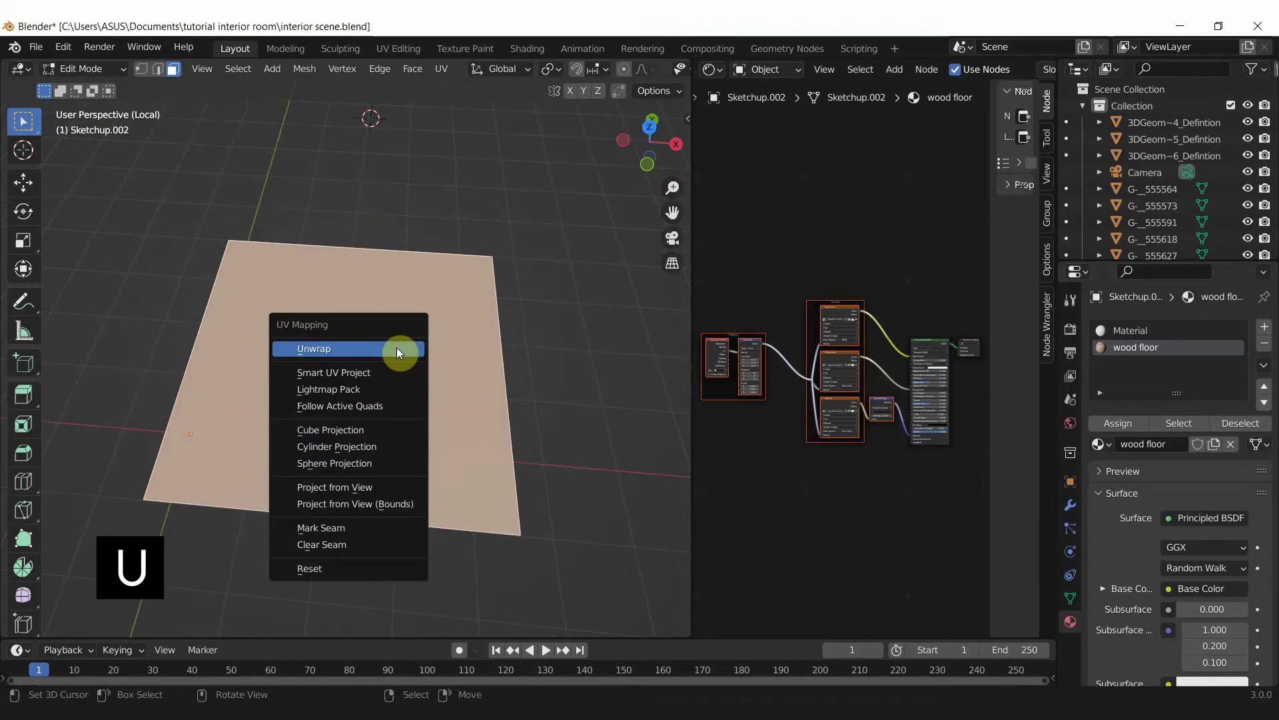
pyautogui.click(397, 347)
pyautogui.scroll(4, 371, 371)
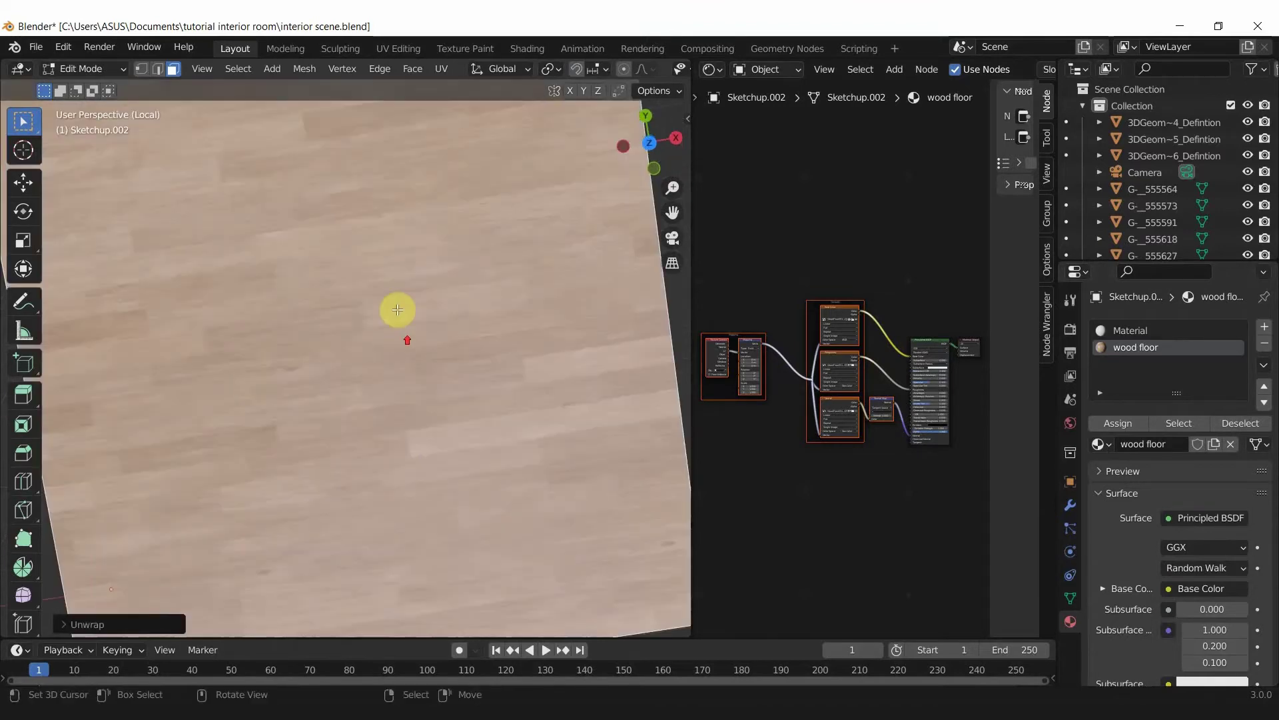
pyautogui.moveTo(393, 309)
pyautogui.mouseDown(button='middle')
pyautogui.moveTo(500, 266)
pyautogui.moveTo(260, 423)
pyautogui.moveTo(542, 432)
pyautogui.moveTo(372, 374)
pyautogui.moveTo(489, 421)
pyautogui.moveTo(421, 400)
pyautogui.moveTo(437, 377)
pyautogui.moveTo(373, 419)
pyautogui.moveTo(251, 449)
pyautogui.moveTo(313, 434)
pyautogui.mouseUp(button='middle')
pyautogui.press('Tab')
# - Cut the color texture's Base Color link and the normal map's link to the shader
pyautogui.scroll(3, 848, 460)
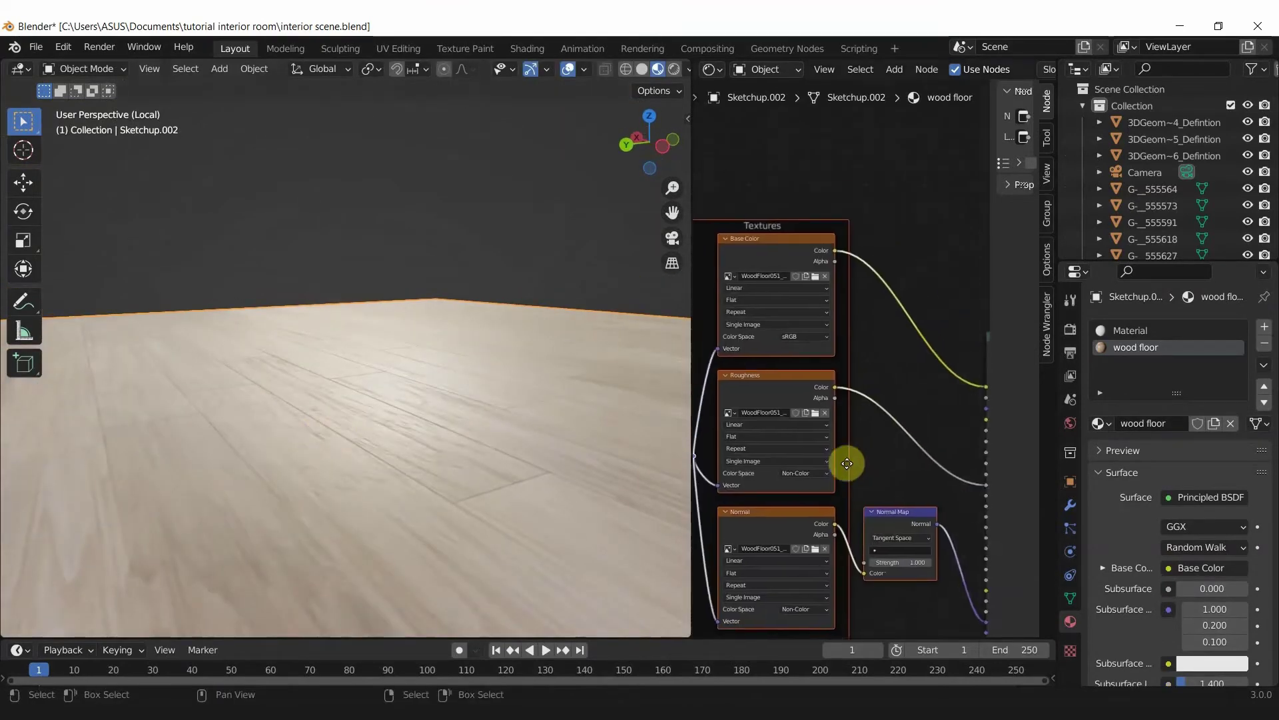
pyautogui.scroll(2, 885, 355)
pyautogui.moveTo(865, 326); pyautogui.dragTo(866, 418)
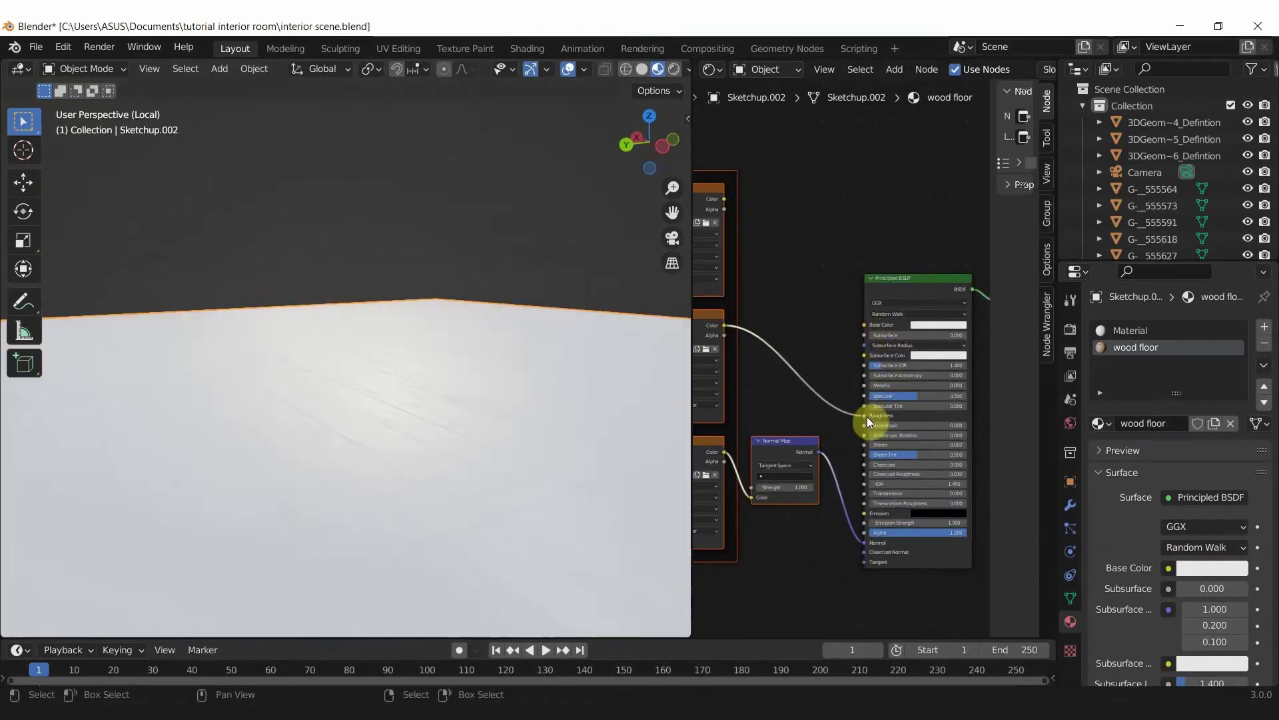
pyautogui.moveTo(864, 545); pyautogui.dragTo(870, 553)
pyautogui.scroll(-2, 927, 445)
pyautogui.scroll(2, 800, 298)
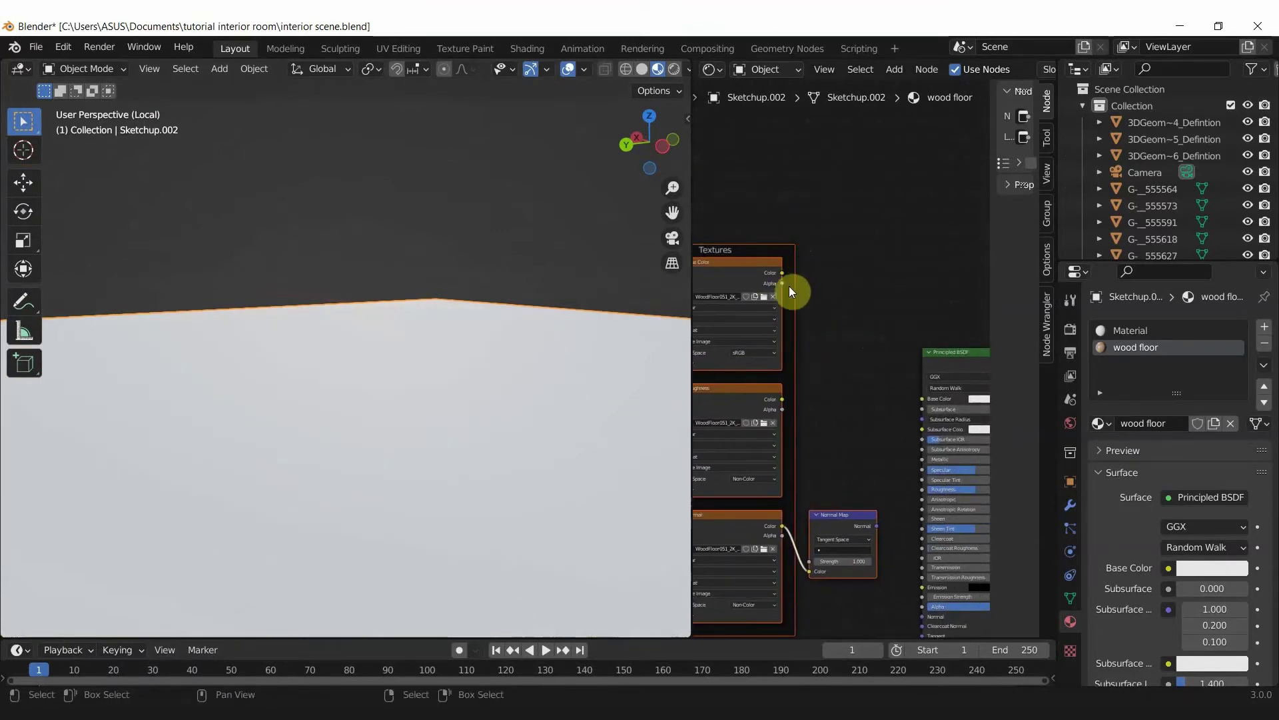
# - Try relinking color to Base Color, then wire the roughness map into Roughness
pyautogui.moveTo(782, 272); pyautogui.dragTo(928, 399)
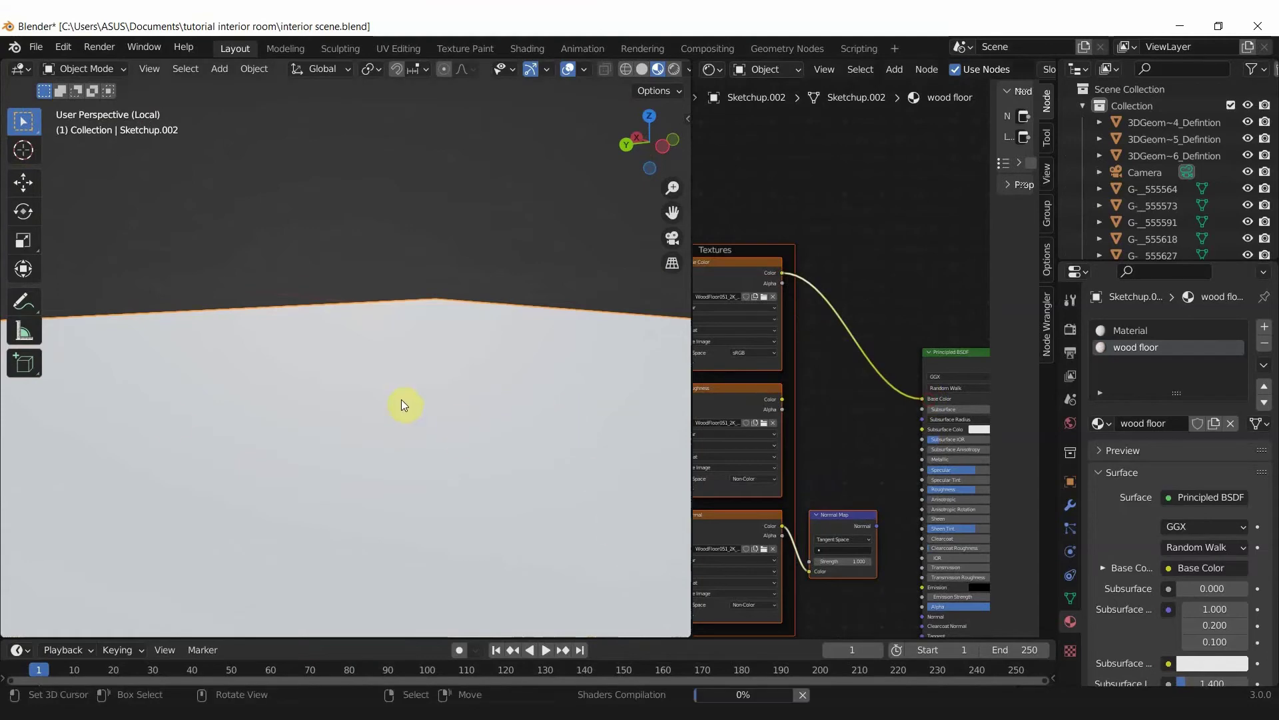
pyautogui.moveTo(437, 397)
pyautogui.mouseDown(button='middle')
pyautogui.moveTo(414, 430)
pyautogui.moveTo(440, 394)
pyautogui.mouseUp(button='middle')
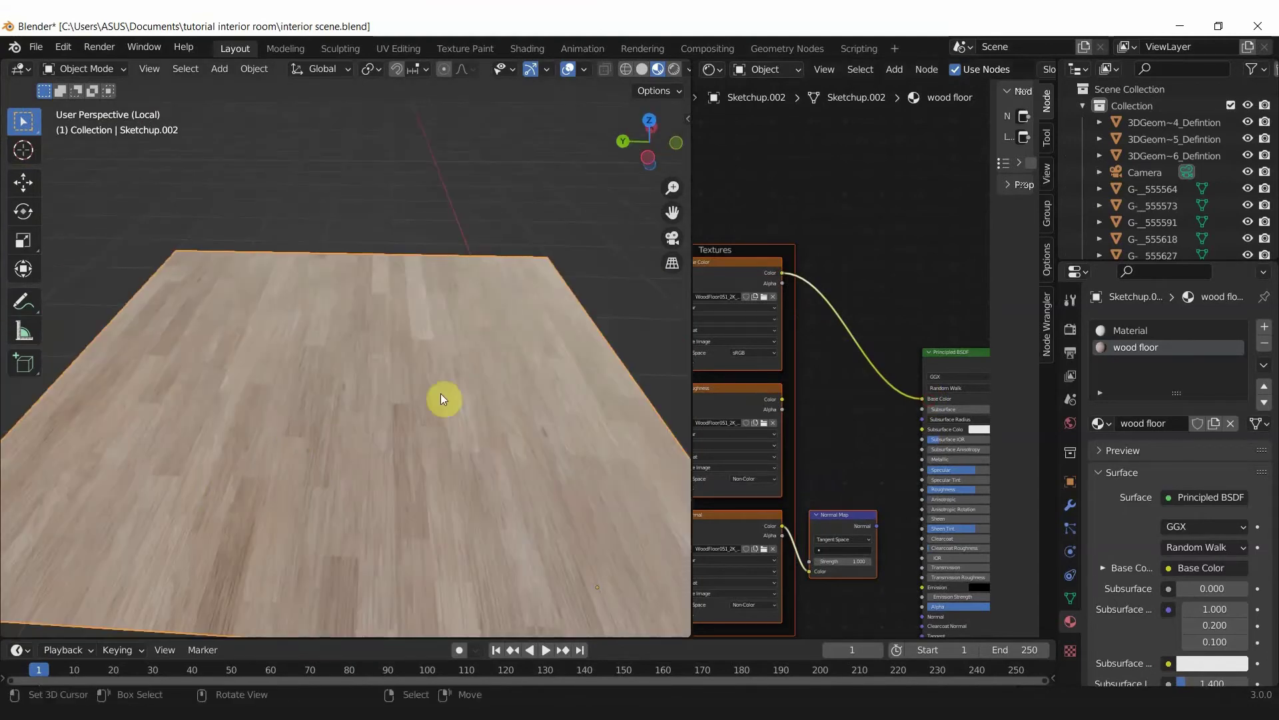
pyautogui.moveTo(608, 477)
pyautogui.mouseDown(button='middle')
pyautogui.moveTo(571, 346)
pyautogui.moveTo(523, 405)
pyautogui.moveTo(463, 433)
pyautogui.mouseUp(button='middle')
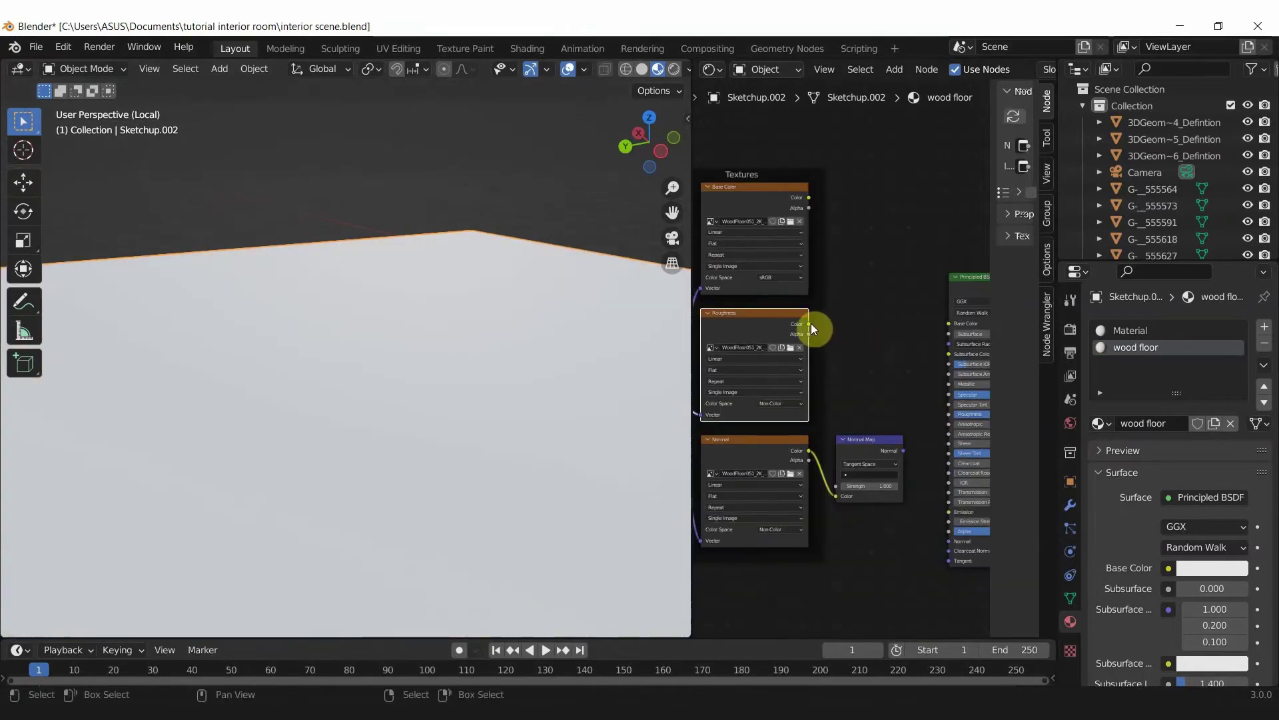
pyautogui.moveTo(809, 324)
pyautogui.mouseDown()
pyautogui.moveTo(929, 402)
pyautogui.moveTo(901, 407)
pyautogui.mouseUp()
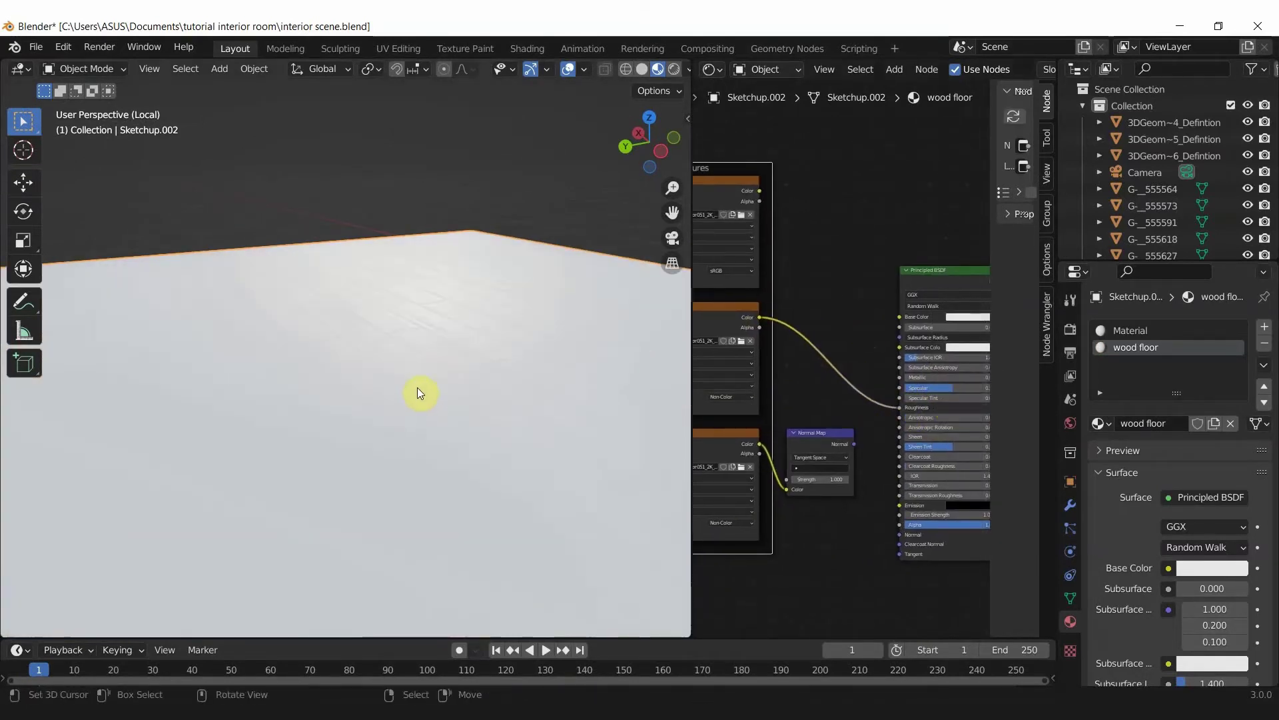
pyautogui.moveTo(417, 387); pyautogui.dragTo(570, 367, button='middle')
pyautogui.scroll(1, 841, 301)
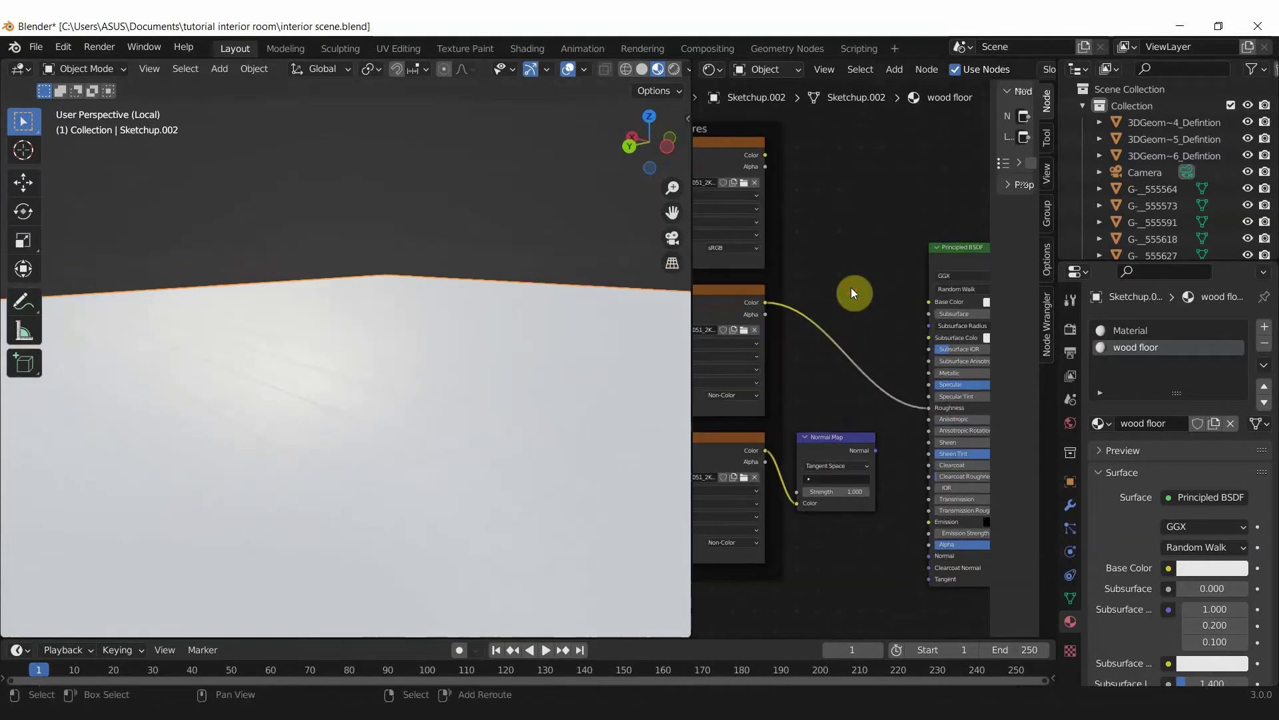
# - Insert a ColorRamp between the wood texture and Roughness and shift its black stop
pyautogui.hotkey('shift', 'a')
pyautogui.write('co')
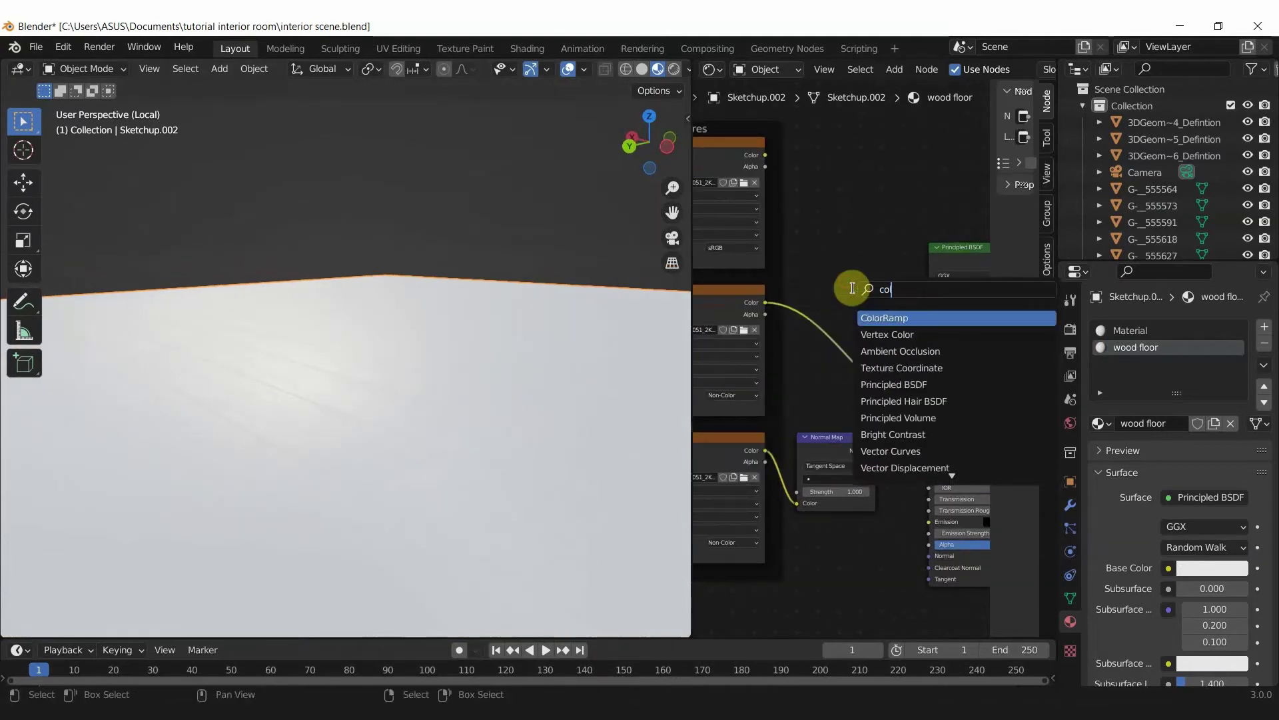
pyautogui.write('lor')
pyautogui.click(870, 319)
pyautogui.click(819, 294)
pyautogui.moveTo(607, 359); pyautogui.dragTo(431, 383, button='middle')
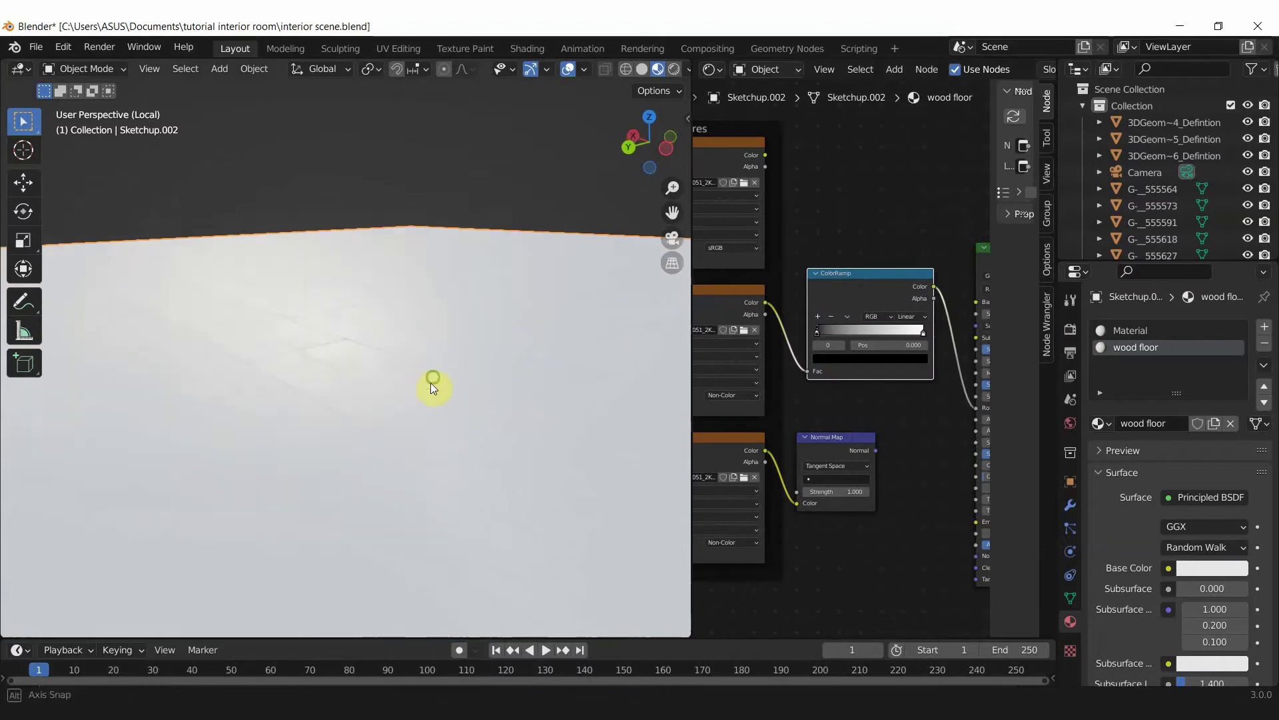
pyautogui.moveTo(818, 331)
pyautogui.mouseDown()
pyautogui.moveTo(868, 332)
pyautogui.moveTo(834, 333)
pyautogui.mouseUp()
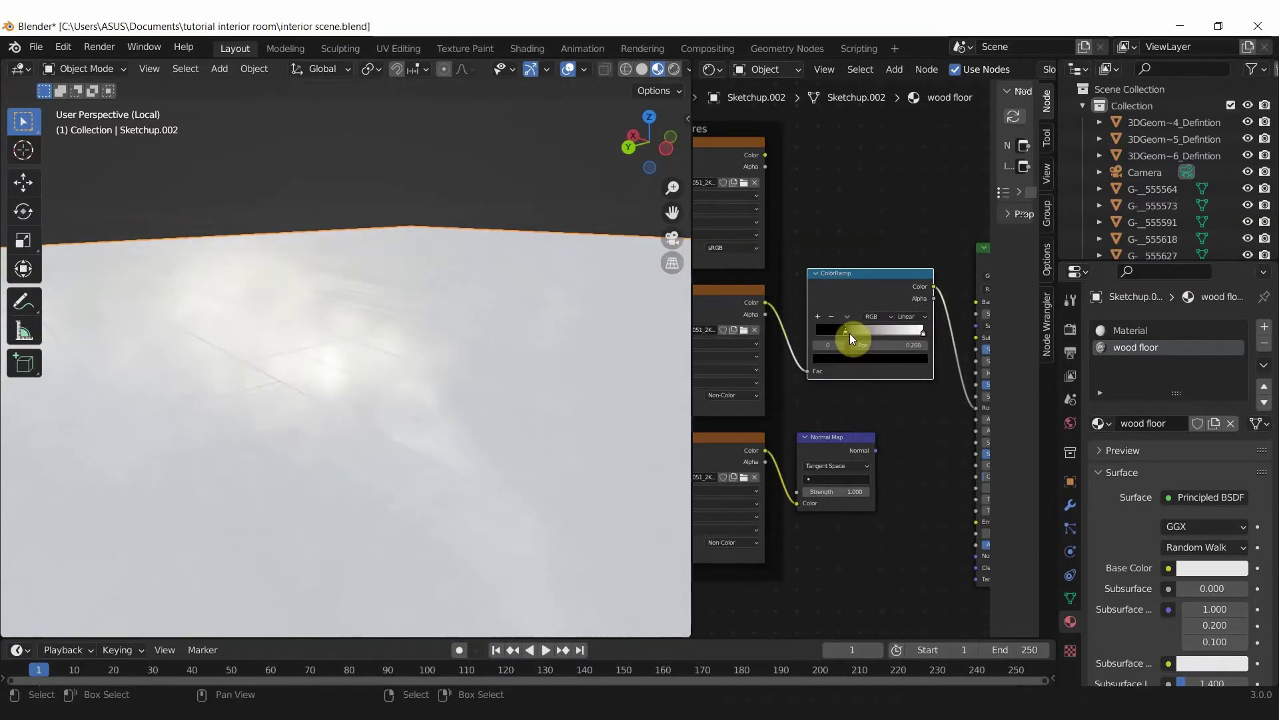
# - Link the Normal Map into the shader's Normal input and raise its Strength
pyautogui.moveTo(804, 380); pyautogui.dragTo(921, 504)
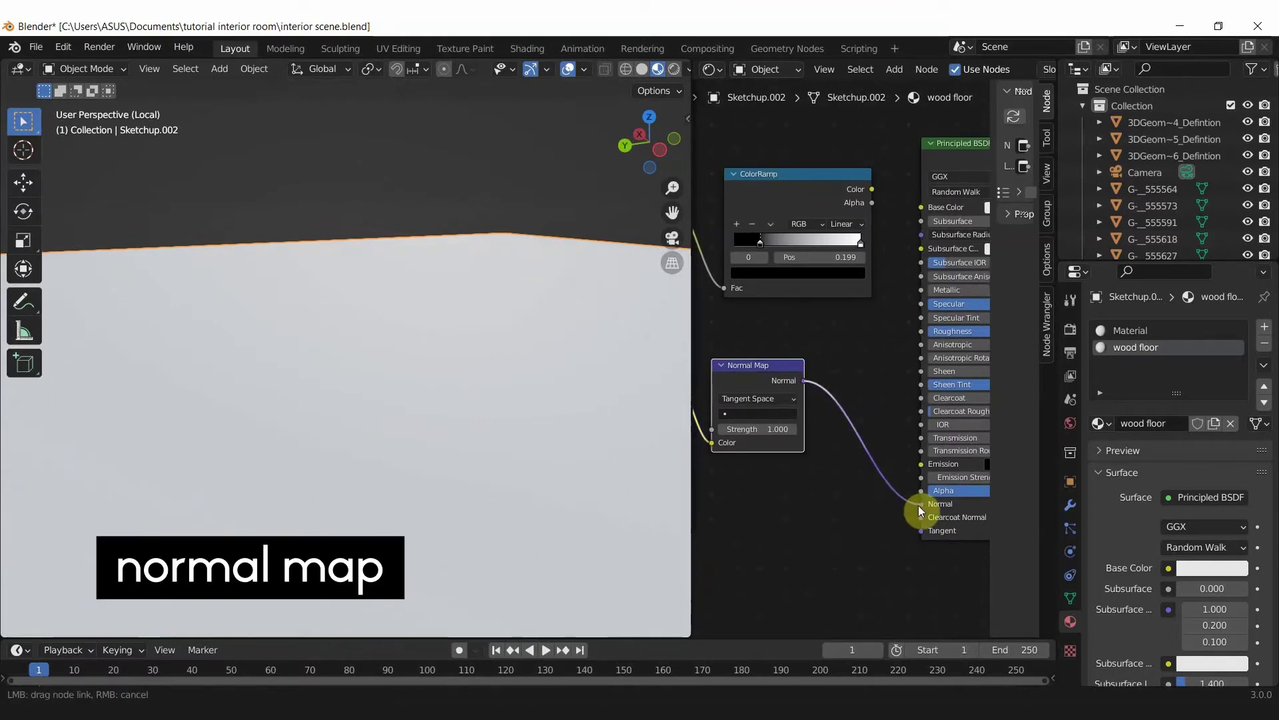
pyautogui.moveTo(426, 327)
pyautogui.mouseDown(button='middle')
pyautogui.moveTo(404, 317)
pyautogui.moveTo(434, 357)
pyautogui.mouseUp(button='middle')
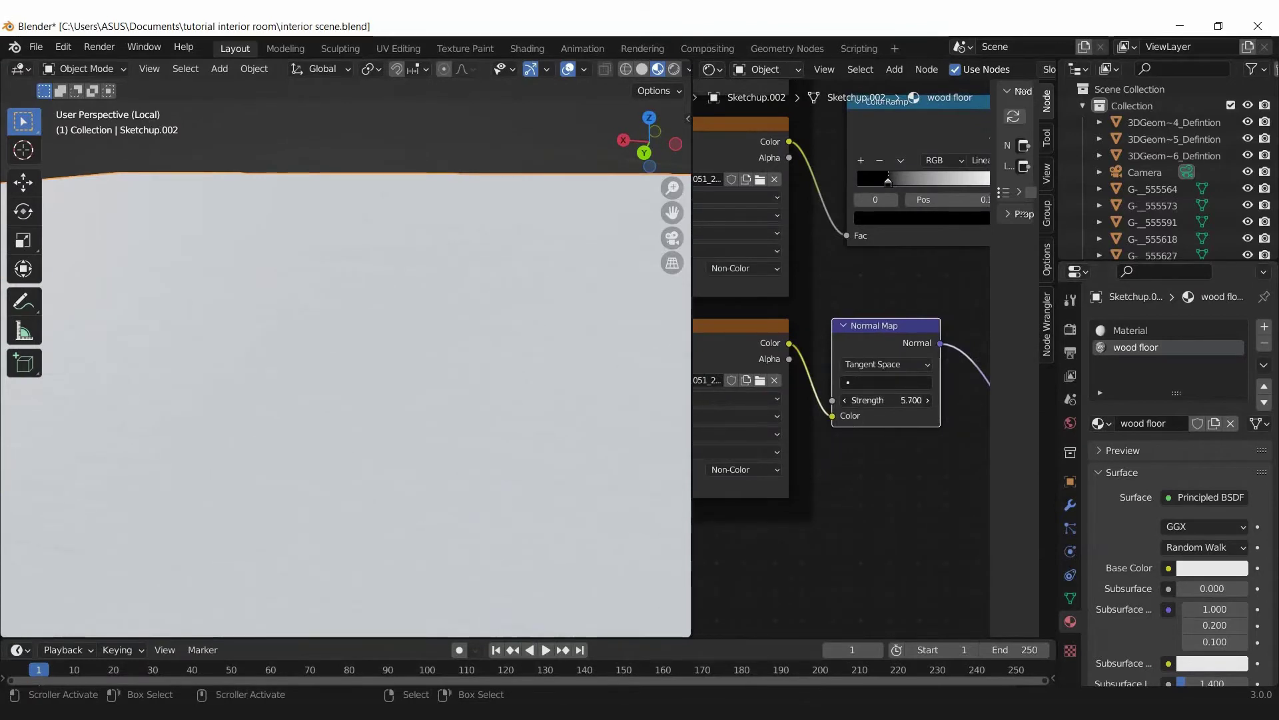
pyautogui.moveTo(337, 400); pyautogui.dragTo(279, 391, button='middle')
pyautogui.moveTo(866, 400)
pyautogui.mouseDown()
pyautogui.moveTo(853, 393)
pyautogui.moveTo(879, 400)
pyautogui.mouseUp()
pyautogui.moveTo(342, 402); pyautogui.dragTo(553, 393, button='middle')
pyautogui.scroll(-2, 890, 319)
pyautogui.scroll(-1, 805, 356)
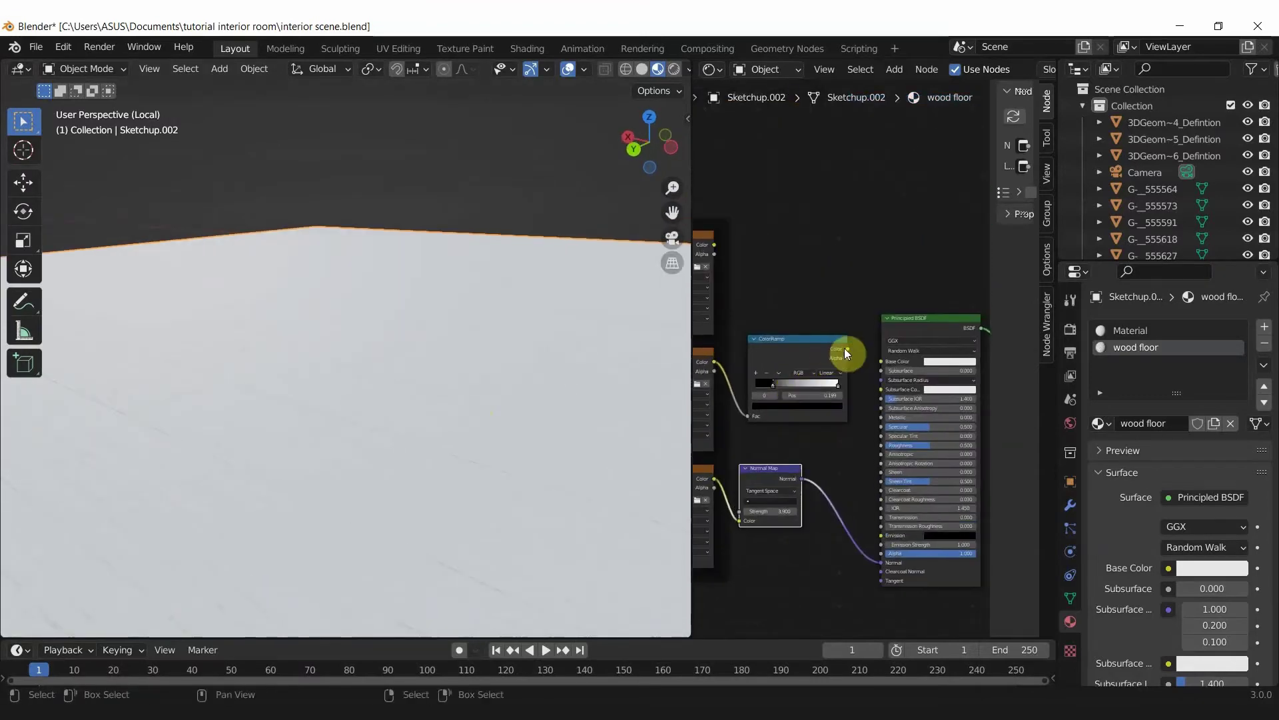
# - Connect the ColorRamp to Roughness and the wood texture colour to Base Color
pyautogui.moveTo(845, 348)
pyautogui.mouseDown()
pyautogui.moveTo(854, 467)
pyautogui.moveTo(881, 445)
pyautogui.mouseUp()
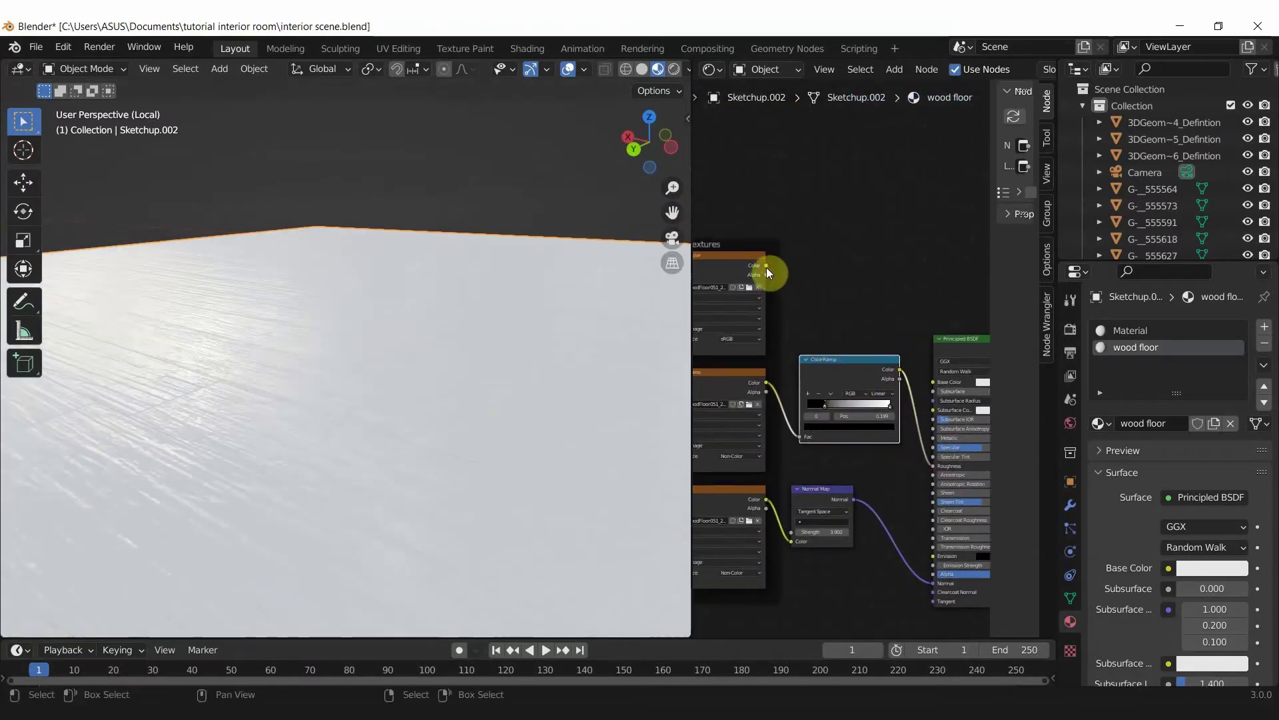
pyautogui.moveTo(766, 266); pyautogui.dragTo(932, 382)
pyautogui.moveTo(186, 298)
pyautogui.mouseDown(button='middle')
pyautogui.moveTo(369, 357)
pyautogui.moveTo(270, 362)
pyautogui.moveTo(358, 364)
pyautogui.moveTo(329, 363)
pyautogui.mouseUp(button='middle')
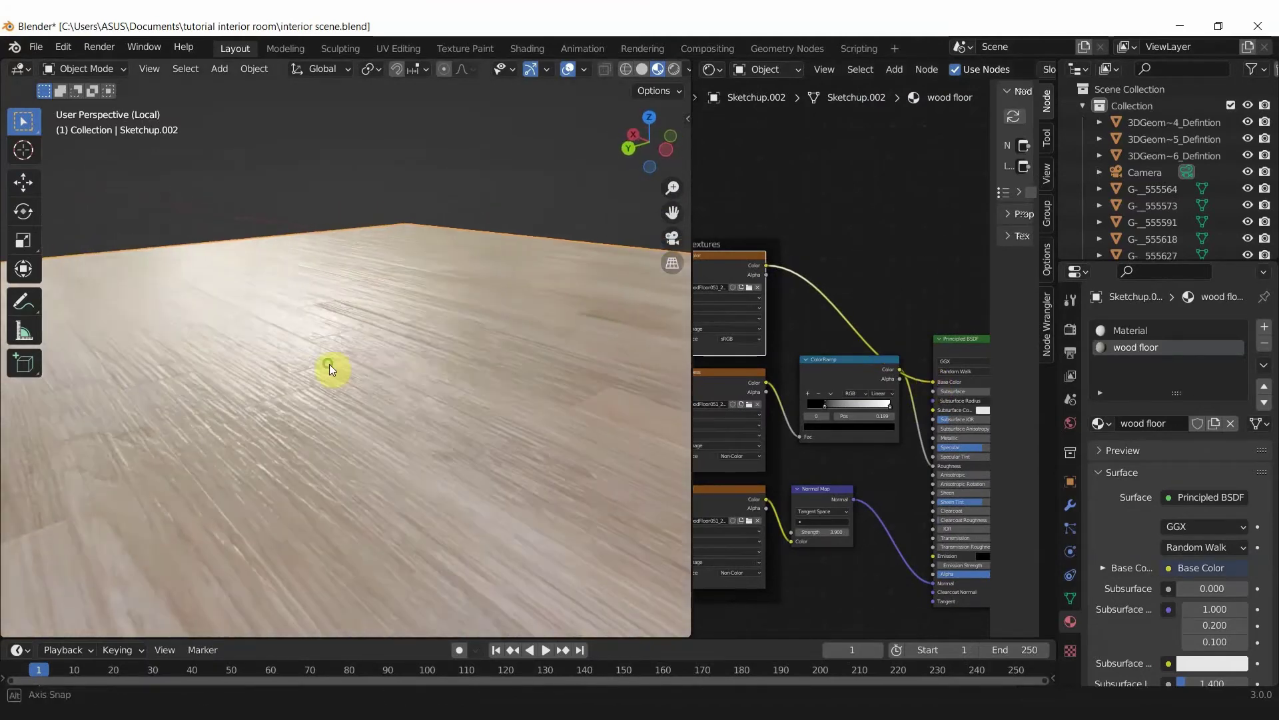
# - Return the ramp's black stop to the start and move the white stop to 0.786
pyautogui.scroll(2, 779, 393)
pyautogui.scroll(1, 819, 454)
pyautogui.scroll(3, 873, 443)
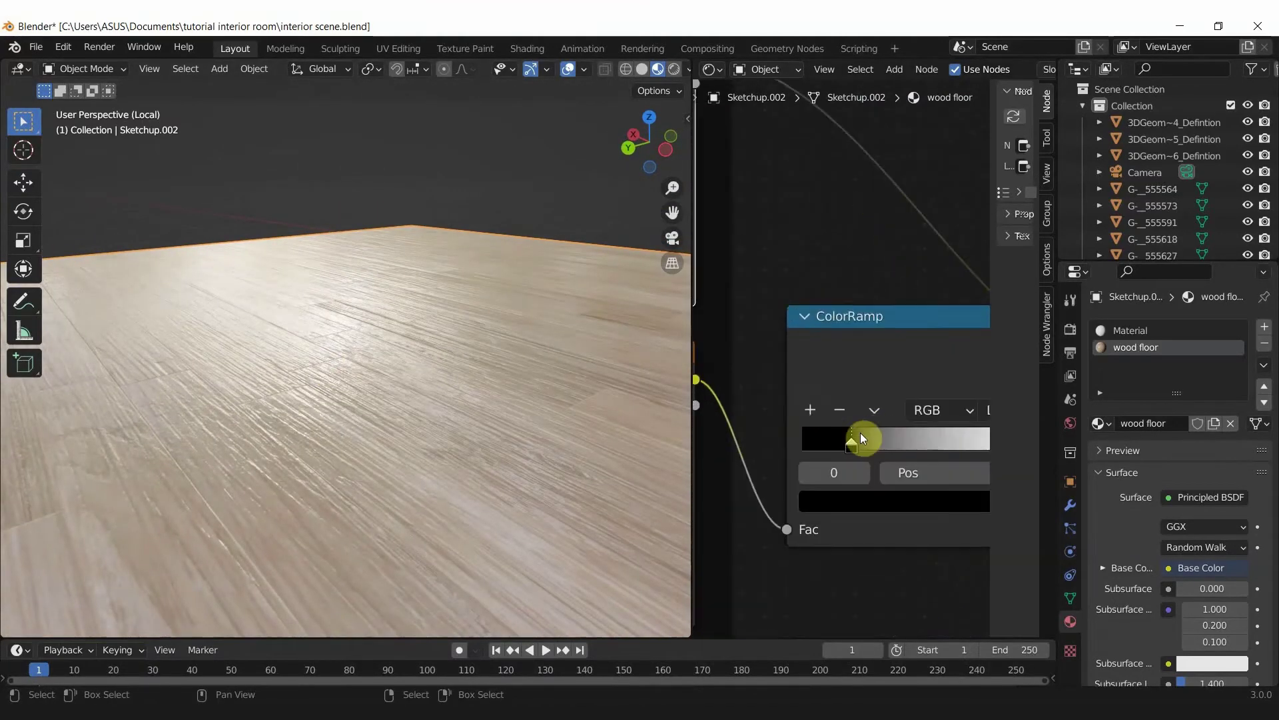
pyautogui.moveTo(850, 451)
pyautogui.mouseDown()
pyautogui.moveTo(785, 449)
pyautogui.moveTo(850, 443)
pyautogui.mouseUp()
pyautogui.scroll(-3, 819, 451)
pyautogui.click(885, 437)
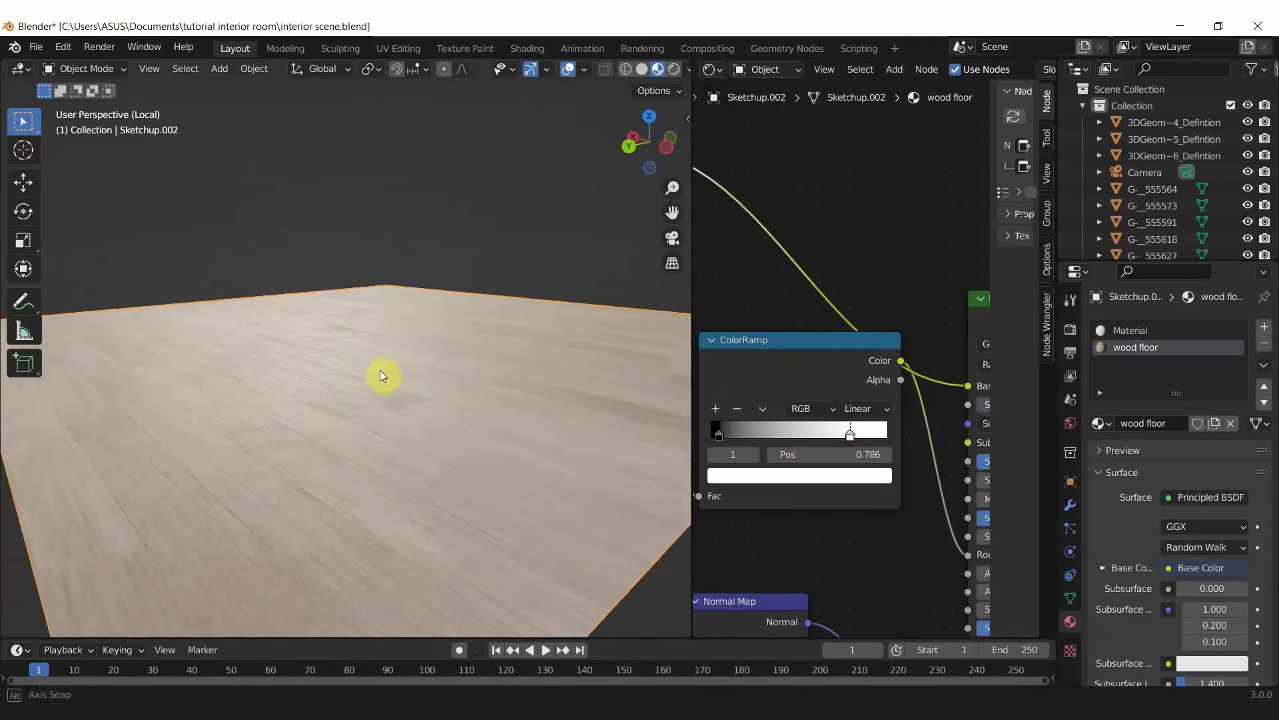
pyautogui.moveTo(380, 372); pyautogui.dragTo(341, 378, button='middle')
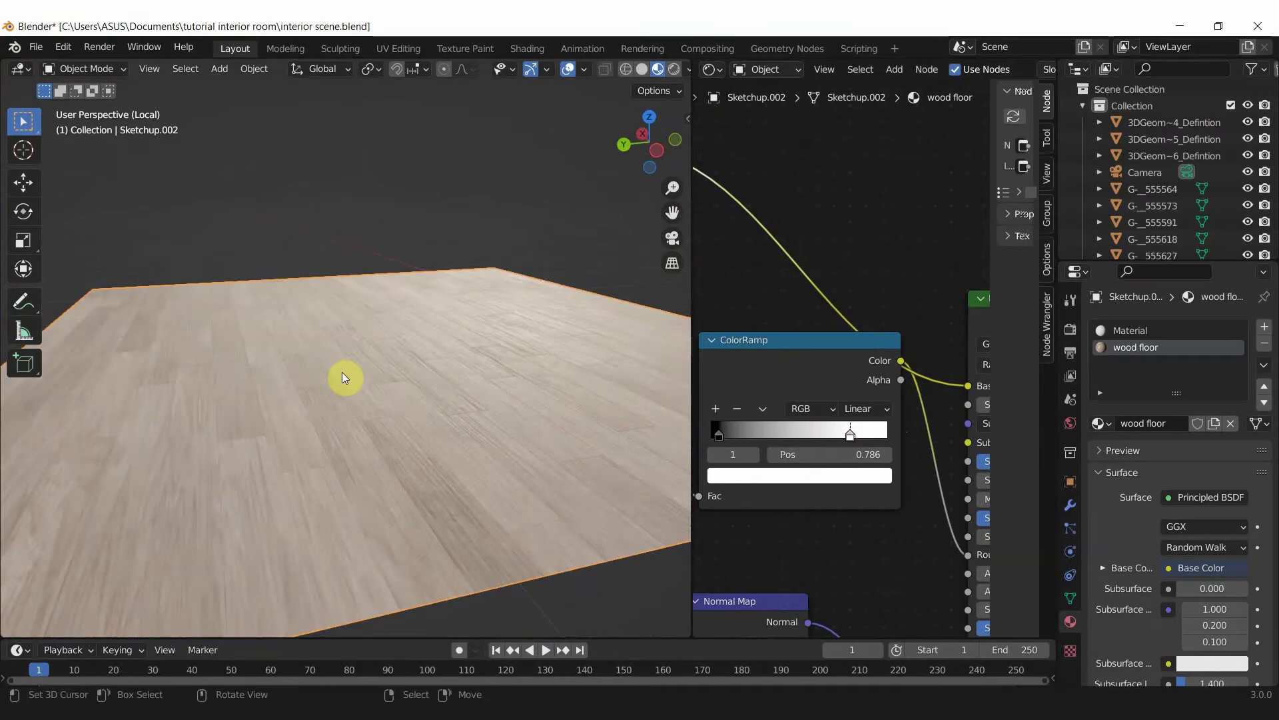
# - Exit local view and check the room's framing through the scene camera
pyautogui.press('KP_Divide')
pyautogui.moveTo(411, 318); pyautogui.dragTo(318, 370, button='middle')
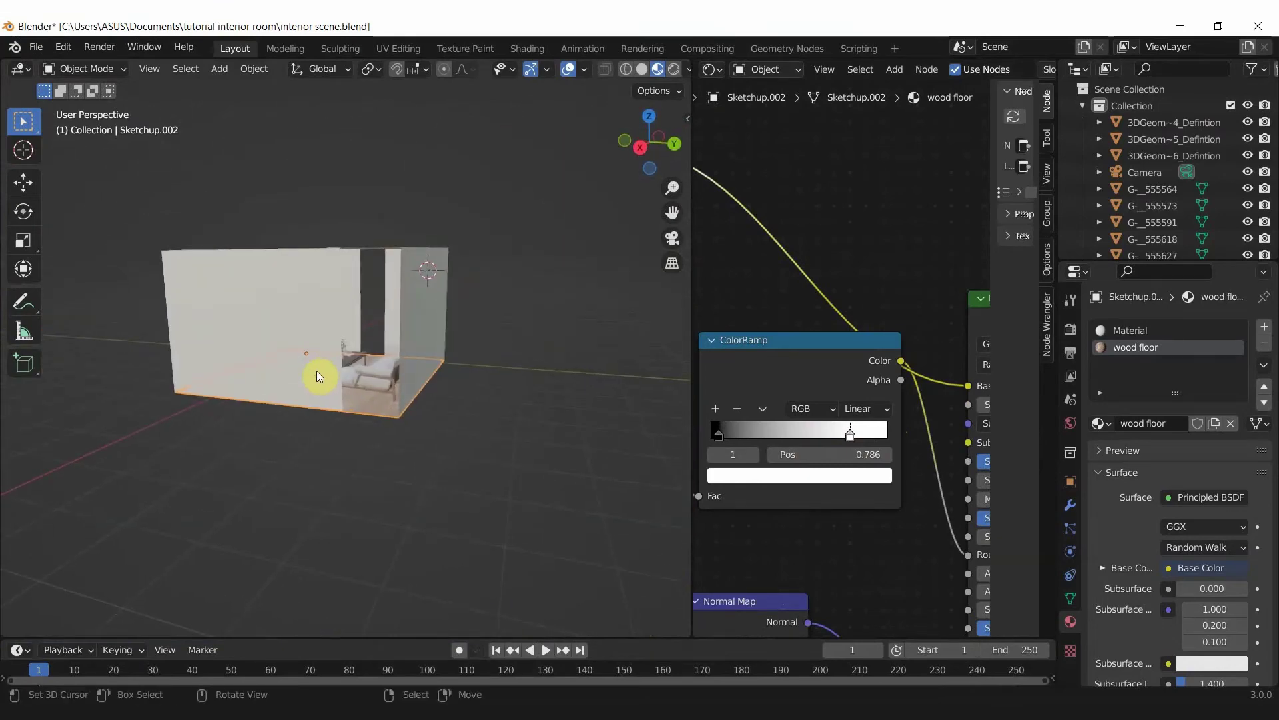
pyautogui.press('KP_0')
pyautogui.press('a')
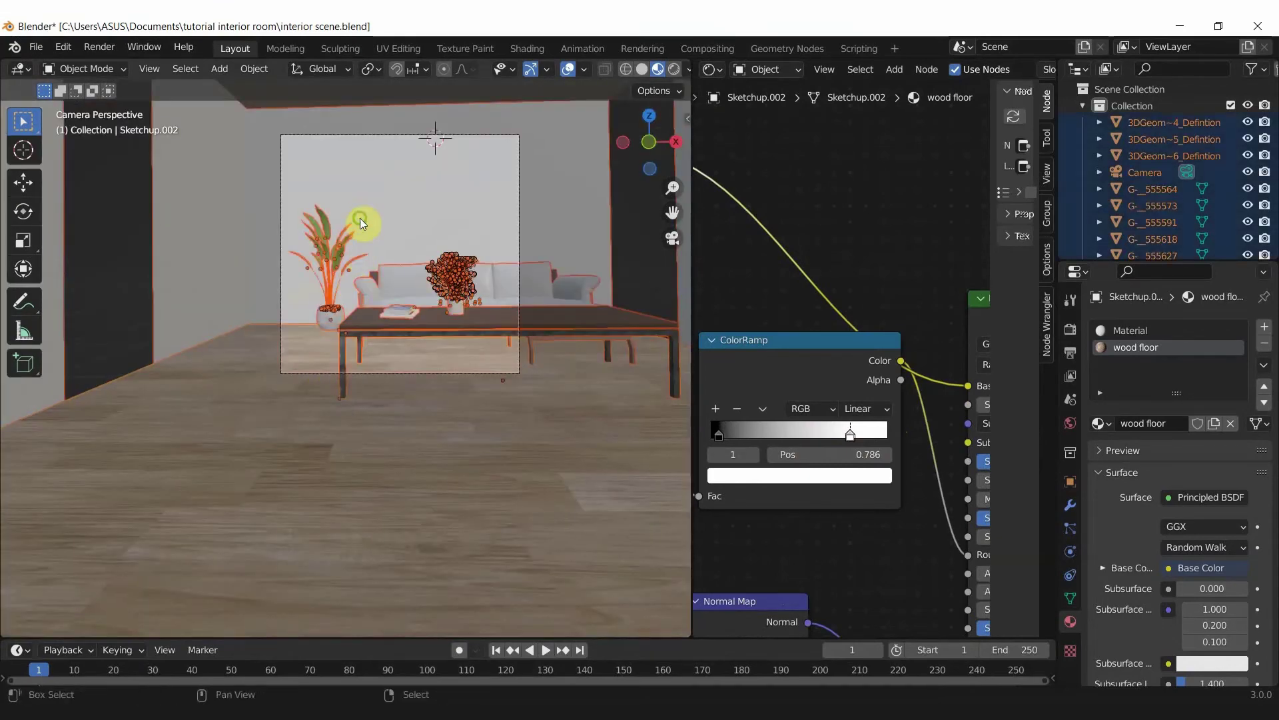
pyautogui.keyDown('shift'); pyautogui.moveTo(360, 217); pyautogui.dragTo(343, 330, button='middle'); pyautogui.keyUp('shift')
pyautogui.hotkey('alt', 'a')
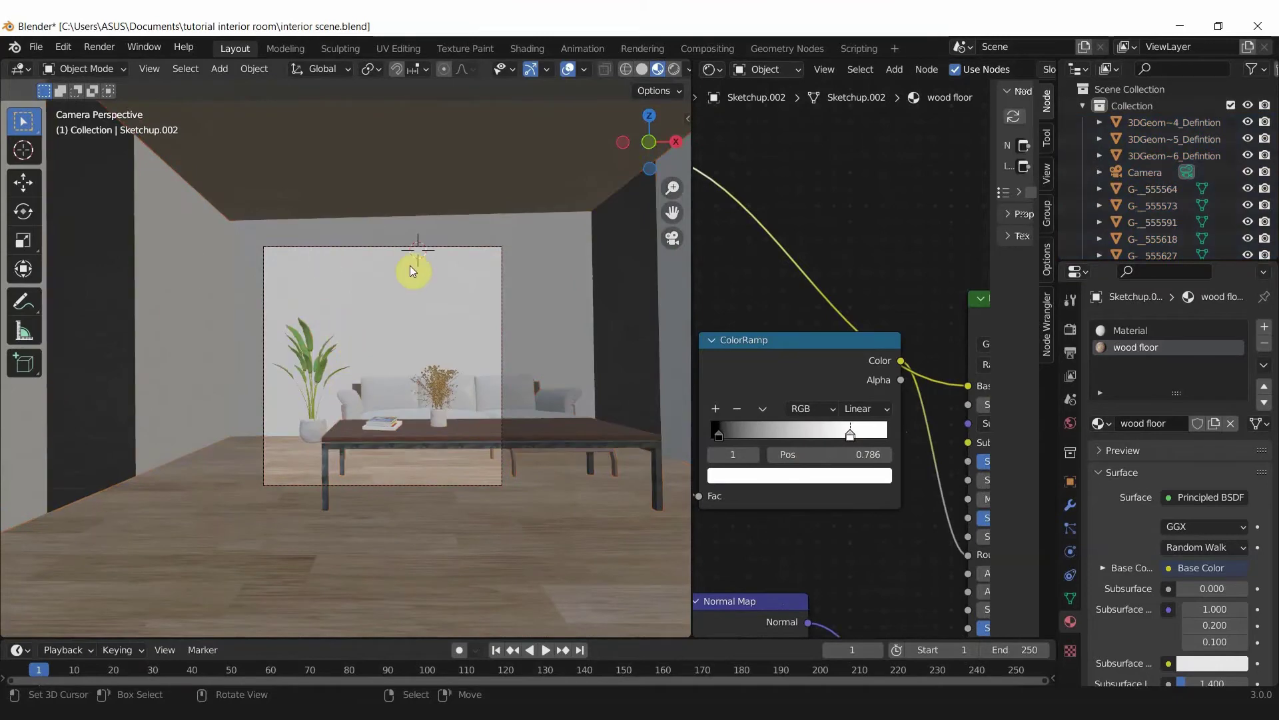
# - Orbit out around the room and select the wall object Sketchup
pyautogui.moveTo(410, 265)
pyautogui.mouseDown(button='middle')
pyautogui.moveTo(433, 333)
pyautogui.moveTo(315, 368)
pyautogui.mouseUp(button='middle')
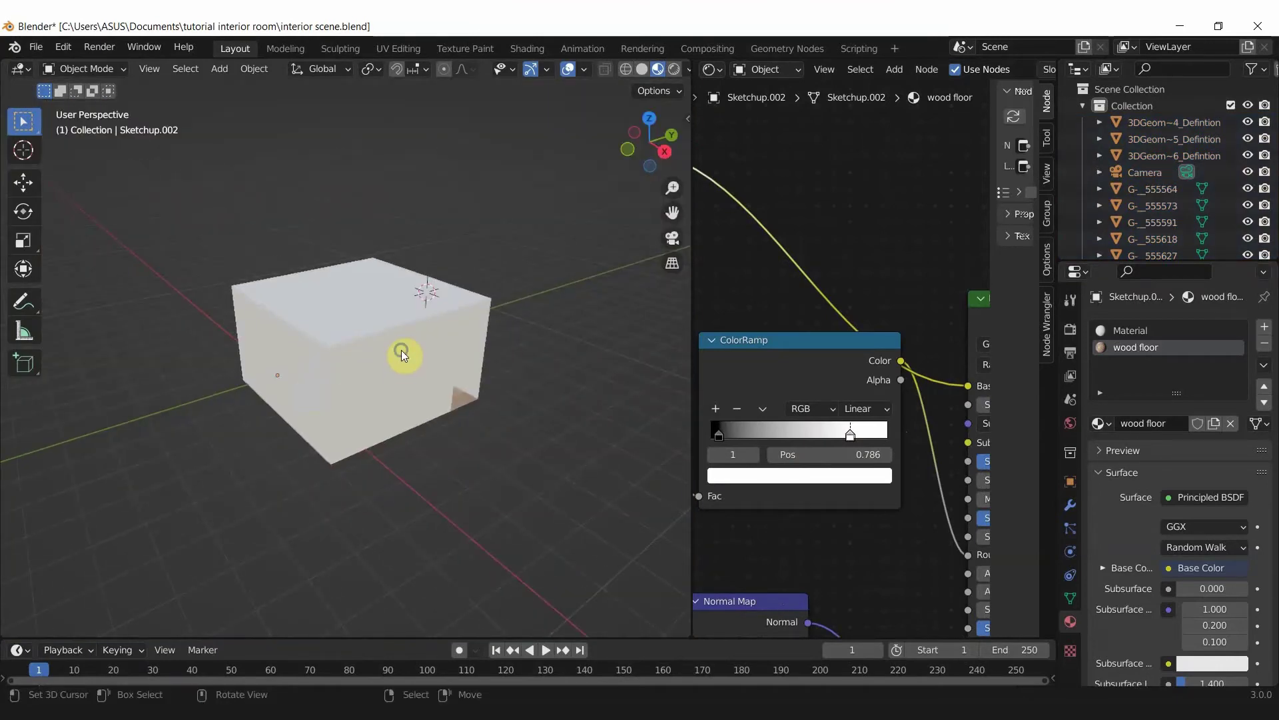
pyautogui.click(401, 350)
pyautogui.moveTo(342, 374)
pyautogui.mouseDown(button='middle')
pyautogui.moveTo(264, 336)
pyautogui.moveTo(205, 338)
pyautogui.moveTo(354, 316)
pyautogui.moveTo(485, 345)
pyautogui.moveTo(585, 344)
pyautogui.moveTo(677, 384)
pyautogui.moveTo(583, 348)
pyautogui.moveTo(451, 322)
pyautogui.moveTo(400, 285)
pyautogui.moveTo(446, 365)
pyautogui.moveTo(391, 327)
pyautogui.mouseUp(button='middle')
# - Reselect the main room object Sketchup and scroll to its material settings
pyautogui.click(405, 297)
pyautogui.click(249, 553)
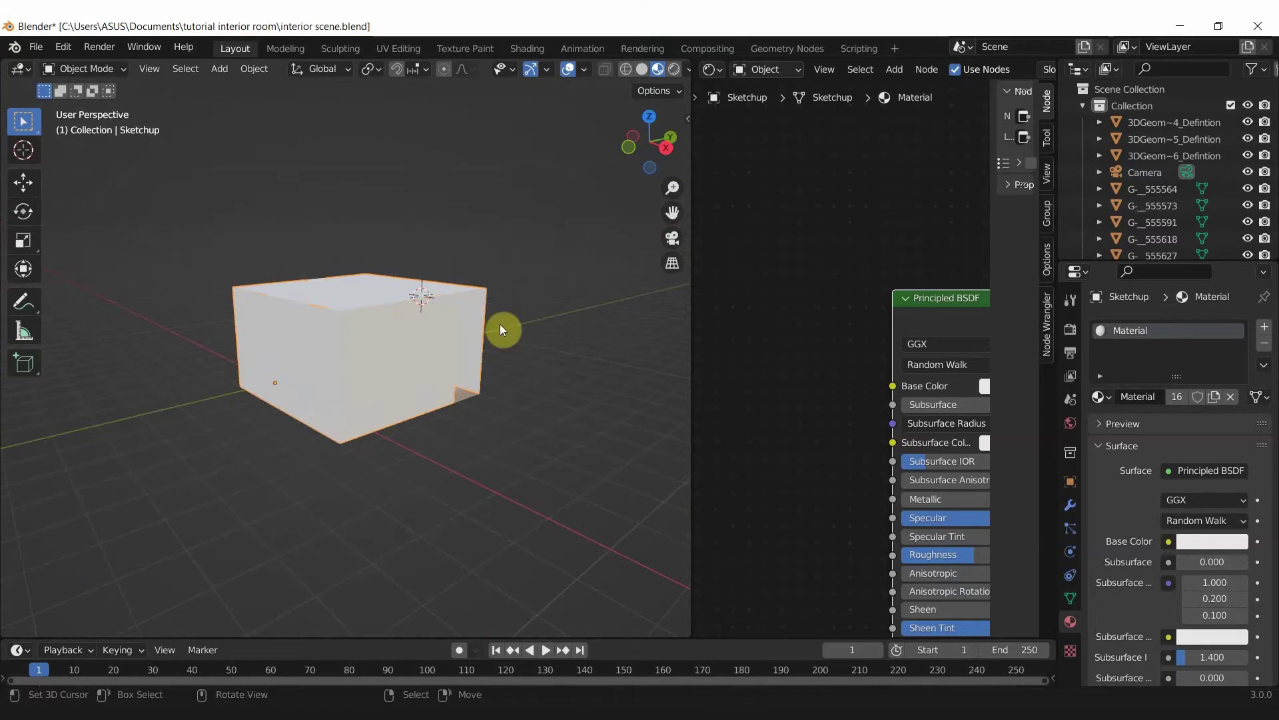
pyautogui.scroll(-2, 833, 327)
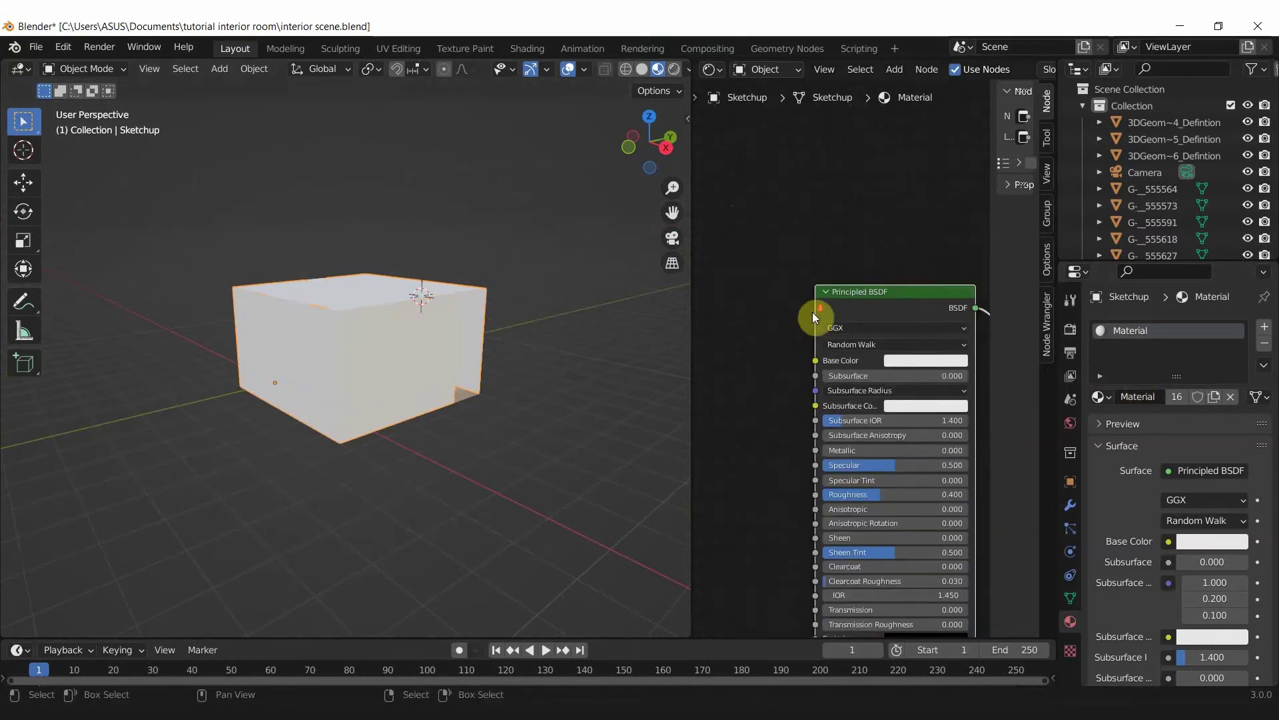
pyautogui.scroll(-3, 815, 316)
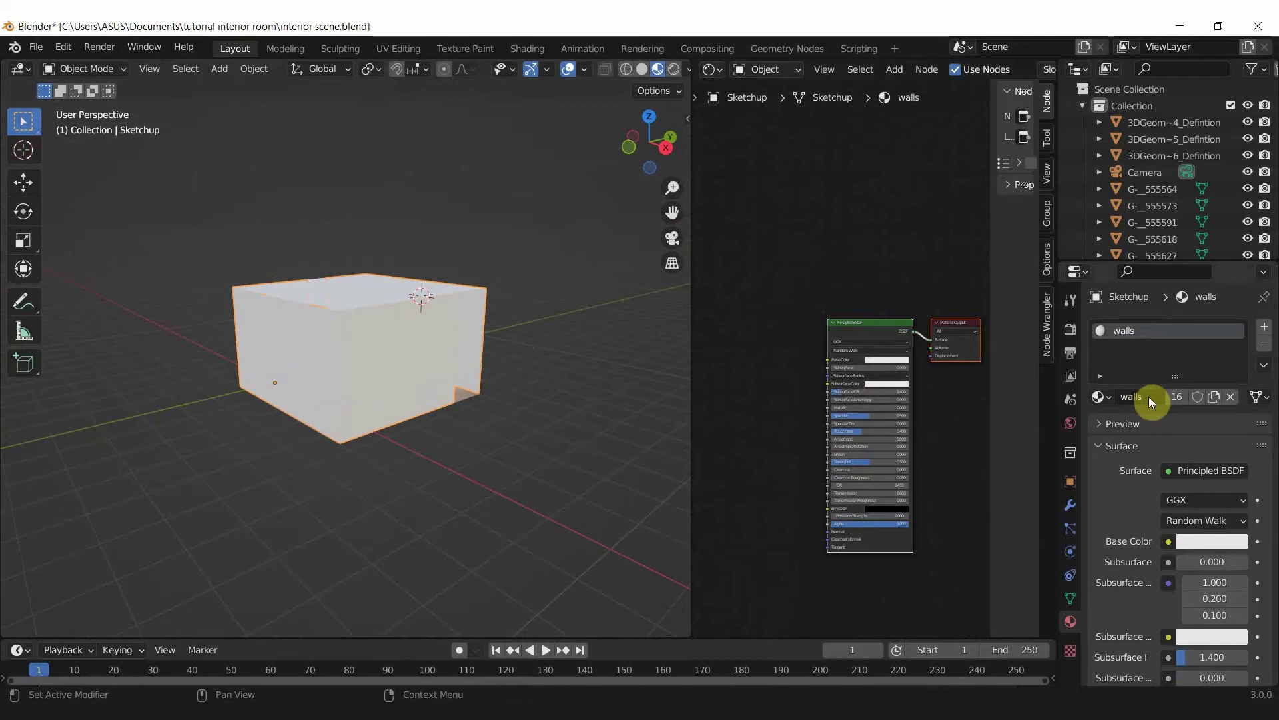
pyautogui.scroll(3, 407, 272)
pyautogui.scroll(-2, 474, 305)
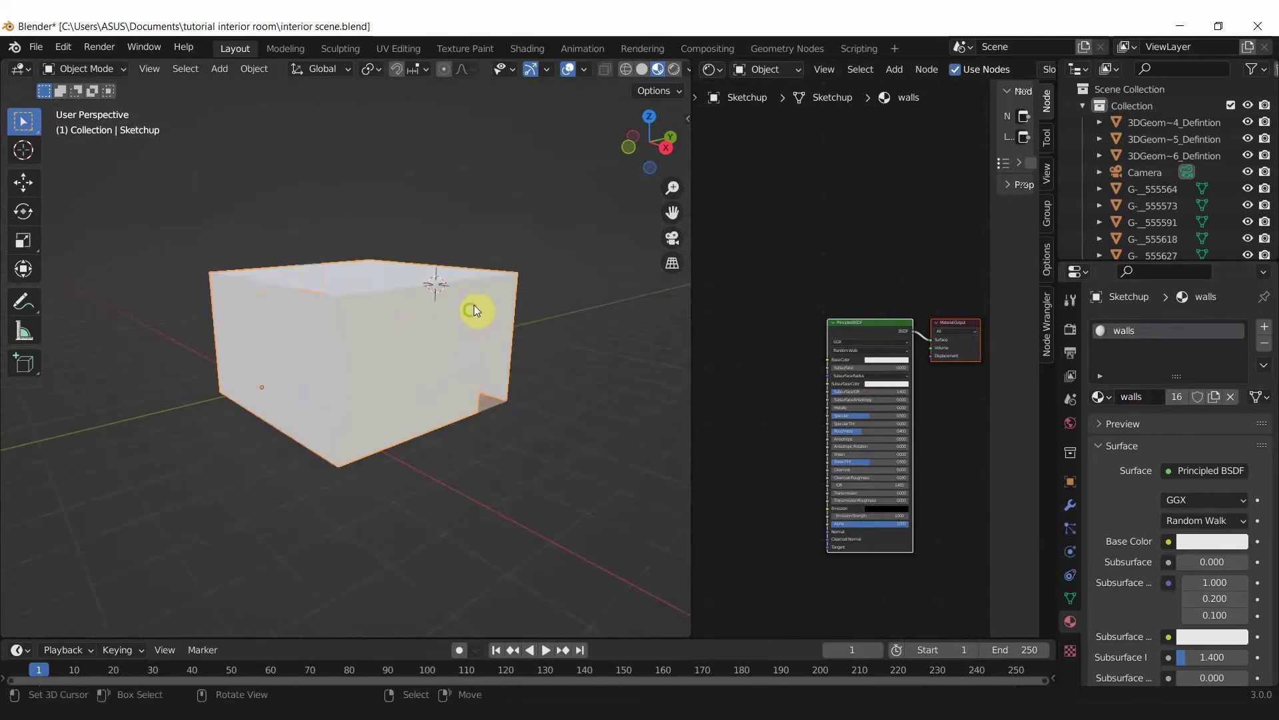
pyautogui.moveTo(473, 305); pyautogui.dragTo(382, 354, button='middle')
# - Center the walls' shader node and clear space beside it in the node editor
pyautogui.scroll(2, 809, 342)
pyautogui.scroll(2, 810, 341)
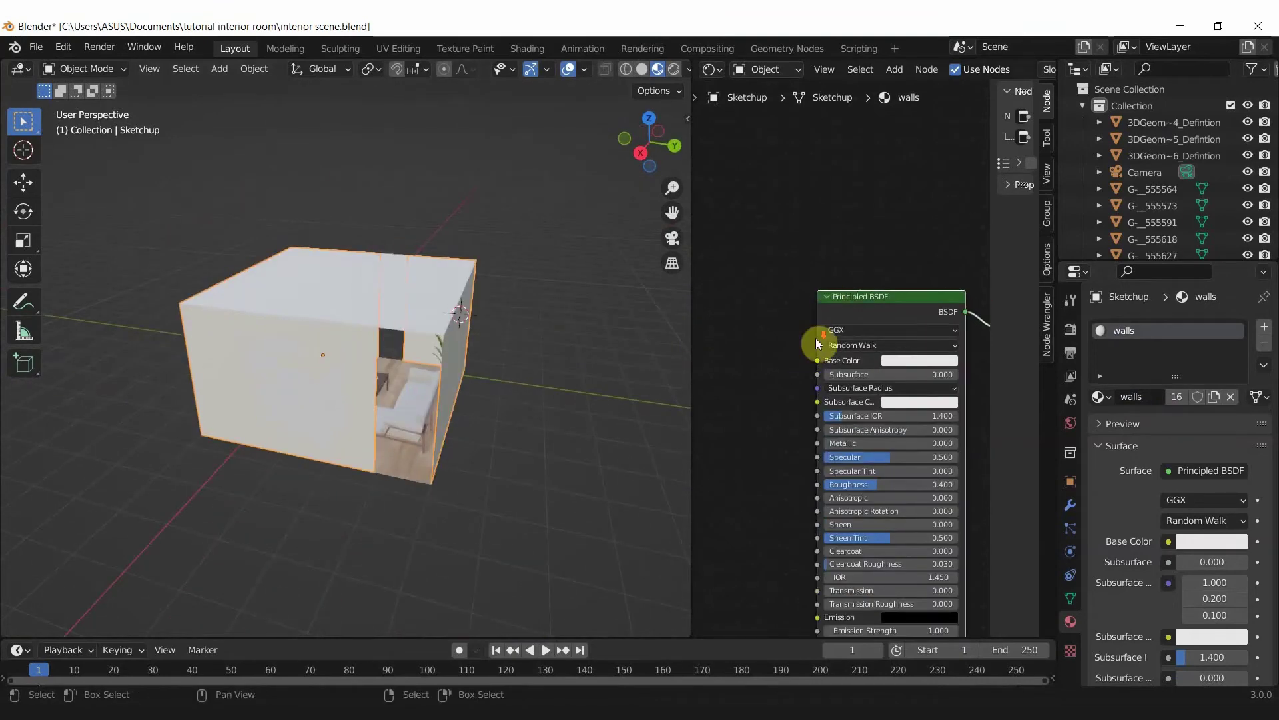
pyautogui.scroll(-3, 817, 343)
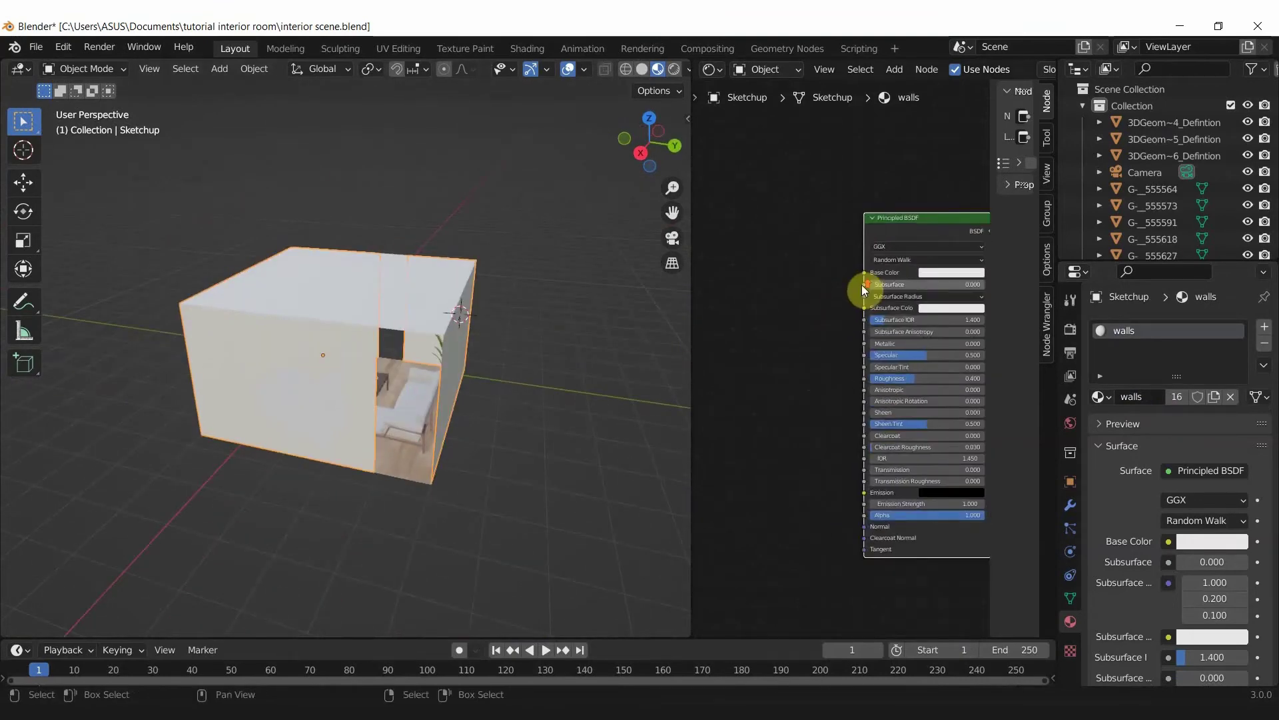
pyautogui.scroll(2, 886, 326)
pyautogui.scroll(1, 888, 306)
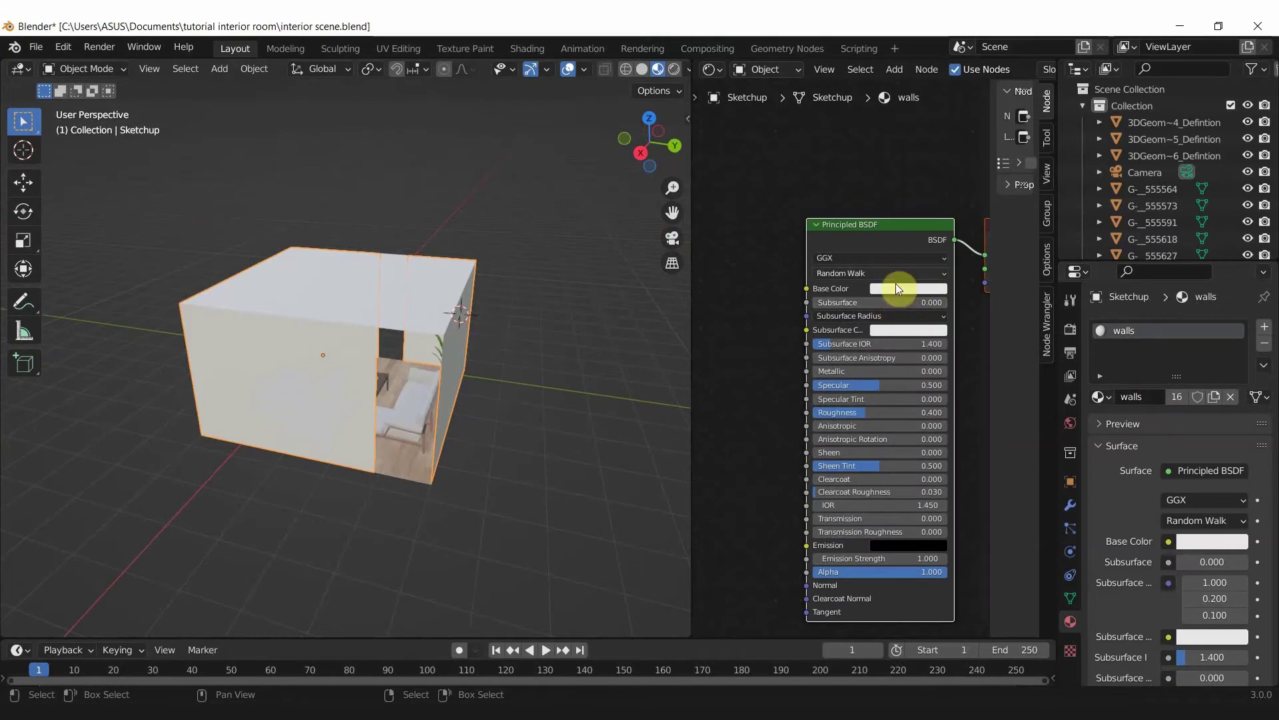
pyautogui.moveTo(896, 288); pyautogui.dragTo(880, 275, button='middle')
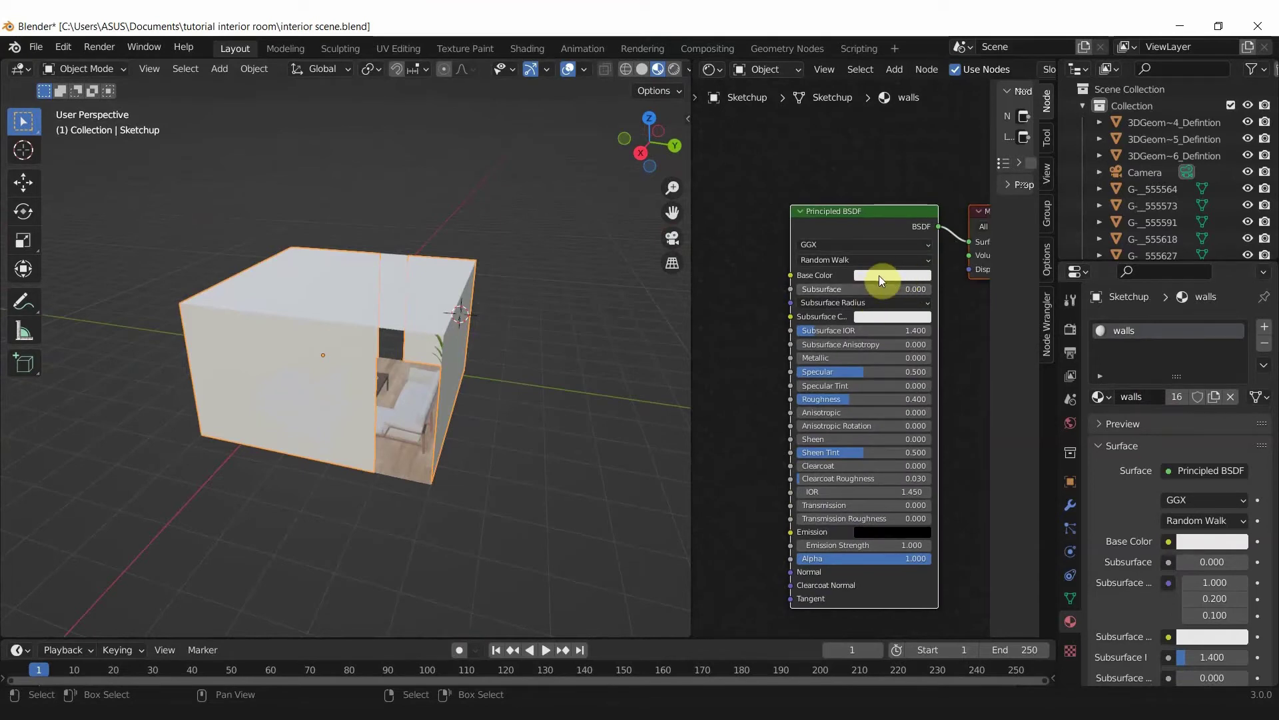
pyautogui.scroll(-2, 880, 276)
pyautogui.keyDown('ctrl'); pyautogui.scroll(2, 866, 286); pyautogui.keyUp('ctrl')
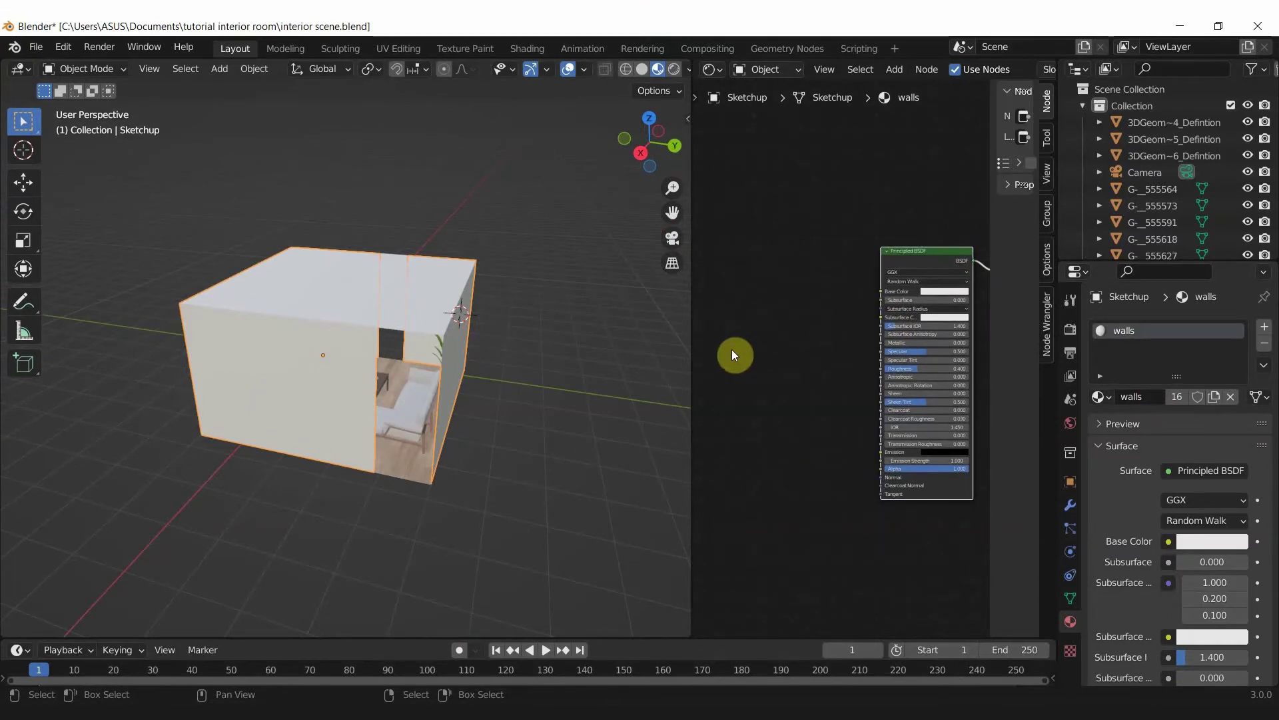
pyautogui.moveTo(731, 350); pyautogui.dragTo(745, 340, button='middle')
# - Add an Image Texture node to the walls material, left of the shader
pyautogui.hotkey('shift', 'a')
pyautogui.write('image')
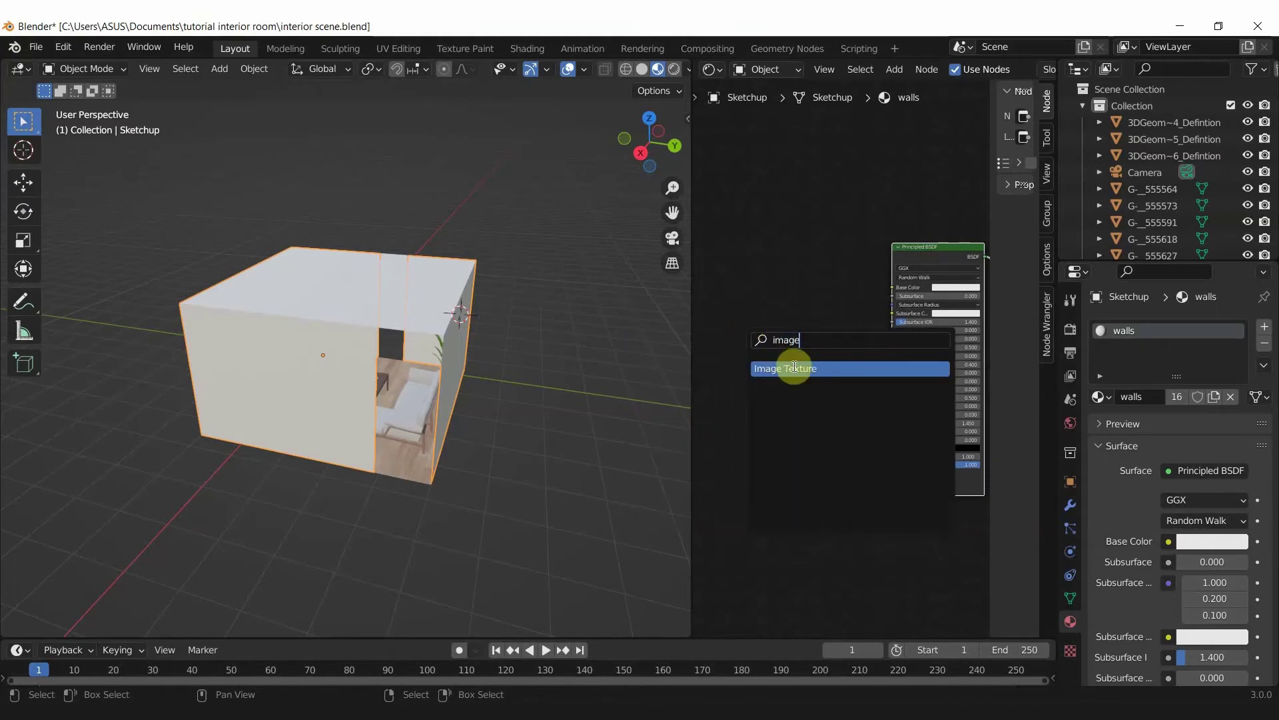
pyautogui.click(795, 368)
pyautogui.click(786, 341)
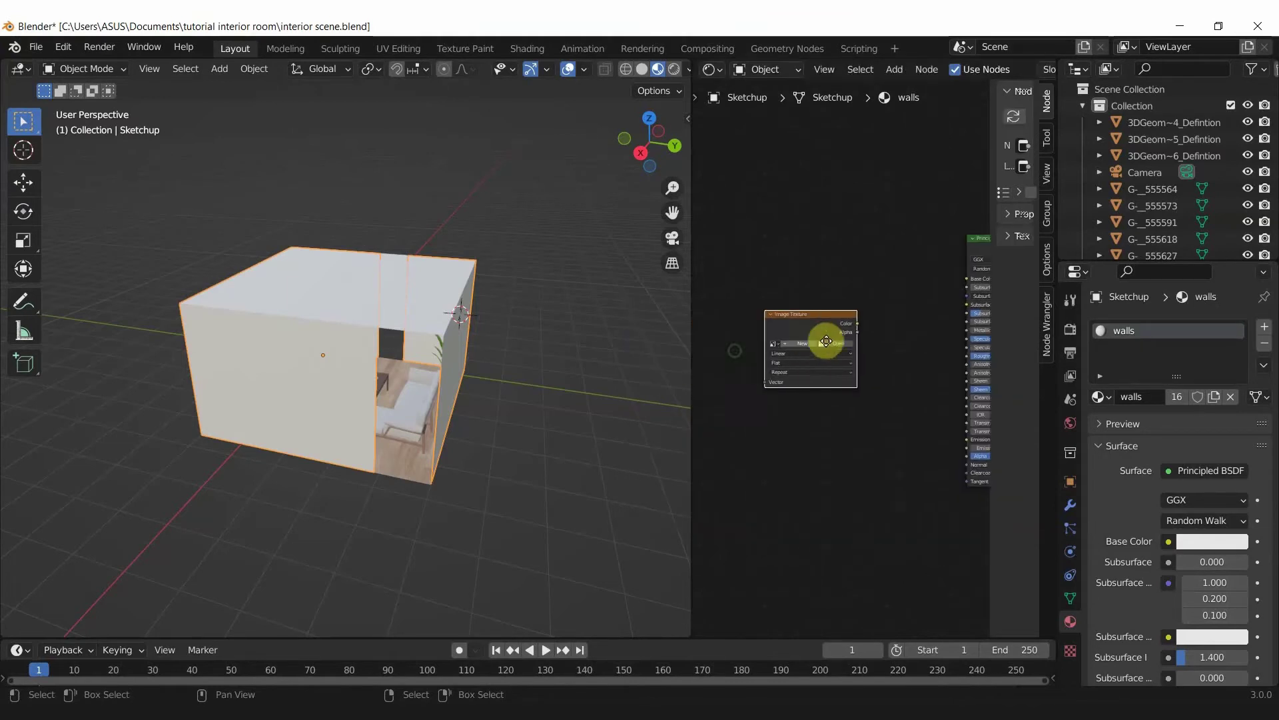
pyautogui.moveTo(819, 331); pyautogui.dragTo(769, 330)
pyautogui.scroll(-1, 824, 306)
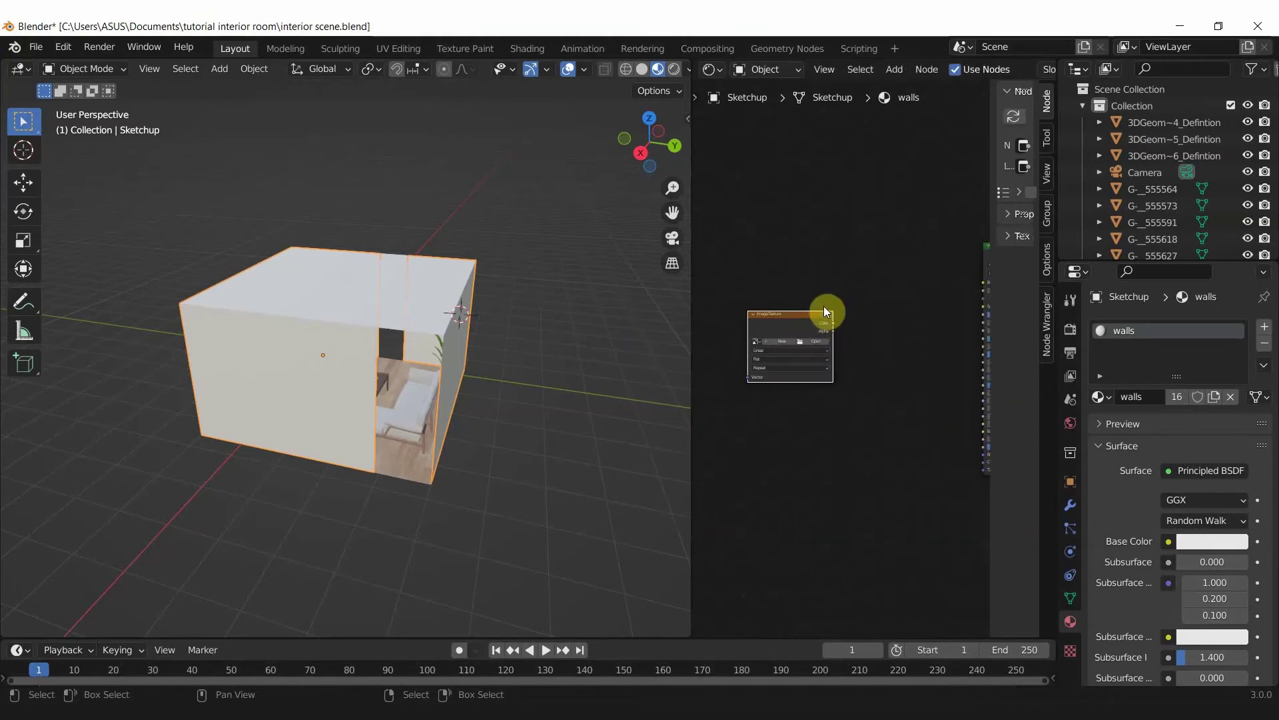
# - Add a Normal Map node and feed the texture colour into it
pyautogui.hotkey('shift', 'a')
pyautogui.click(898, 341)
pyautogui.write('normal')
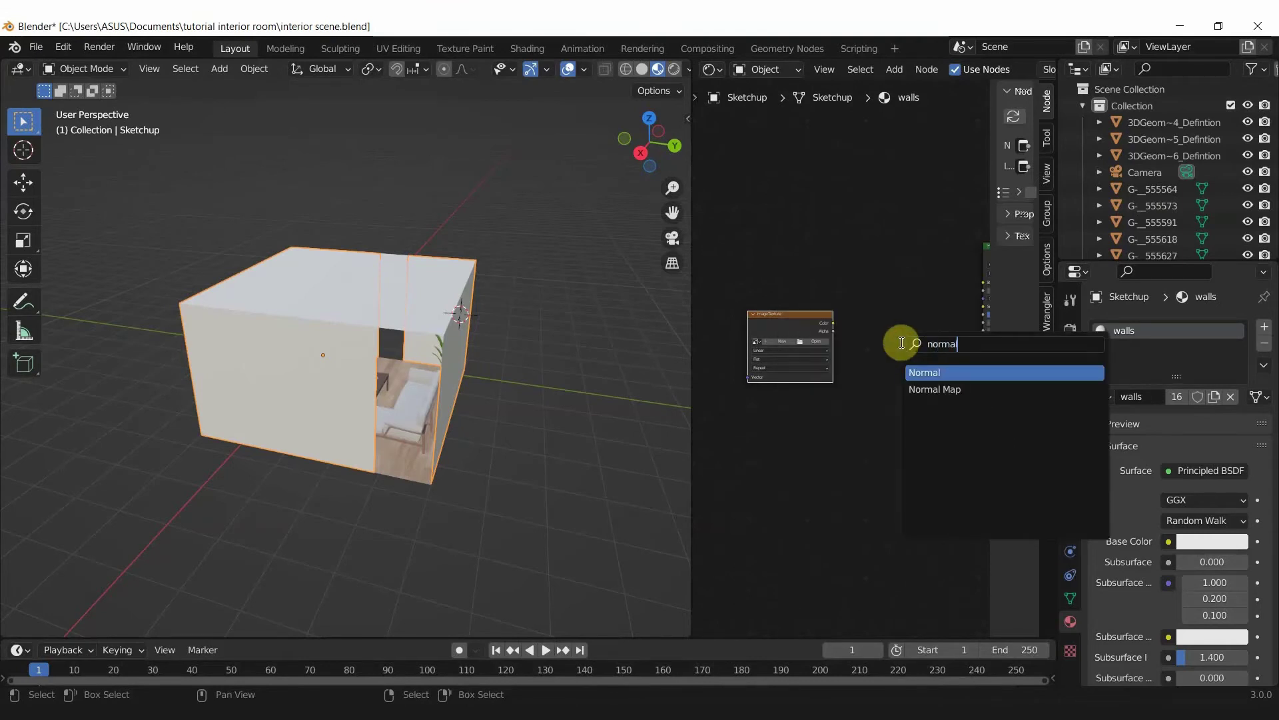
pyautogui.click(1000, 390)
pyautogui.click(939, 329)
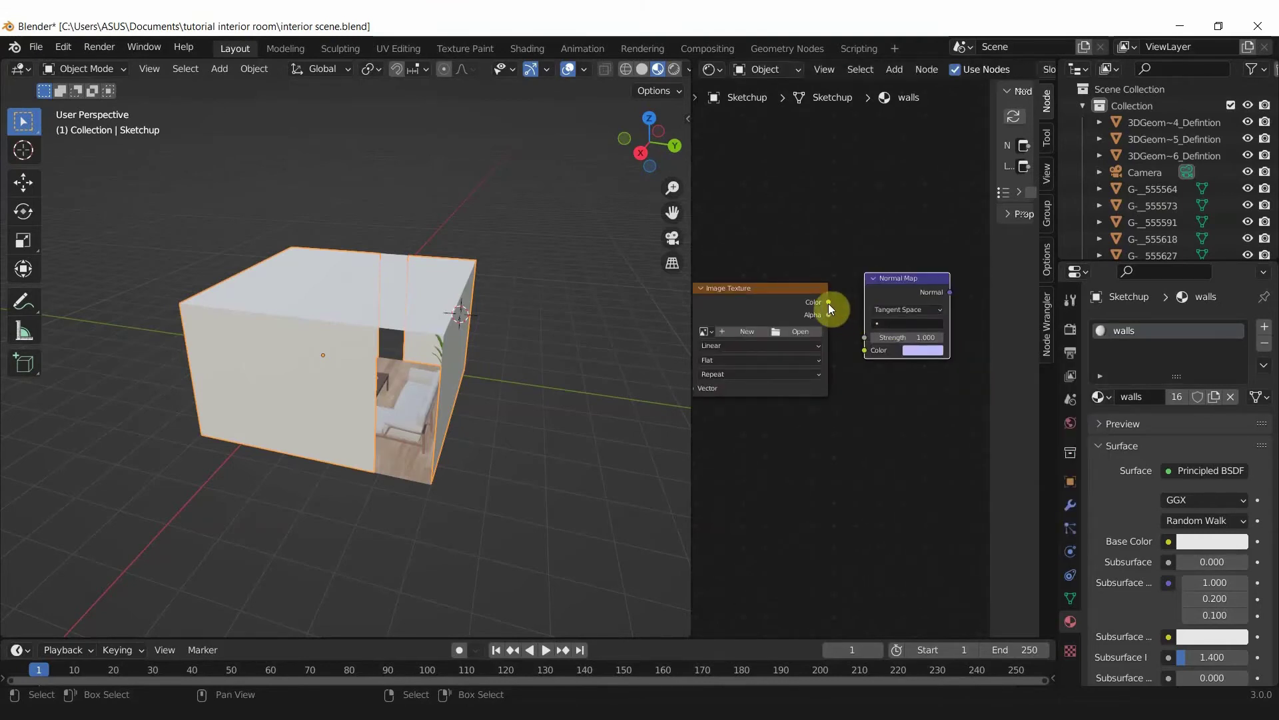
pyautogui.moveTo(829, 302); pyautogui.dragTo(865, 350)
pyautogui.scroll(-2, 827, 294)
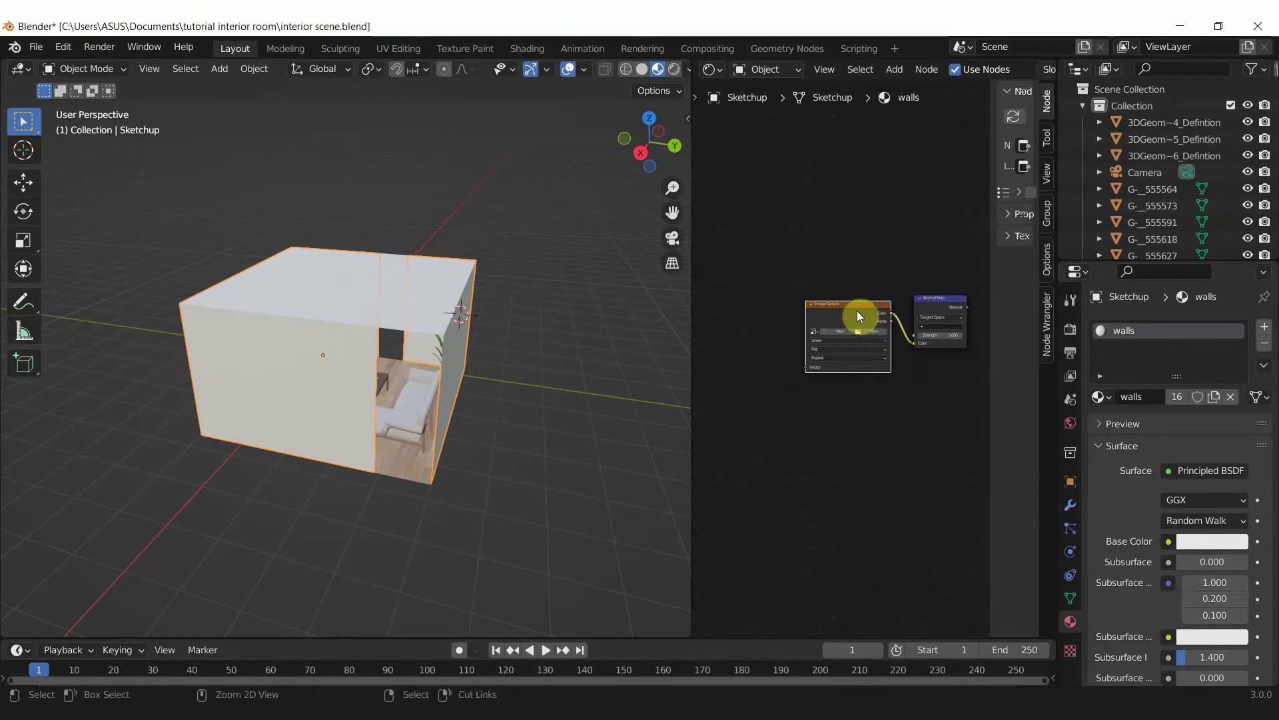
# - Add mapping controls to the texture and plug the Normal Map into the shader's Normal
pyautogui.hotkey('ctrl', 't')
pyautogui.scroll(-1, 820, 305)
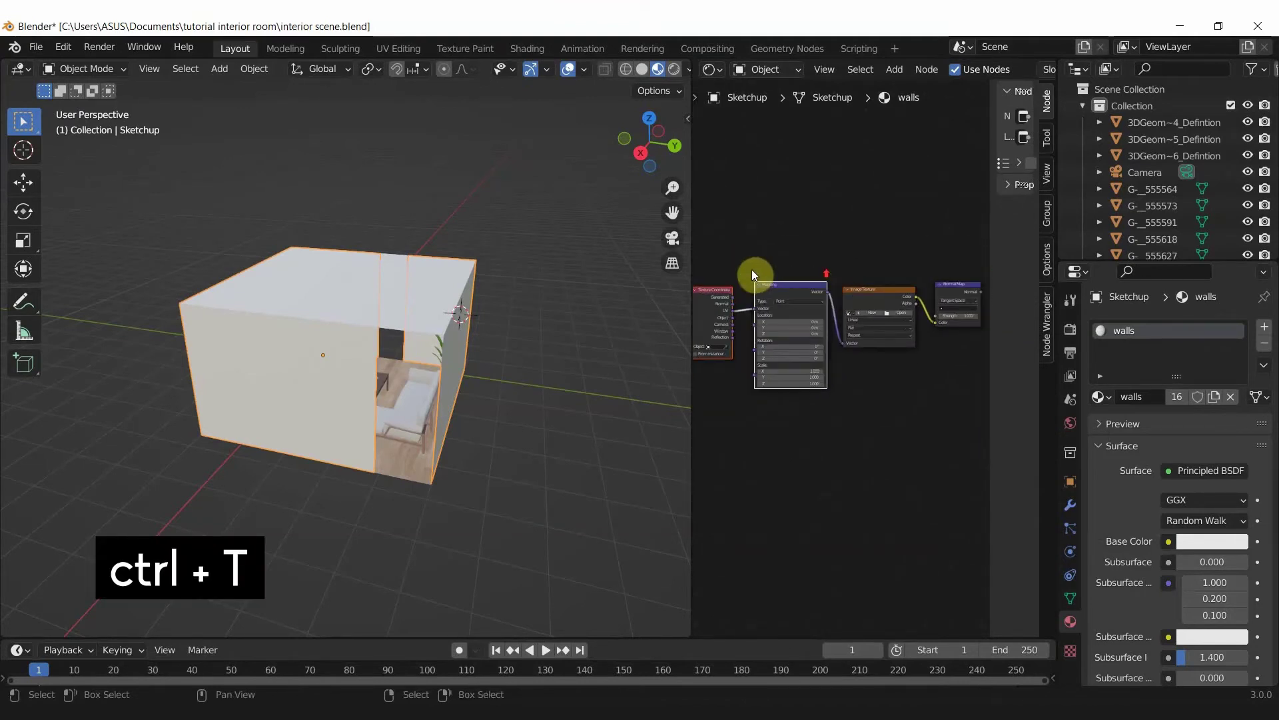
pyautogui.scroll(4, 714, 357)
pyautogui.keyDown('ctrl'); pyautogui.scroll(-5, 823, 308); pyautogui.keyUp('ctrl')
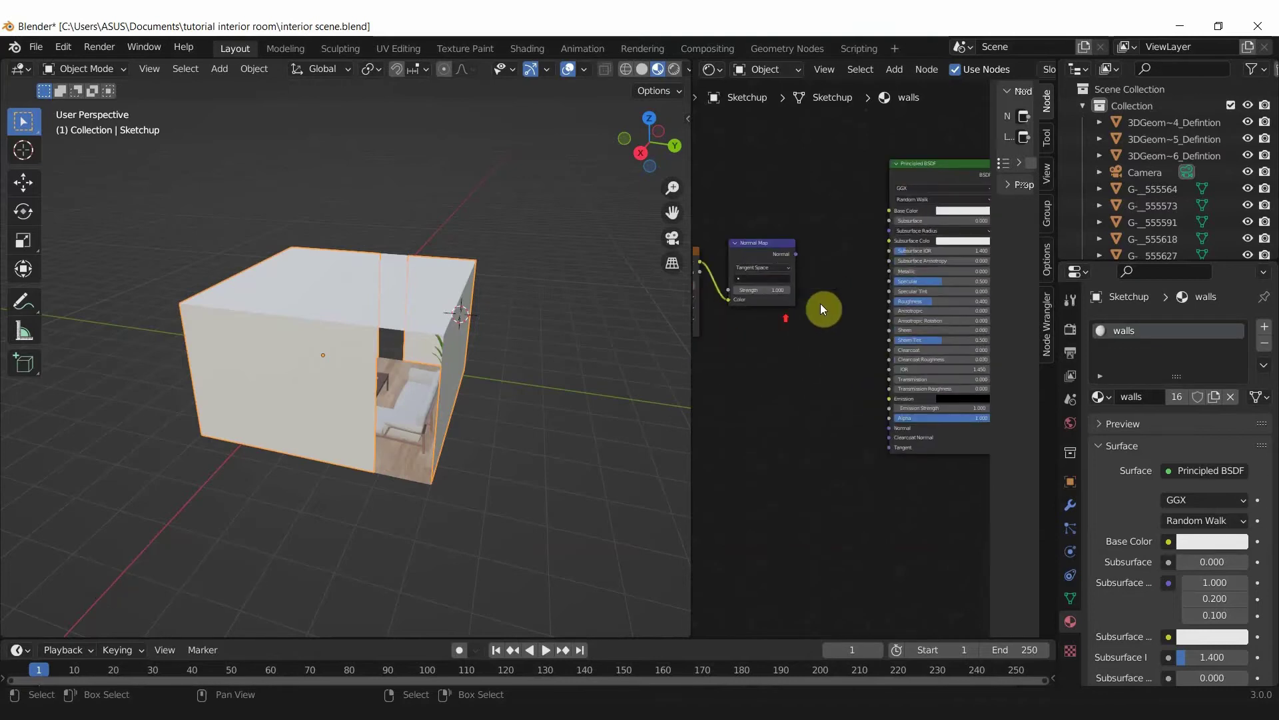
pyautogui.scroll(1, 821, 303)
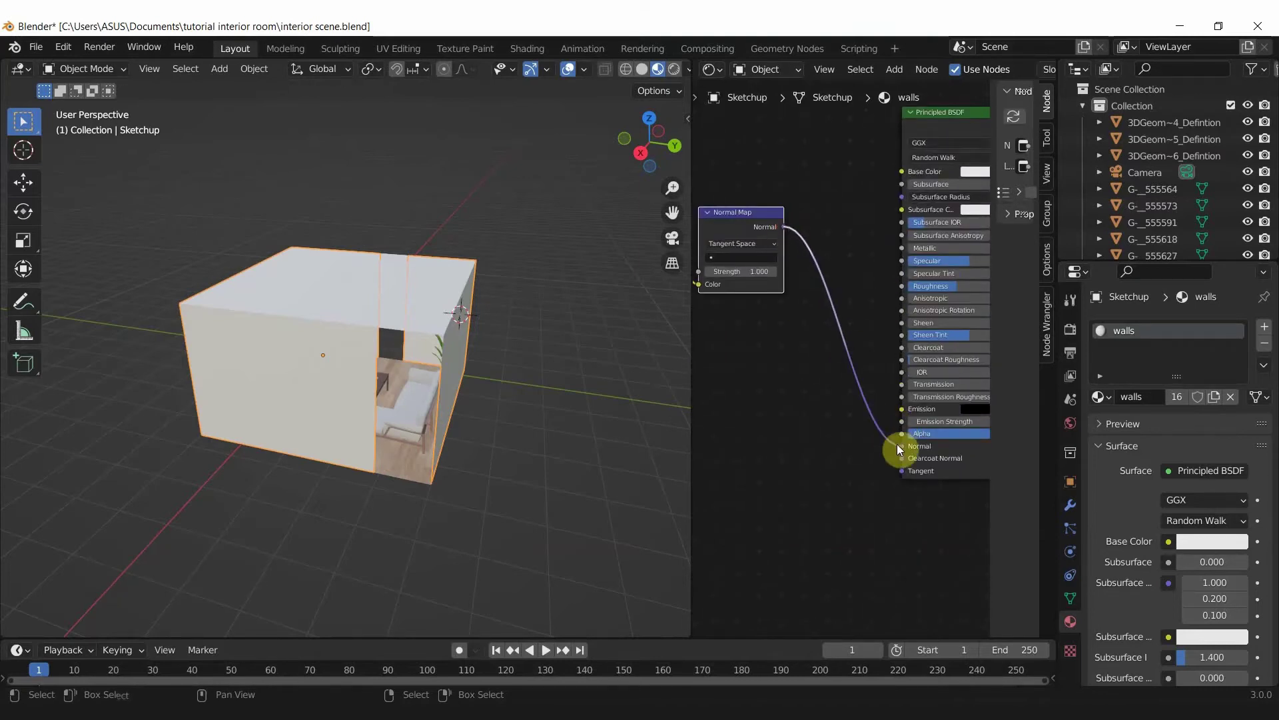
pyautogui.moveTo(897, 444); pyautogui.dragTo(897, 445)
pyautogui.scroll(-2, 850, 373)
# - UV-unwrap all faces of the walls in Edit Mode, then return to Object Mode
pyautogui.moveTo(600, 426)
pyautogui.mouseDown(button='middle')
pyautogui.moveTo(484, 459)
pyautogui.moveTo(518, 400)
pyautogui.moveTo(457, 420)
pyautogui.mouseUp(button='middle')
pyautogui.press('Tab')
pyautogui.moveTo(434, 351)
pyautogui.mouseDown(button='middle')
pyautogui.moveTo(300, 334)
pyautogui.moveTo(297, 356)
pyautogui.moveTo(489, 346)
pyautogui.mouseUp(button='middle')
pyautogui.press('a')
pyautogui.press('u')
pyautogui.click(410, 336)
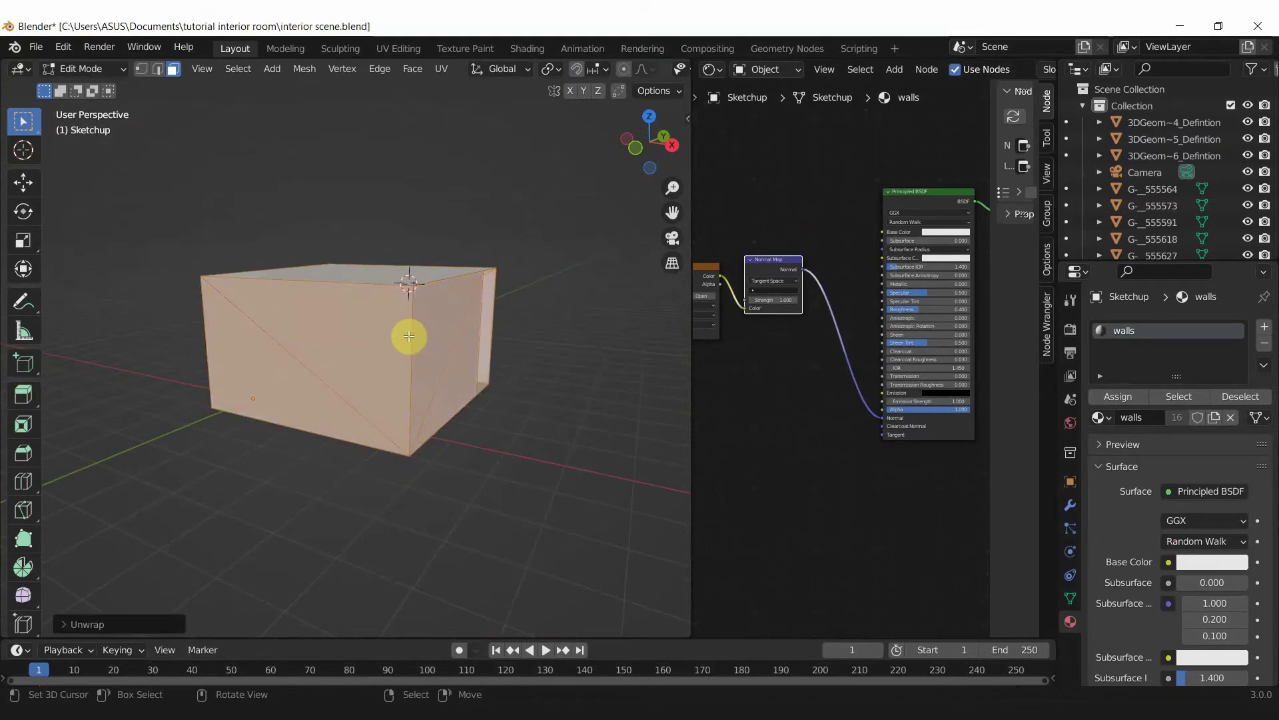
pyautogui.press('Tab')
pyautogui.scroll(2, 806, 317)
pyautogui.scroll(2, 898, 350)
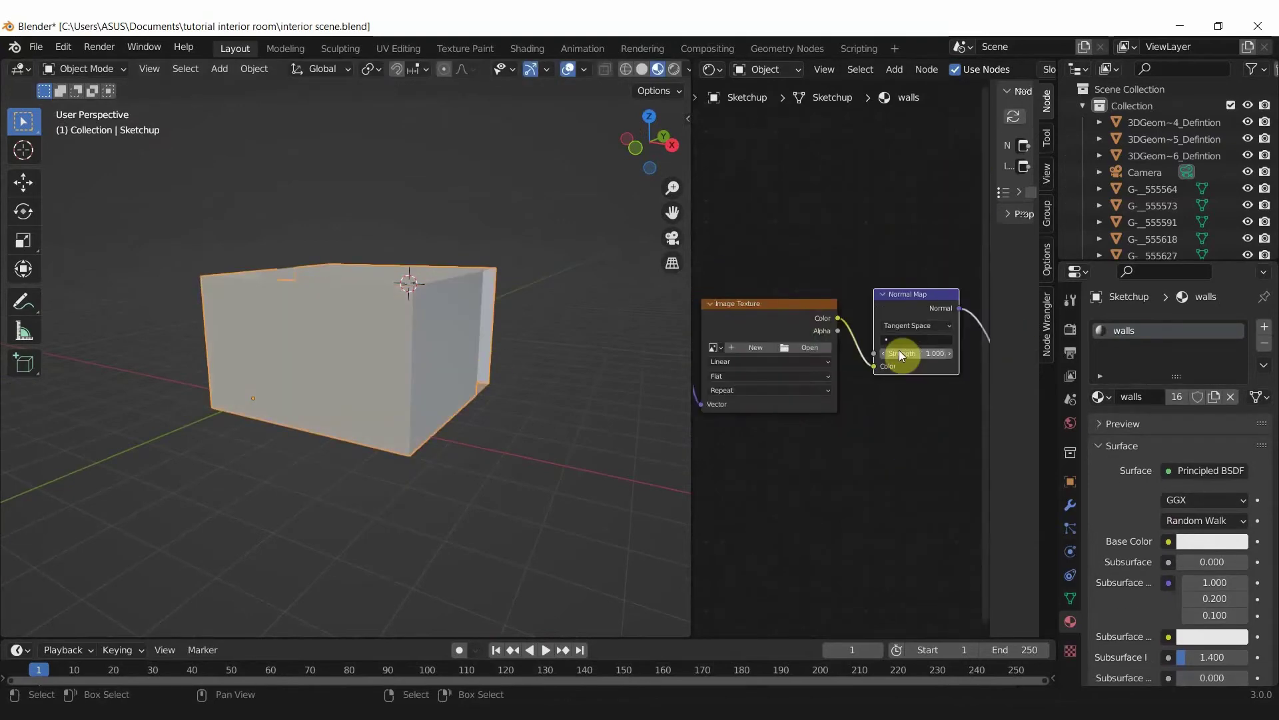
# - Load WhiteStuccoWall03_2K_Normal.png into the walls' Image Texture node
pyautogui.click(806, 349)
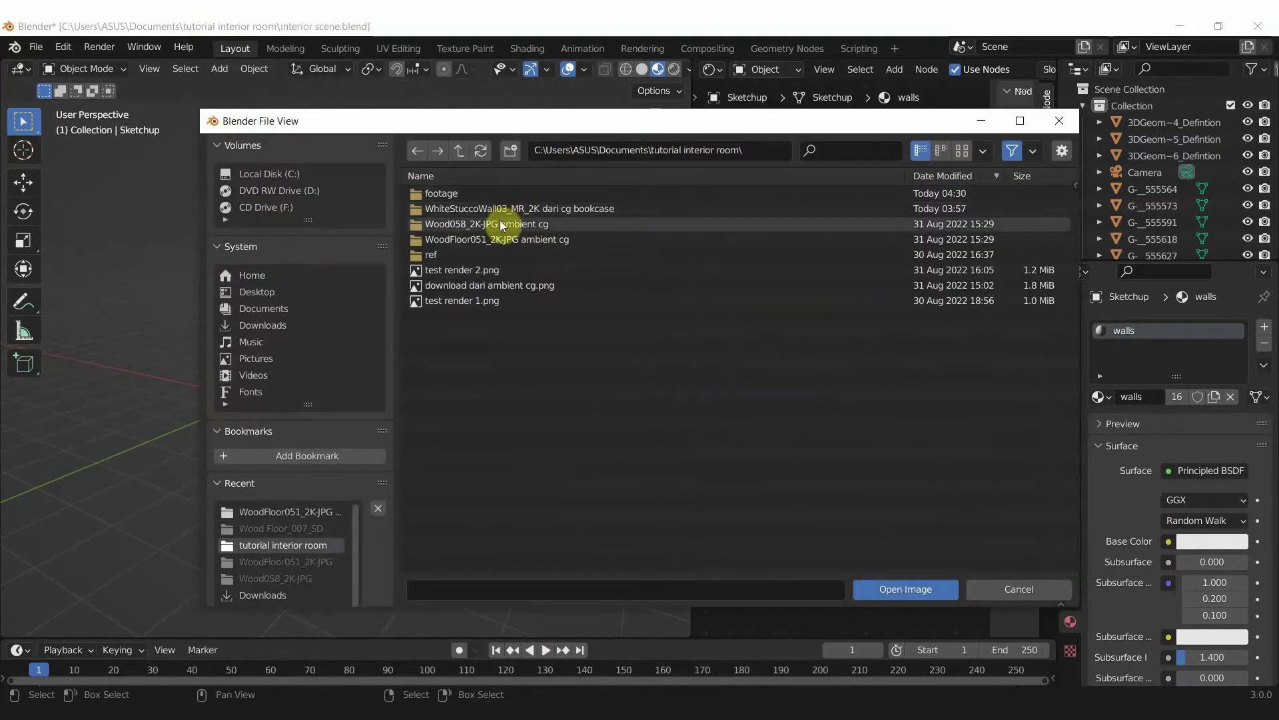
pyautogui.doubleClick(504, 208)
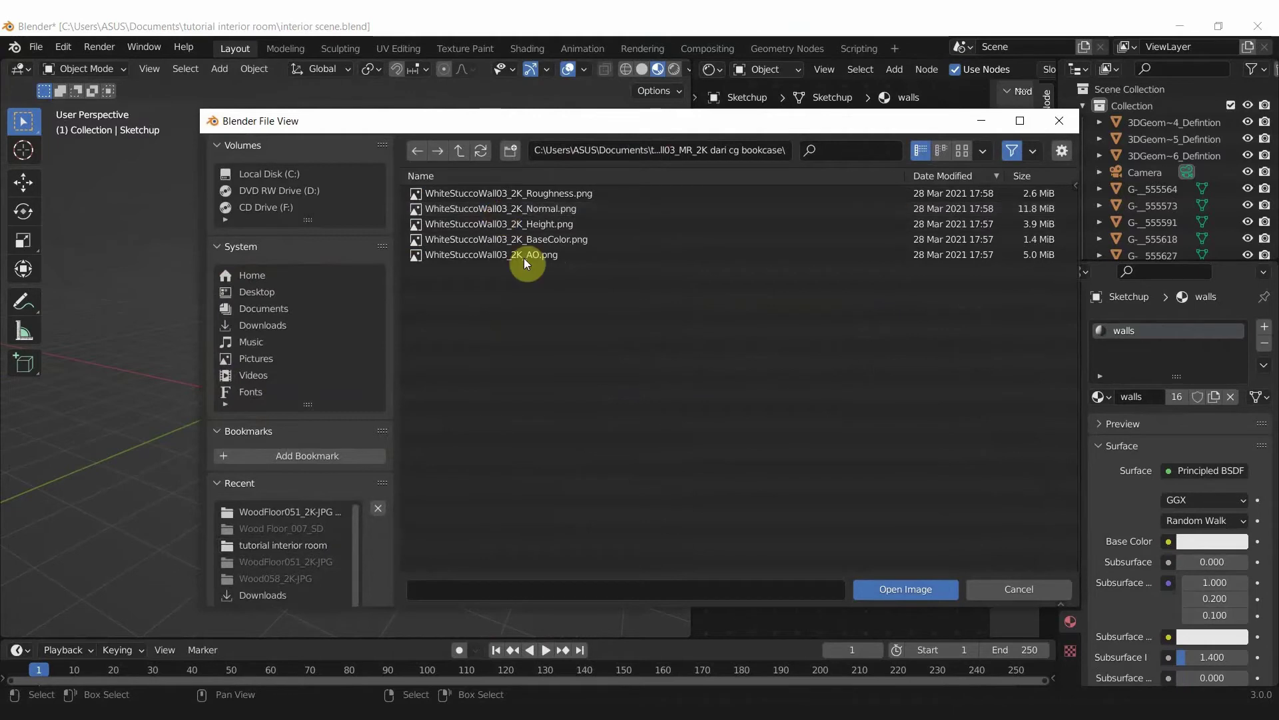
pyautogui.click(558, 209)
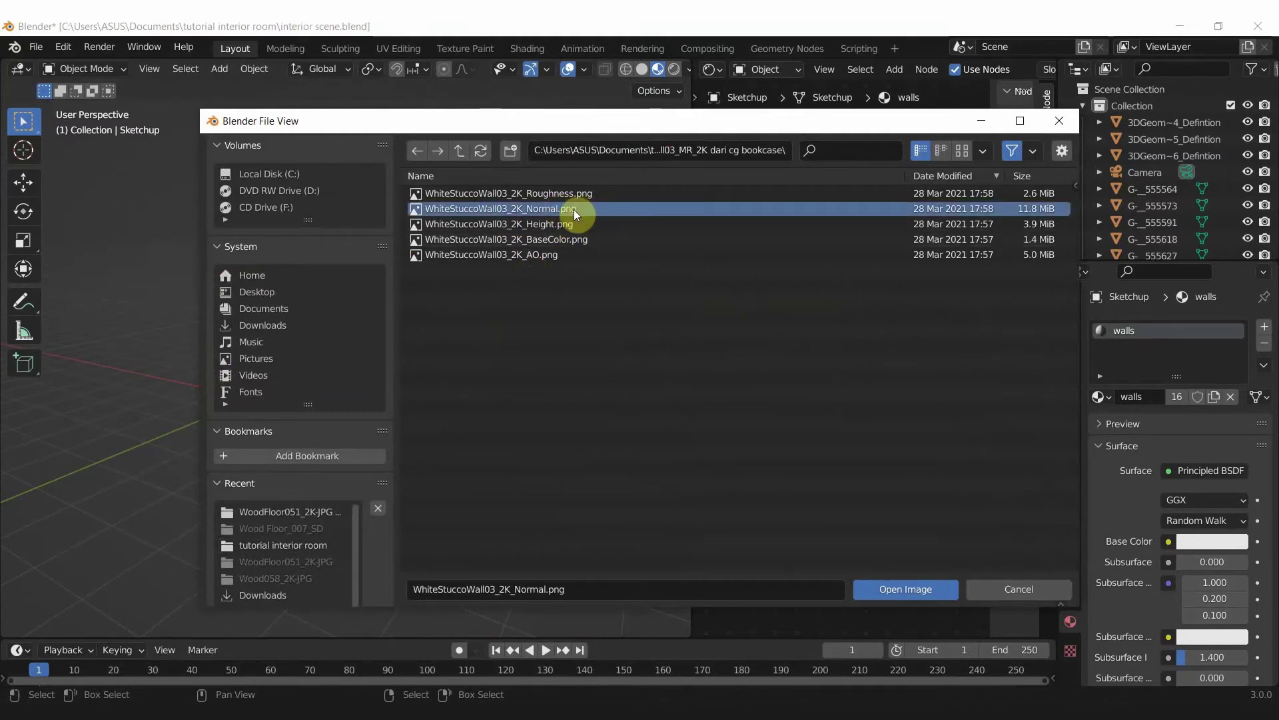
pyautogui.doubleClick(574, 210)
pyautogui.scroll(5, 447, 288)
pyautogui.scroll(-2, 442, 282)
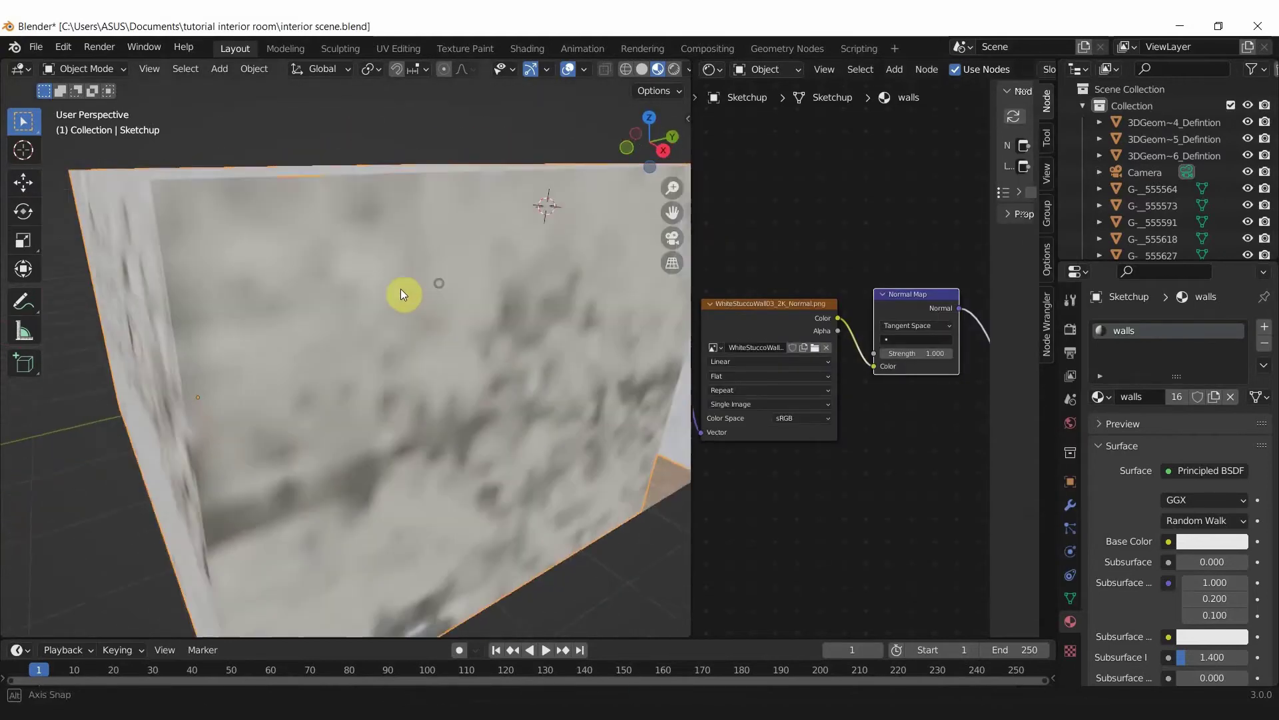
pyautogui.scroll(-3, 363, 288)
pyautogui.scroll(-1, 410, 285)
# - Isolate the walls in local view and zoom in to face a wall squarely
pyautogui.press('KP_Divide')
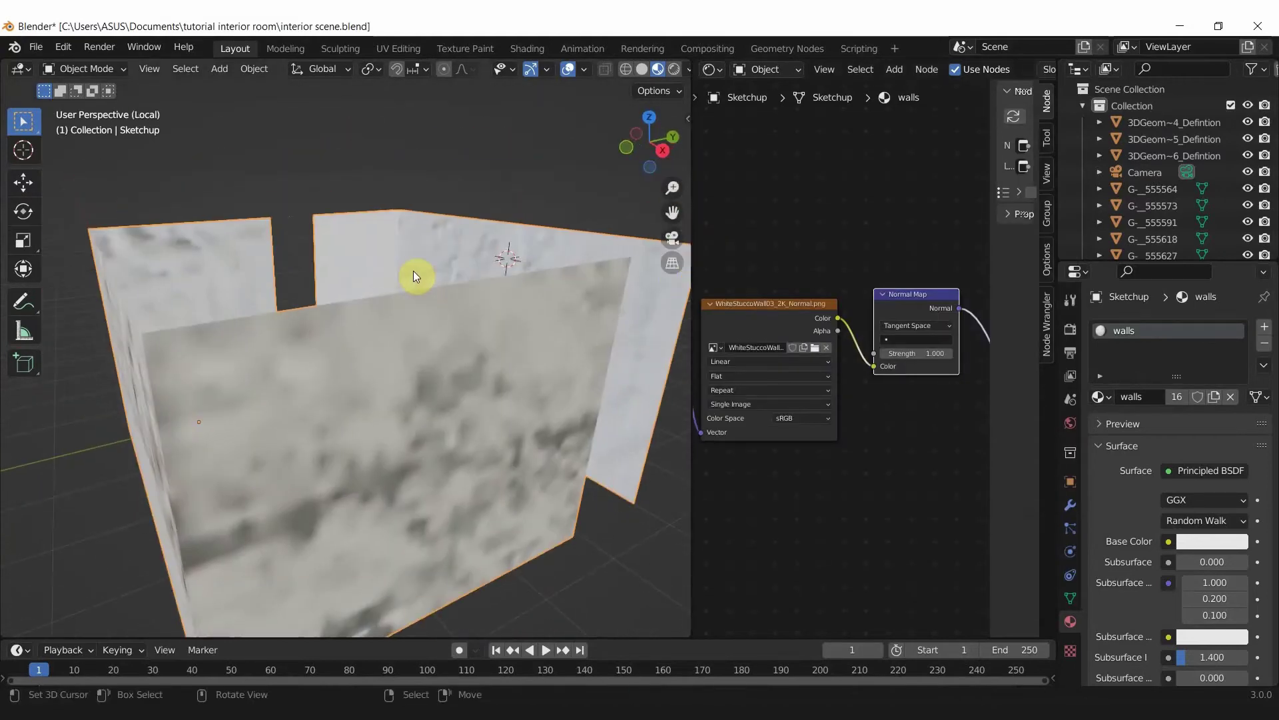
pyautogui.moveTo(413, 271)
pyautogui.mouseDown(button='middle')
pyautogui.moveTo(508, 308)
pyautogui.moveTo(417, 234)
pyautogui.moveTo(494, 438)
pyautogui.moveTo(471, 457)
pyautogui.mouseUp(button='middle')
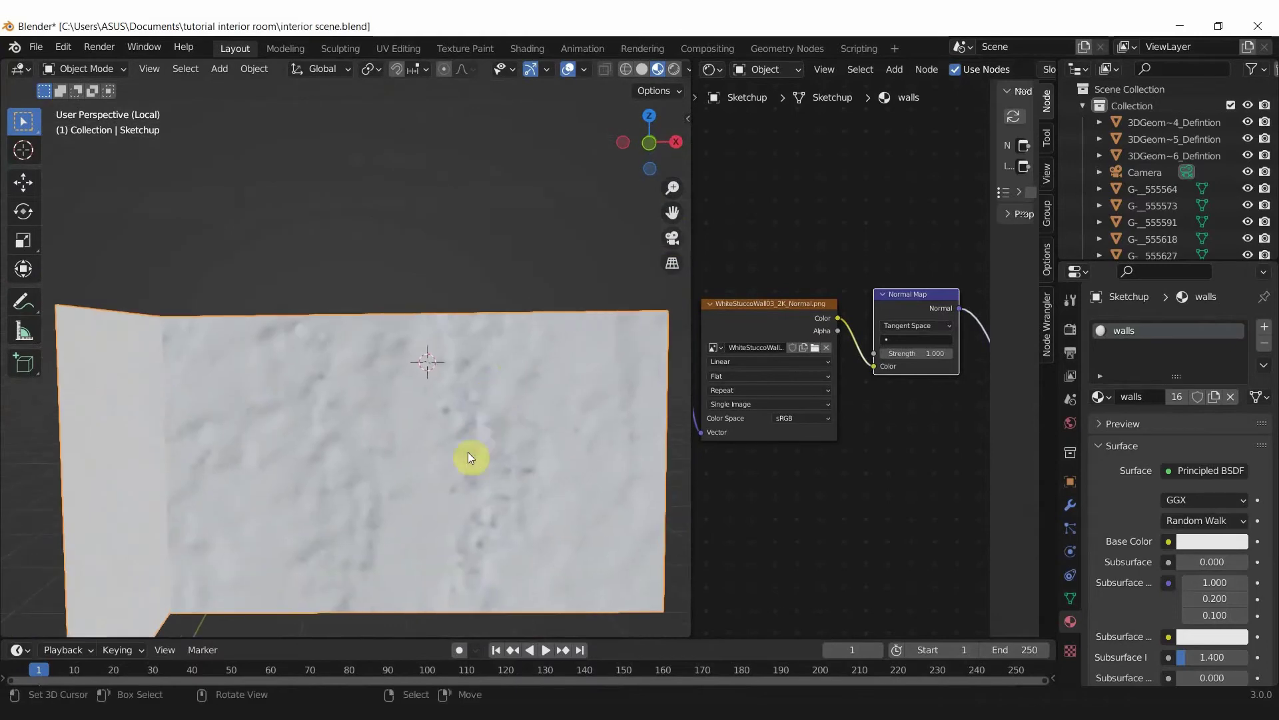
pyautogui.scroll(2, 449, 477)
pyautogui.scroll(2, 475, 503)
pyautogui.moveTo(376, 168); pyautogui.dragTo(383, 193, button='middle')
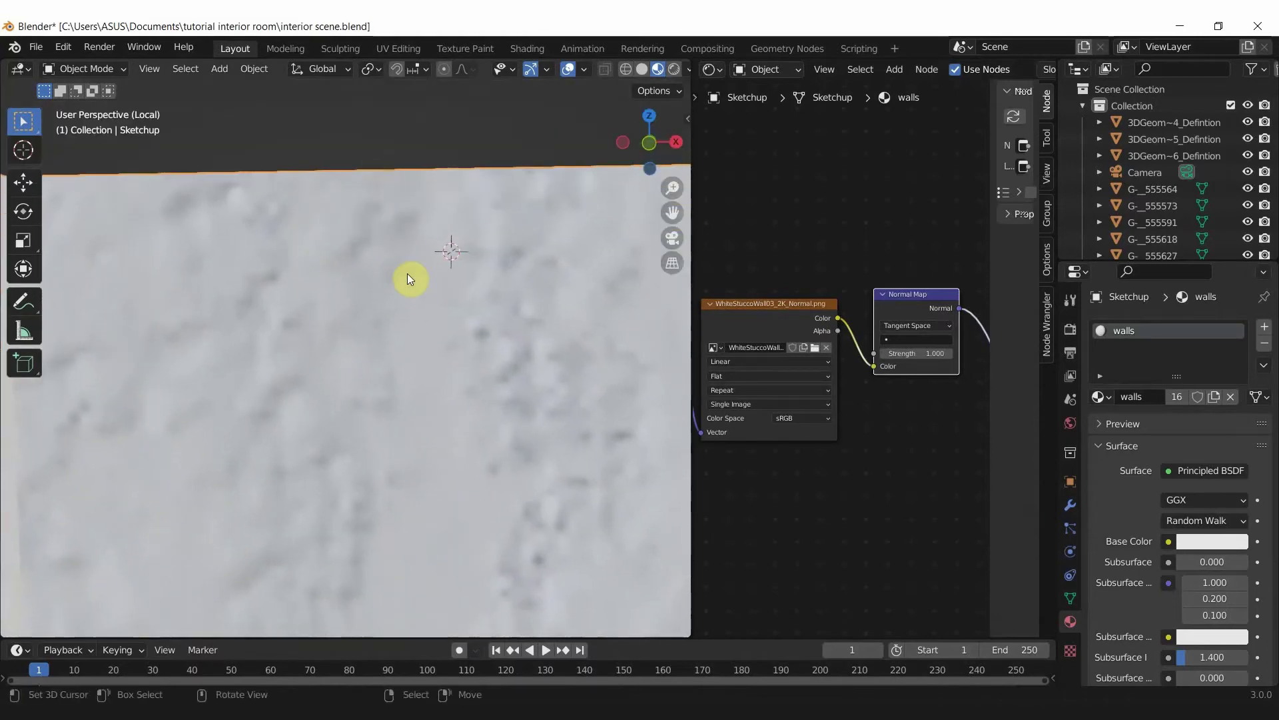
pyautogui.scroll(2, 1006, 240)
pyautogui.scroll(1, 942, 391)
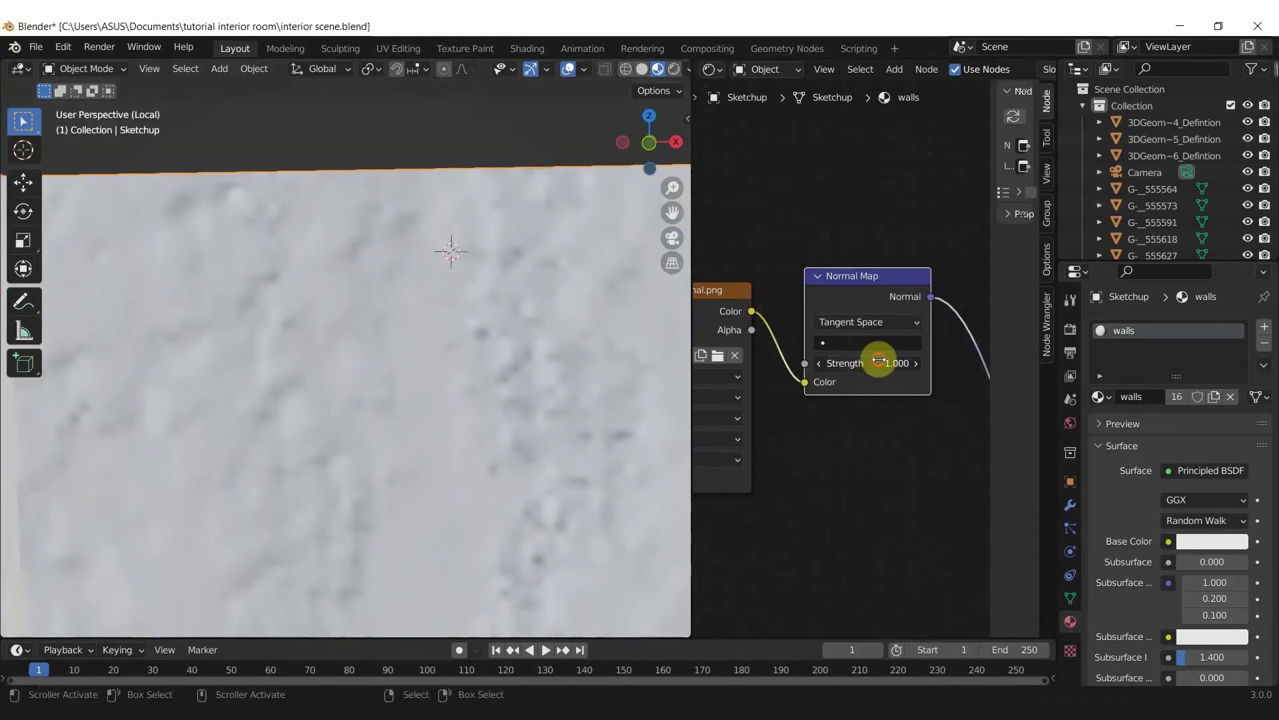
# - Zero the Normal Map strength and set the Mapping scale to 3 on X, Y and Z
pyautogui.moveTo(879, 361)
pyautogui.mouseDown()
pyautogui.moveTo(826, 360)
pyautogui.moveTo(893, 363)
pyautogui.mouseUp()
pyautogui.keyDown('ctrl'); pyautogui.scroll(2, 857, 394); pyautogui.keyUp('ctrl')
pyautogui.keyDown('ctrl'); pyautogui.scroll(2, 822, 408); pyautogui.keyUp('ctrl')
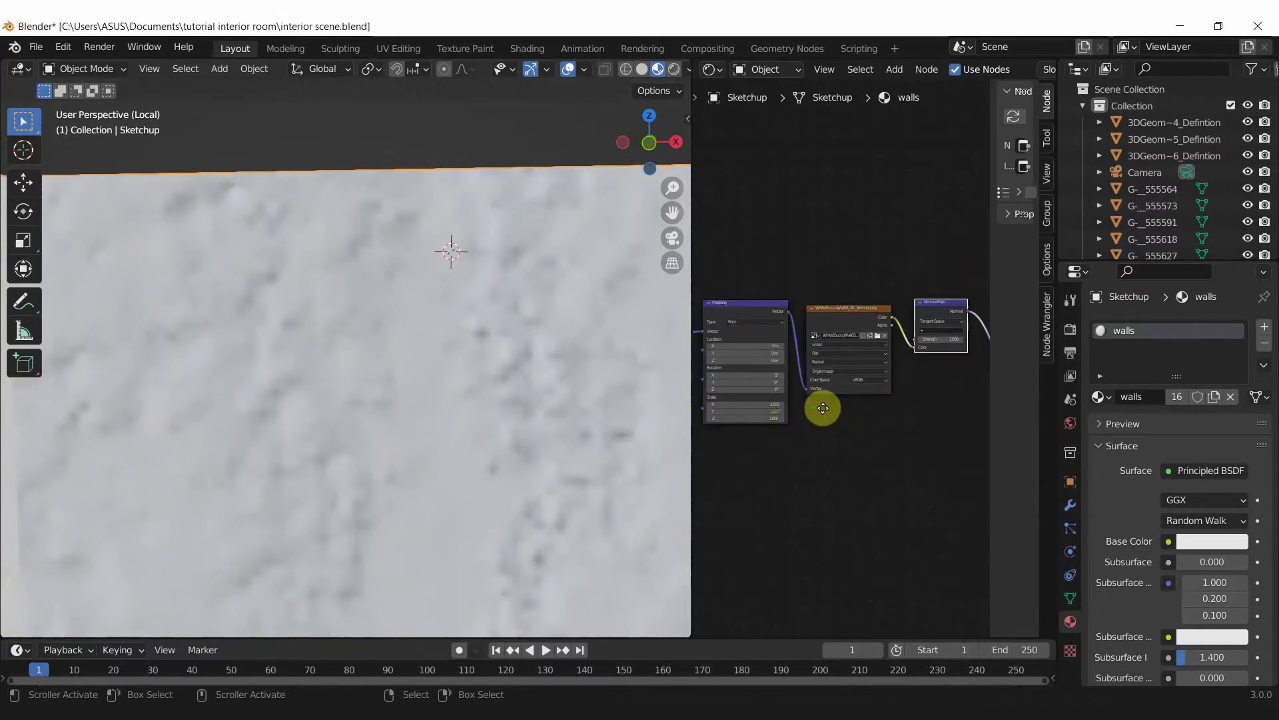
pyautogui.keyDown('ctrl'); pyautogui.scroll(2, 814, 408); pyautogui.keyUp('ctrl')
pyautogui.keyDown('ctrl'); pyautogui.scroll(2, 845, 400); pyautogui.keyUp('ctrl')
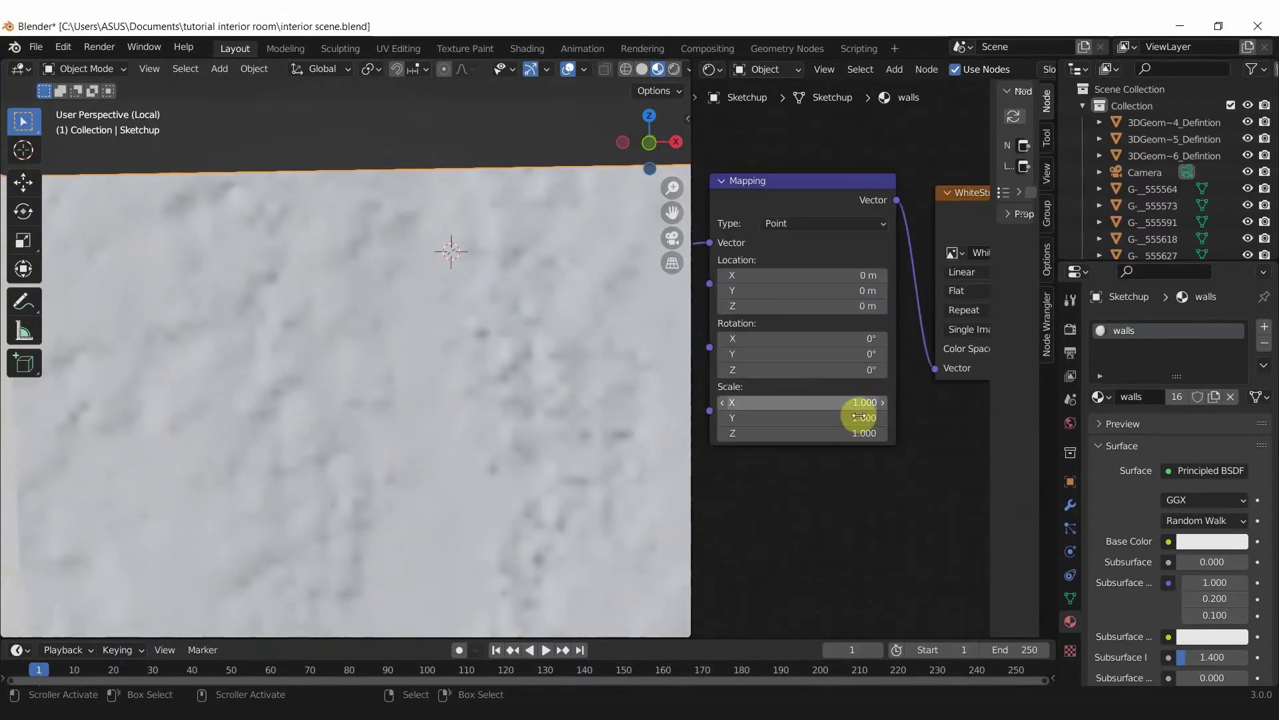
pyautogui.moveTo(841, 400); pyautogui.dragTo(841, 400)
pyautogui.write('3')
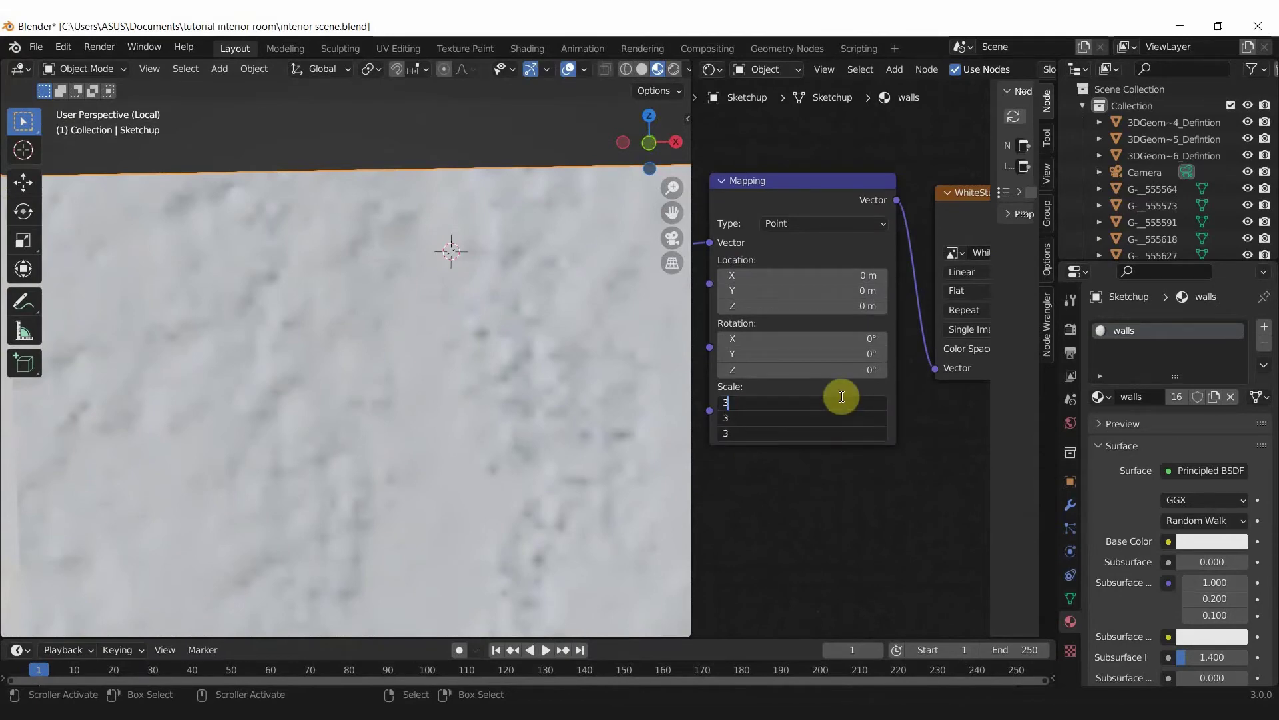
pyautogui.press('Return')
pyautogui.moveTo(547, 407)
pyautogui.mouseDown(button='middle')
pyautogui.moveTo(519, 425)
pyautogui.moveTo(371, 438)
pyautogui.moveTo(627, 437)
pyautogui.moveTo(601, 456)
pyautogui.moveTo(491, 445)
pyautogui.mouseUp(button='middle')
# - Bring the Normal Map node into view and step its strength from 0.700 to 0.400
pyautogui.moveTo(984, 410)
pyautogui.mouseDown(button='middle')
pyautogui.moveTo(747, 432)
pyautogui.moveTo(794, 374)
pyautogui.mouseUp(button='middle')
pyautogui.scroll(2, 943, 452)
pyautogui.scroll(2, 867, 419)
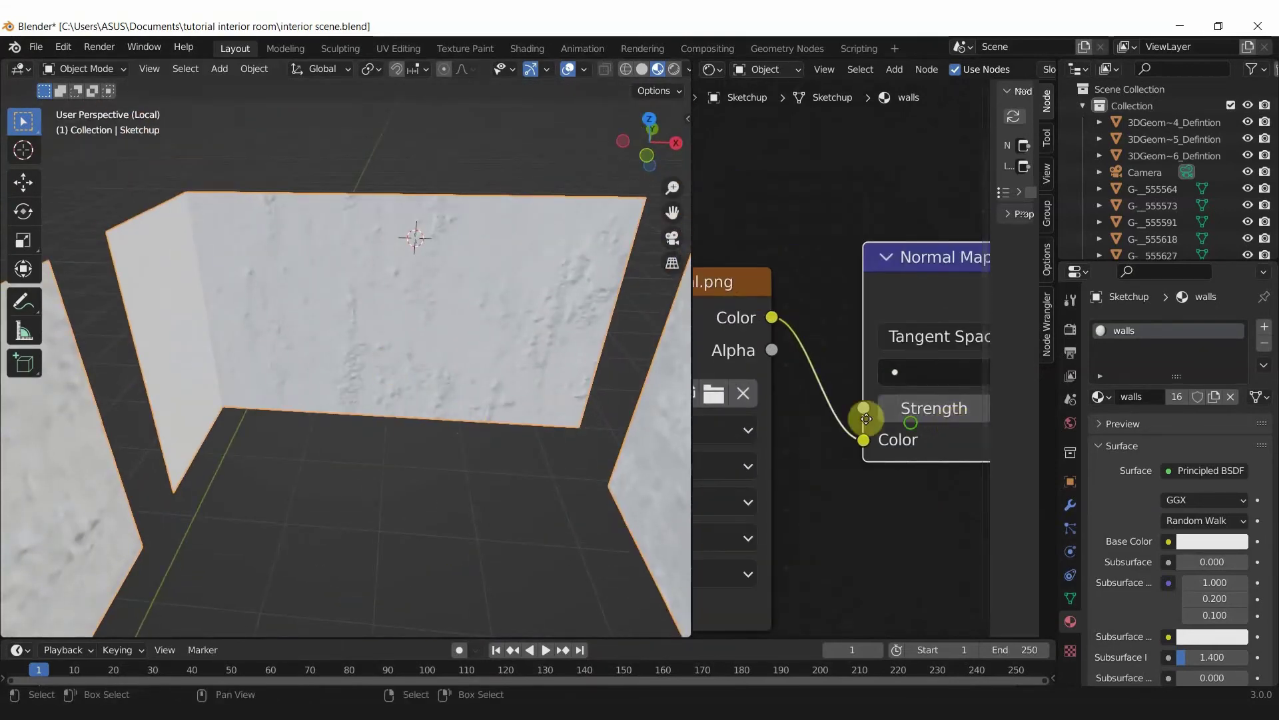
pyautogui.moveTo(866, 418); pyautogui.dragTo(775, 412, button='middle')
pyautogui.moveTo(915, 400); pyautogui.dragTo(893, 400)
pyautogui.moveTo(666, 393); pyautogui.dragTo(717, 392, button='middle')
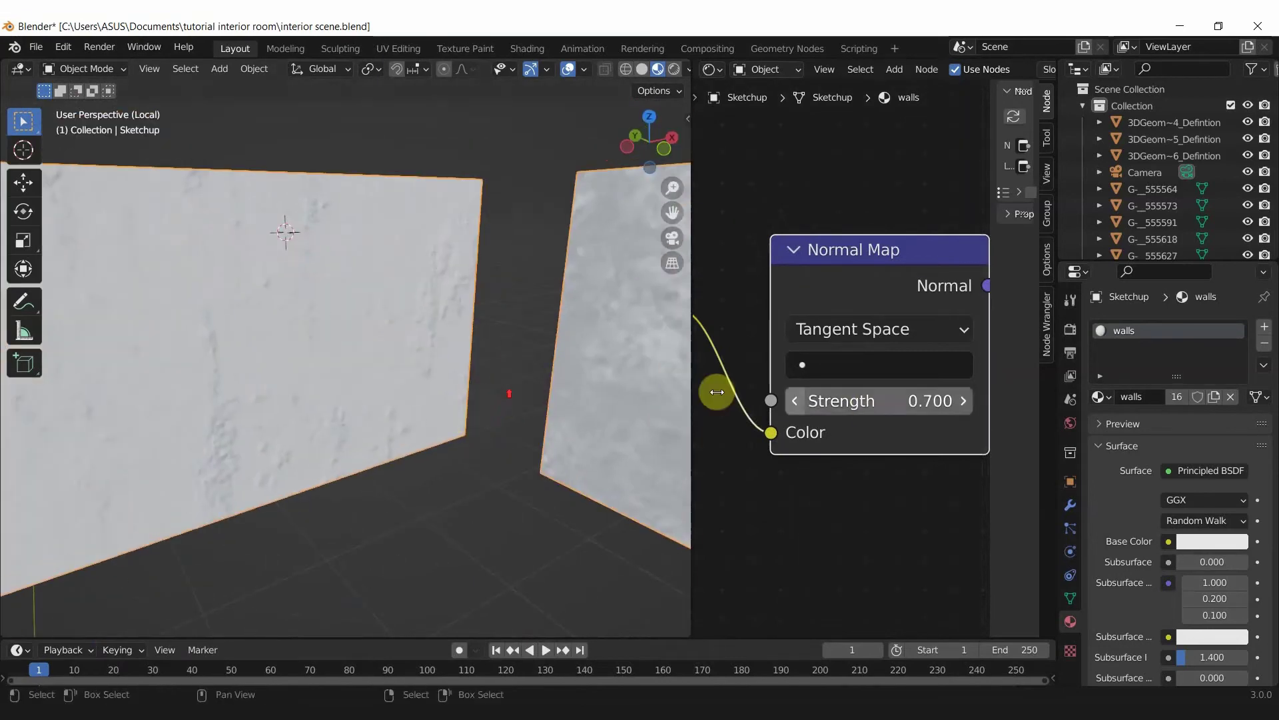
pyautogui.click(795, 401)
pyautogui.doubleClick(795, 401)
# - Lower the Normal Map strength further to 0.200
pyautogui.scroll(3, 353, 369)
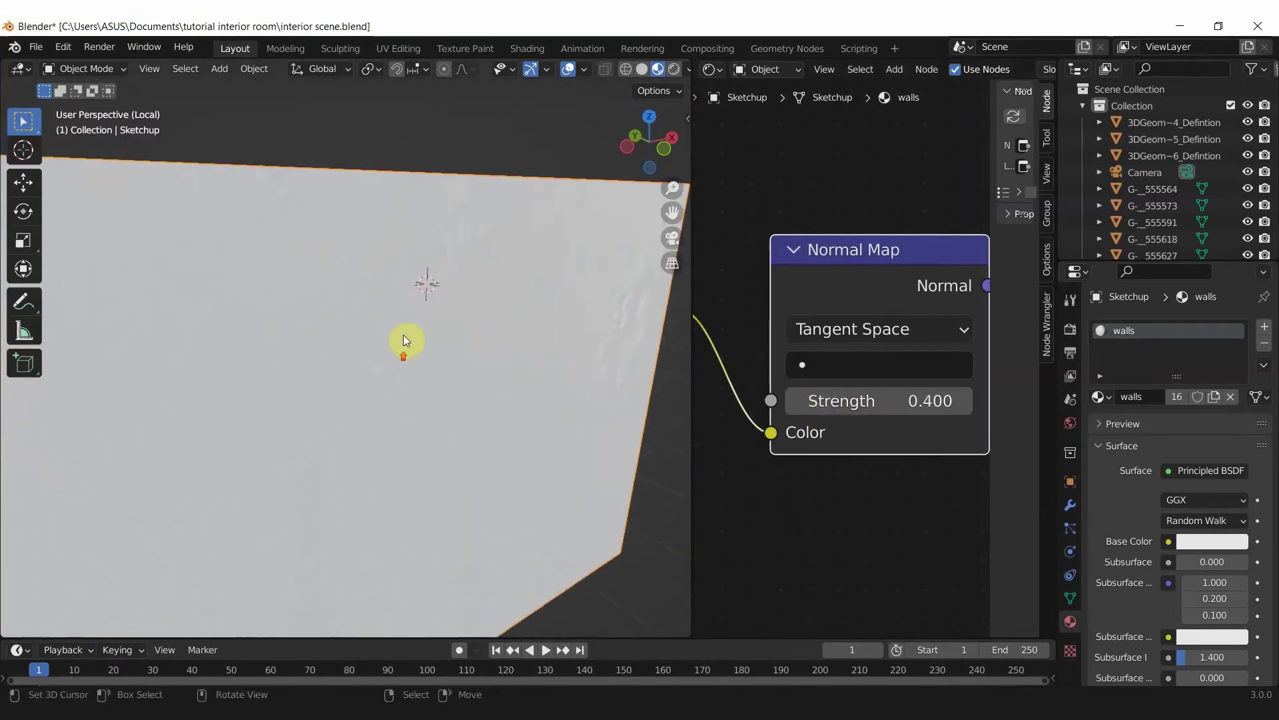
pyautogui.moveTo(405, 340)
pyautogui.mouseDown(button='middle')
pyautogui.moveTo(491, 420)
pyautogui.moveTo(615, 171)
pyautogui.moveTo(523, 432)
pyautogui.mouseUp(button='middle')
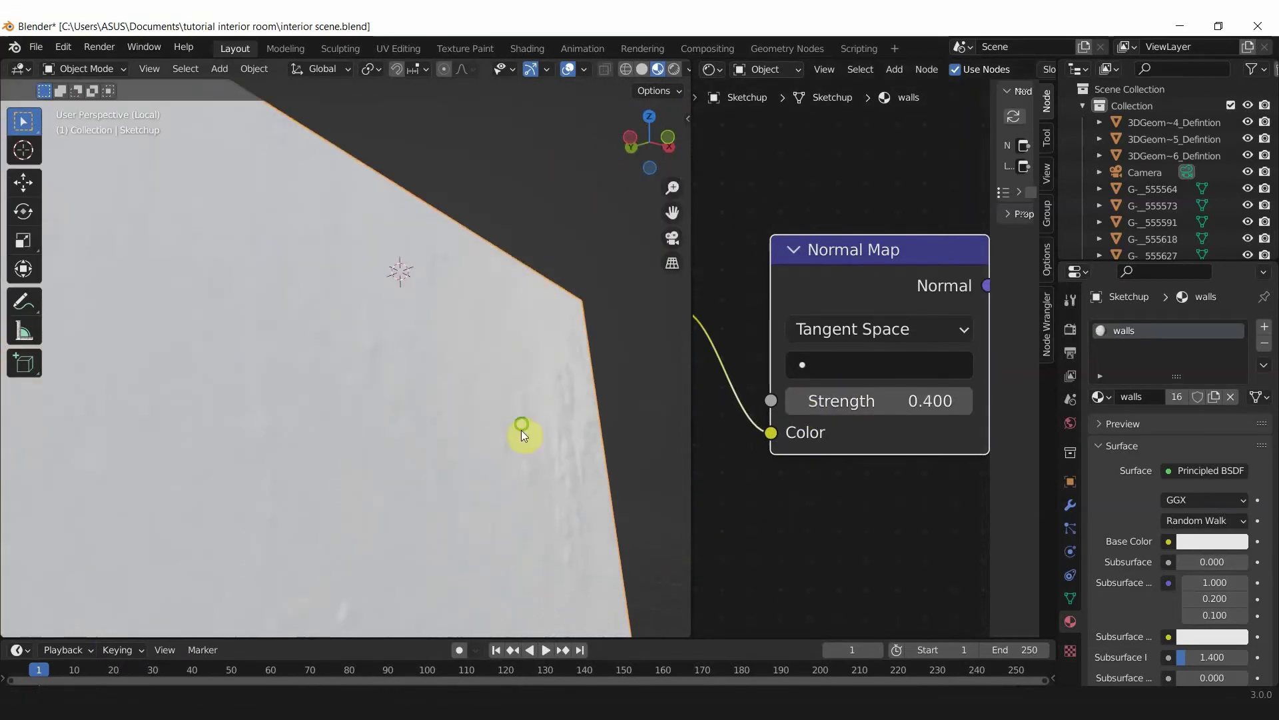
pyautogui.click(795, 400)
pyautogui.scroll(-3, 417, 446)
pyautogui.scroll(-4, 417, 447)
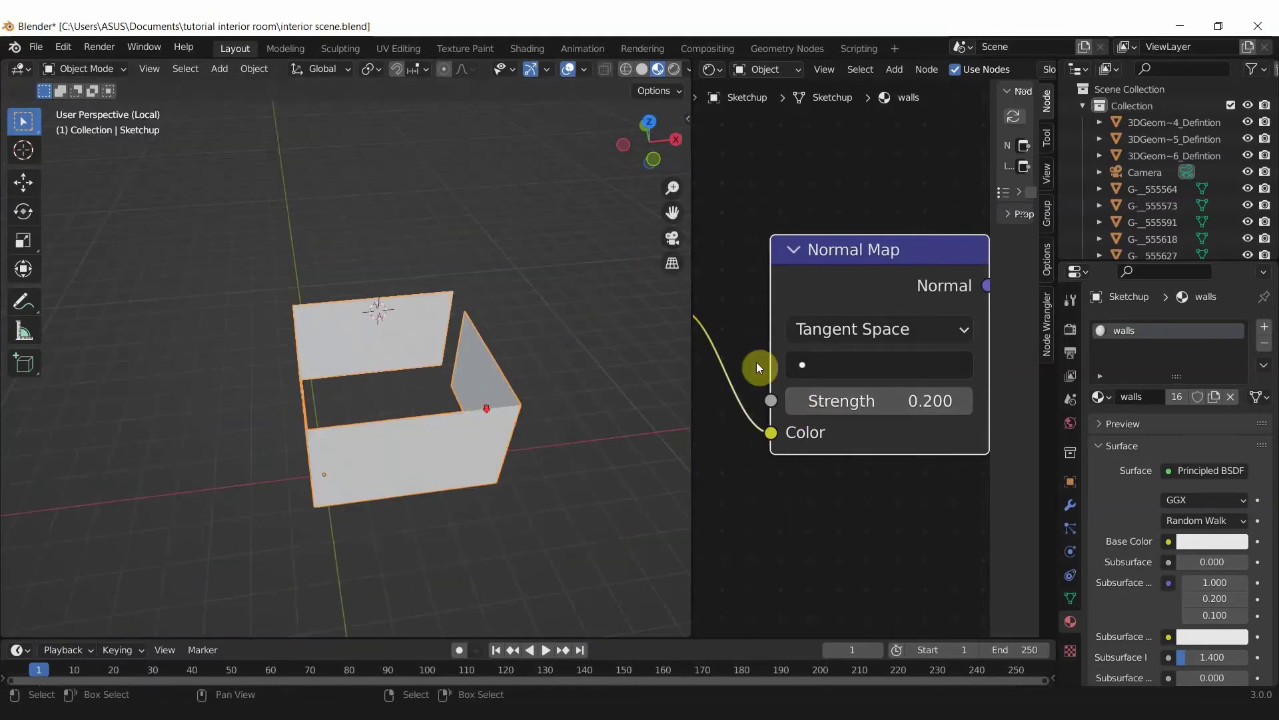
pyautogui.keyDown('ctrl'); pyautogui.hscroll(5, 758, 367); pyautogui.keyUp('ctrl')
pyautogui.scroll(-1, 808, 349)
pyautogui.scroll(-2, 779, 423)
# - Set the walls' Base Color to a dark, desaturated navy blue (V 0.094)
pyautogui.scroll(2, 868, 311)
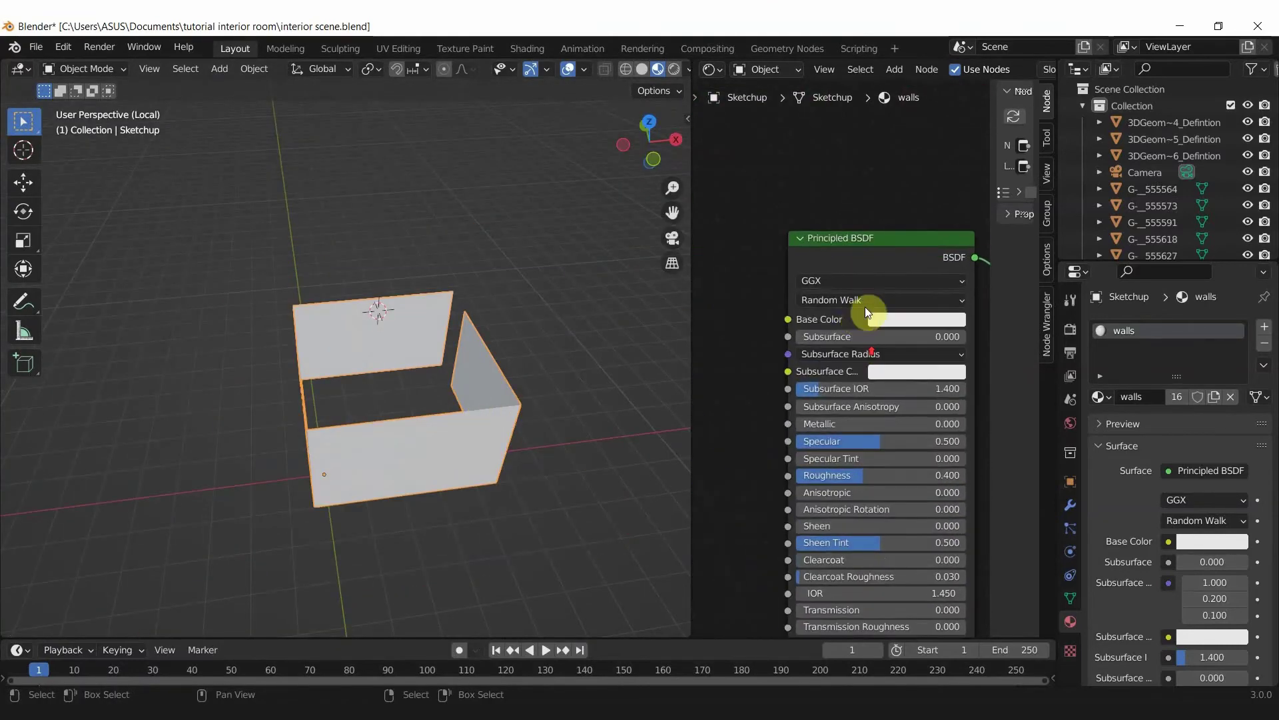
pyautogui.scroll(1, 868, 311)
pyautogui.click(903, 318)
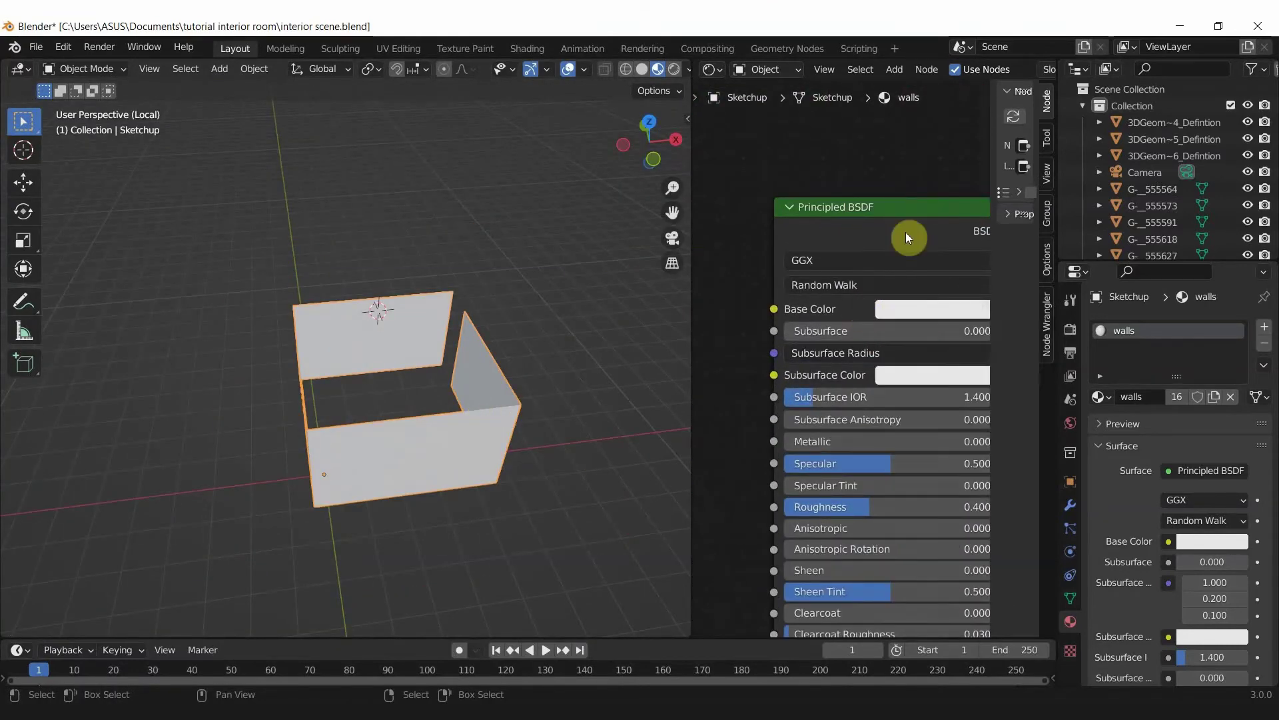
pyautogui.click(938, 310)
pyautogui.click(991, 372)
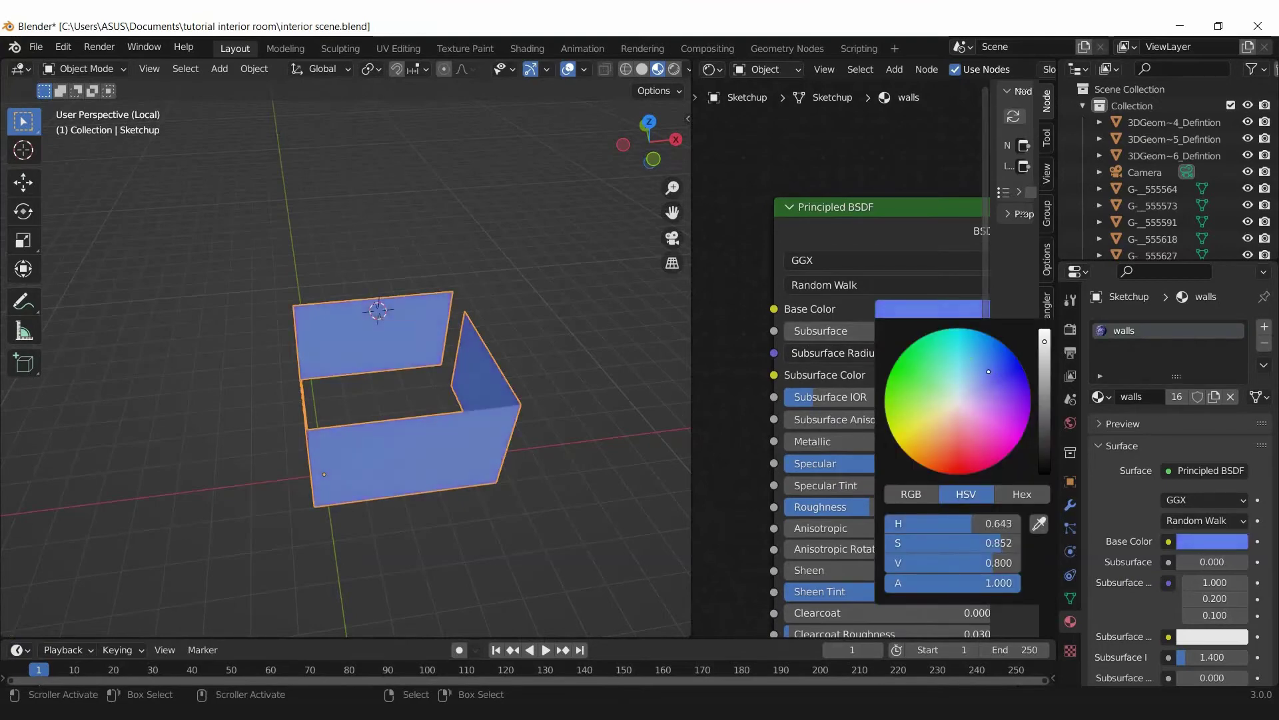
pyautogui.moveTo(1045, 342); pyautogui.dragTo(1044, 395)
pyautogui.scroll(3, 467, 469)
pyautogui.click(928, 310)
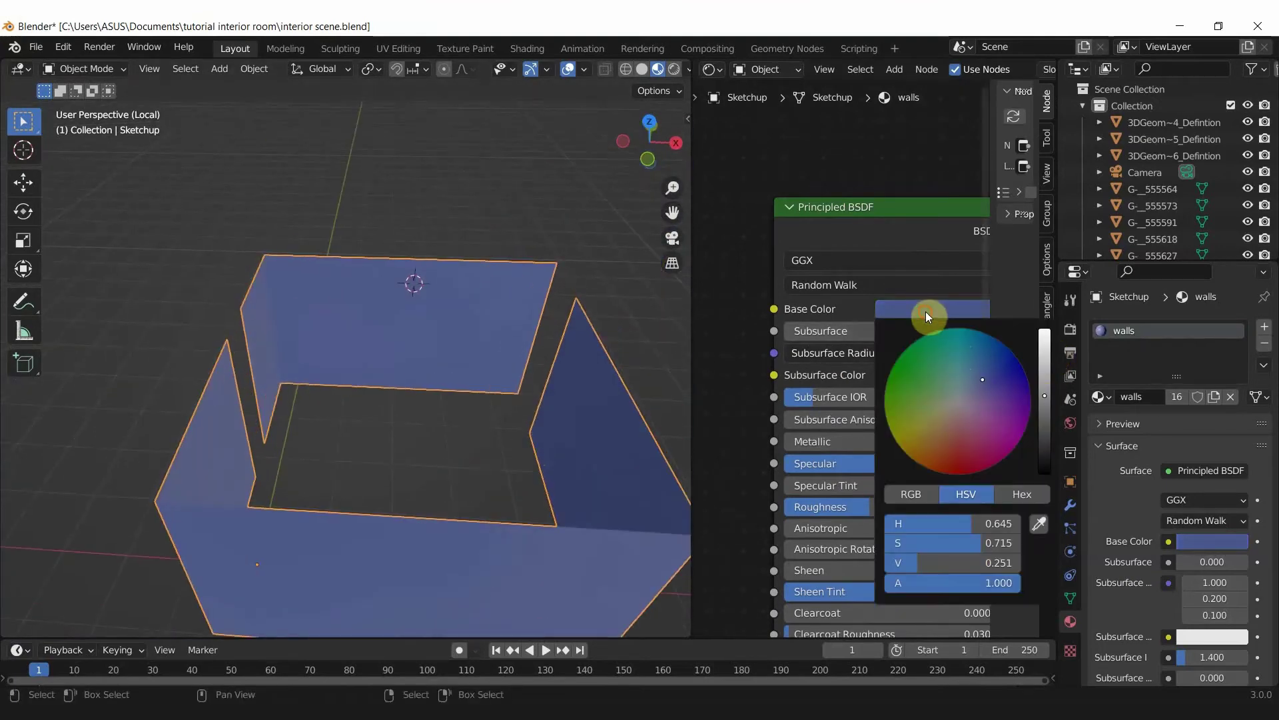
pyautogui.moveTo(966, 562); pyautogui.dragTo(933, 562)
pyautogui.moveTo(983, 382); pyautogui.dragTo(974, 386)
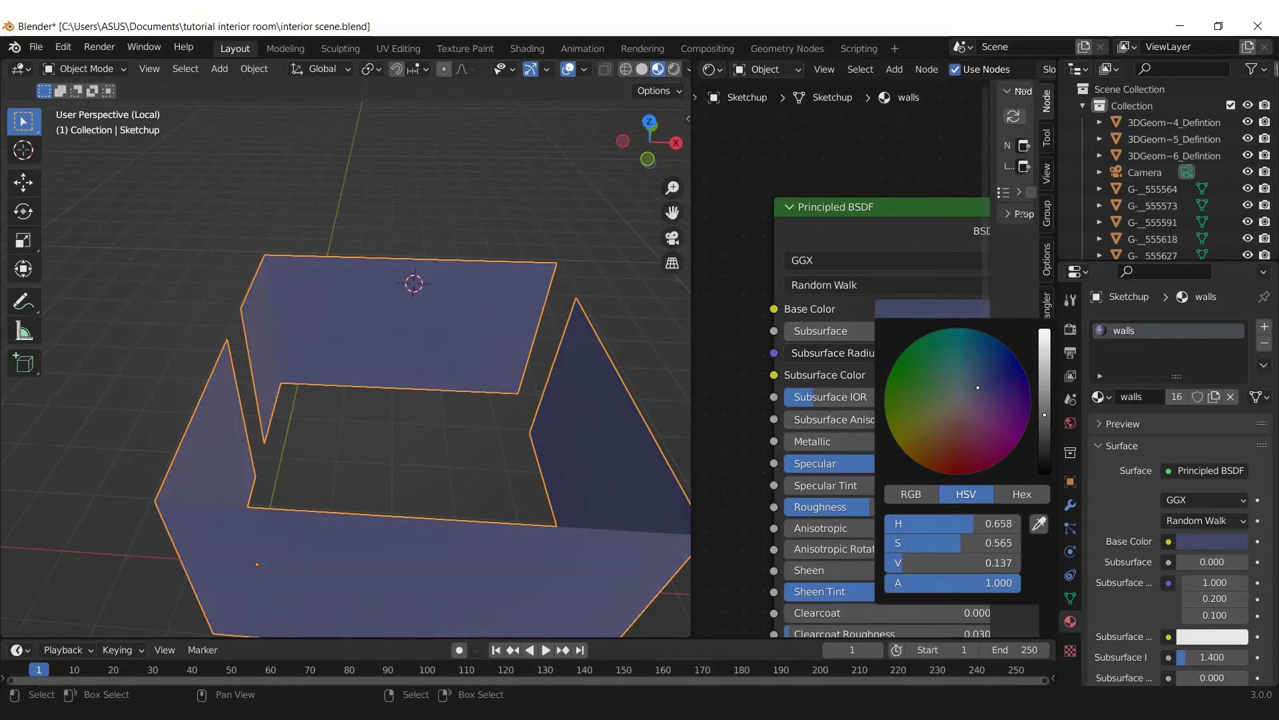
pyautogui.moveTo(1045, 415); pyautogui.dragTo(1043, 429)
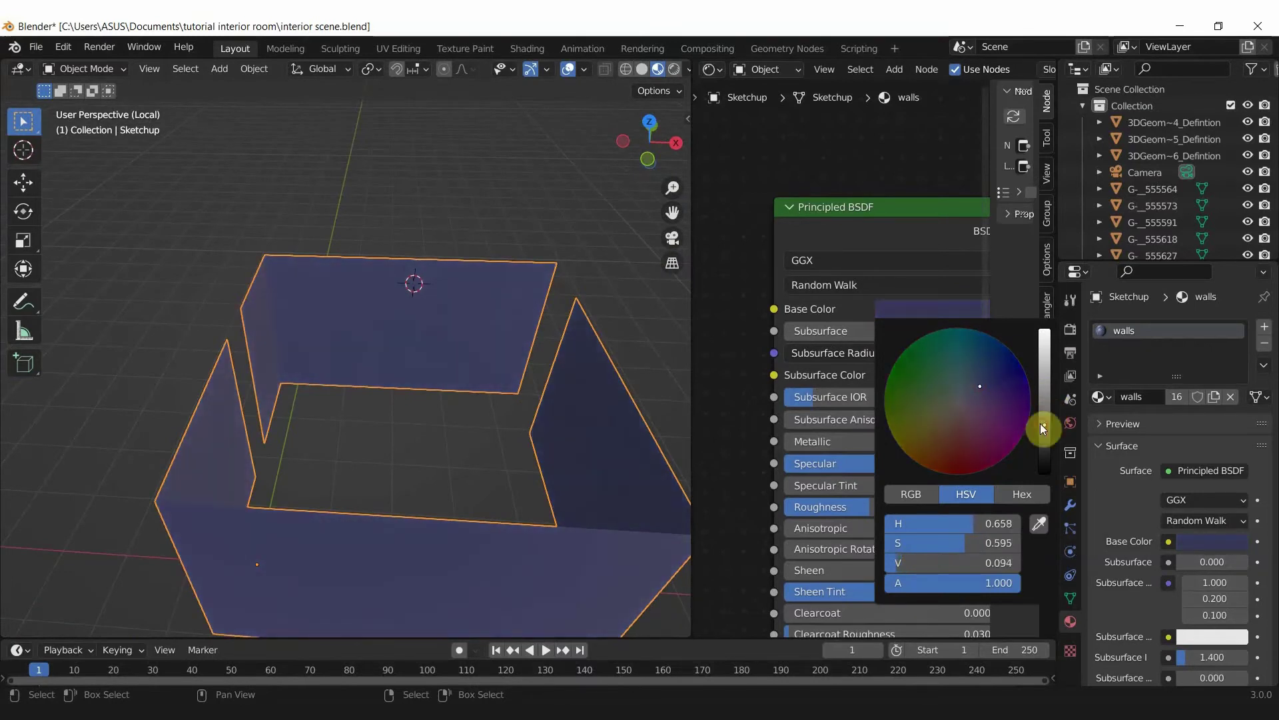
# - Exit local view and look at the furnished room through the scene camera
pyautogui.press('KP_Divide')
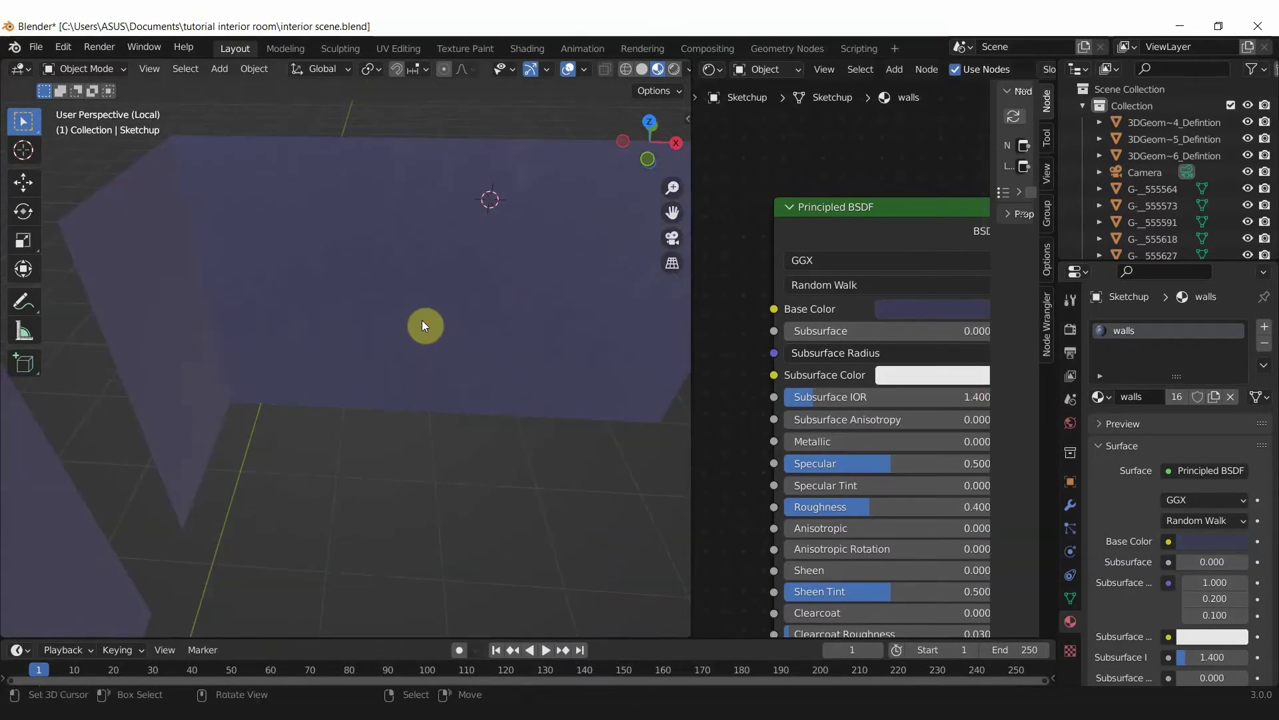
pyautogui.moveTo(422, 320); pyautogui.dragTo(421, 320, button='middle')
pyautogui.press('KP_0')
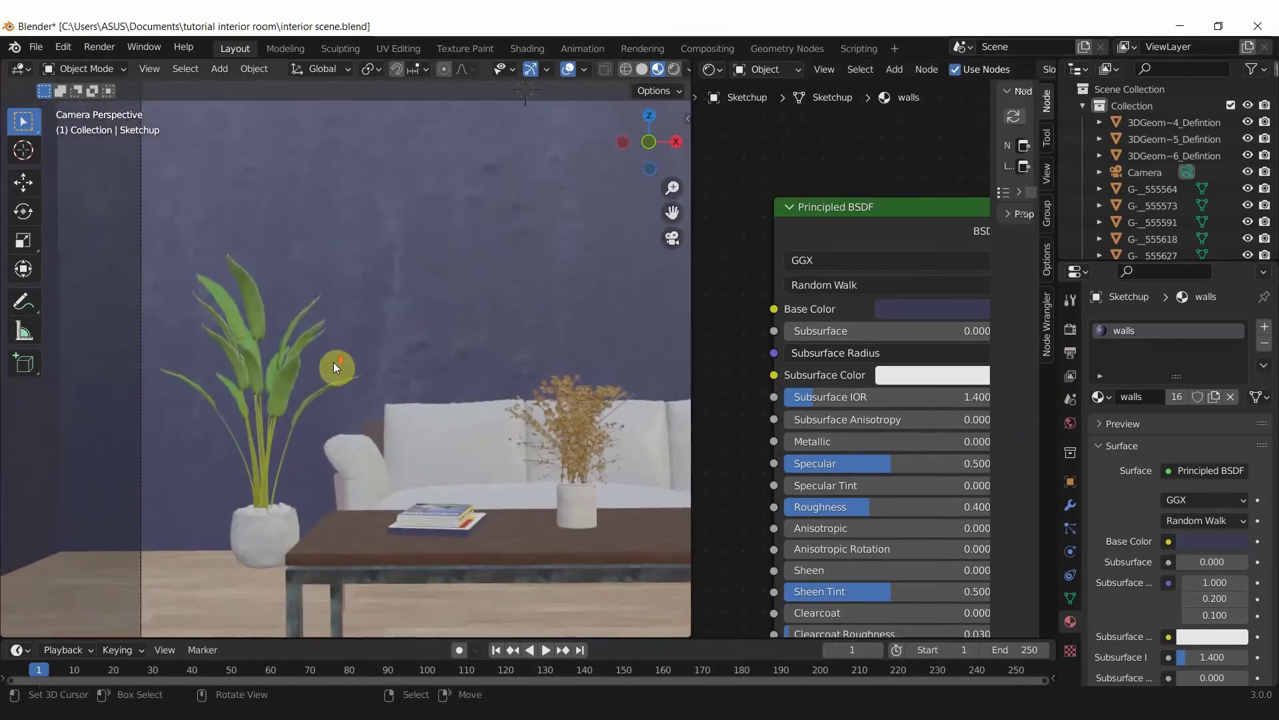
# - Set the wall normal-map Image Texture's Color Space to Non-Color
pyautogui.scroll(2, 917, 432)
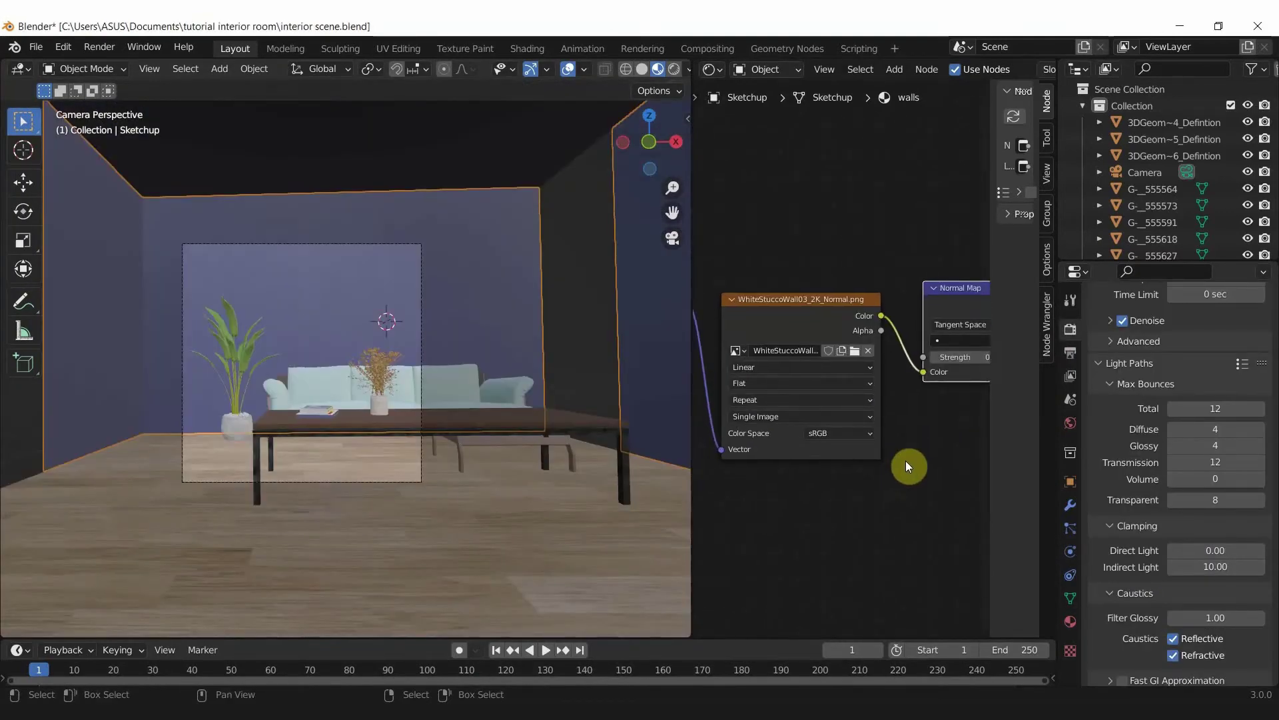
pyautogui.click(859, 434)
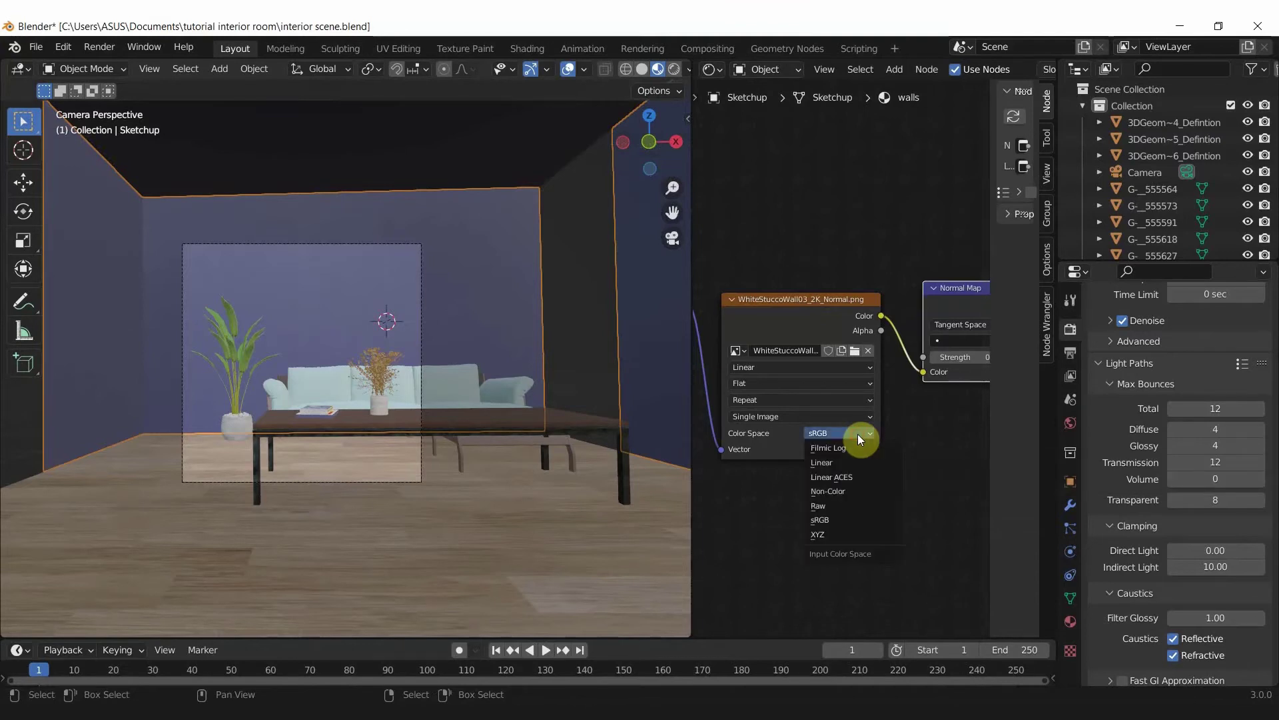
pyautogui.click(854, 493)
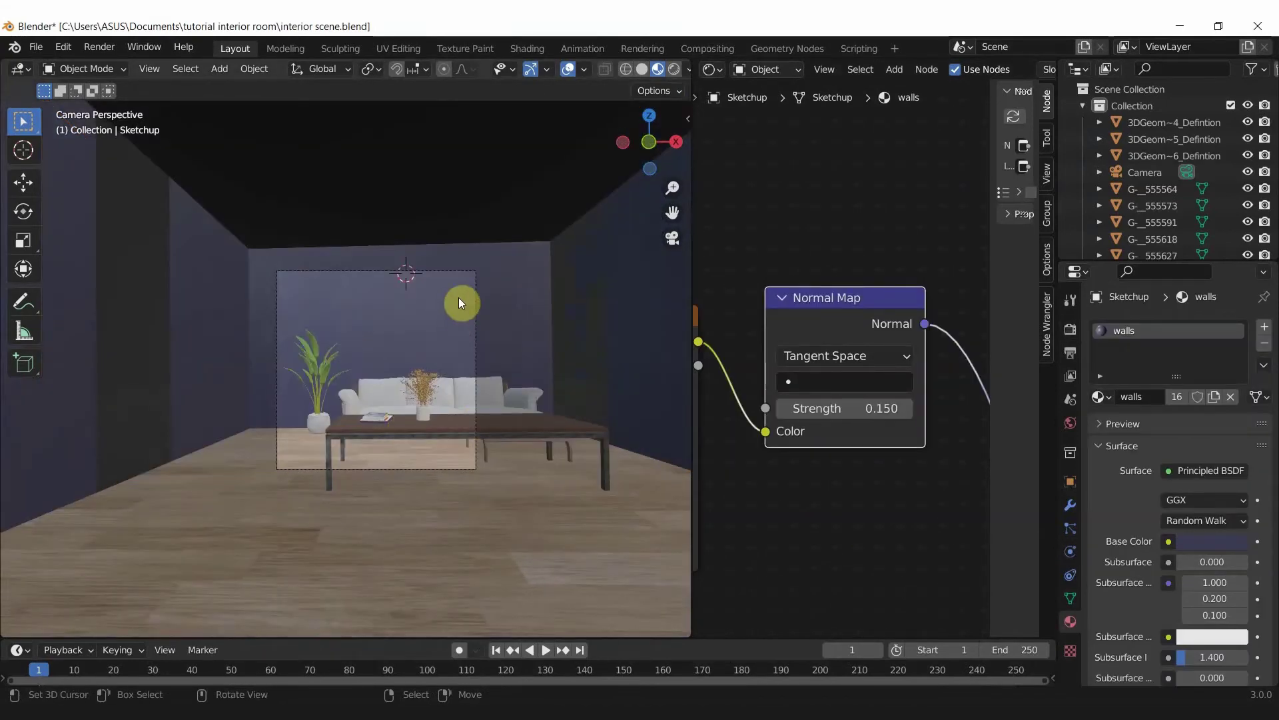
# - Orbit and zoom the viewport around the sofa and table
pyautogui.moveTo(451, 377)
pyautogui.mouseDown(button='middle')
pyautogui.moveTo(390, 446)
pyautogui.moveTo(430, 451)
pyautogui.mouseUp(button='middle')
pyautogui.scroll(3, 189, 398)
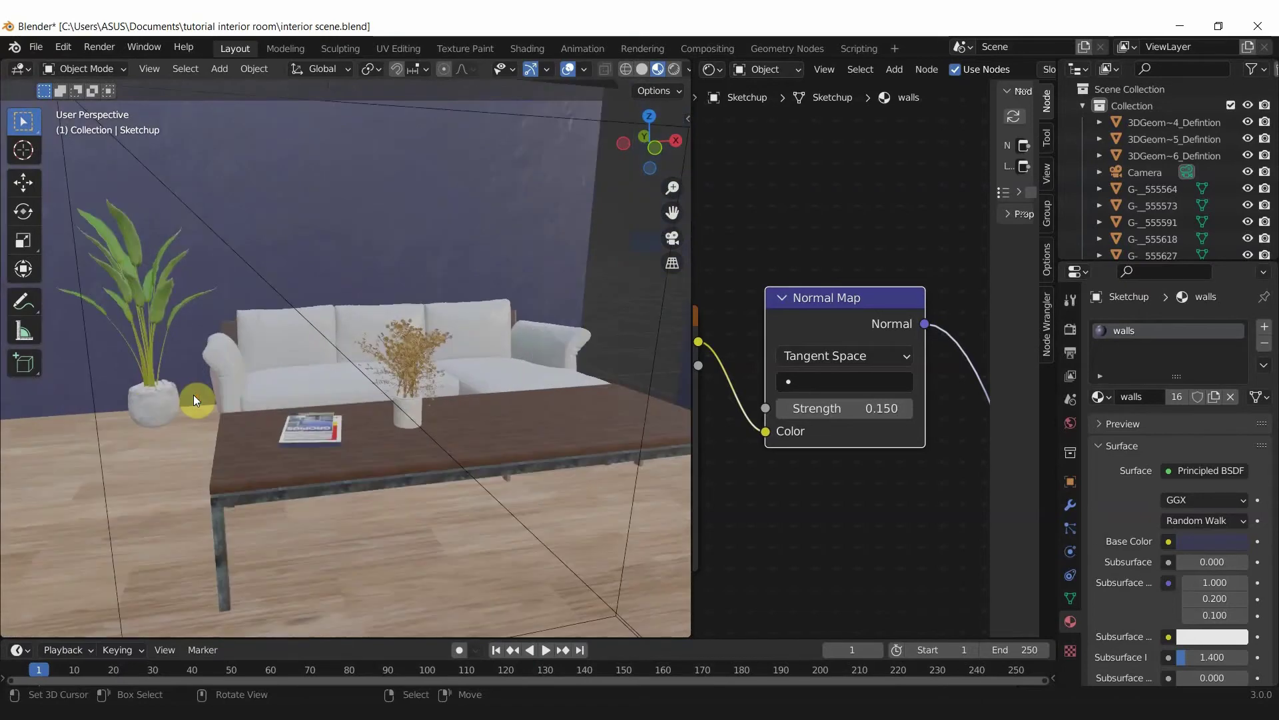
pyautogui.moveTo(230, 430)
pyautogui.mouseDown(button='middle')
pyautogui.moveTo(349, 409)
pyautogui.moveTo(414, 472)
pyautogui.moveTo(357, 480)
pyautogui.moveTo(521, 491)
pyautogui.moveTo(383, 385)
pyautogui.moveTo(340, 486)
pyautogui.moveTo(424, 474)
pyautogui.moveTo(390, 455)
pyautogui.moveTo(472, 474)
pyautogui.moveTo(390, 410)
pyautogui.mouseUp(button='middle')
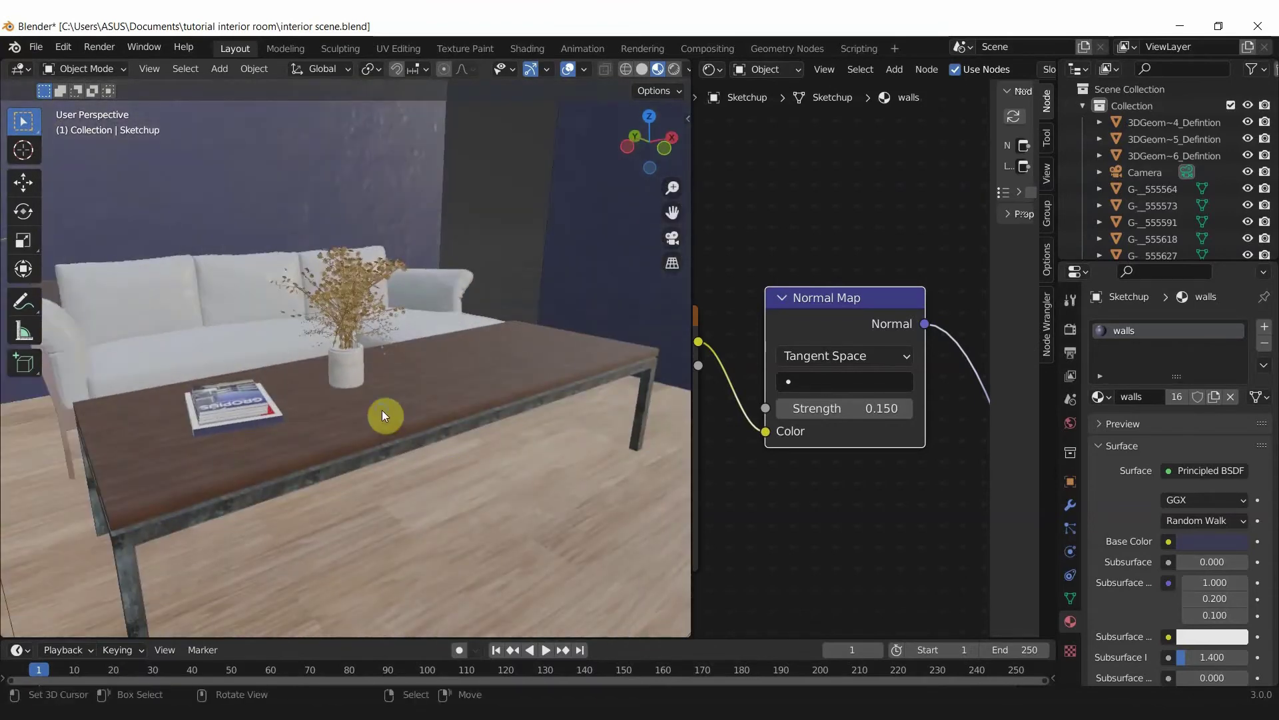
# - Raise the walnut tabletop material's Roughness to about 0.57
pyautogui.click(382, 409)
pyautogui.scroll(-3, 980, 371)
pyautogui.scroll(-2, 866, 390)
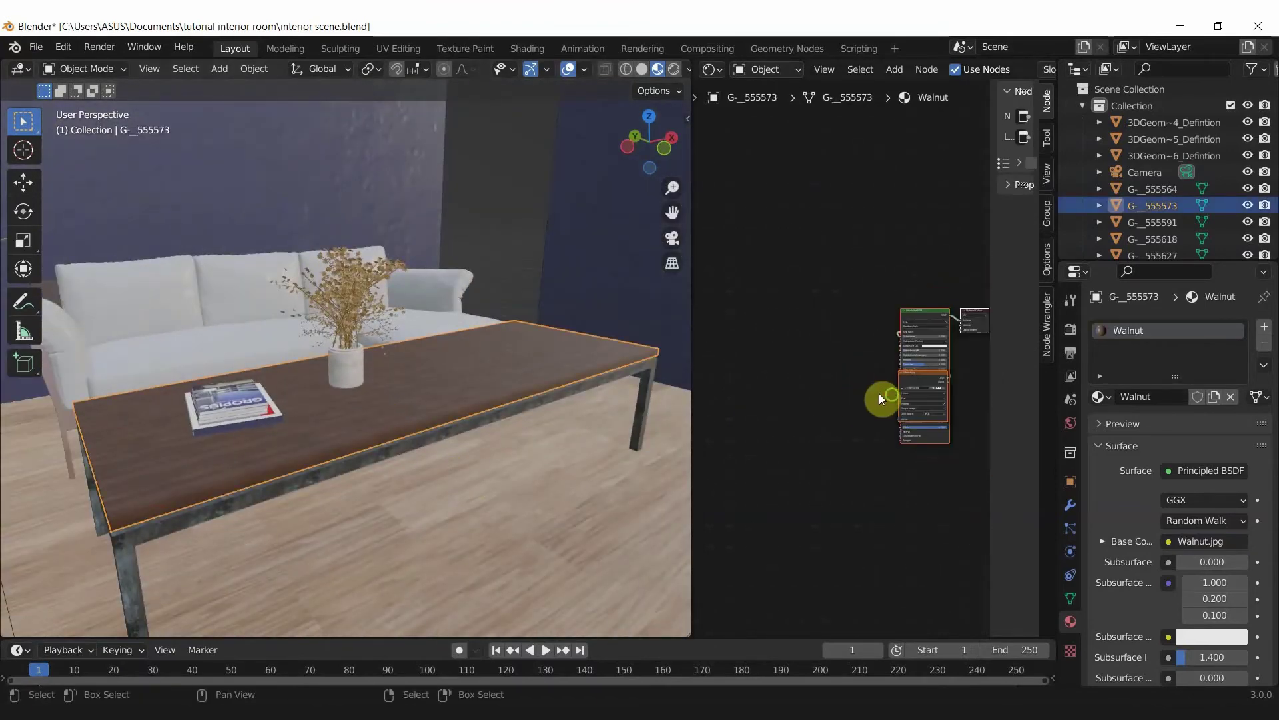
pyautogui.scroll(2, 906, 369)
pyautogui.scroll(2, 908, 366)
pyautogui.moveTo(945, 381)
pyautogui.mouseDown()
pyautogui.moveTo(854, 347)
pyautogui.moveTo(814, 296)
pyautogui.mouseUp()
pyautogui.scroll(2, 769, 430)
pyautogui.scroll(3, 818, 412)
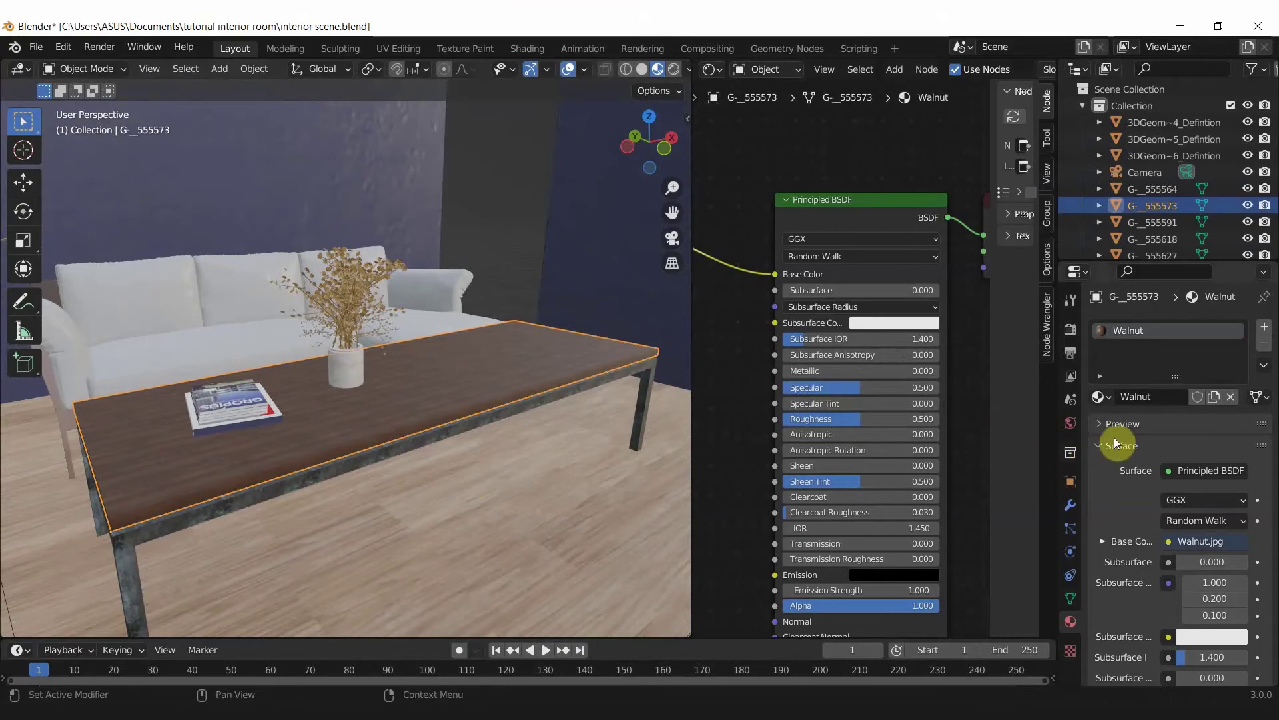
pyautogui.click(1101, 427)
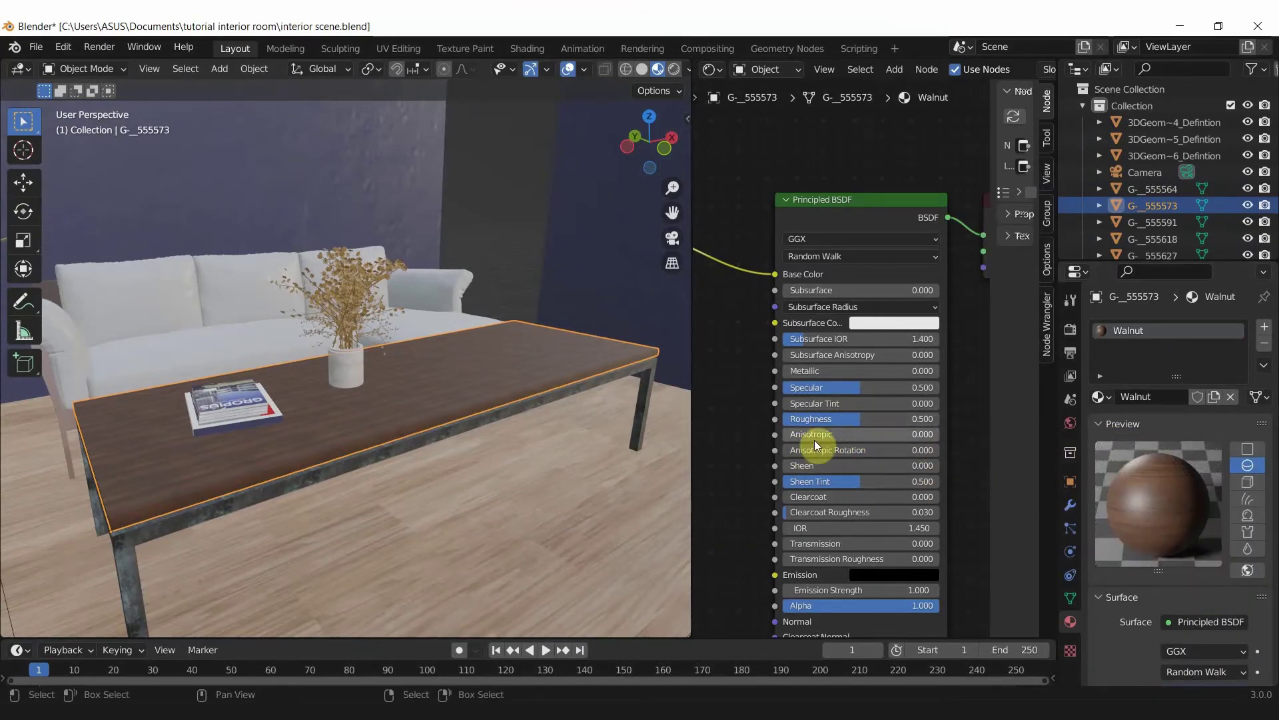
pyautogui.moveTo(865, 427)
pyautogui.mouseDown()
pyautogui.moveTo(885, 428)
pyautogui.moveTo(833, 418)
pyautogui.moveTo(871, 418)
pyautogui.mouseUp()
pyautogui.scroll(-1, 777, 374)
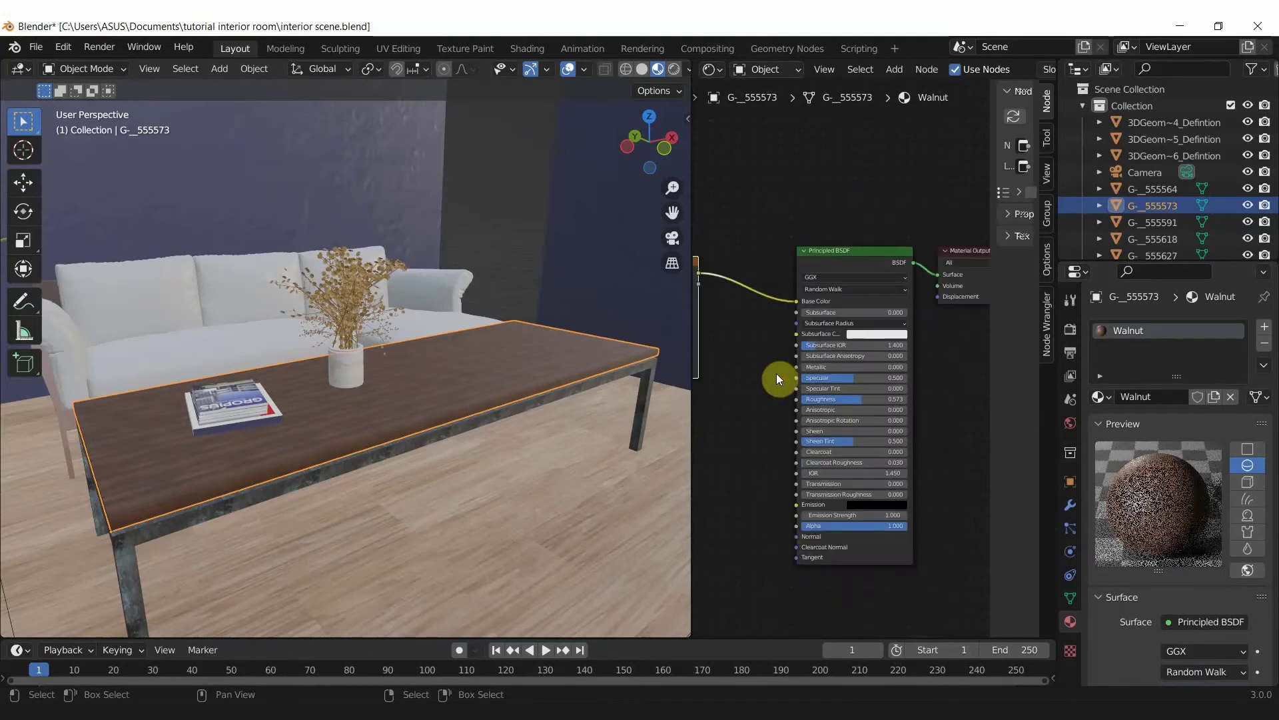
pyautogui.scroll(-2, 777, 373)
# - Make the steel table frame fully metallic (1.0) with Roughness about 0.71
pyautogui.press('a')
pyautogui.hotkey('alt', 'a')
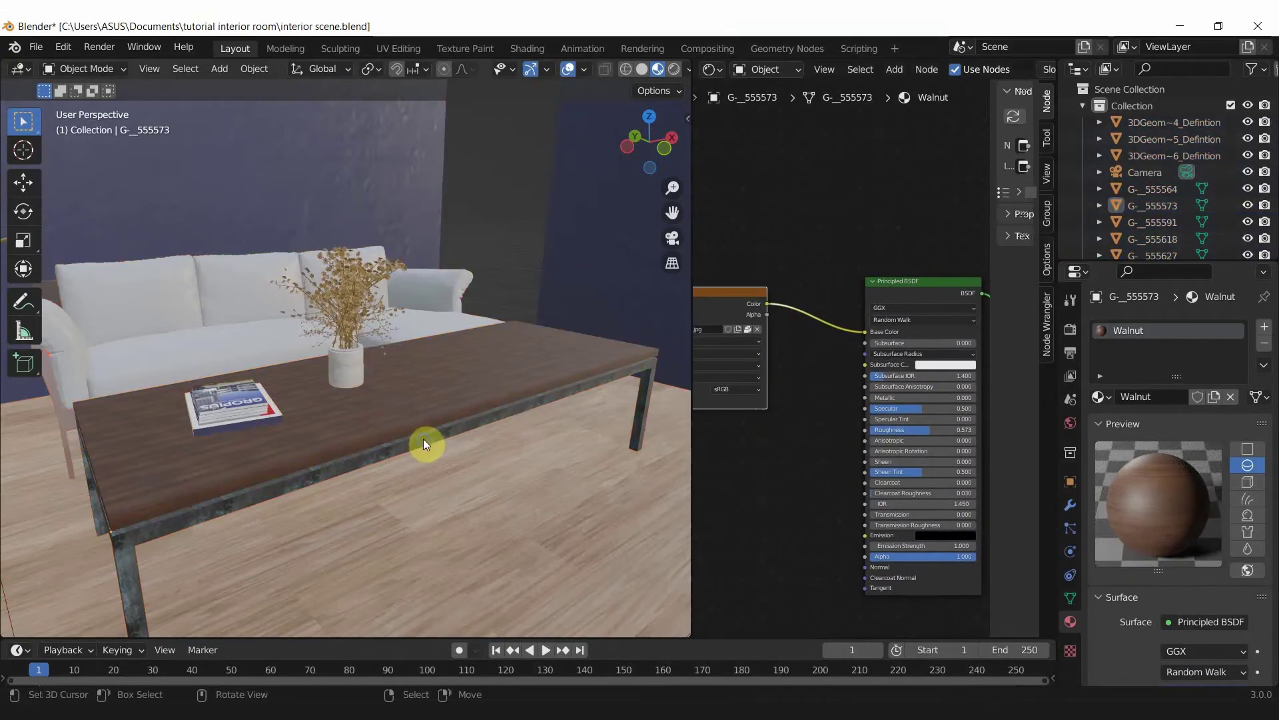
pyautogui.click(424, 440)
pyautogui.moveTo(337, 486); pyautogui.dragTo(327, 456, button='middle')
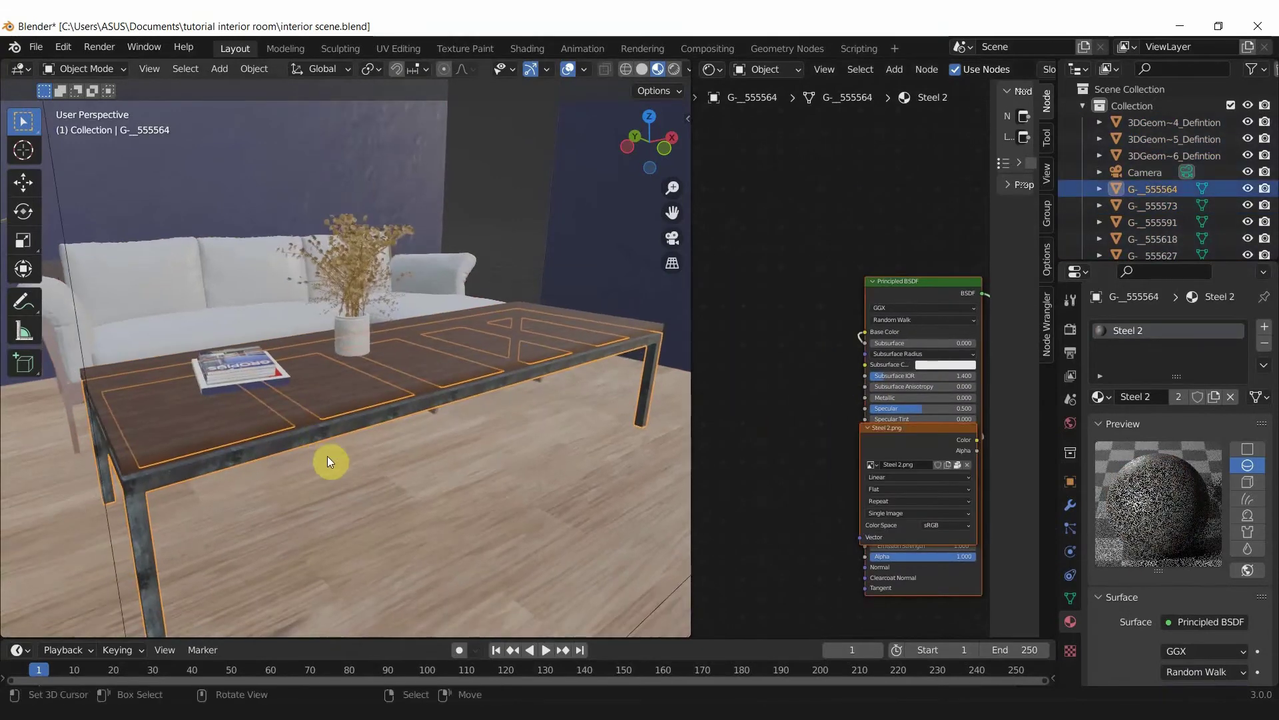
pyautogui.click(904, 433)
pyautogui.moveTo(869, 441); pyautogui.dragTo(714, 293)
pyautogui.moveTo(809, 390); pyautogui.dragTo(741, 394, button='middle')
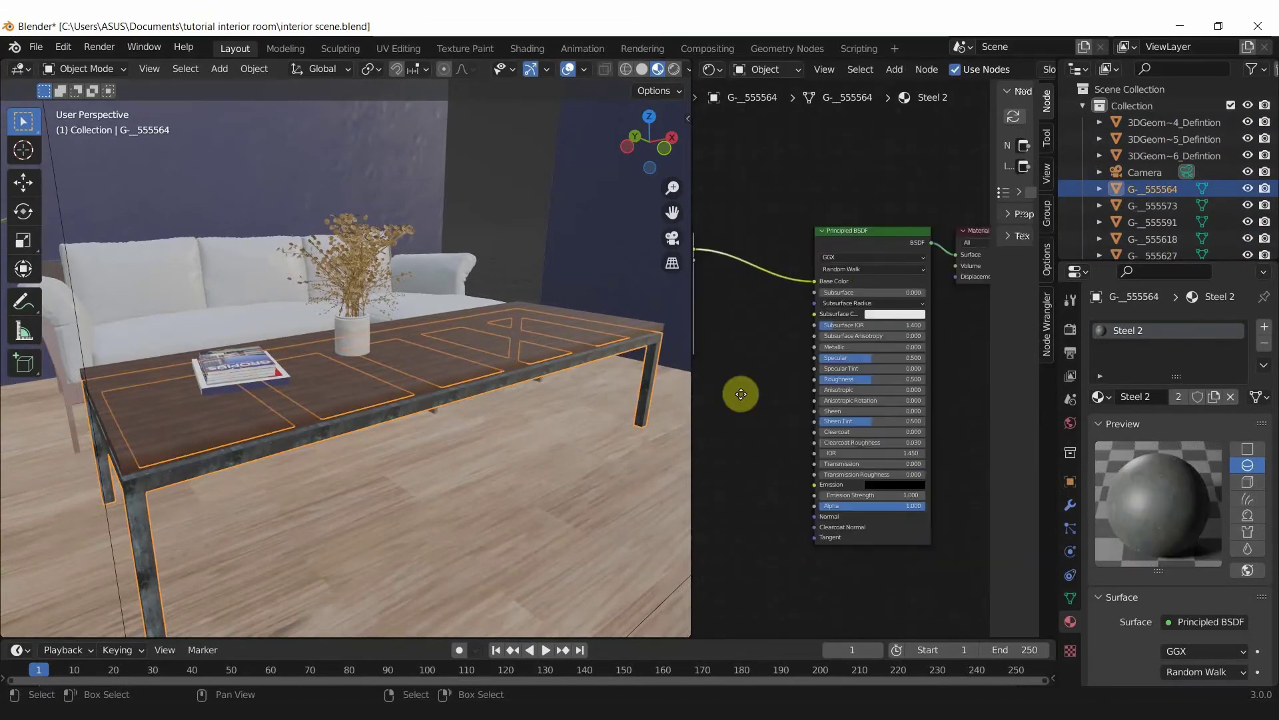
pyautogui.scroll(2, 782, 419)
pyautogui.scroll(1, 807, 427)
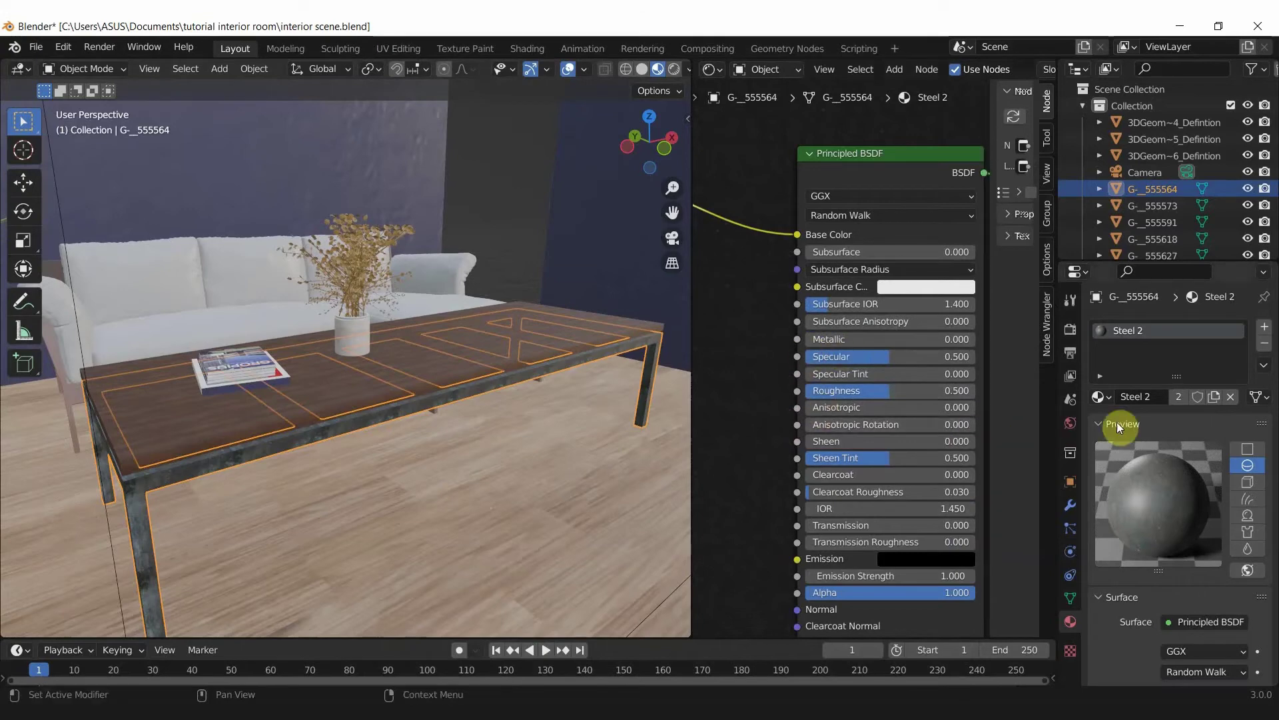
pyautogui.scroll(-1, 811, 398)
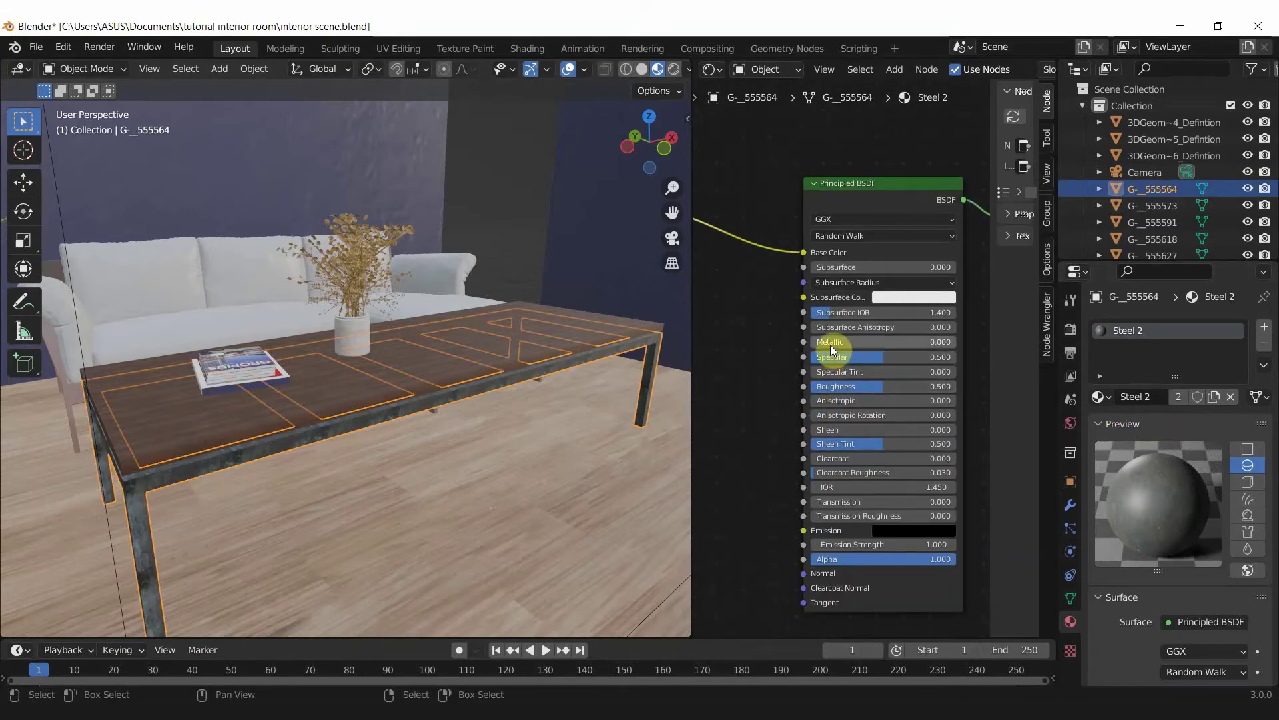
pyautogui.moveTo(830, 344); pyautogui.dragTo(955, 341)
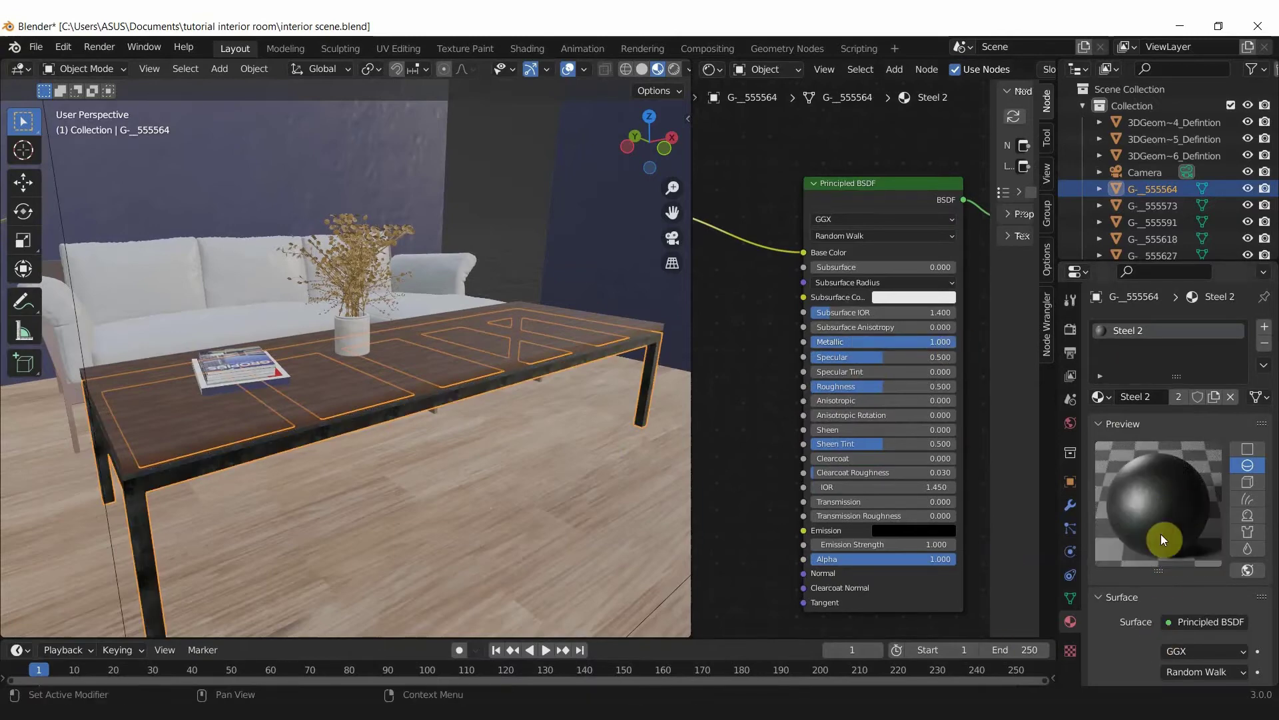
pyautogui.moveTo(886, 386); pyautogui.dragTo(915, 386)
# - Orbit toward the sofa and select it on its own
pyautogui.press('a')
pyautogui.moveTo(453, 394)
pyautogui.mouseDown(button='middle')
pyautogui.moveTo(277, 339)
pyautogui.moveTo(369, 386)
pyautogui.moveTo(298, 352)
pyautogui.mouseUp(button='middle')
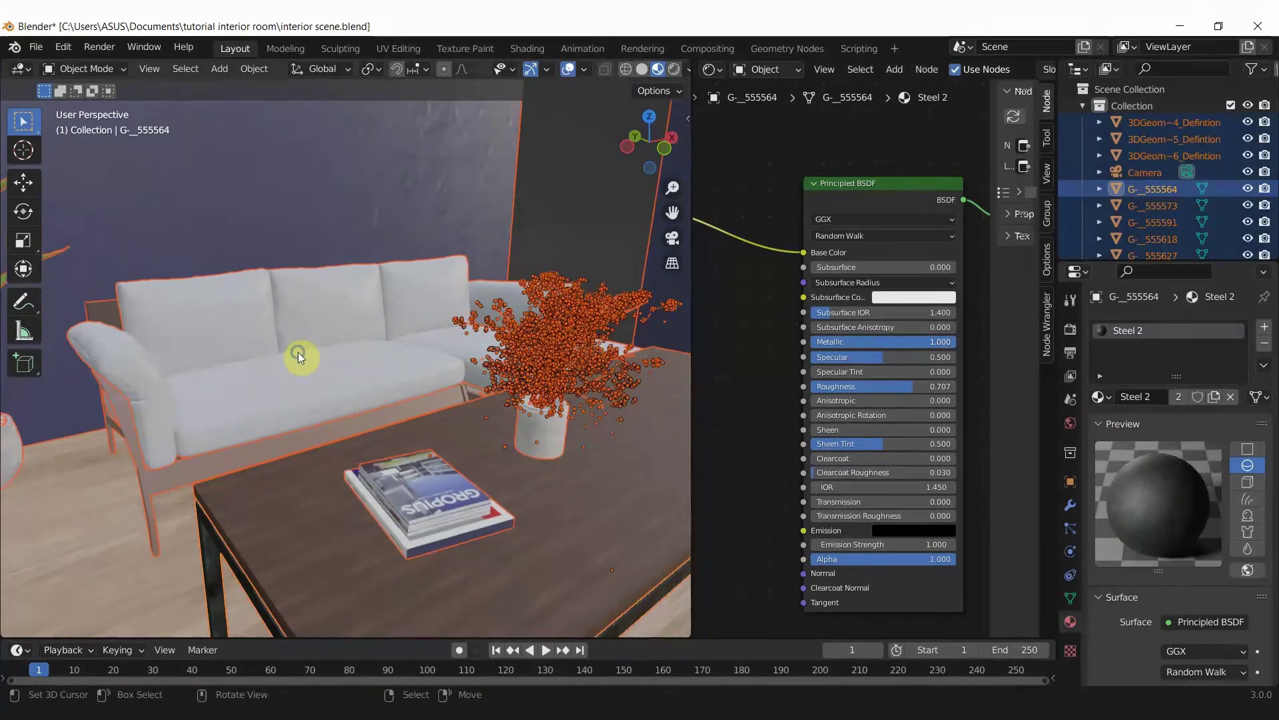
pyautogui.click(298, 352)
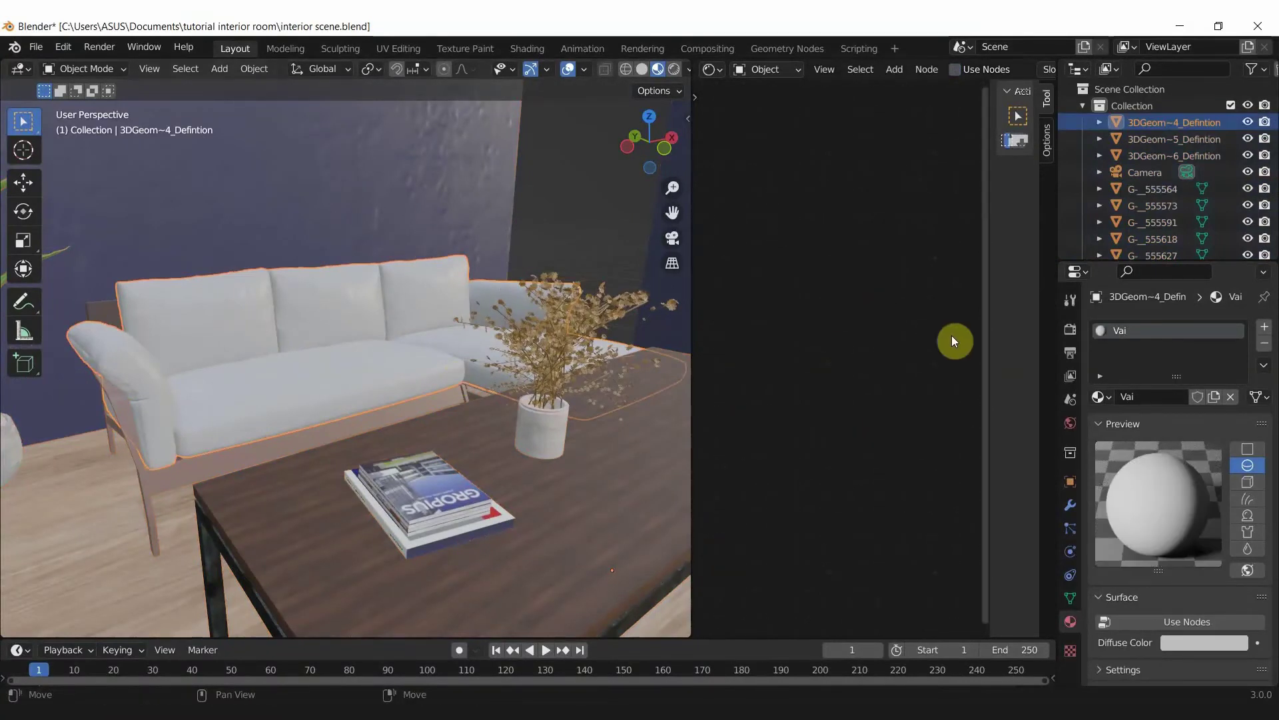
# - Give the couch material a light cyan base colour (H 0.493, S 0.5)
pyautogui.scroll(-2, 1193, 533)
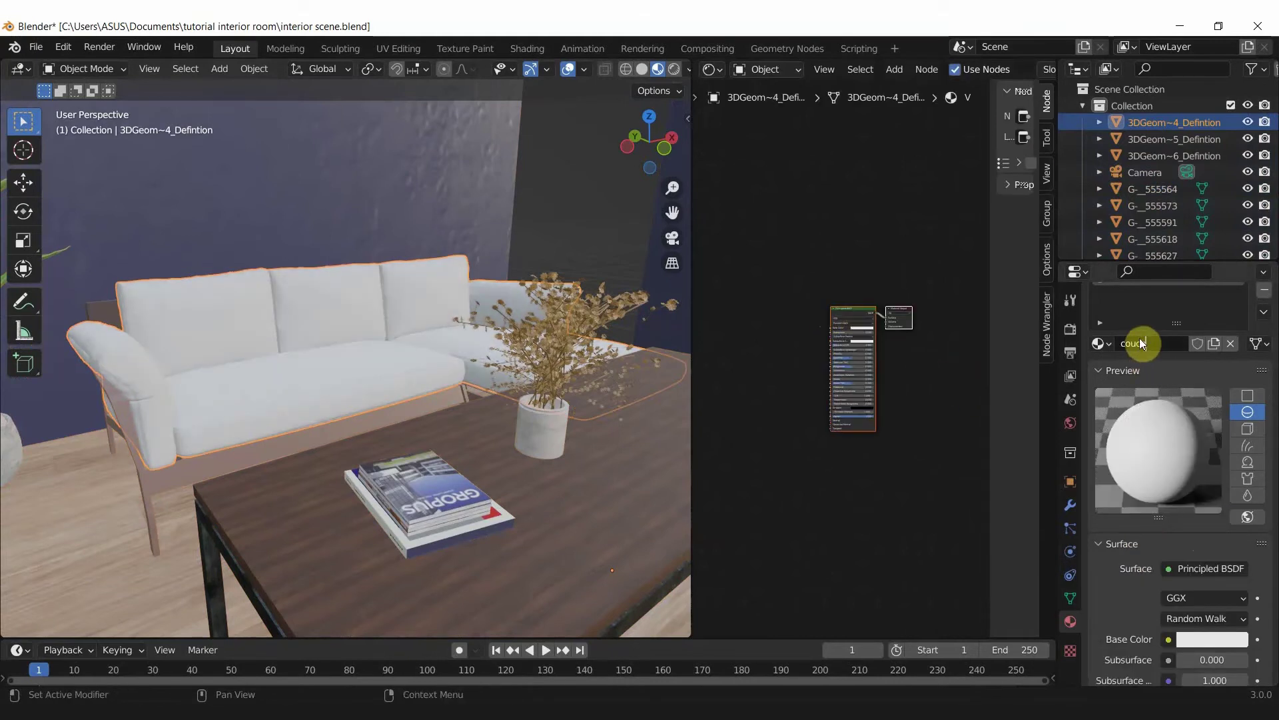
pyautogui.scroll(2, 813, 255)
pyautogui.scroll(1, 838, 220)
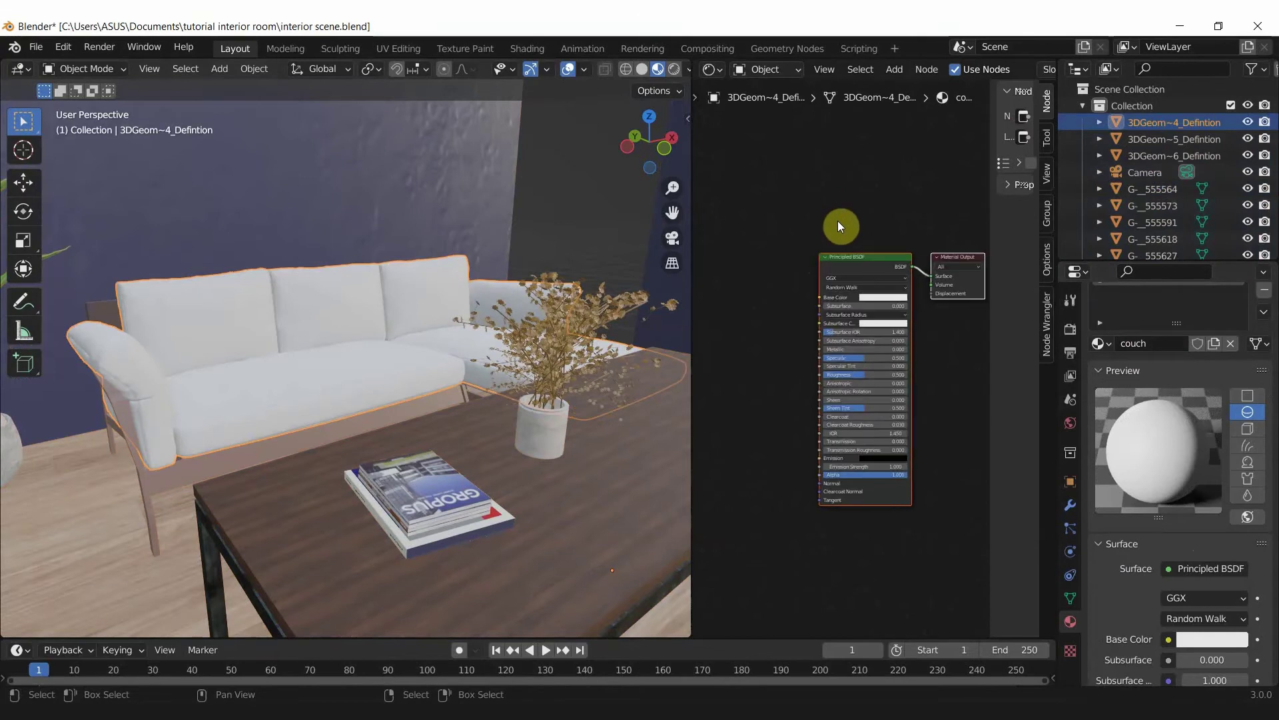
pyautogui.scroll(1, 837, 221)
pyautogui.click(893, 280)
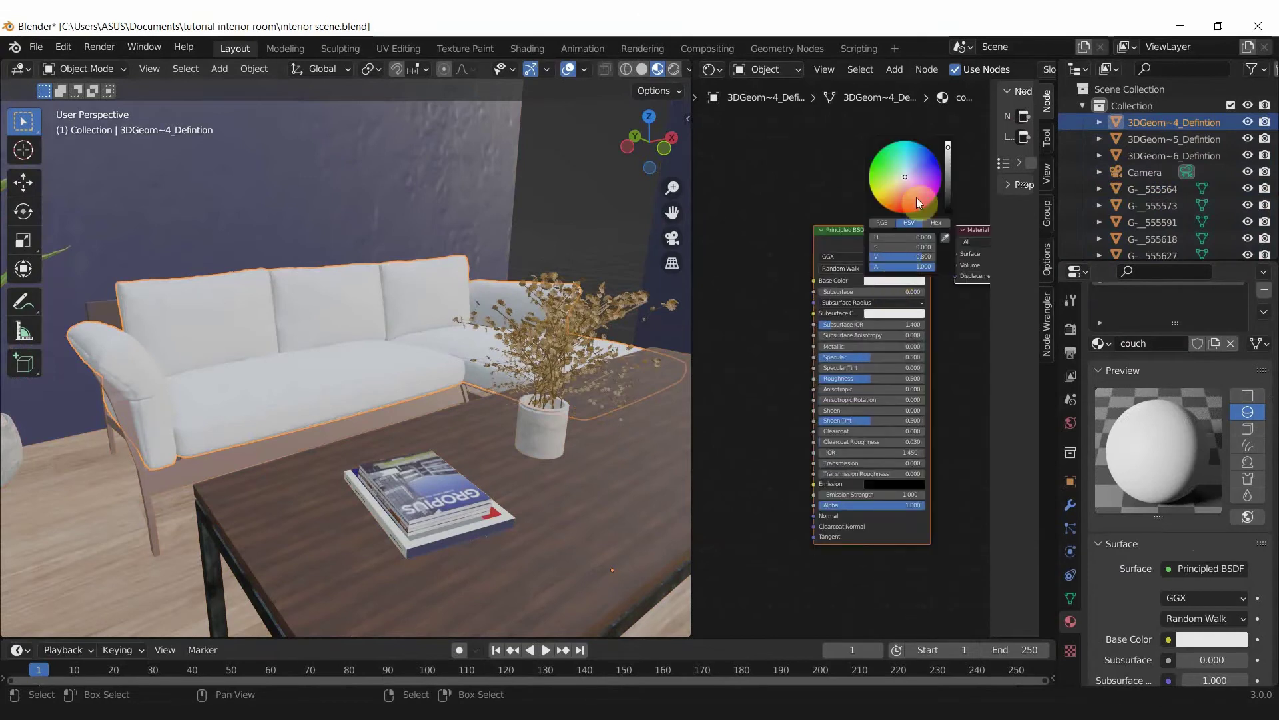
pyautogui.moveTo(909, 175); pyautogui.dragTo(905, 166)
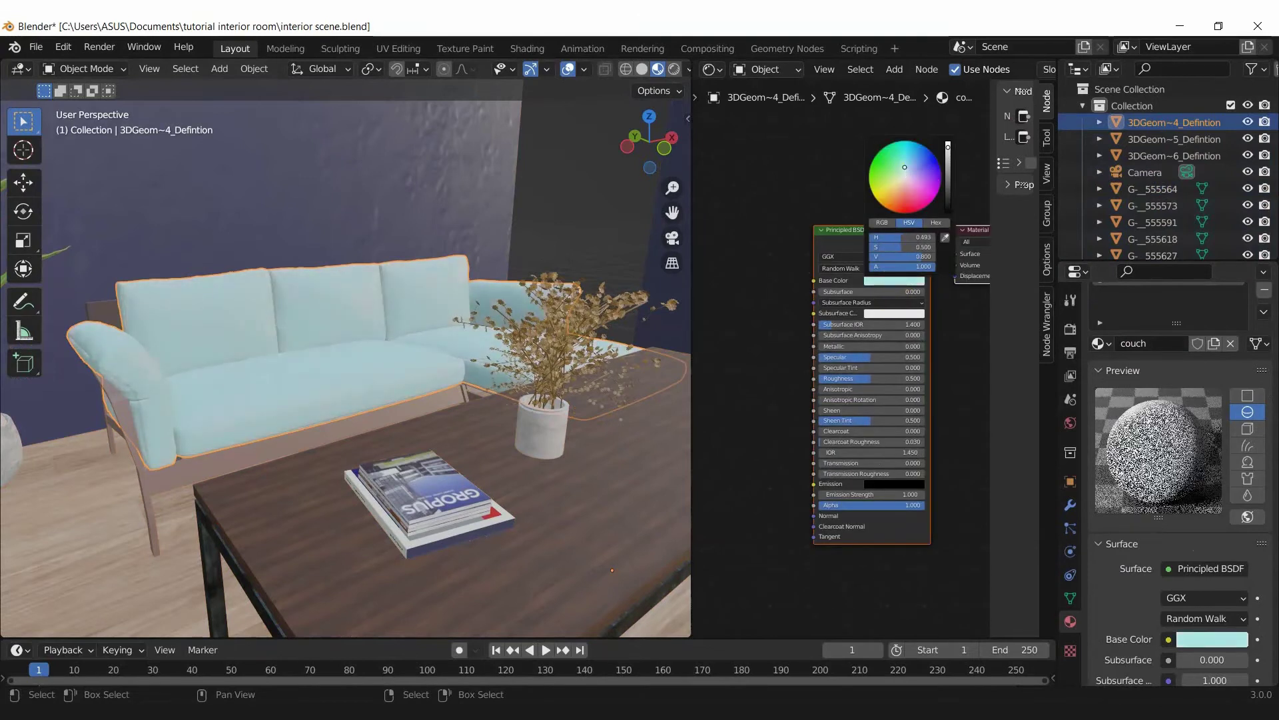
# - Deselect everything and orbit to the side of the sofa
pyautogui.moveTo(423, 550)
pyautogui.mouseDown(button='middle')
pyautogui.moveTo(340, 404)
pyautogui.moveTo(257, 393)
pyautogui.mouseUp(button='middle')
pyautogui.scroll(-2, 257, 390)
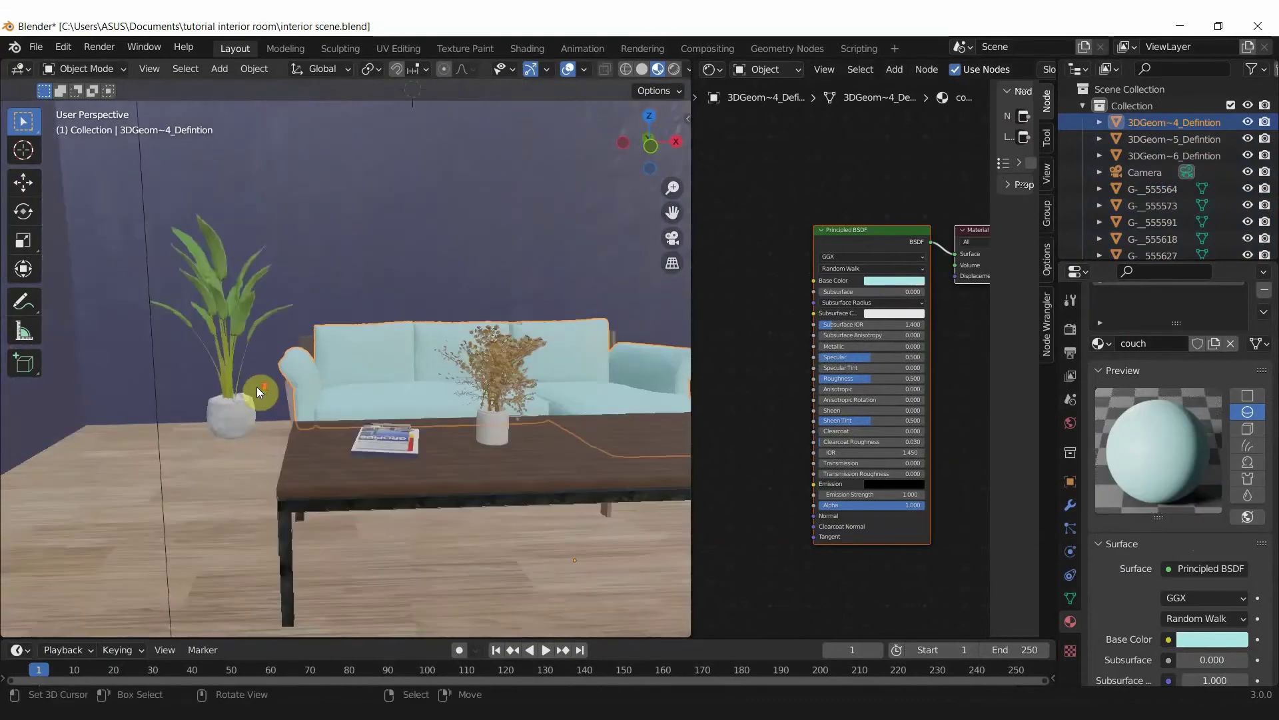
pyautogui.scroll(-2, 266, 386)
pyautogui.press('a')
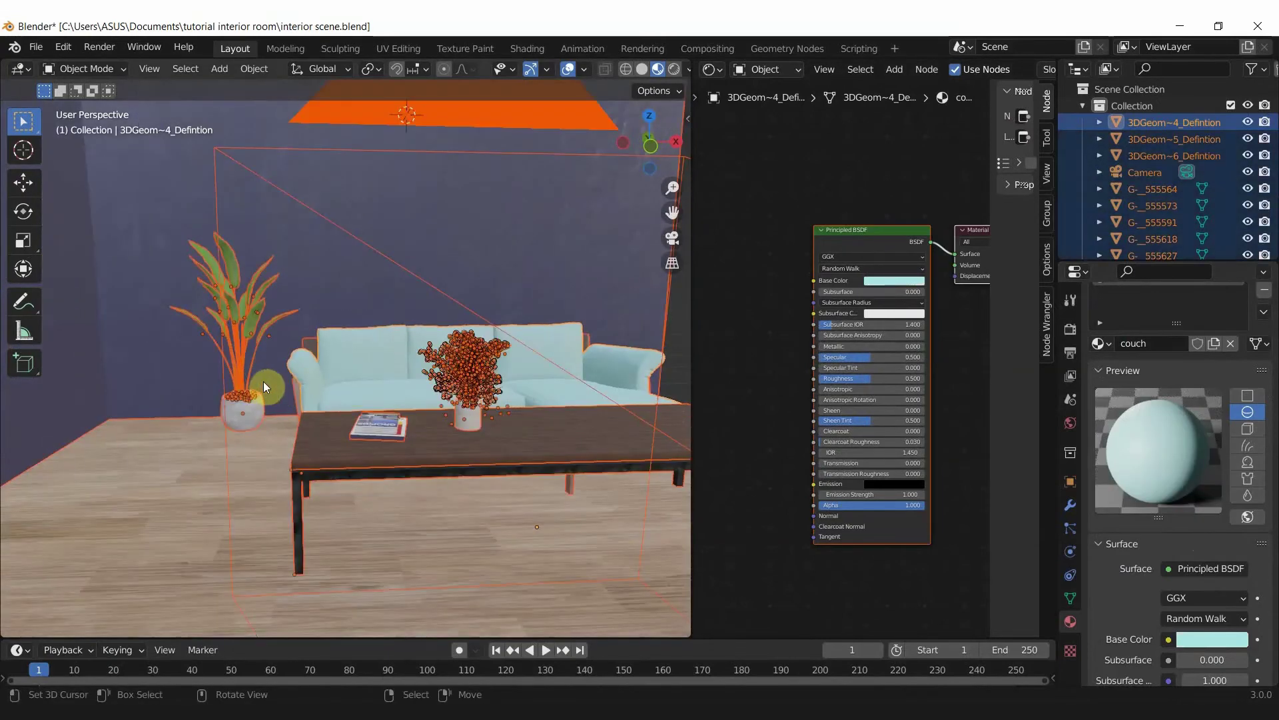
pyautogui.hotkey('alt', 'a')
pyautogui.scroll(3, 262, 356)
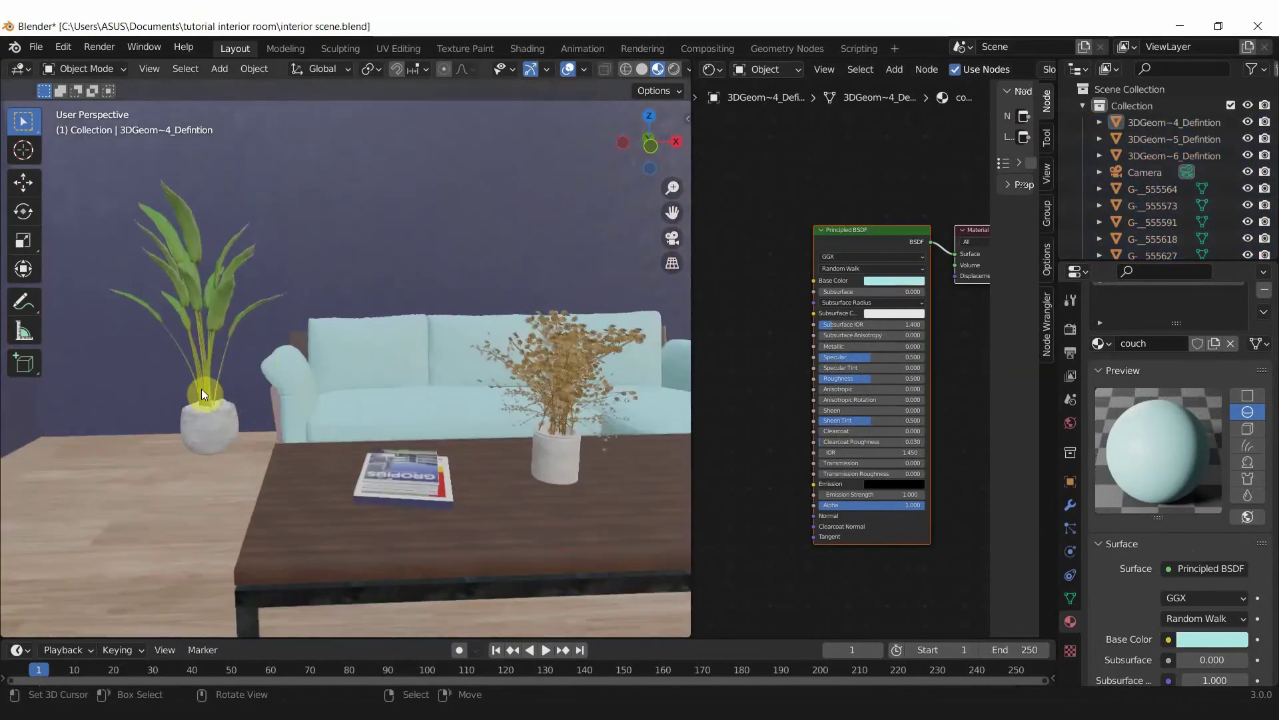
pyautogui.scroll(-2, 362, 481)
pyautogui.moveTo(314, 485); pyautogui.dragTo(395, 470, button='middle')
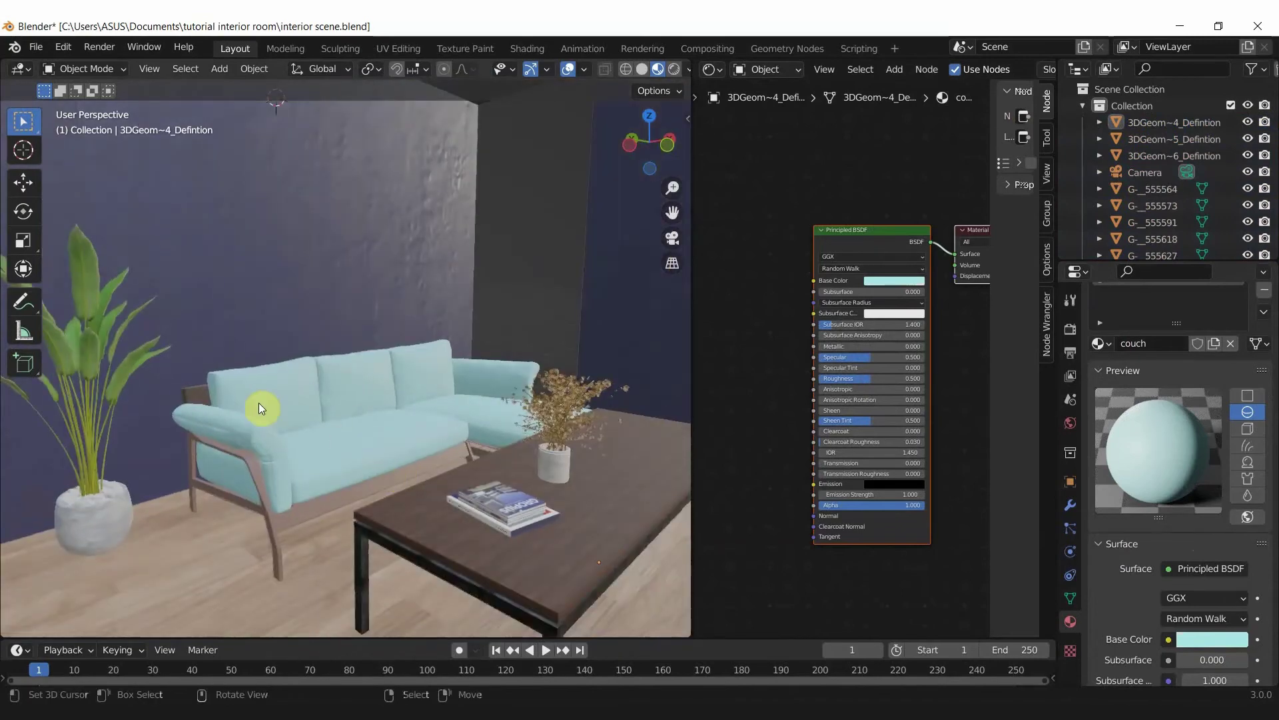
pyautogui.scroll(3, 378, 434)
# - Inspect the plant pot's material, moving its image texture node left of the shader
pyautogui.scroll(-3, 378, 434)
pyautogui.click(245, 533)
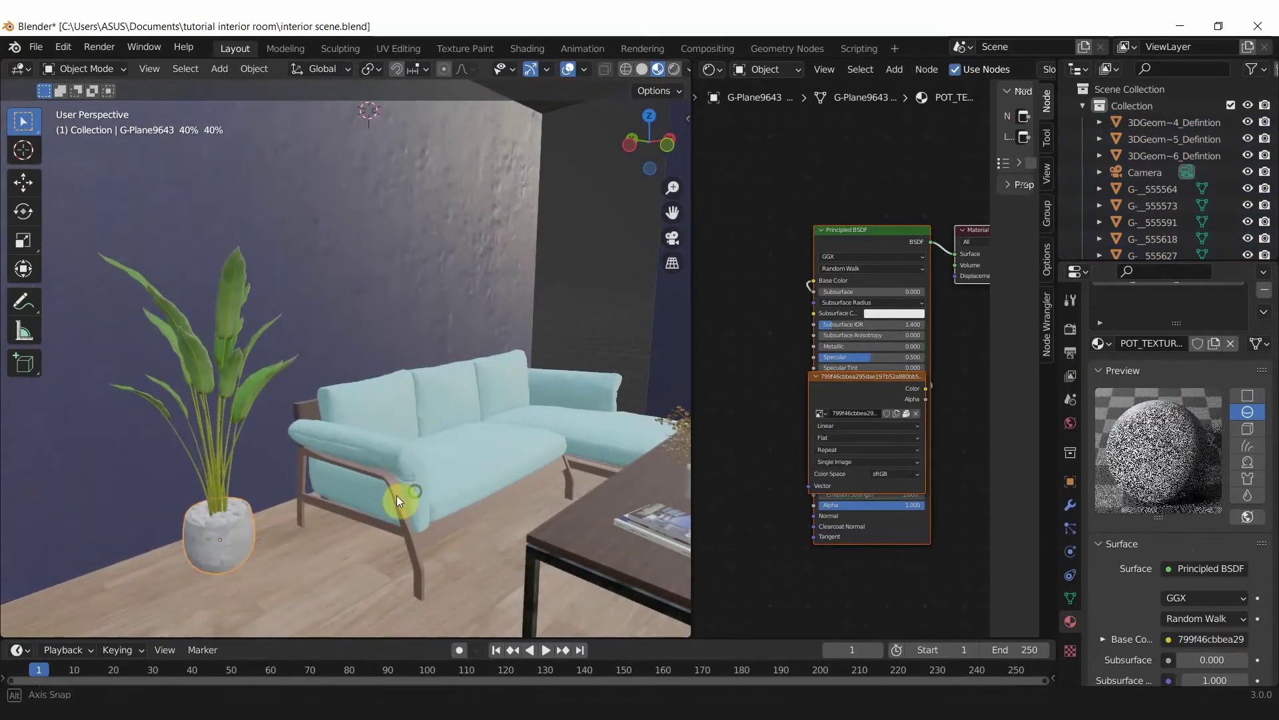
pyautogui.scroll(3, 397, 494)
pyautogui.moveTo(856, 376); pyautogui.dragTo(736, 256)
pyautogui.scroll(2, 800, 394)
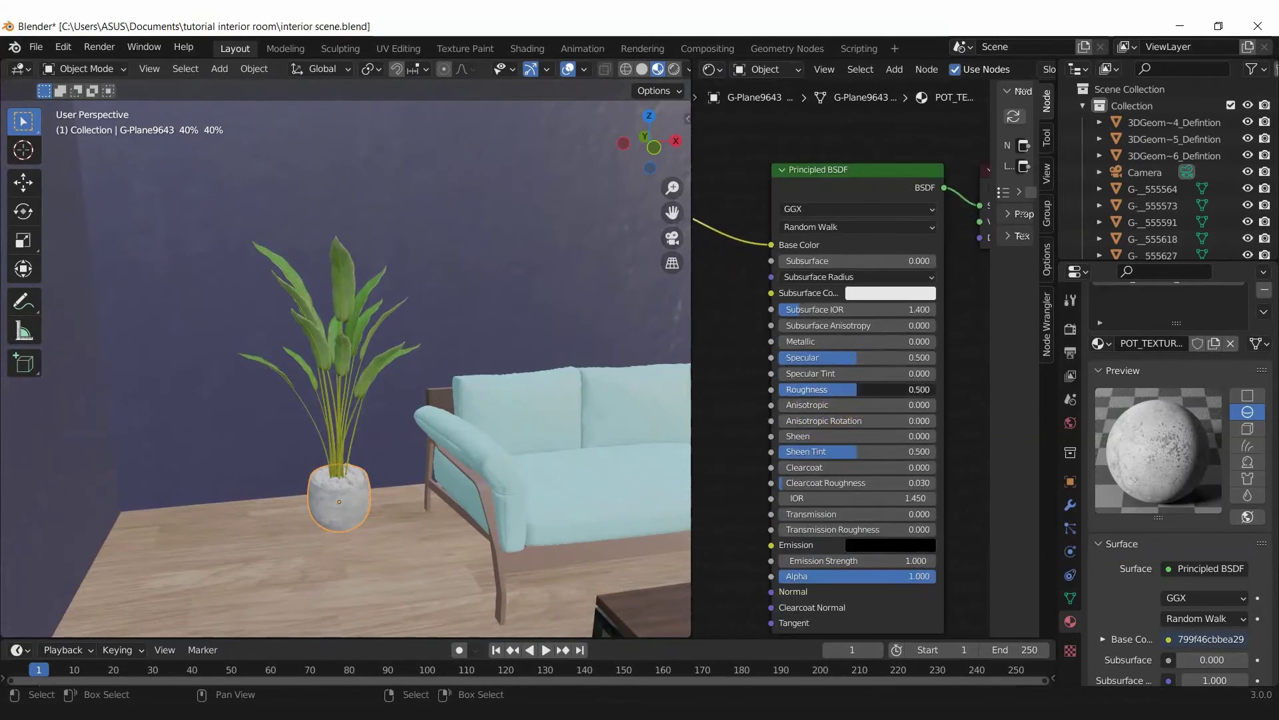
pyautogui.moveTo(853, 389)
pyautogui.mouseDown()
pyautogui.moveTo(875, 389)
pyautogui.moveTo(726, 176)
pyautogui.mouseUp()
# - Inspect the plant leaves and magazine materials, moving the magazine's texture node aside
pyautogui.click(350, 246)
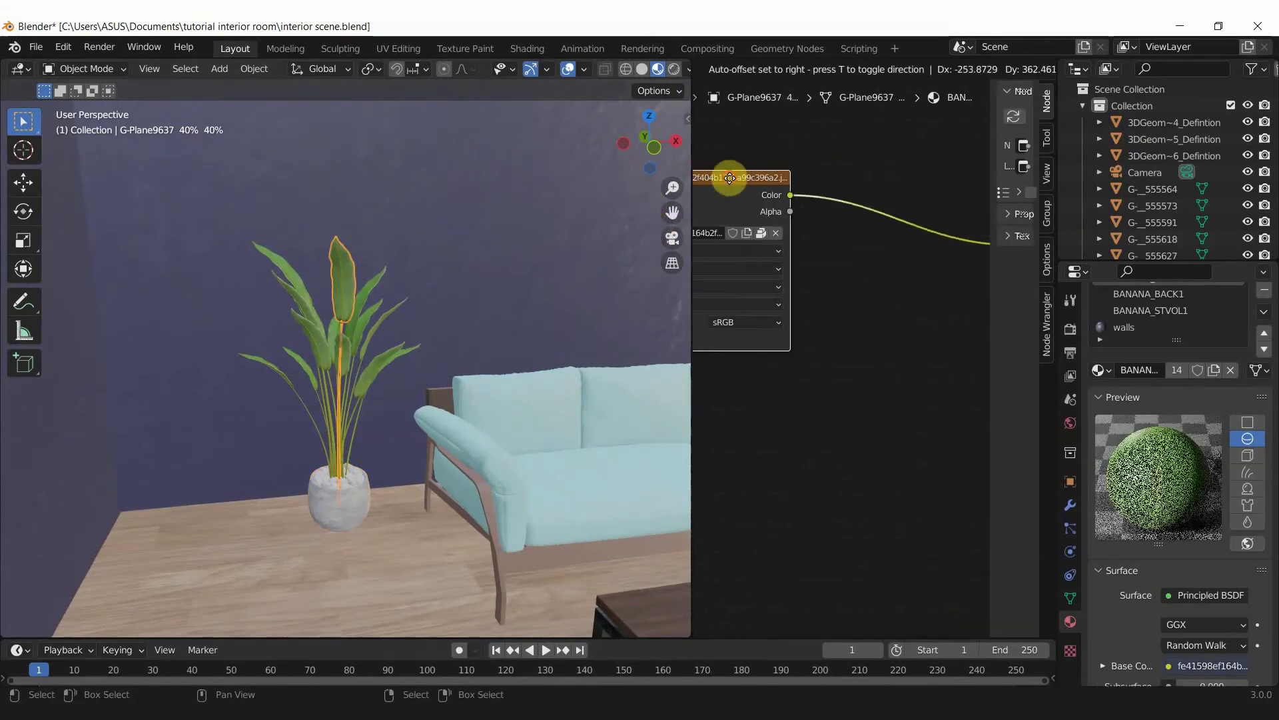
pyautogui.moveTo(320, 279); pyautogui.dragTo(317, 262, button='middle')
pyautogui.scroll(2, 325, 231)
pyautogui.scroll(-2, 847, 323)
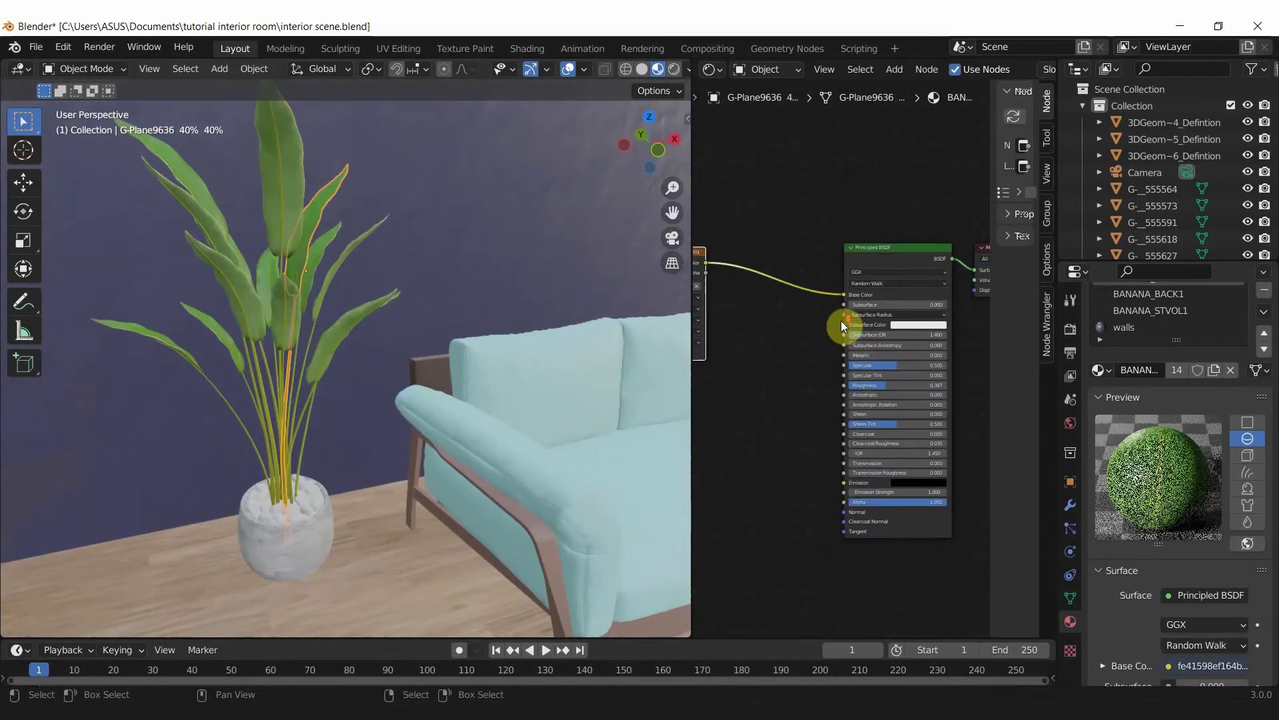
pyautogui.moveTo(467, 347); pyautogui.dragTo(404, 378, button='middle')
pyautogui.click(404, 378)
pyautogui.click(453, 417)
pyautogui.moveTo(893, 382); pyautogui.dragTo(733, 200)
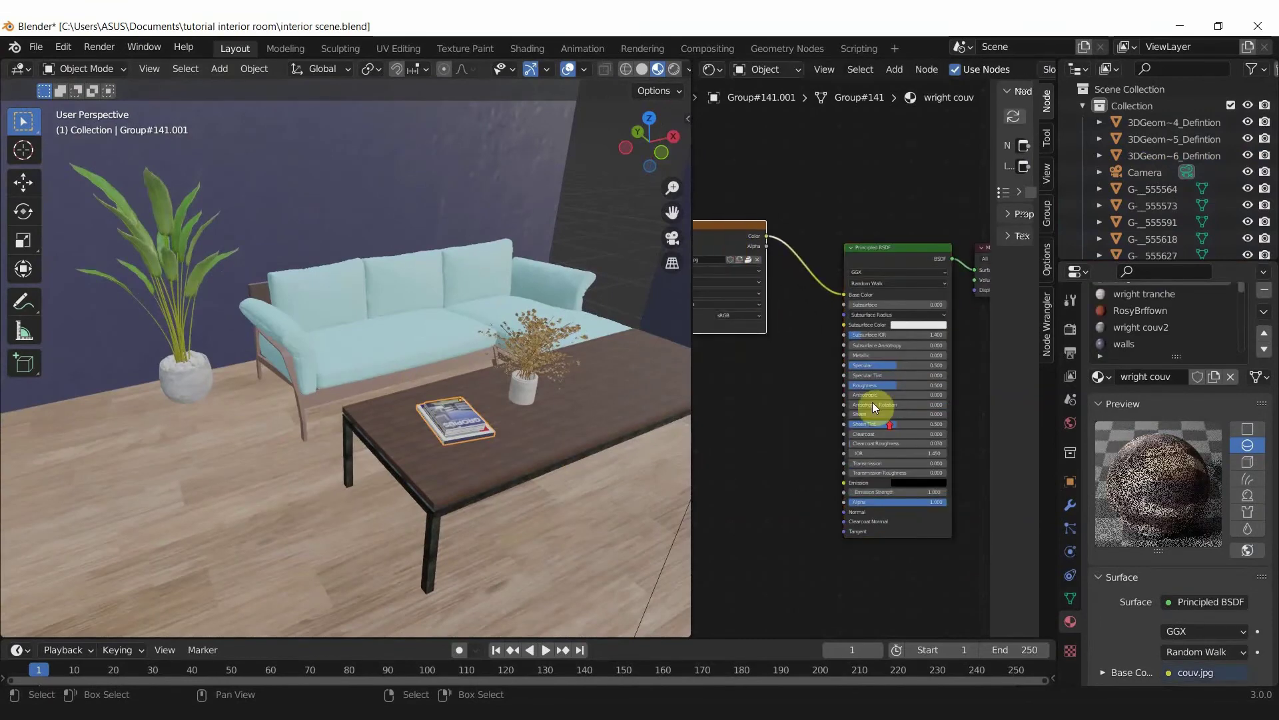
pyautogui.moveTo(611, 618)
pyautogui.mouseDown(button='middle')
pyautogui.moveTo(506, 405)
pyautogui.moveTo(447, 396)
pyautogui.moveTo(391, 345)
pyautogui.mouseUp(button='middle')
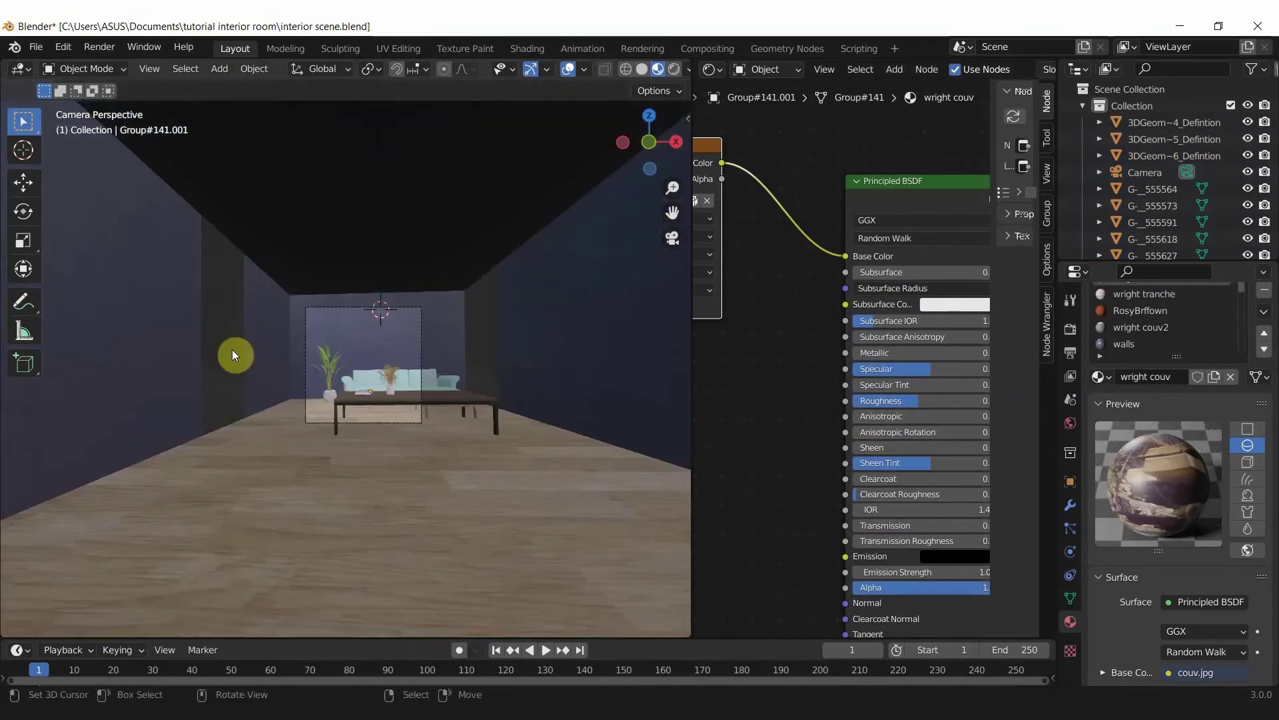
# - In camera view, select the main walls object to show its material
pyautogui.press('KP_0')
pyautogui.scroll(-1, 378, 307)
pyautogui.scroll(-1, 389, 317)
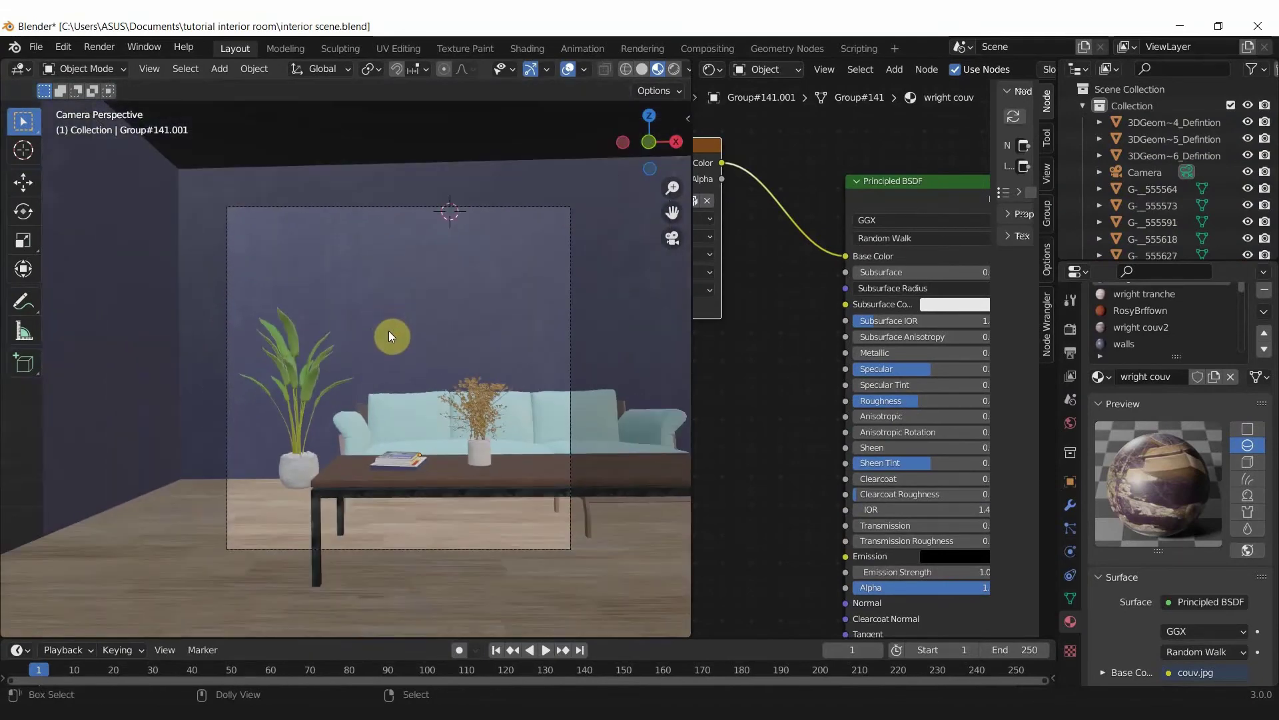
pyautogui.click(609, 274)
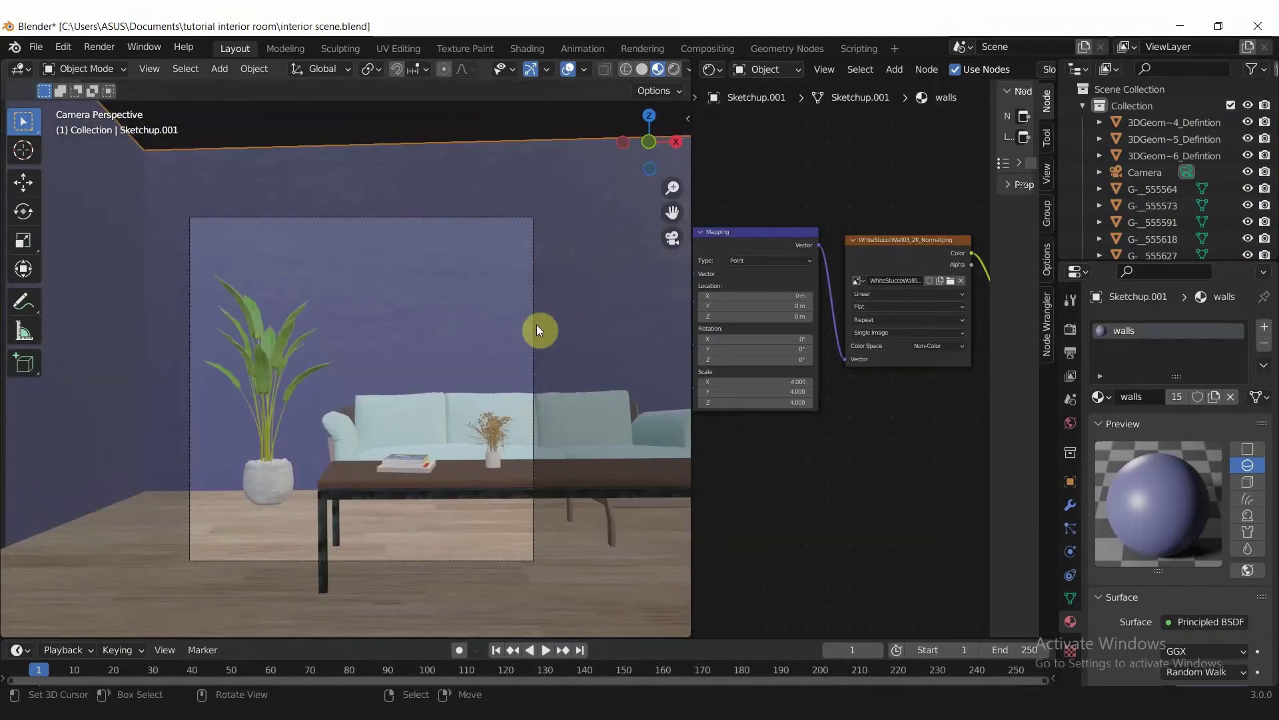
pyautogui.scroll(2, 460, 317)
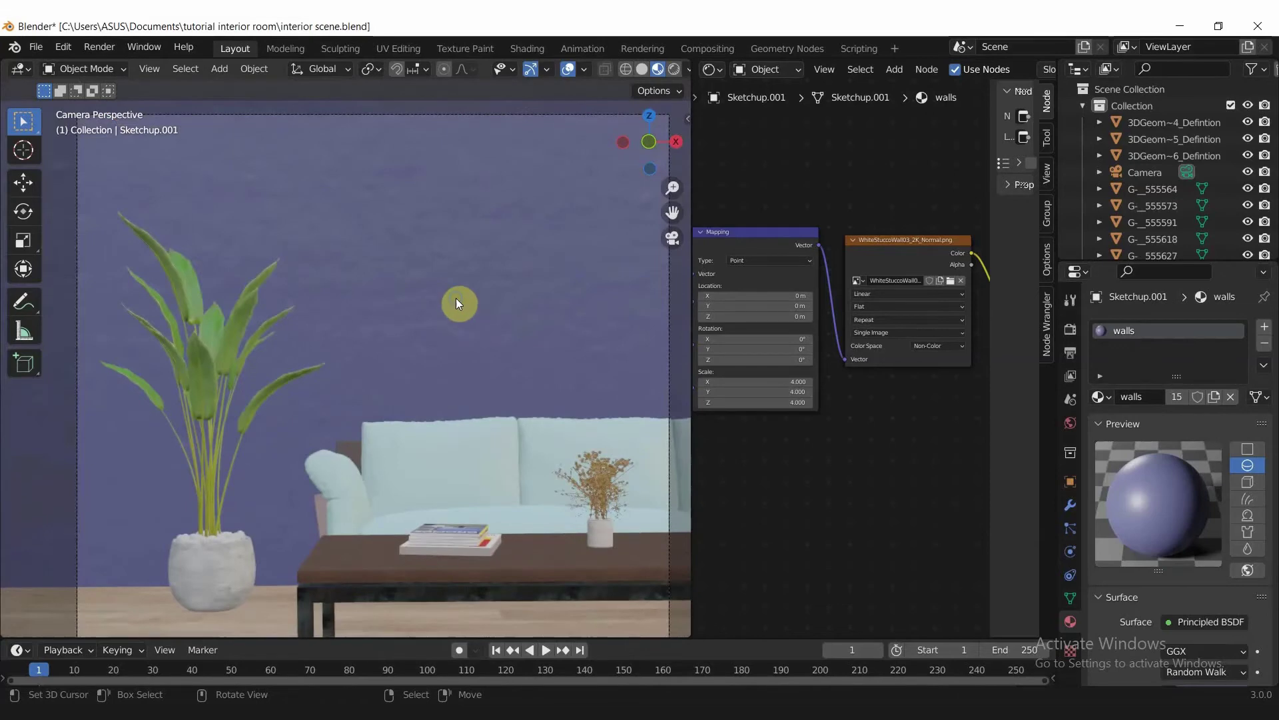
pyautogui.scroll(-2, 447, 286)
pyautogui.click(439, 276)
pyautogui.scroll(-1, 556, 331)
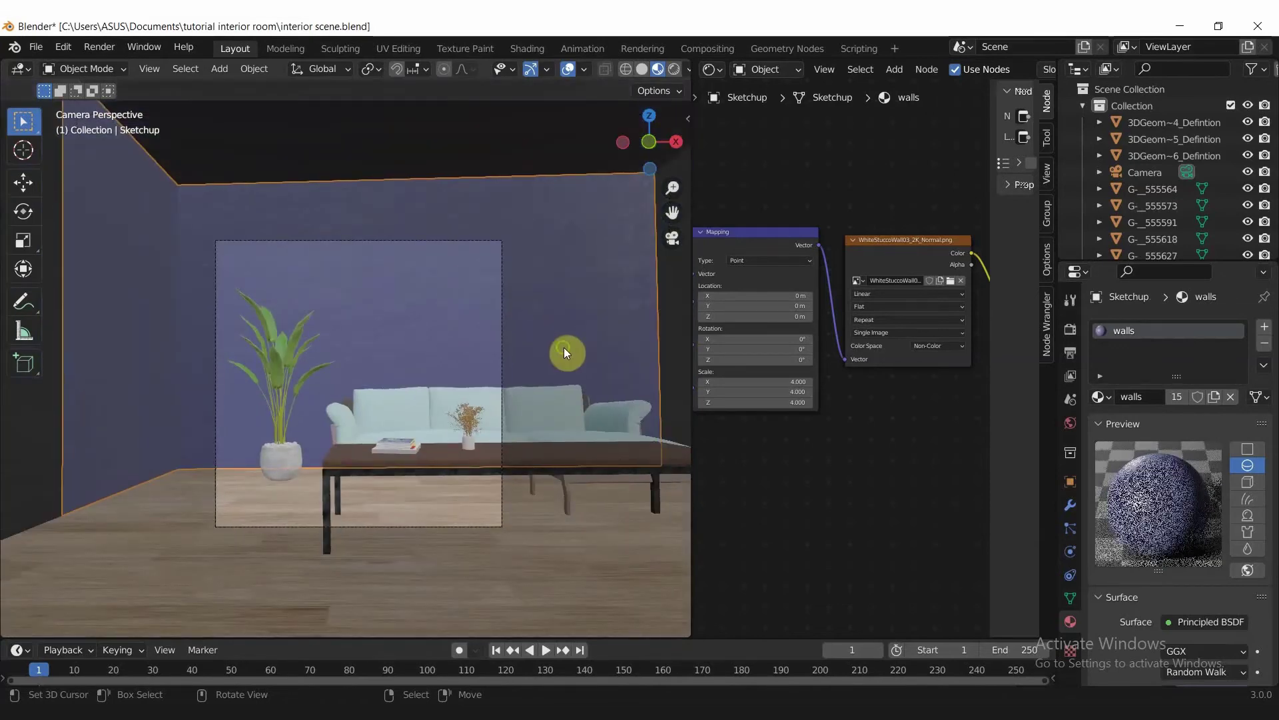
# - Orbit to a close User Perspective view of the wall corner and ceiling
pyautogui.moveTo(563, 347)
pyautogui.mouseDown(button='middle')
pyautogui.moveTo(525, 358)
pyautogui.moveTo(427, 326)
pyautogui.moveTo(279, 506)
pyautogui.moveTo(345, 430)
pyautogui.moveTo(411, 414)
pyautogui.mouseUp(button='middle')
pyautogui.scroll(-2, 345, 430)
pyautogui.scroll(2, 448, 351)
pyautogui.scroll(2, 271, 417)
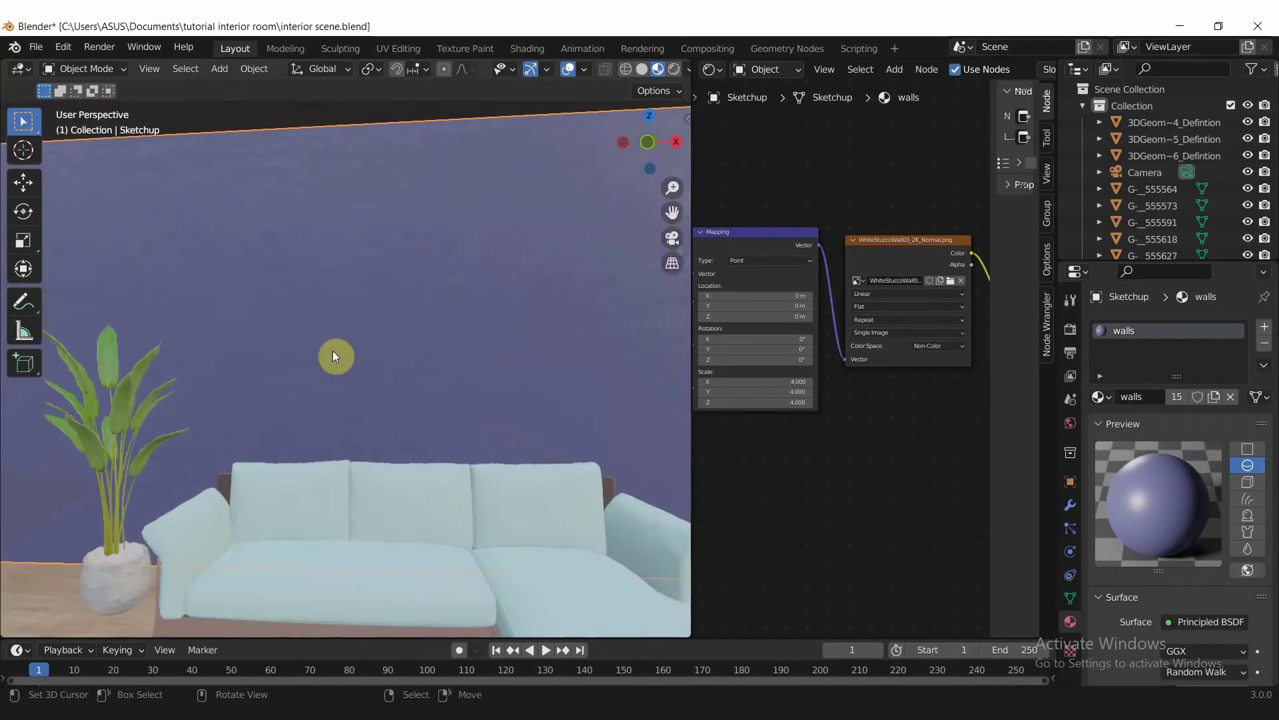
pyautogui.moveTo(333, 354)
pyautogui.mouseDown(button='middle')
pyautogui.moveTo(273, 365)
pyautogui.moveTo(327, 330)
pyautogui.moveTo(402, 361)
pyautogui.moveTo(473, 324)
pyautogui.mouseUp(button='middle')
pyautogui.scroll(-1, 327, 329)
# - Set the stucco Mapping node's Scale X/Y/Z to 10
pyautogui.scroll(1, 826, 453)
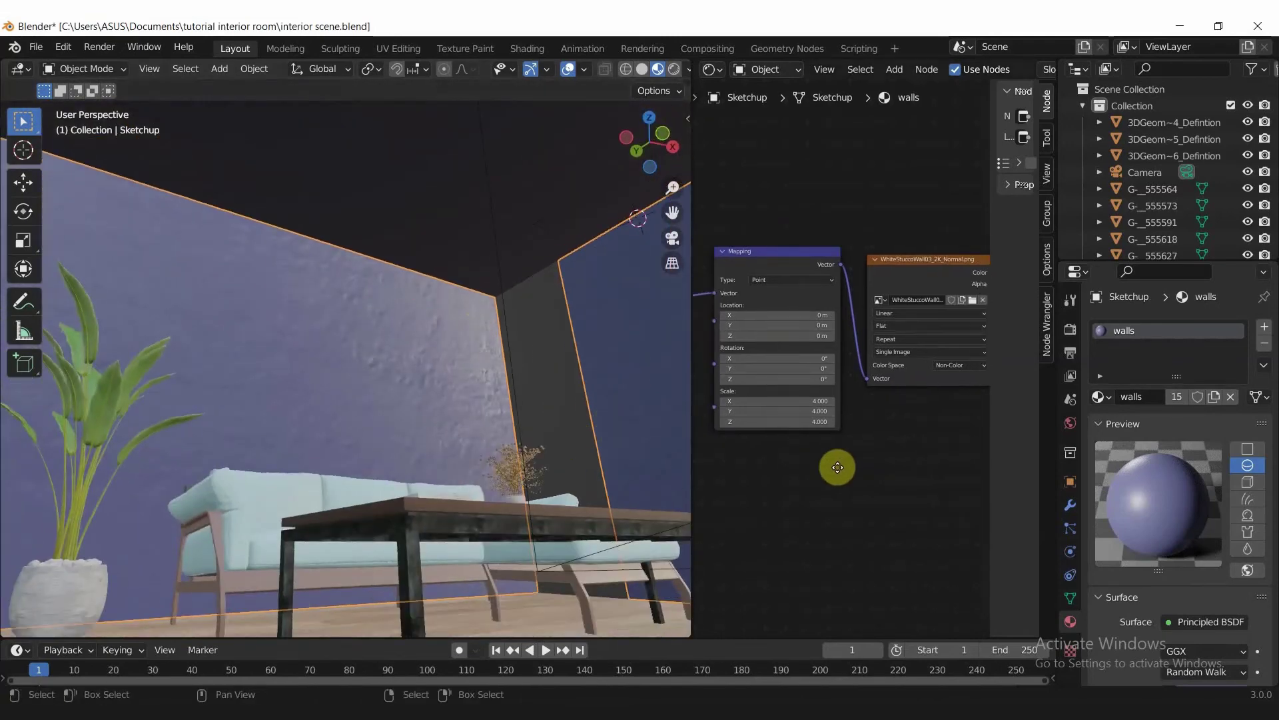
pyautogui.scroll(1, 834, 465)
pyautogui.scroll(1, 871, 471)
pyautogui.scroll(1, 891, 468)
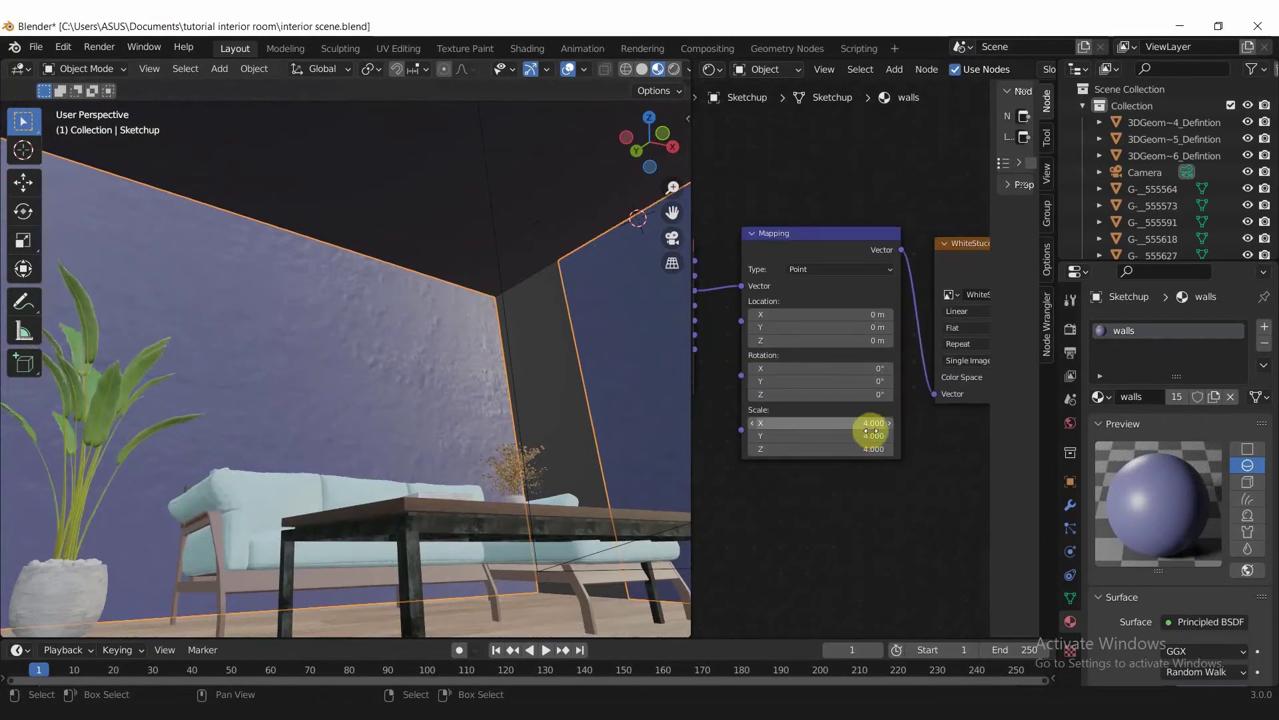
pyautogui.moveTo(869, 423); pyautogui.dragTo(858, 449)
pyautogui.write('10')
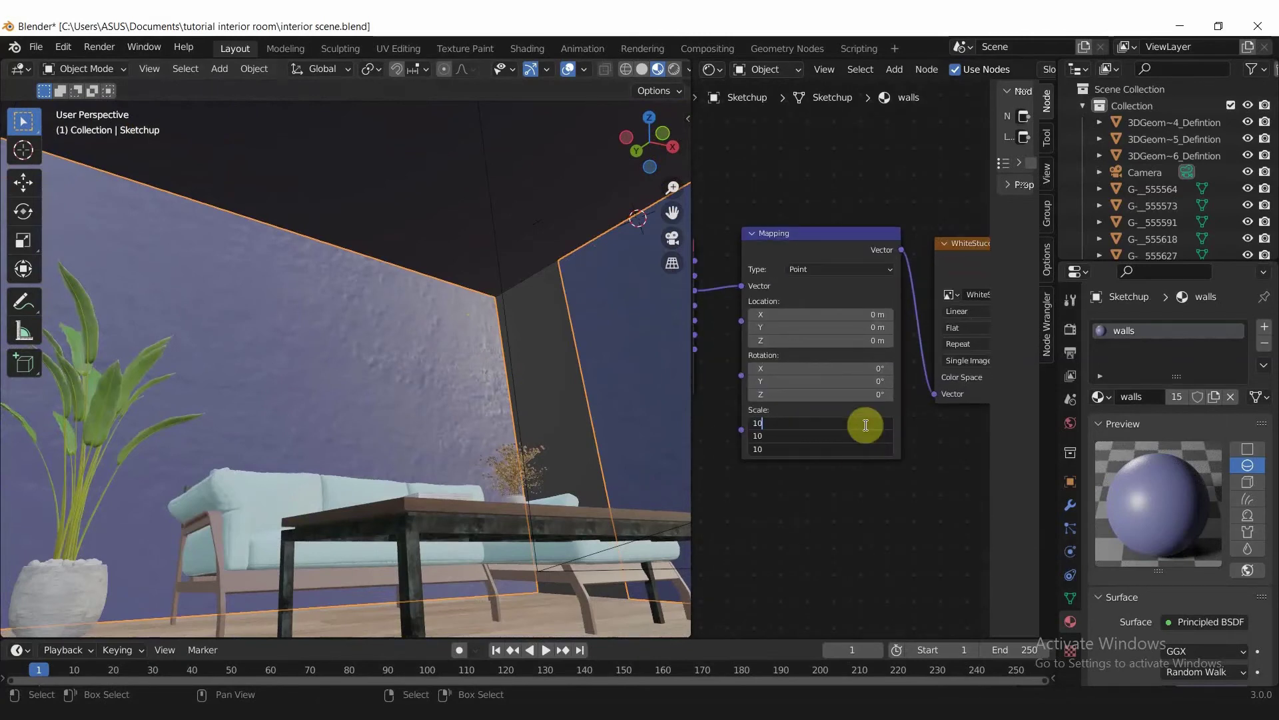
pyautogui.press('Return')
# - Raise the mapping scale on all three axes to 11
pyautogui.moveTo(457, 406); pyautogui.dragTo(351, 430, button='middle')
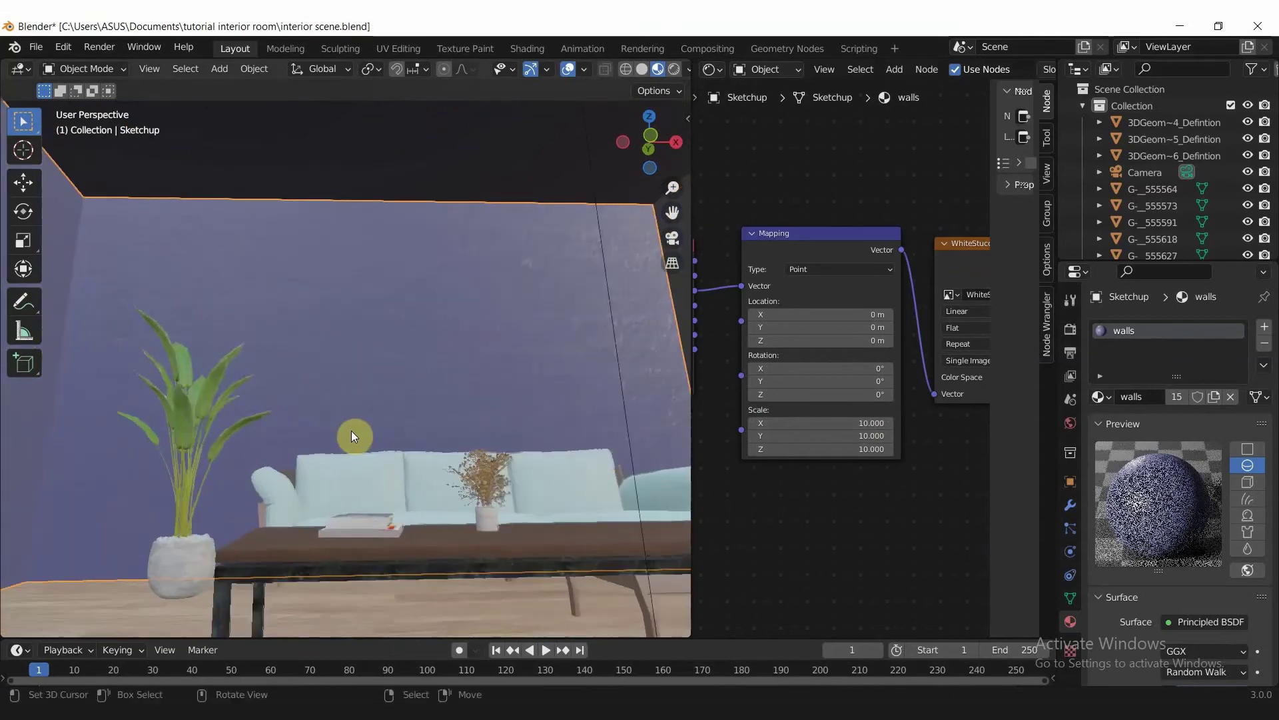
pyautogui.scroll(3, 411, 354)
pyautogui.scroll(2, 414, 345)
pyautogui.moveTo(414, 346); pyautogui.dragTo(490, 359, button='middle')
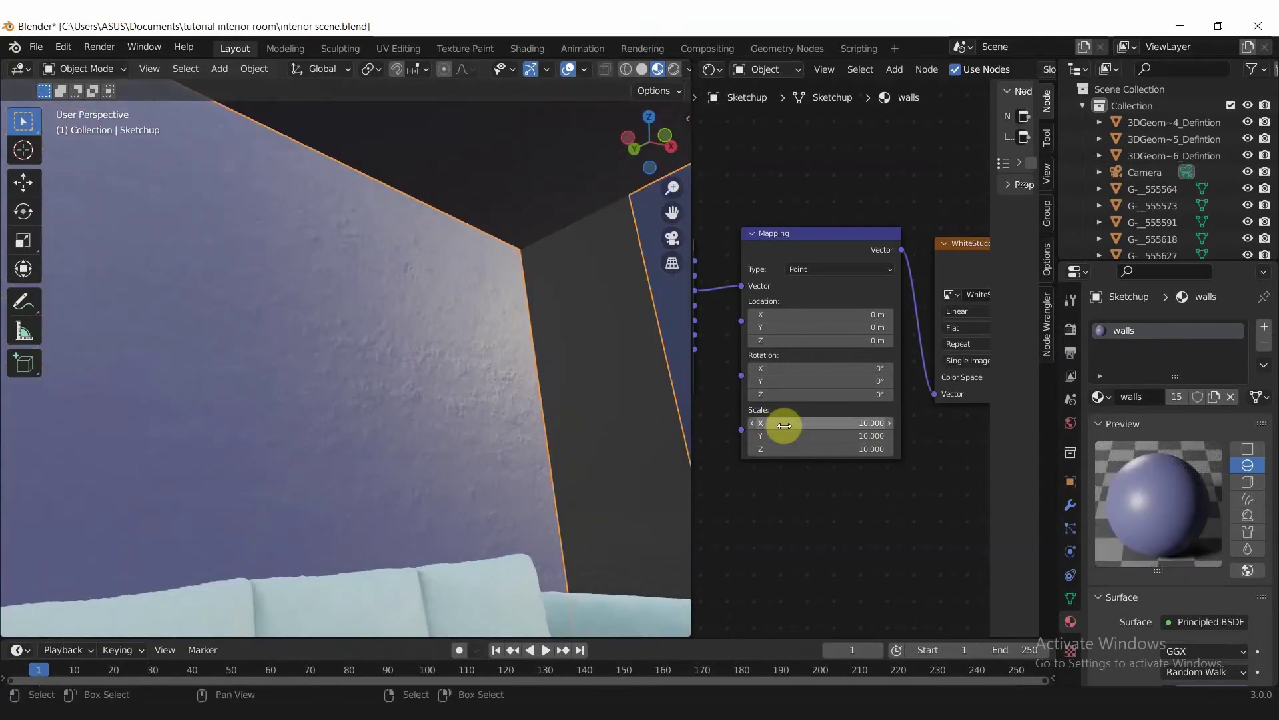
pyautogui.moveTo(785, 425); pyautogui.dragTo(796, 448)
pyautogui.write('11')
pyautogui.press('Return')
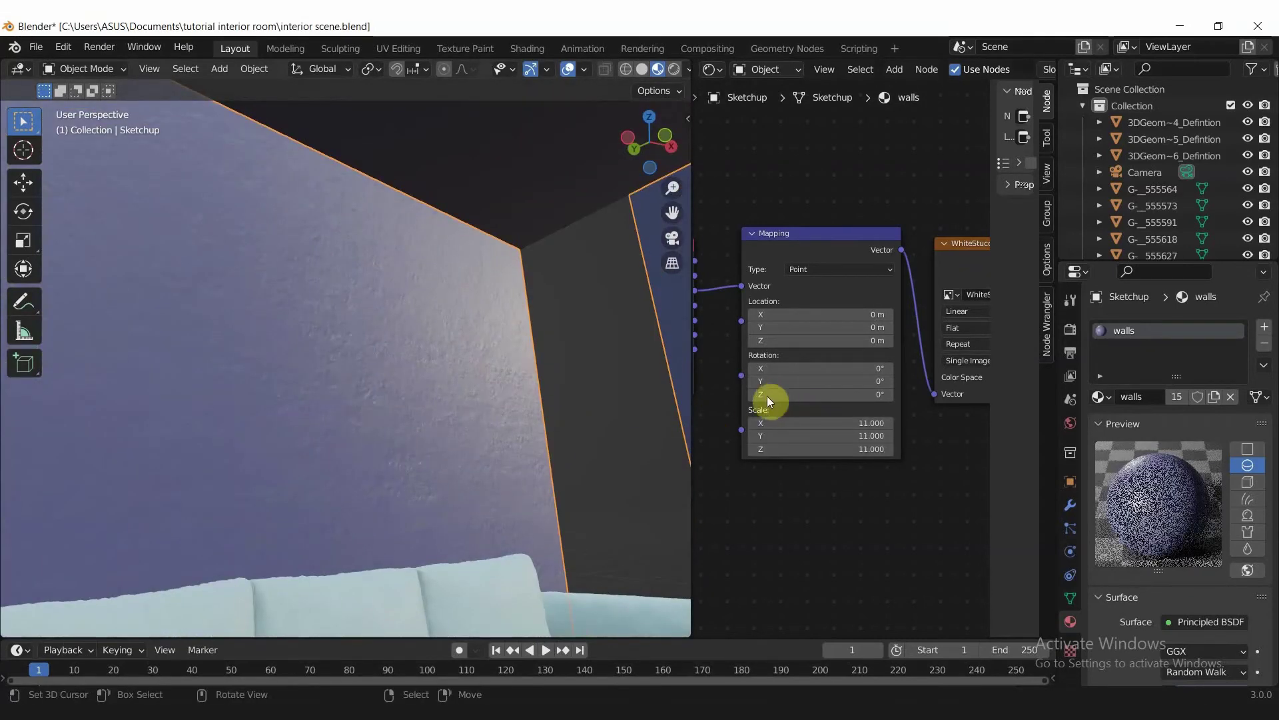
# - Keep the mapping's Y rotation at 0°
pyautogui.scroll(-3, 262, 423)
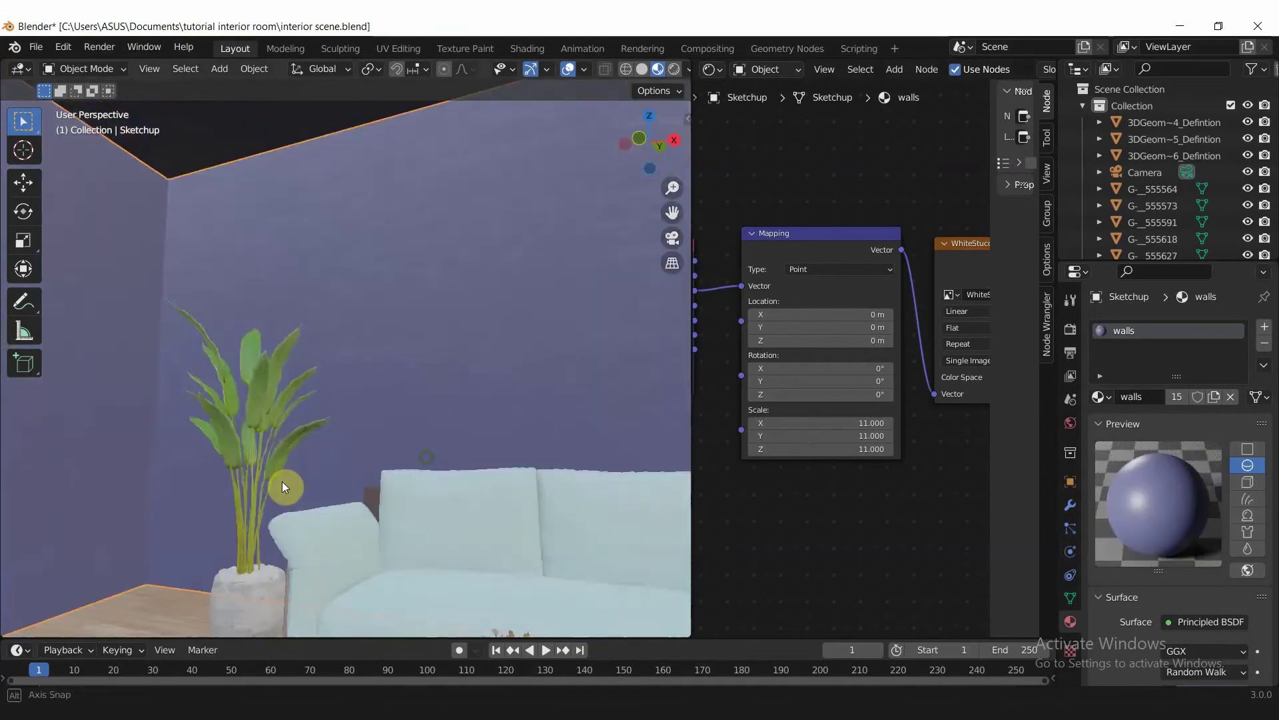
pyautogui.moveTo(280, 485); pyautogui.dragTo(340, 453, button='middle')
pyautogui.scroll(-2, 388, 394)
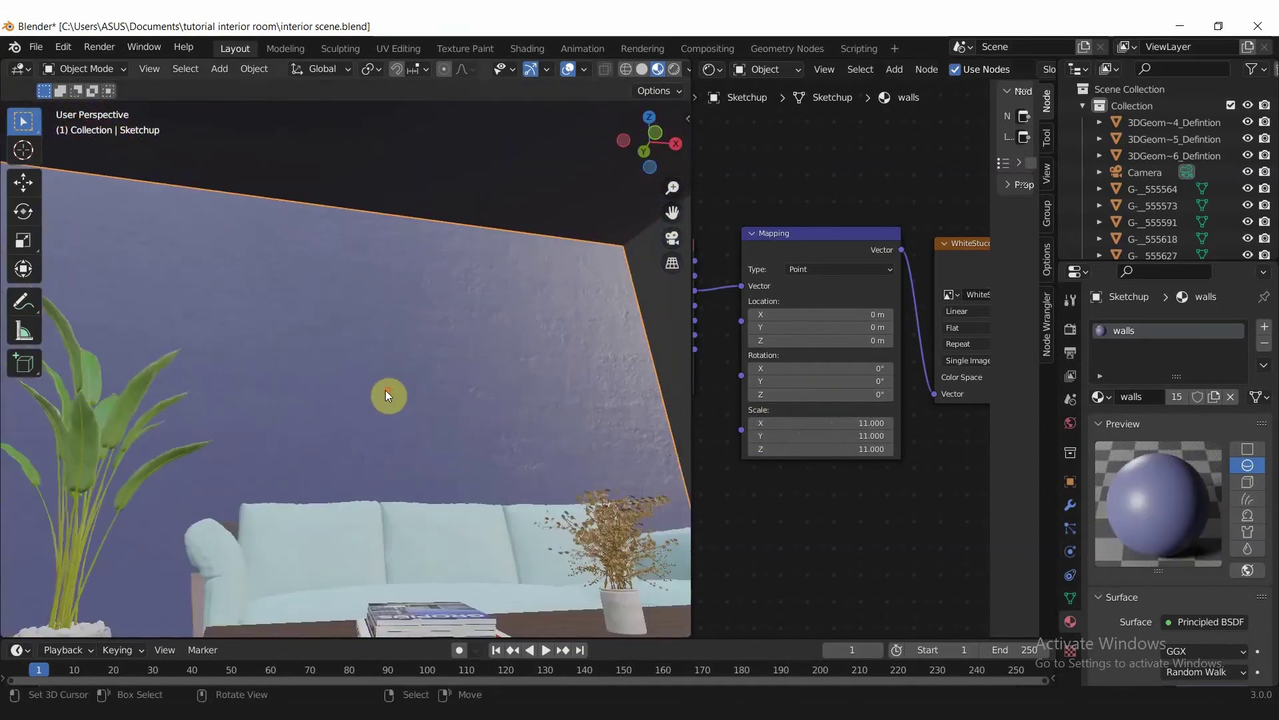
pyautogui.moveTo(388, 393)
pyautogui.mouseDown(button='middle')
pyautogui.moveTo(381, 423)
pyautogui.moveTo(440, 413)
pyautogui.mouseUp(button='middle')
pyautogui.scroll(2, 393, 412)
pyautogui.scroll(-2, 389, 422)
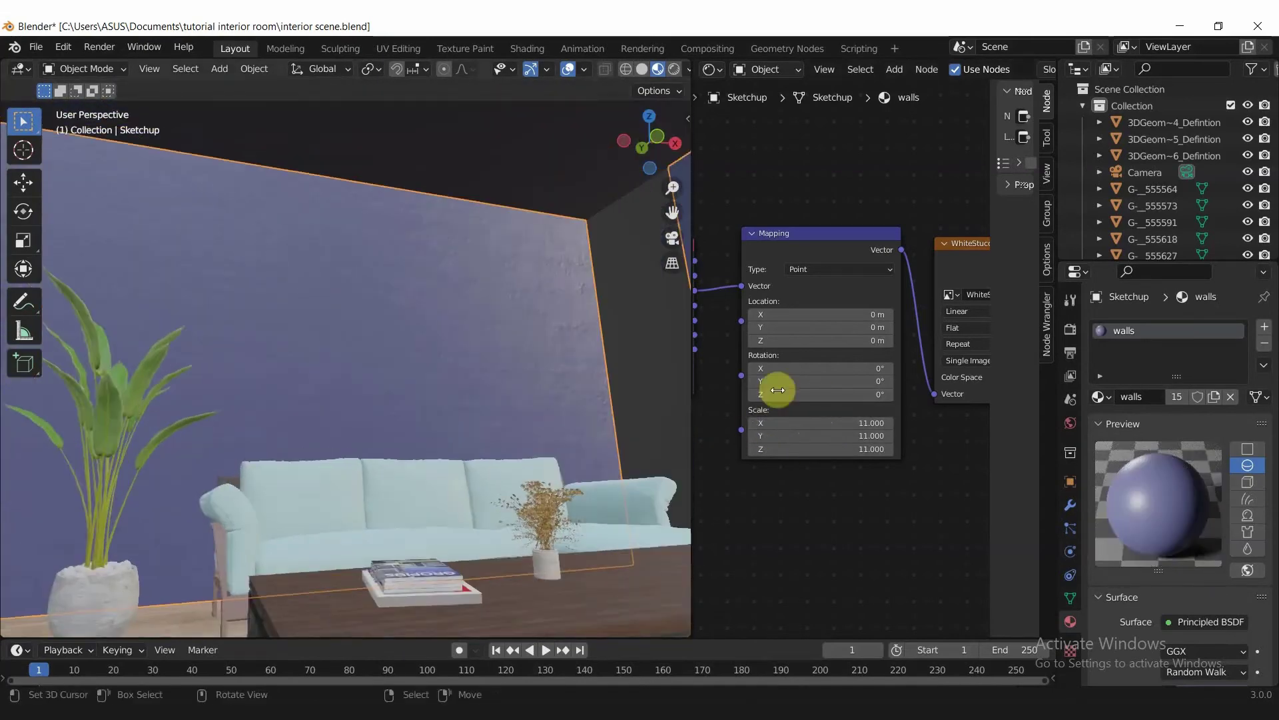
pyautogui.moveTo(804, 380); pyautogui.dragTo(805, 380)
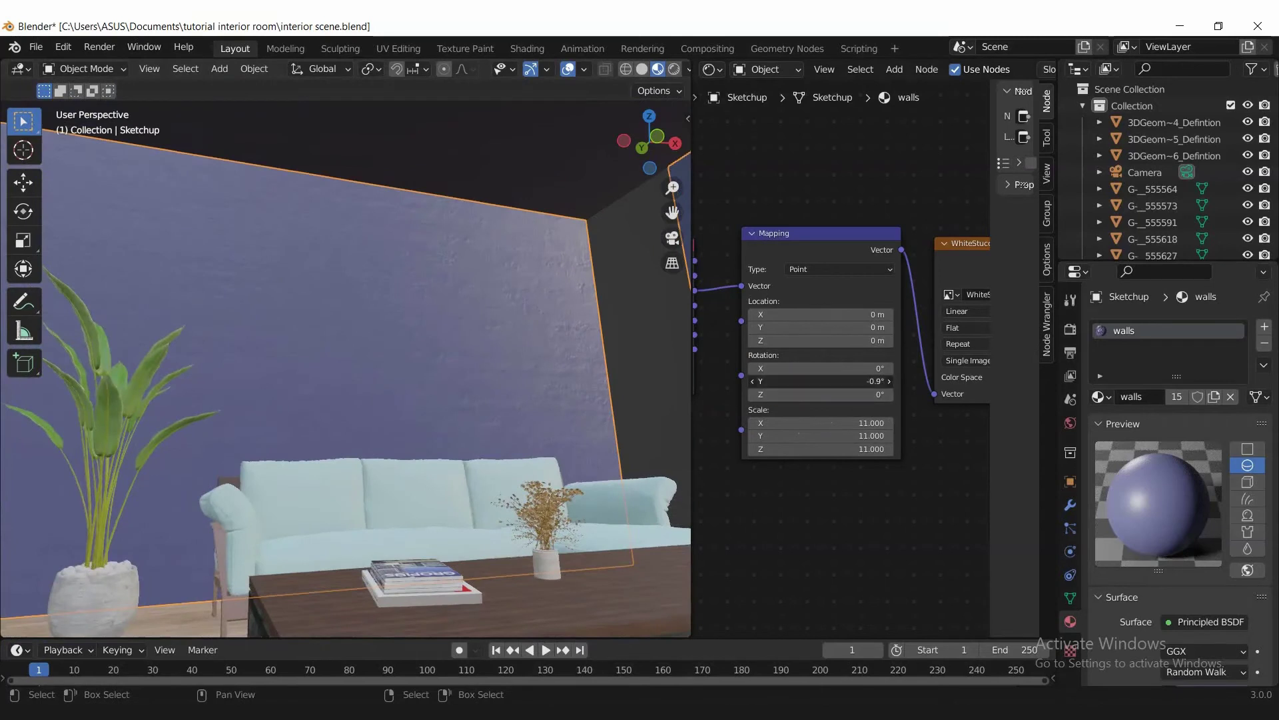
pyautogui.click(808, 379)
pyautogui.press('Return')
# - Rotate the stucco mapping 90° around Z
pyautogui.moveTo(830, 393); pyautogui.dragTo(834, 393)
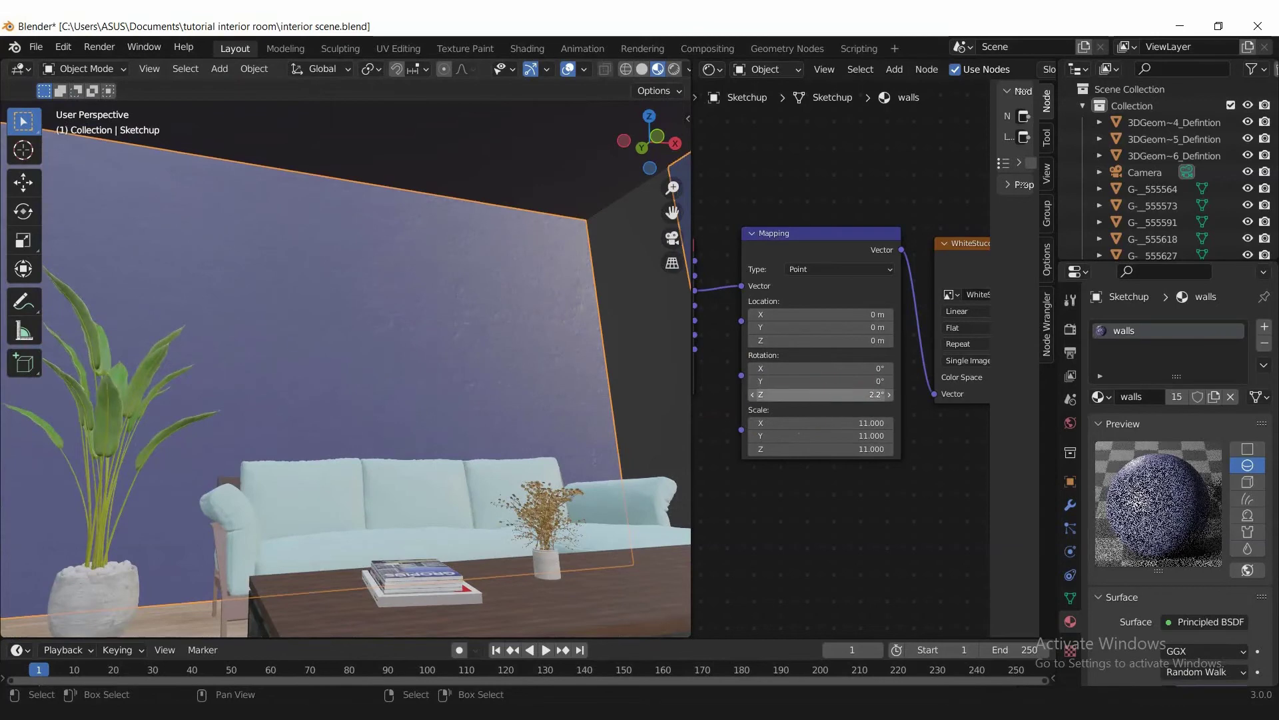
pyautogui.click(831, 393)
pyautogui.write('90')
pyautogui.press('Return')
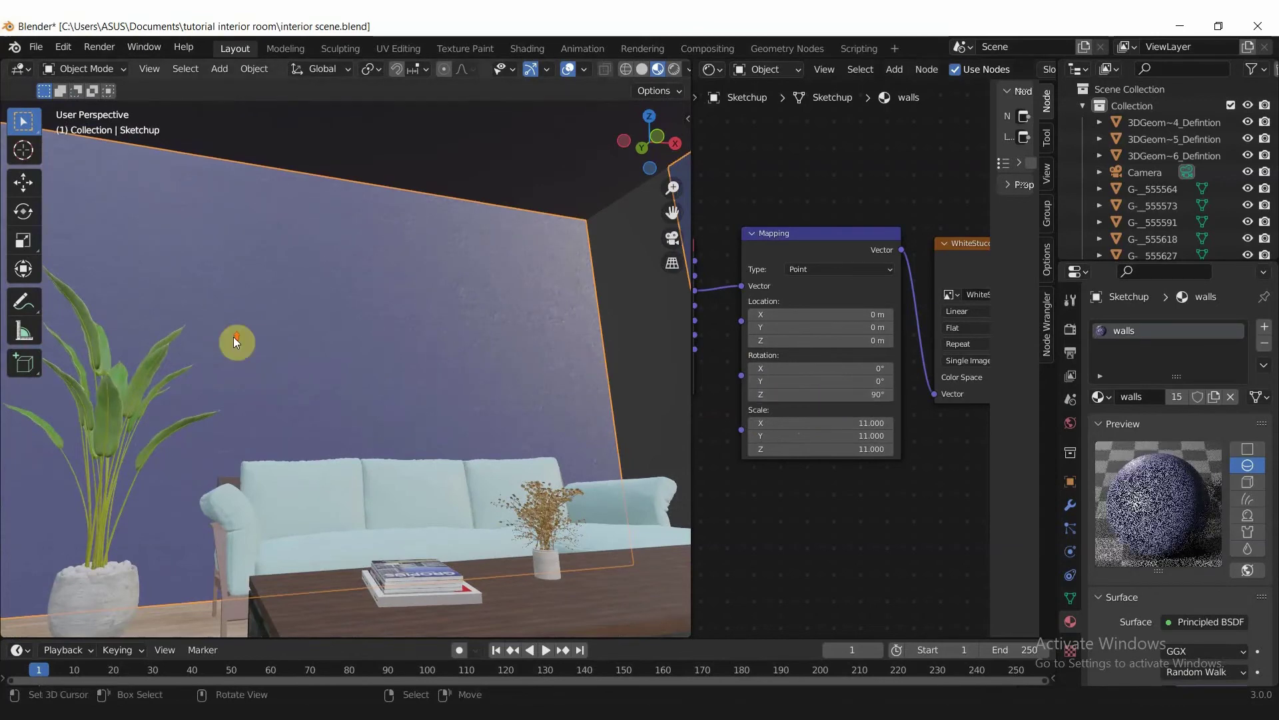
pyautogui.scroll(3, 234, 338)
pyautogui.moveTo(209, 359)
pyautogui.mouseDown(button='middle')
pyautogui.moveTo(370, 360)
pyautogui.moveTo(283, 362)
pyautogui.mouseUp(button='middle')
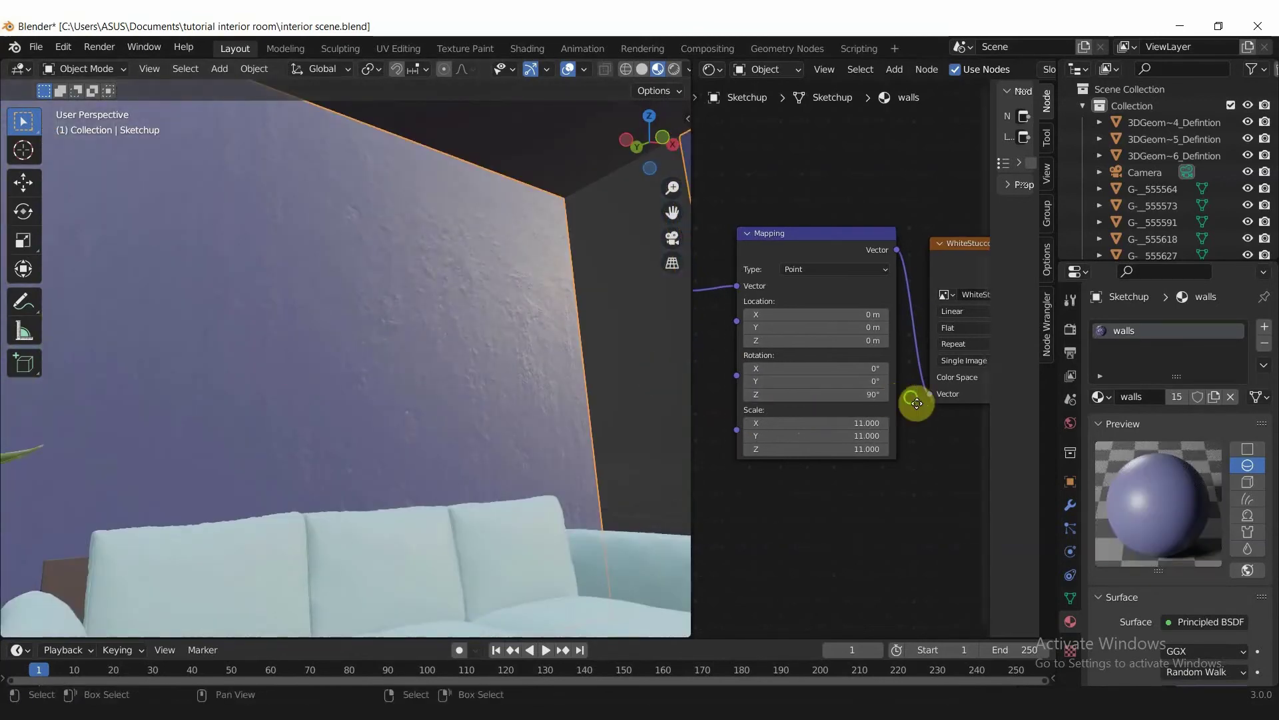
# - Set the wall Normal Map strength to 0.150
pyautogui.hscroll(5, 914, 400)
pyautogui.click(903, 298)
pyautogui.write('0.15')
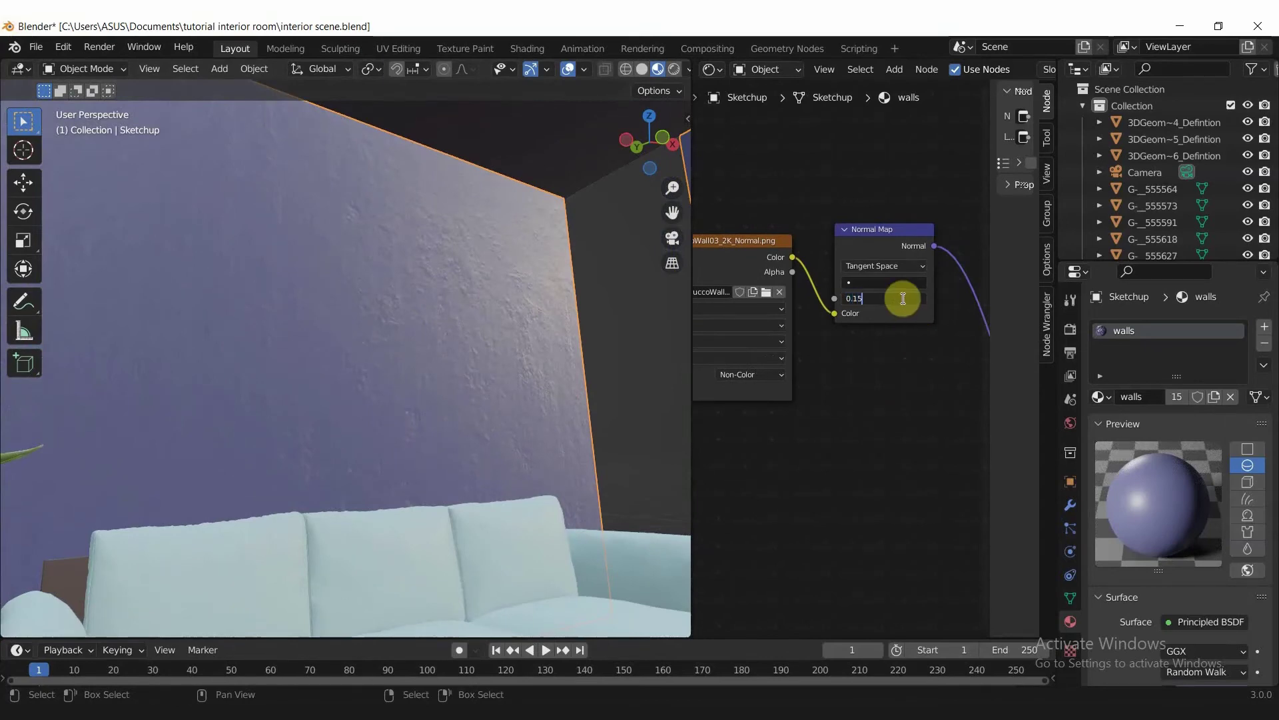
pyautogui.press('Return')
pyautogui.scroll(-5, 442, 337)
pyautogui.scroll(-5, 457, 323)
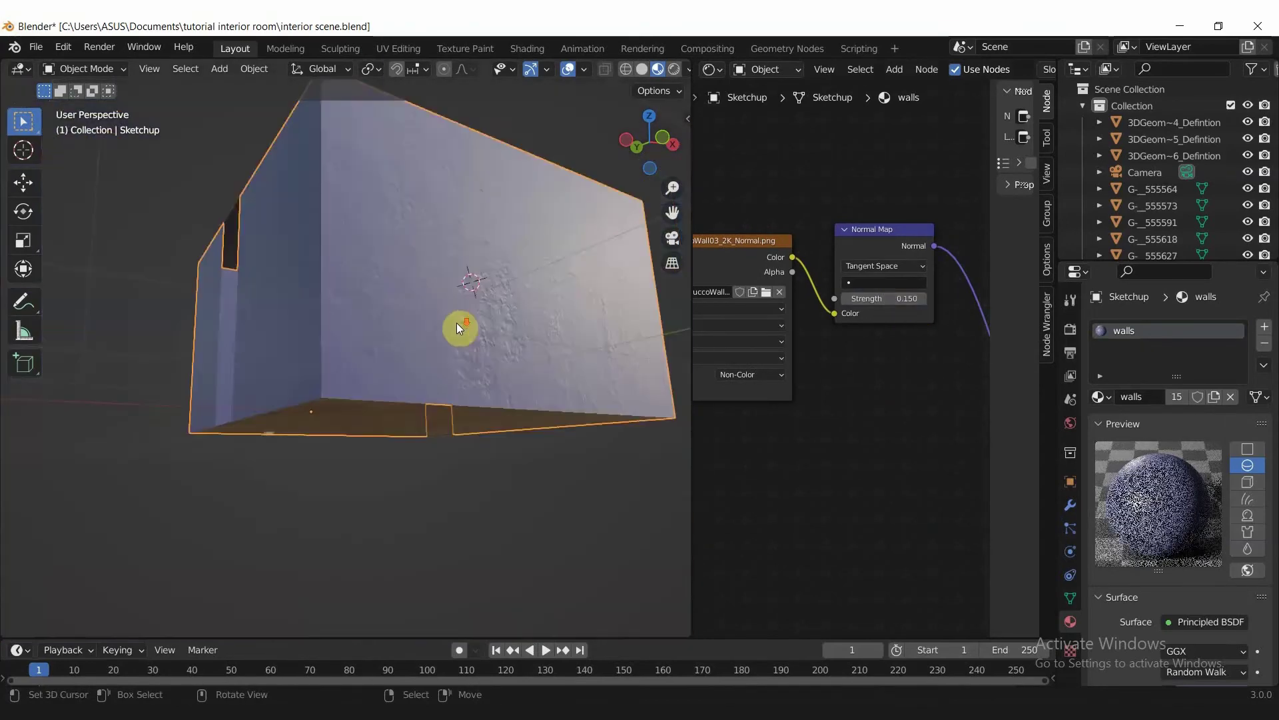
# - Orbit around the wall box and select the other walls object, Sketchup.001
pyautogui.moveTo(457, 322)
pyautogui.mouseDown(button='middle')
pyautogui.moveTo(500, 353)
pyautogui.moveTo(320, 448)
pyautogui.moveTo(424, 408)
pyautogui.moveTo(388, 361)
pyautogui.mouseUp(button='middle')
pyautogui.click(398, 309)
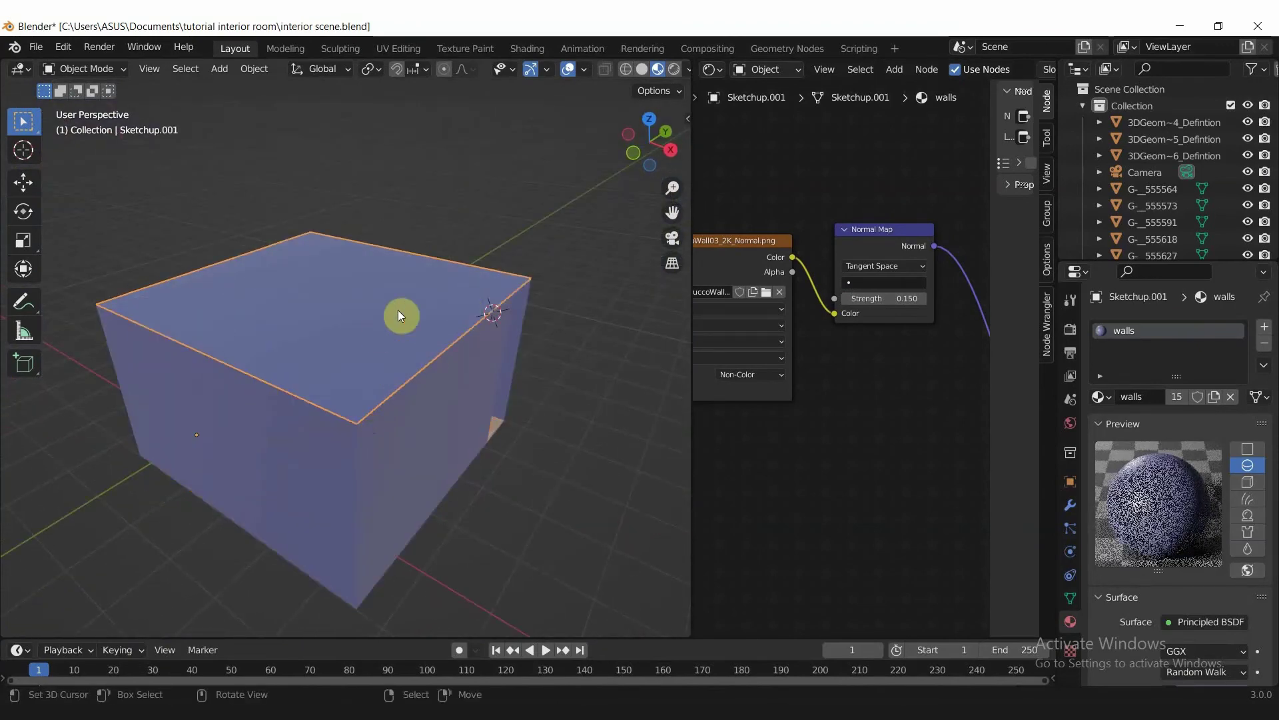
pyautogui.moveTo(398, 310)
pyautogui.mouseDown(button='middle')
pyautogui.moveTo(441, 343)
pyautogui.moveTo(479, 342)
pyautogui.moveTo(419, 282)
pyautogui.mouseUp(button='middle')
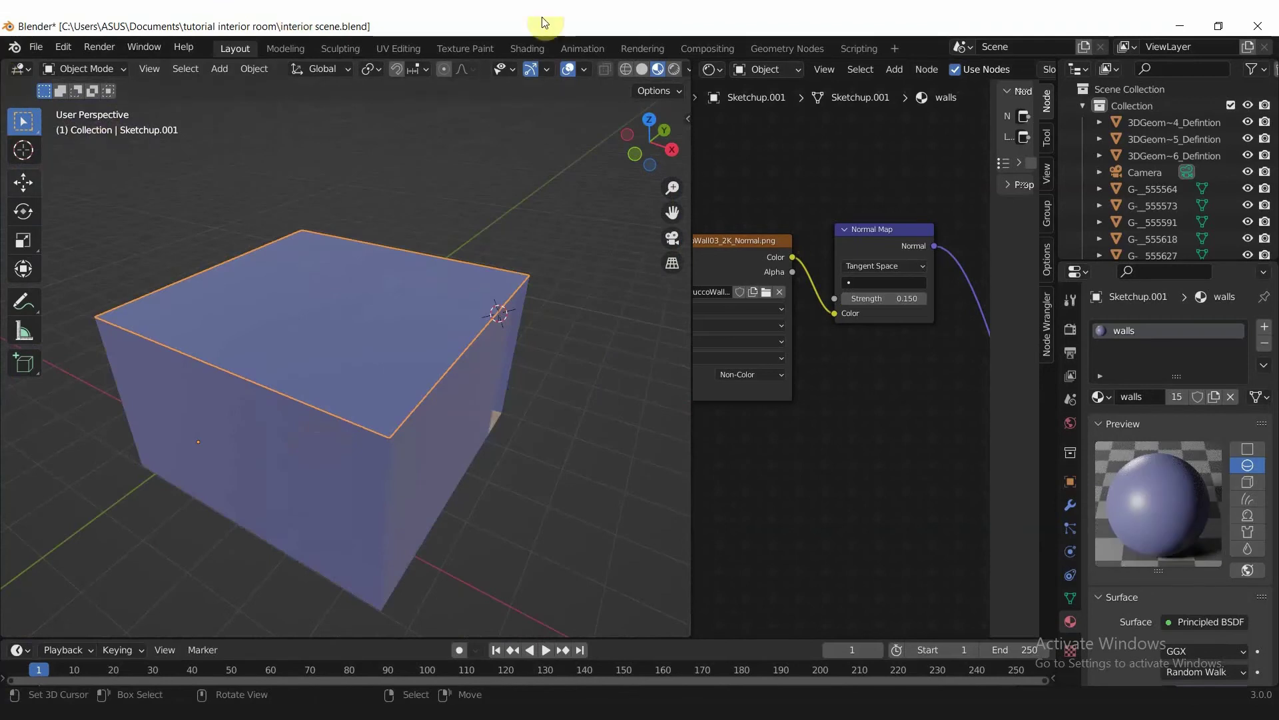
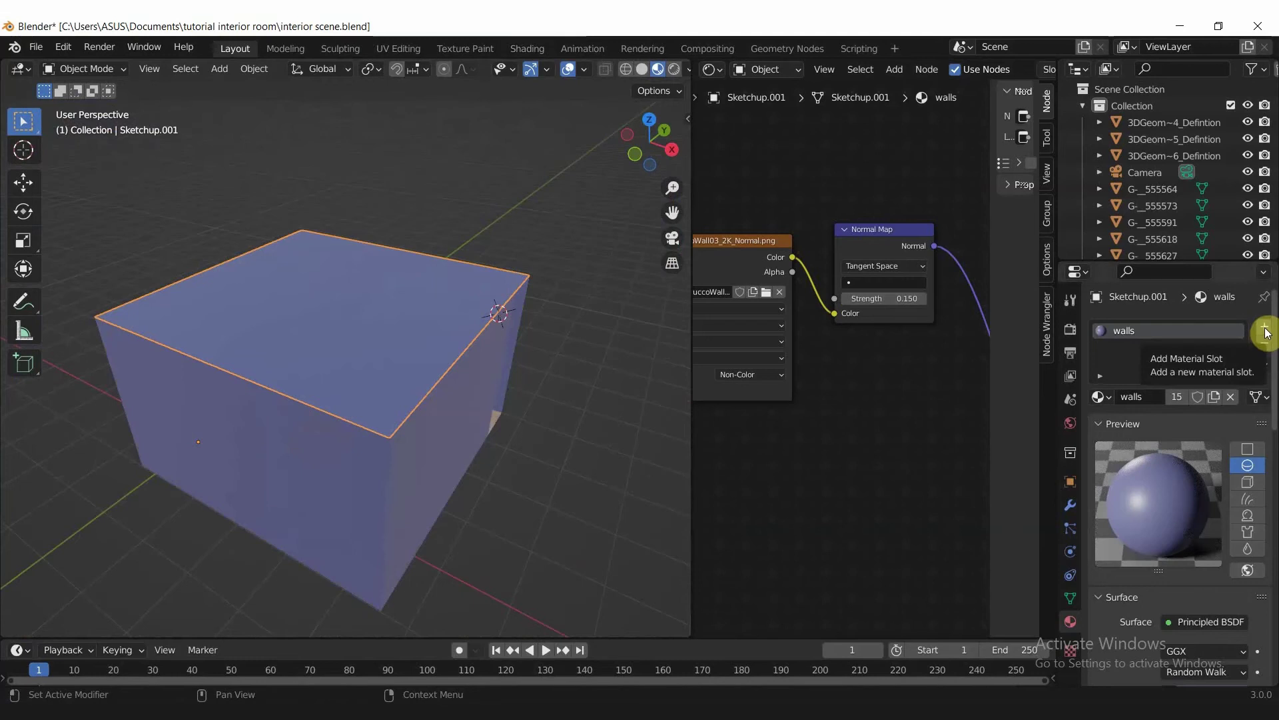
# - Assign a new white material to the room box's top faces, then view through the scene camera
pyautogui.click(1265, 329)
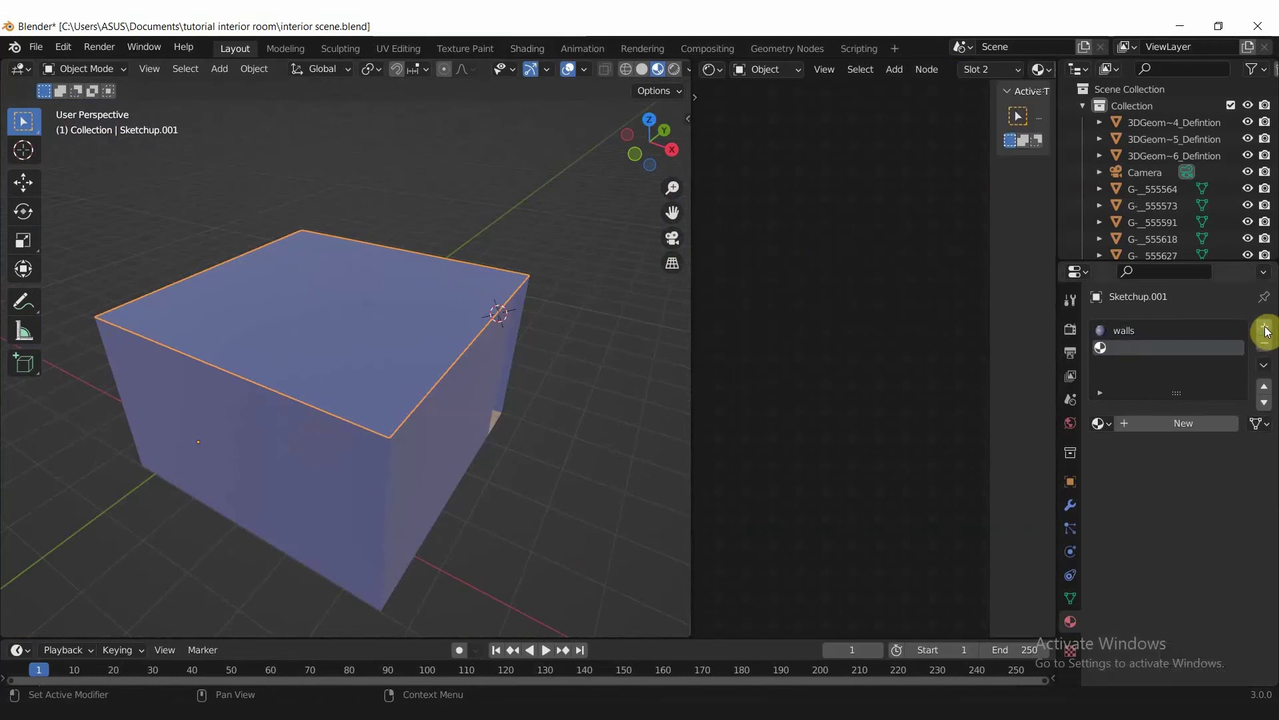
pyautogui.click(1190, 427)
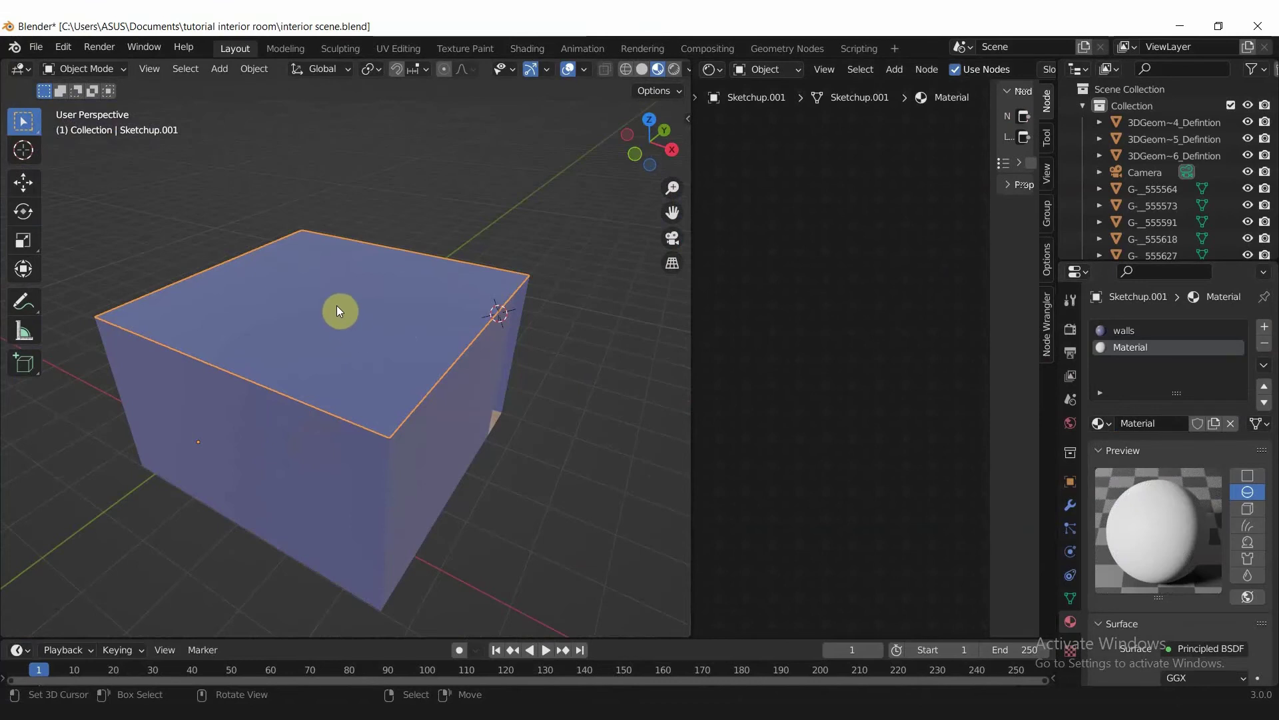
pyautogui.press('Tab')
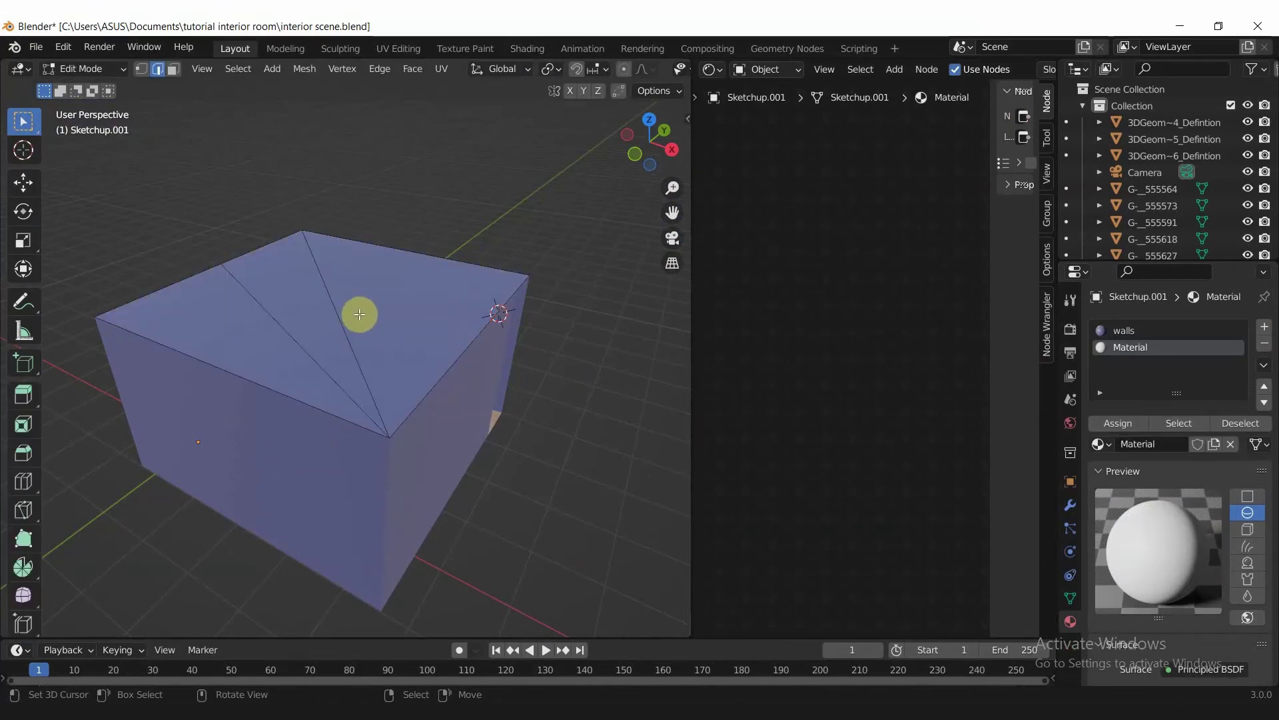
pyautogui.click(360, 314)
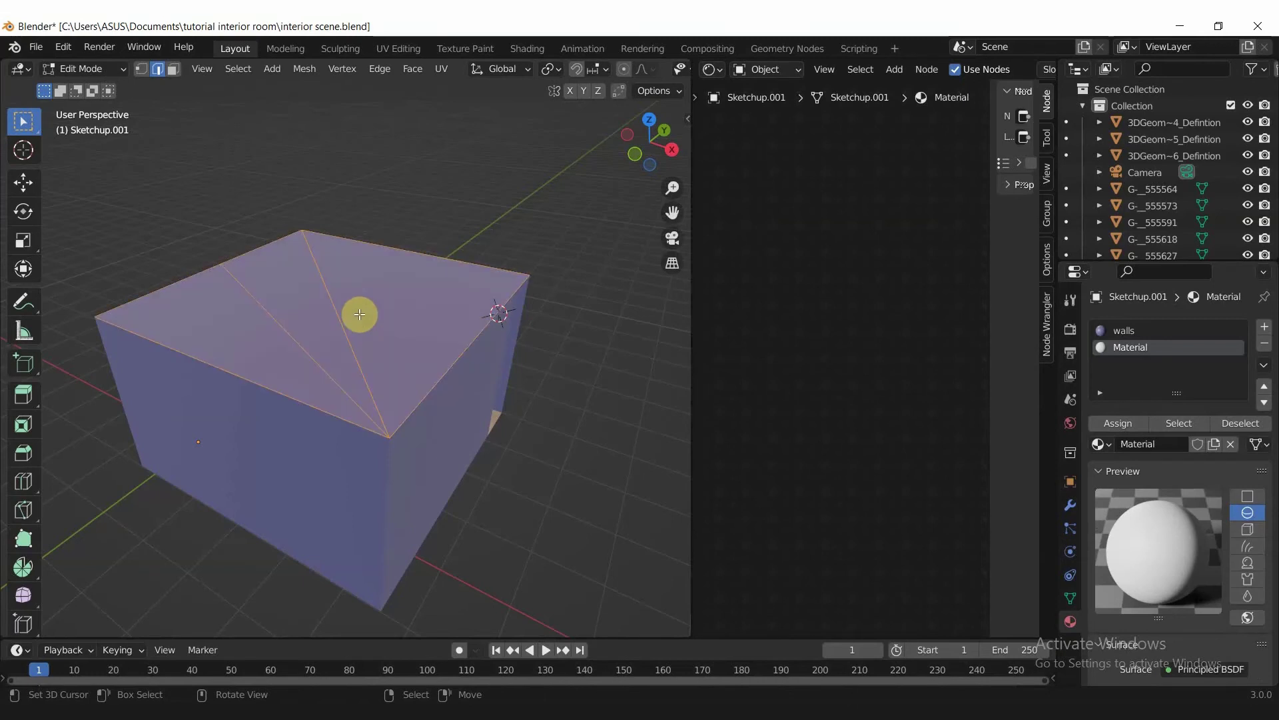
pyautogui.click(1134, 425)
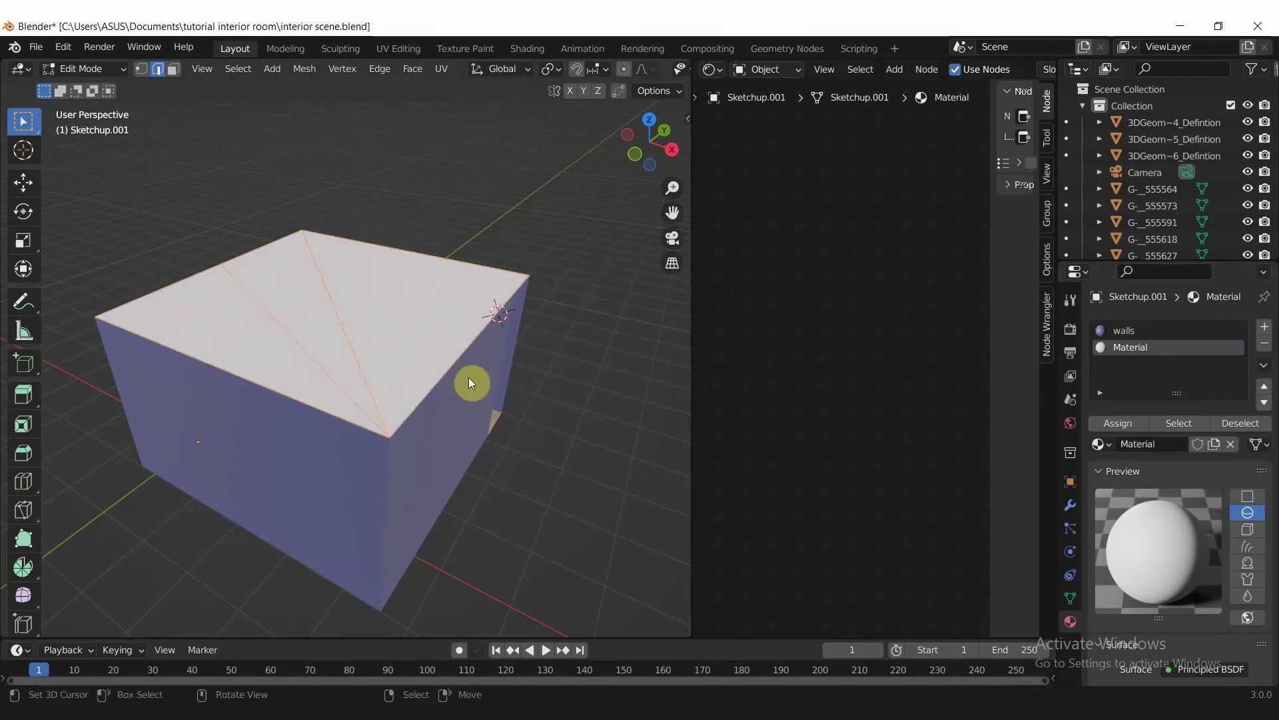
pyautogui.press('Tab')
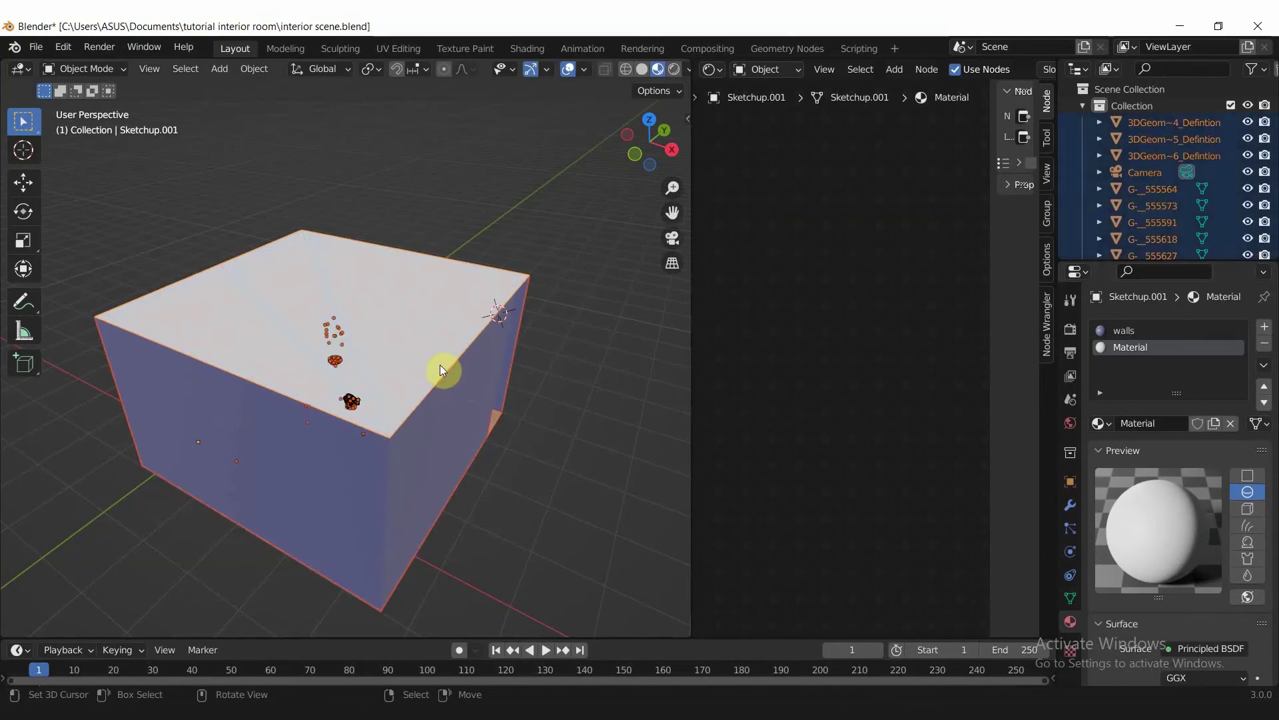
pyautogui.press('KP_0')
pyautogui.scroll(2, 502, 331)
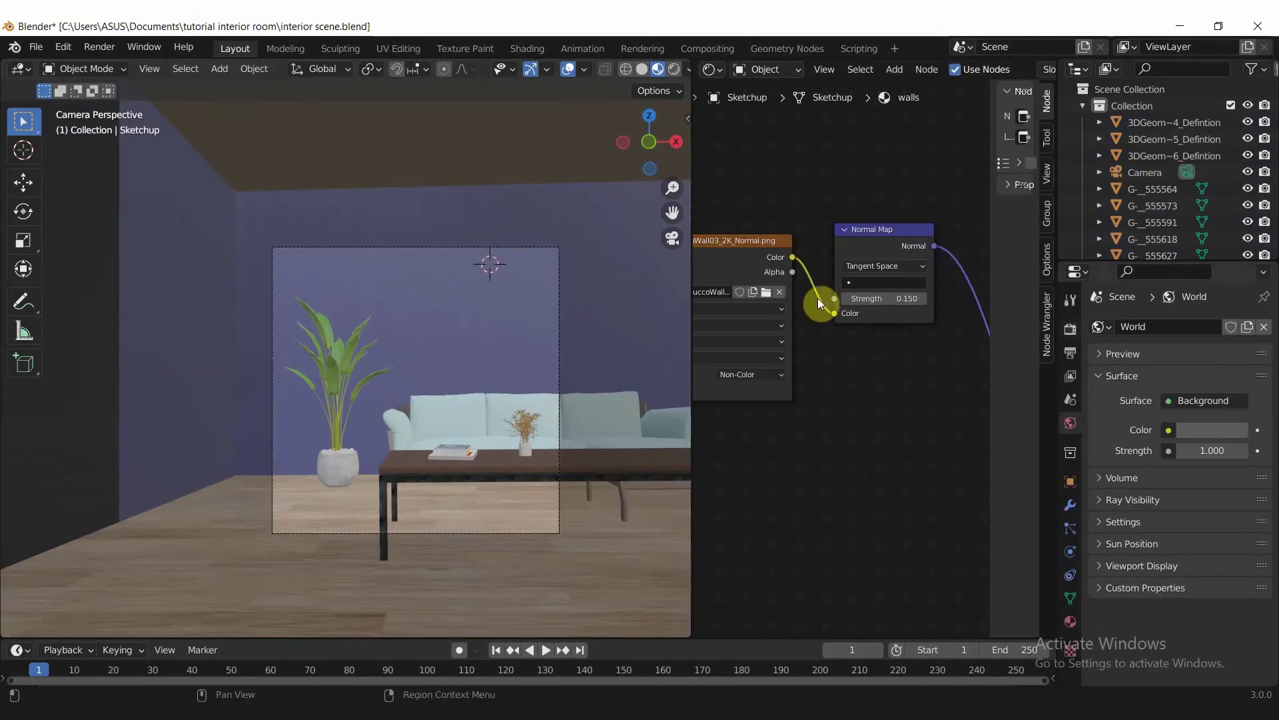
# - Show the World settings with the Background colour and strength 1.000
pyautogui.click(1072, 328)
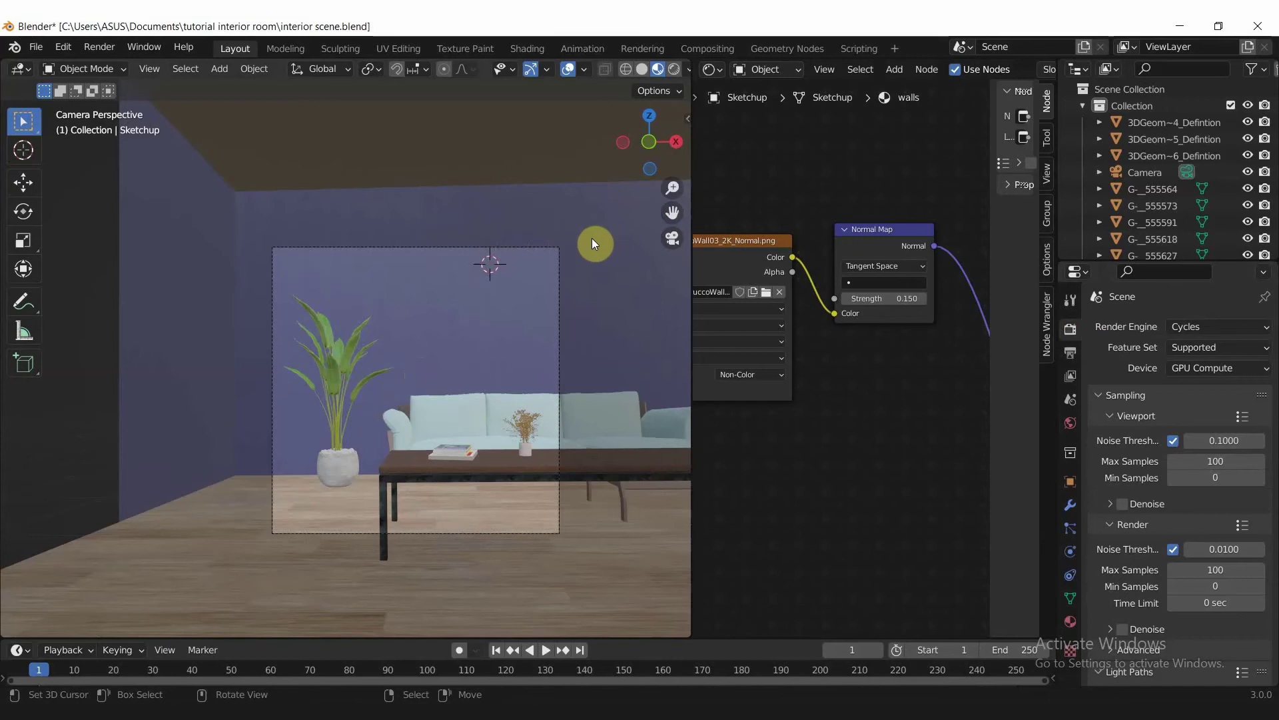
pyautogui.click(1072, 425)
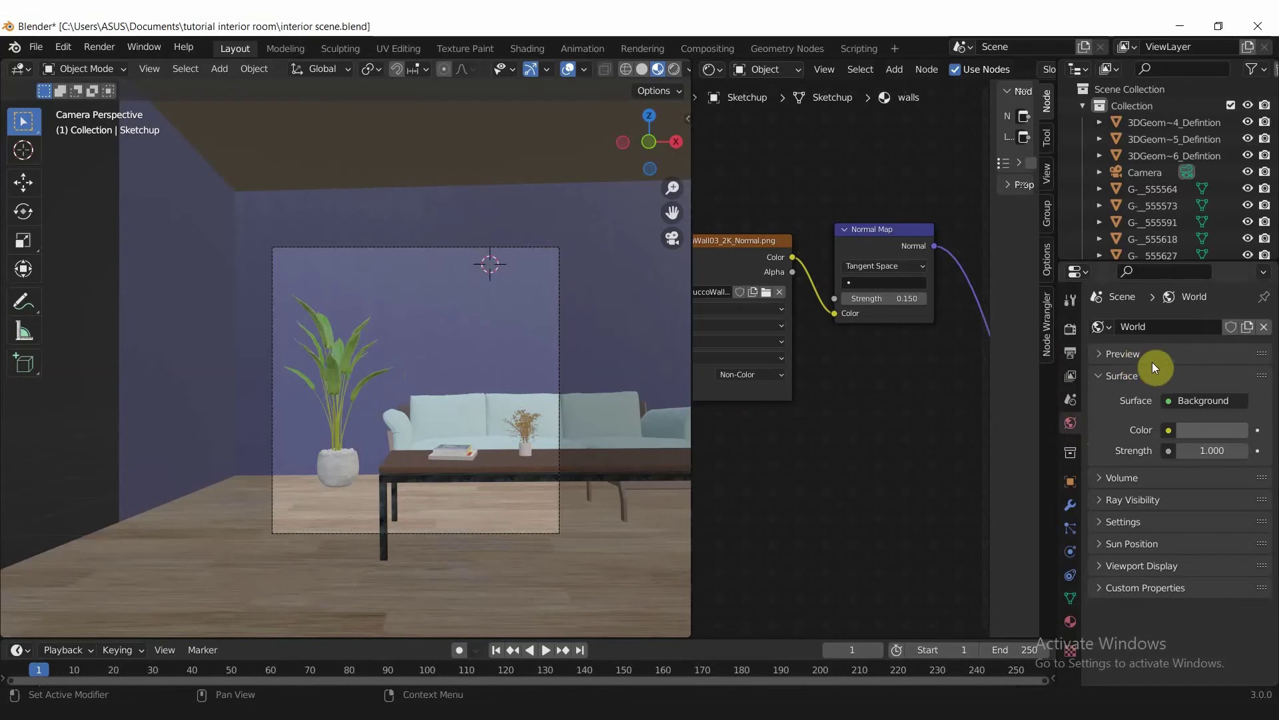
pyautogui.scroll(-1, 318, 328)
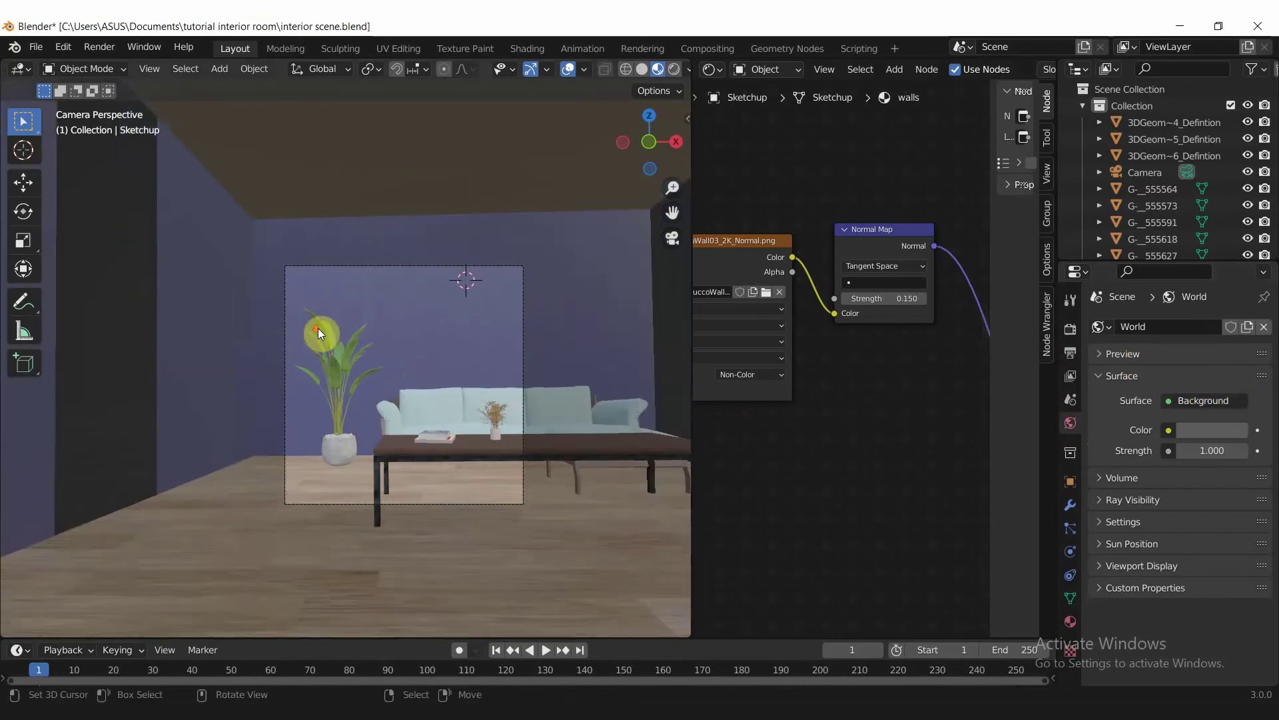
pyautogui.scroll(-1, 340, 373)
# - Preview in Rendered mode and set the world colour to pure white at strength 4.4
pyautogui.press('z')
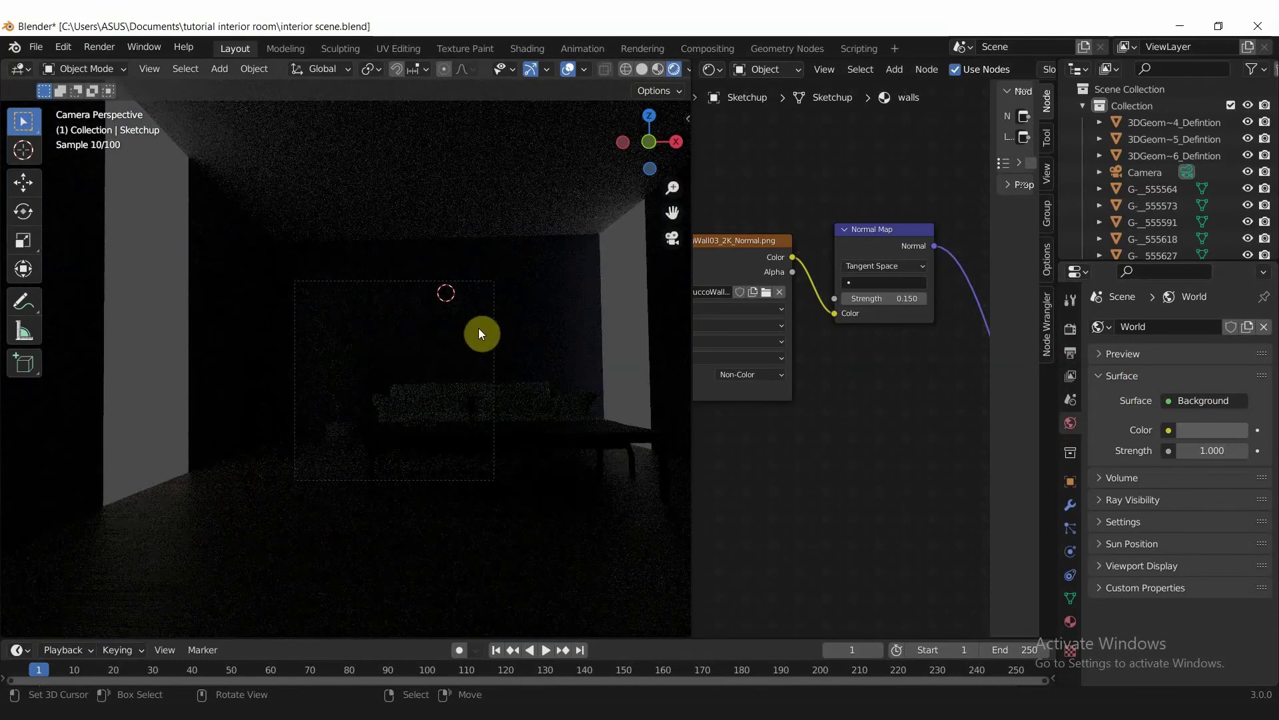
pyautogui.click(1227, 431)
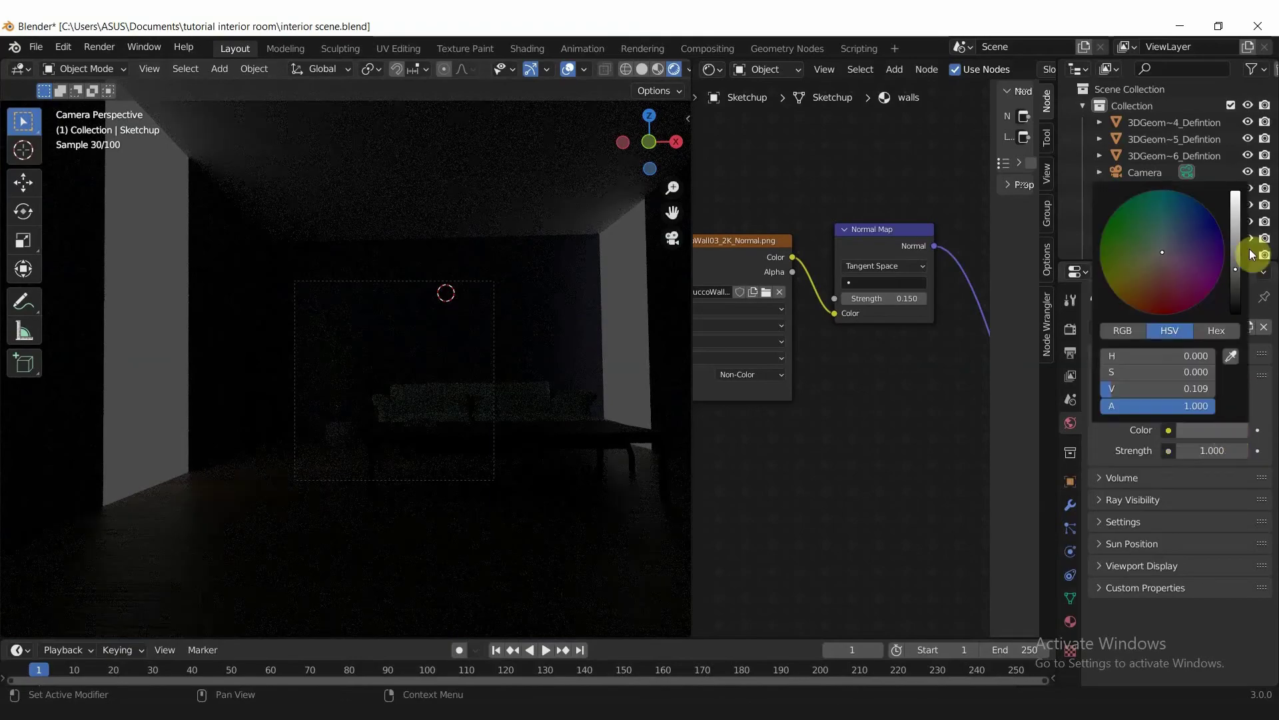
pyautogui.moveTo(1236, 268); pyautogui.dragTo(1236, 193)
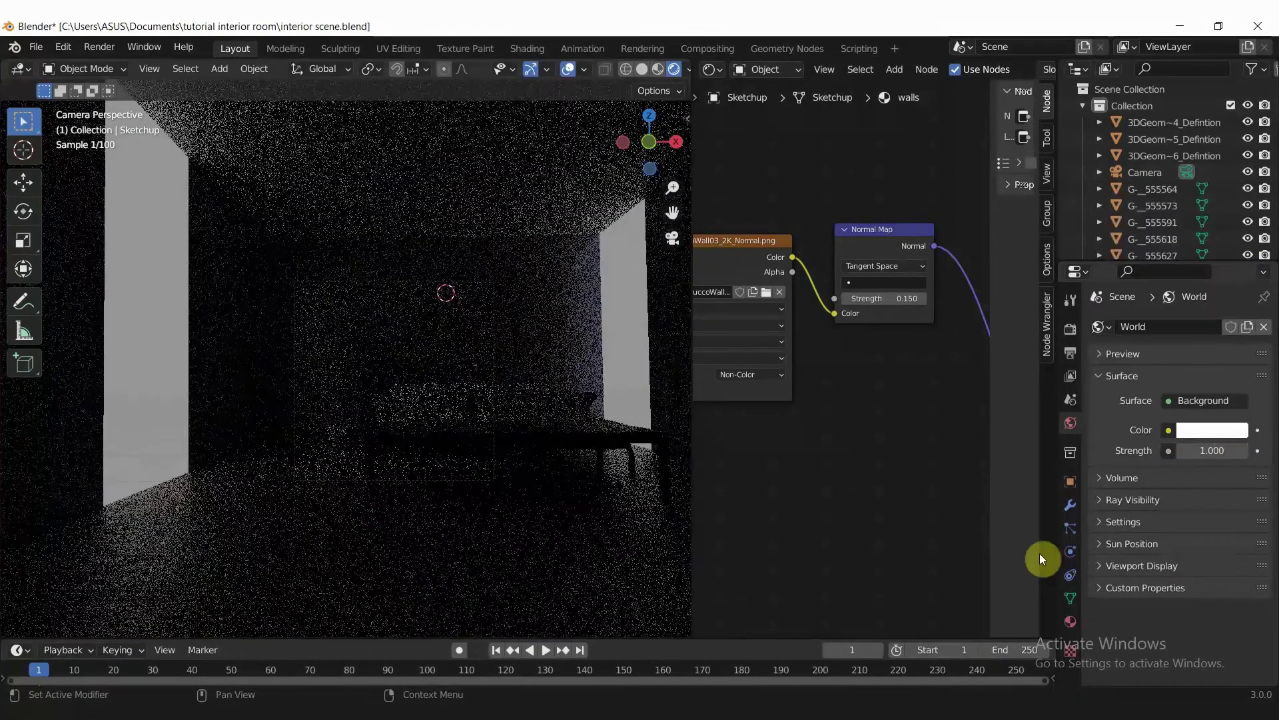
pyautogui.click(1204, 451)
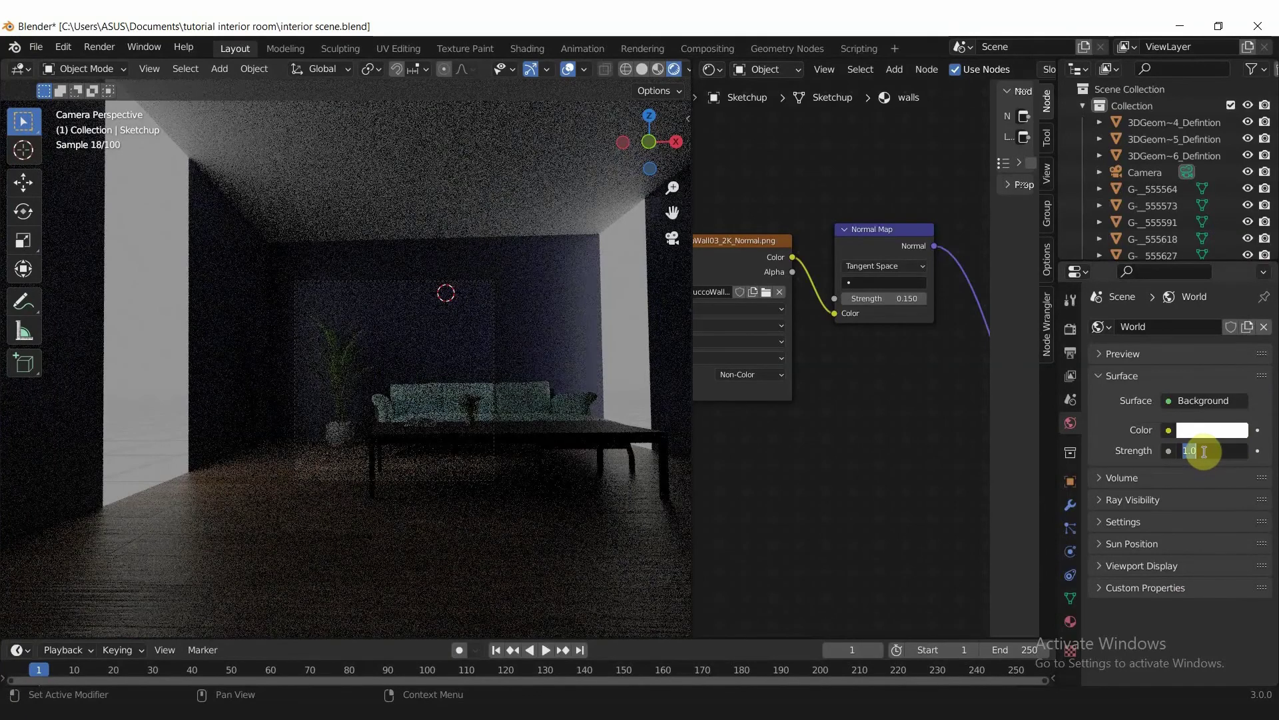
pyautogui.write('4.4')
pyautogui.press('Return')
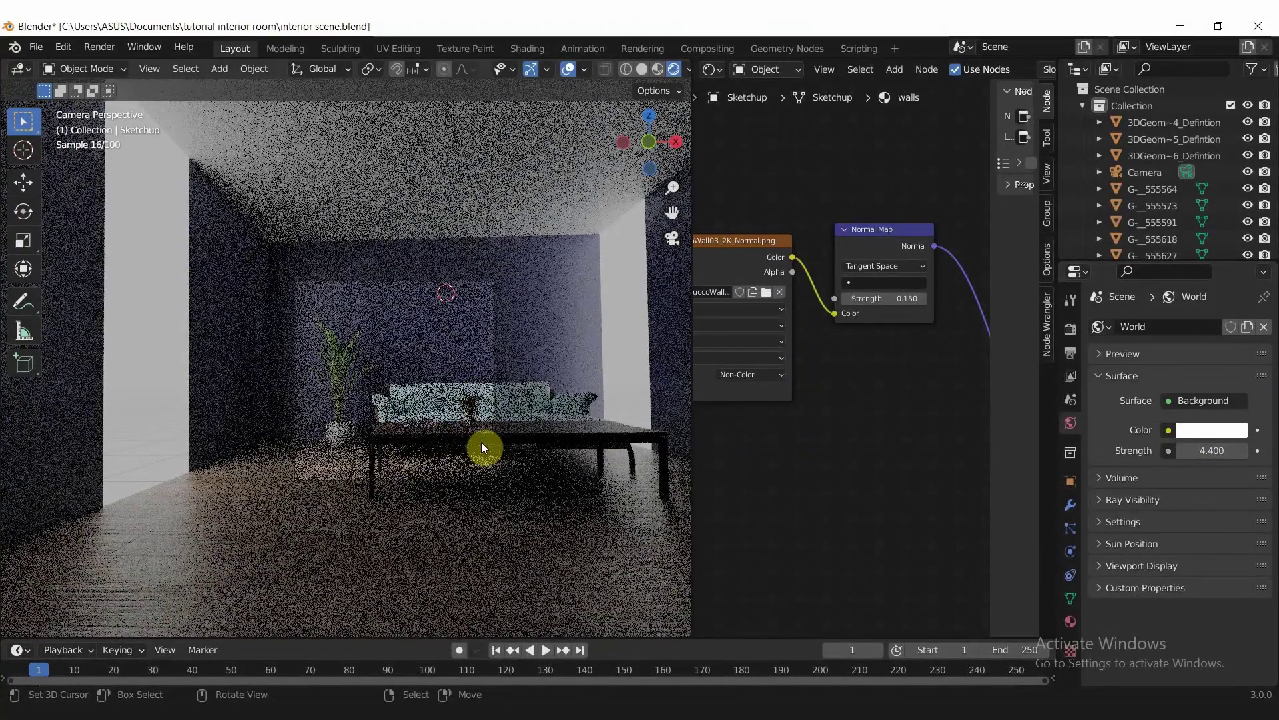
pyautogui.moveTo(394, 412); pyautogui.dragTo(420, 429, button='middle')
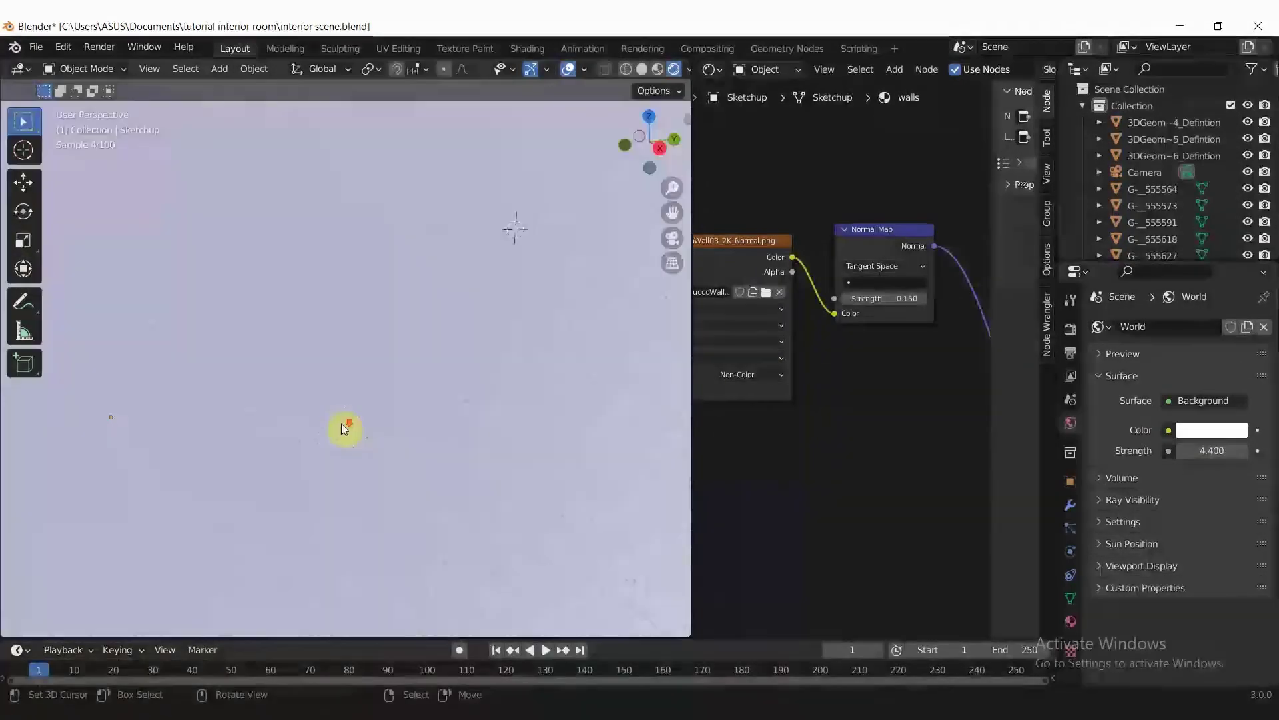
# - Select the room box and enter Edit Mode on its mesh
pyautogui.scroll(-5, 341, 422)
pyautogui.moveTo(341, 421)
pyautogui.mouseDown(button='middle')
pyautogui.moveTo(581, 401)
pyautogui.moveTo(386, 429)
pyautogui.moveTo(288, 422)
pyautogui.moveTo(594, 403)
pyautogui.moveTo(389, 423)
pyautogui.moveTo(396, 370)
pyautogui.mouseUp(button='middle')
pyautogui.scroll(3, 460, 345)
pyautogui.scroll(-3, 408, 432)
pyautogui.moveTo(409, 432)
pyautogui.mouseDown(button='middle')
pyautogui.moveTo(263, 416)
pyautogui.moveTo(508, 402)
pyautogui.moveTo(279, 410)
pyautogui.moveTo(373, 363)
pyautogui.mouseUp(button='middle')
pyautogui.click(373, 362)
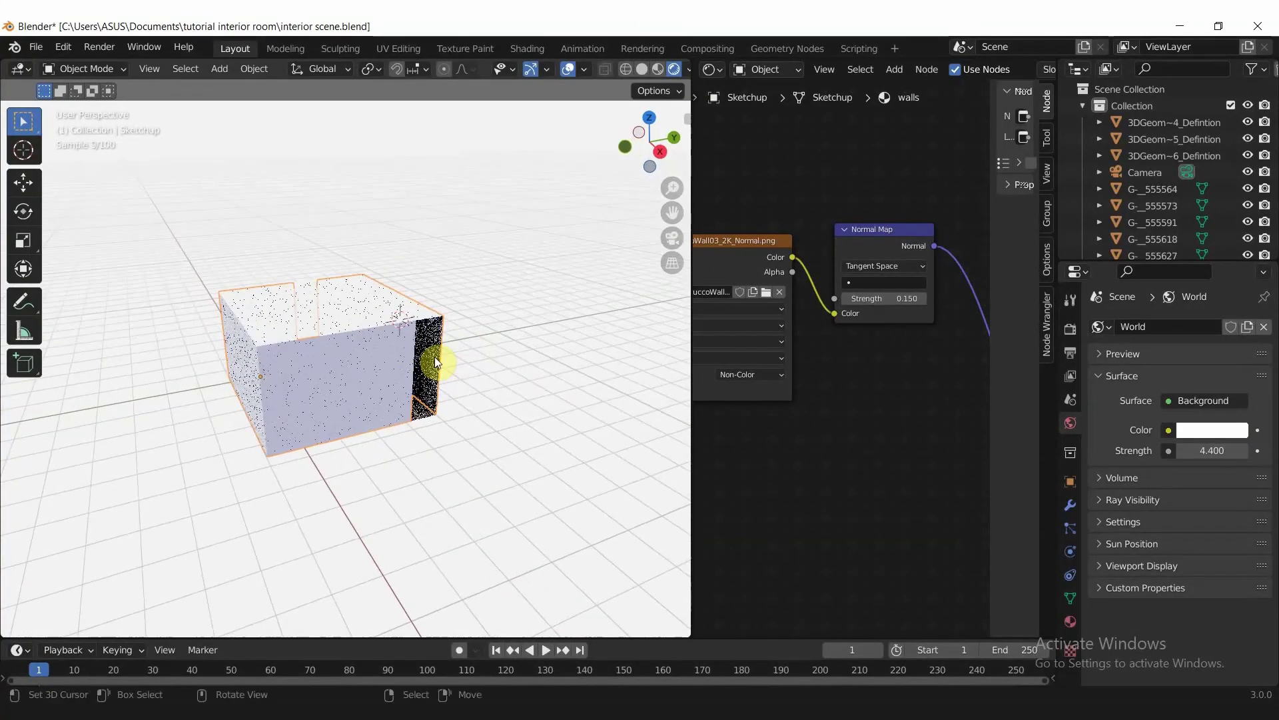
pyautogui.press('Tab')
pyautogui.moveTo(443, 337); pyautogui.dragTo(435, 357, button='middle')
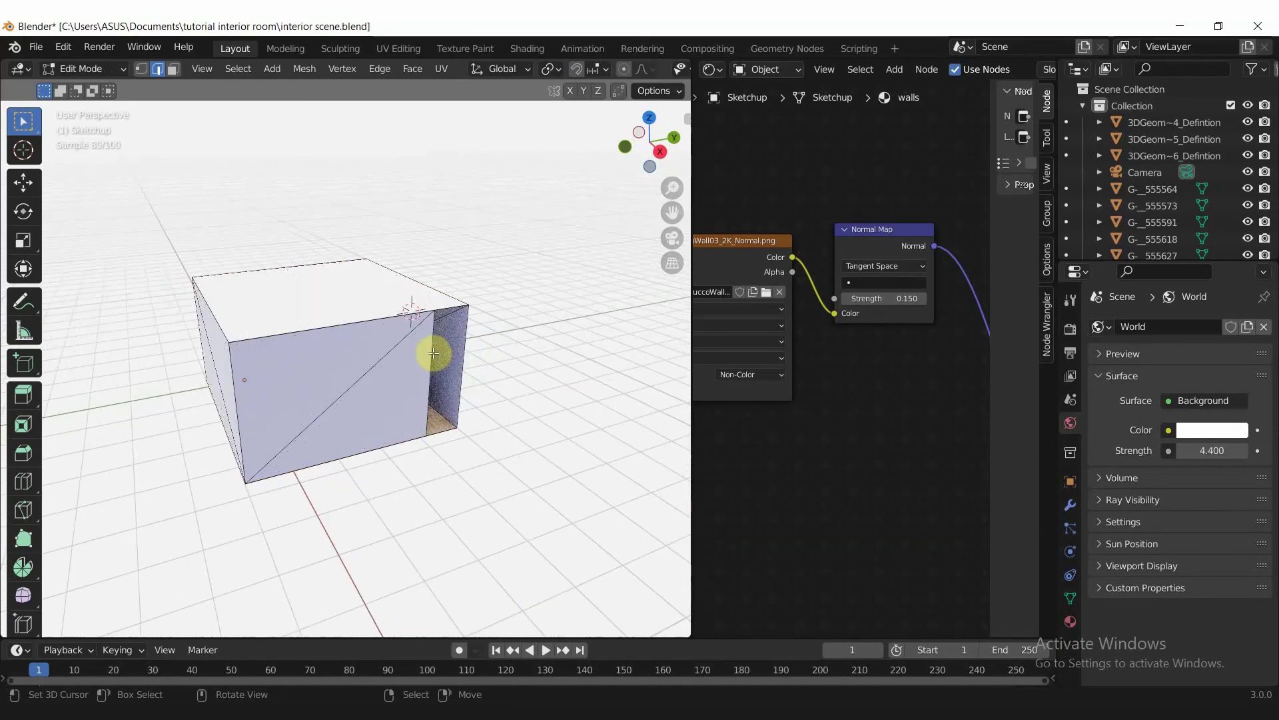
# - Slide the right side wall face along Y in two moves, then return to camera view
pyautogui.click(456, 356)
pyautogui.press('g')
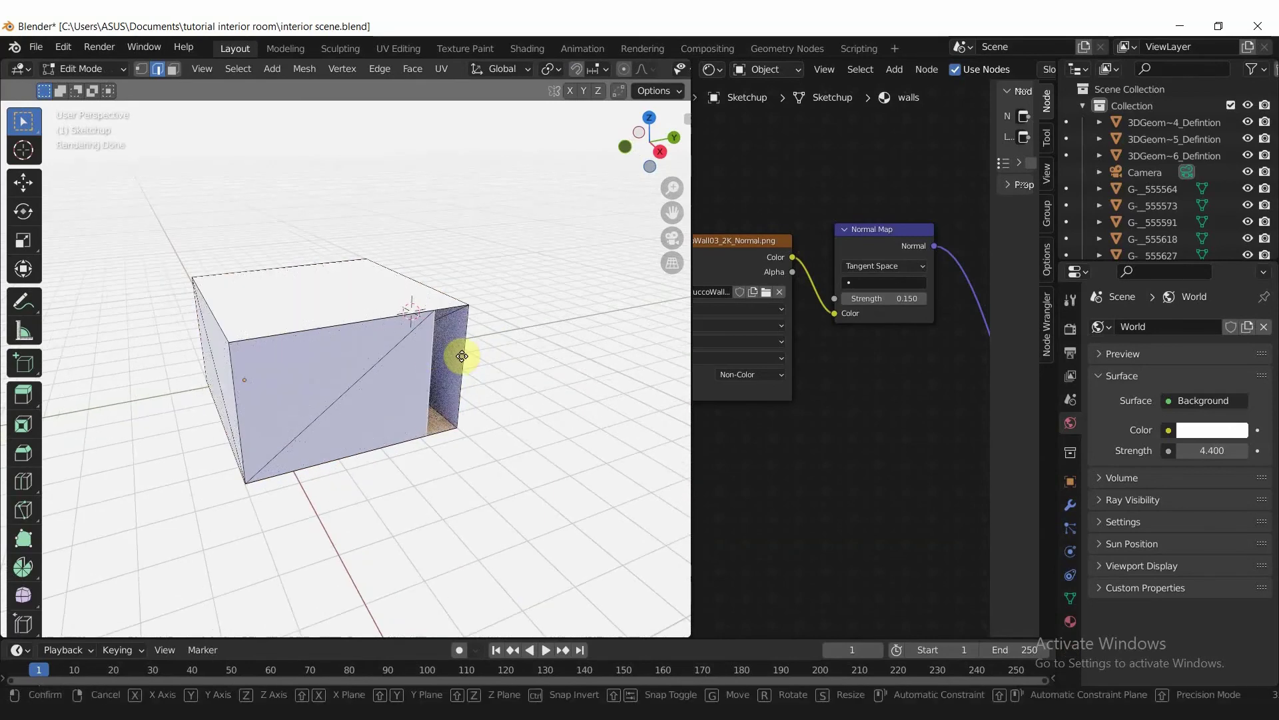
pyautogui.press('y')
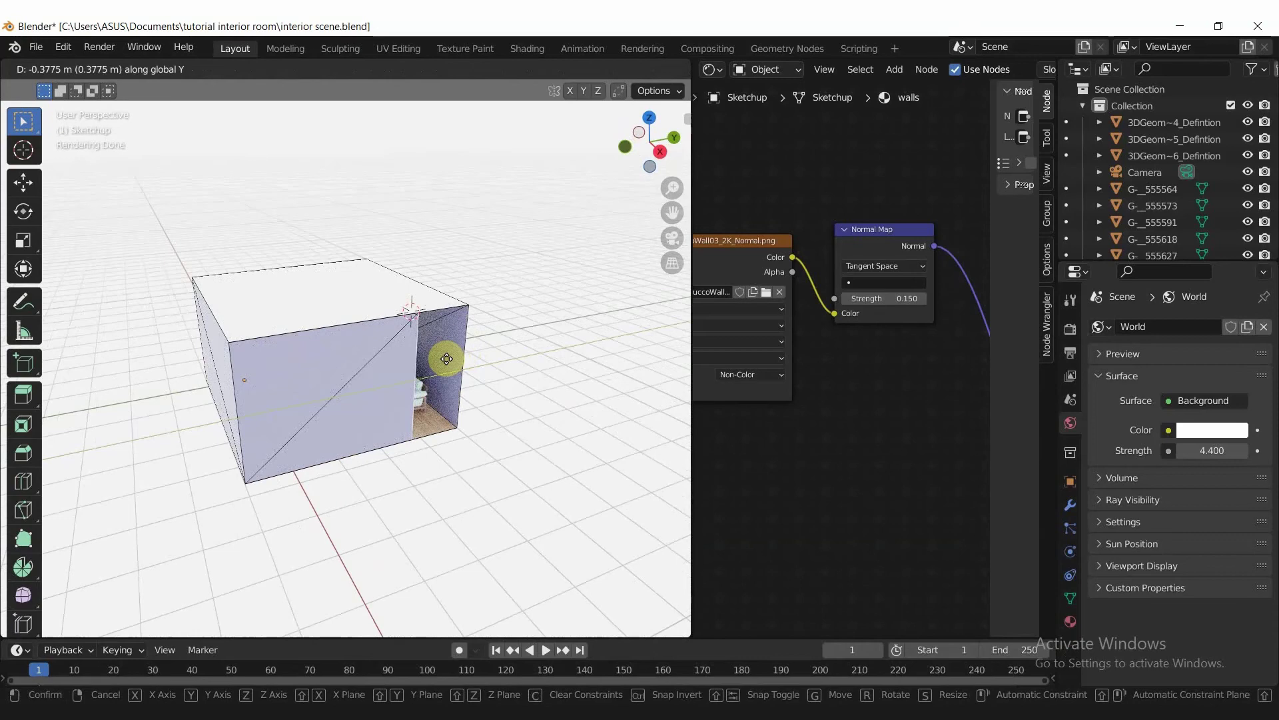
pyautogui.click(442, 359)
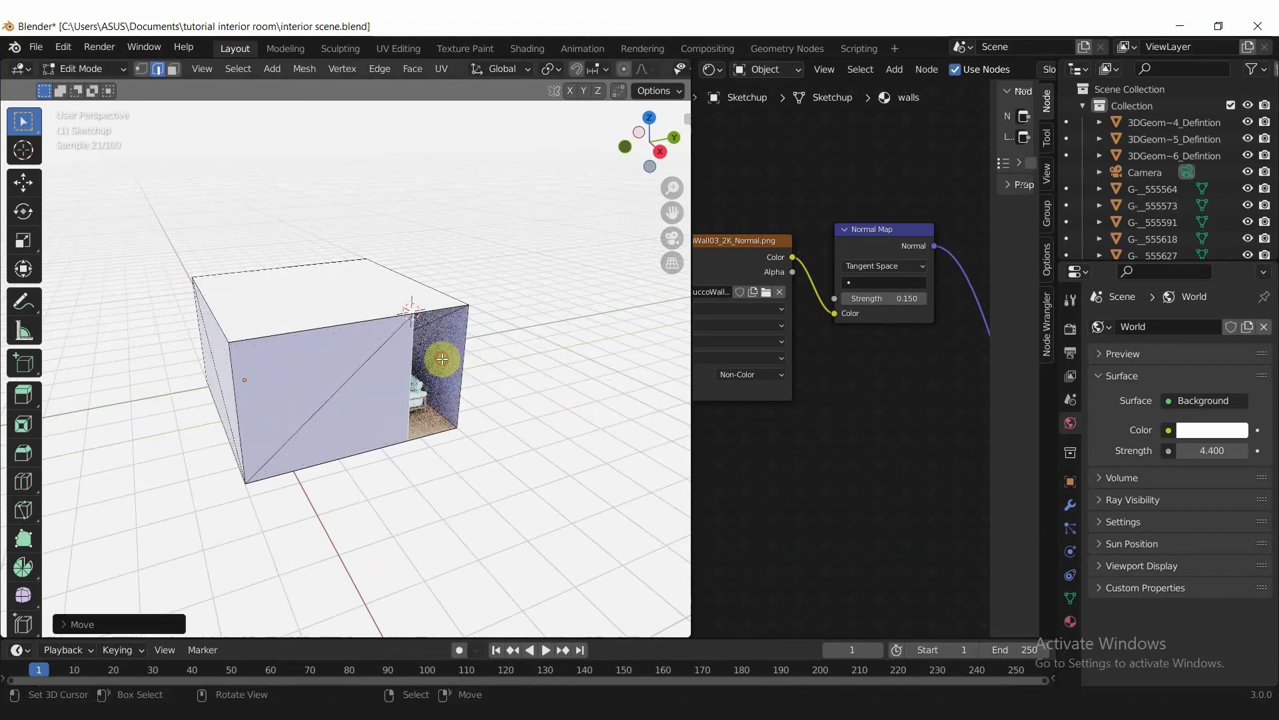
pyautogui.moveTo(243, 358)
pyautogui.mouseDown(button='middle')
pyautogui.moveTo(345, 350)
pyautogui.moveTo(373, 331)
pyautogui.mouseUp(button='middle')
pyautogui.press('g')
pyautogui.press('y')
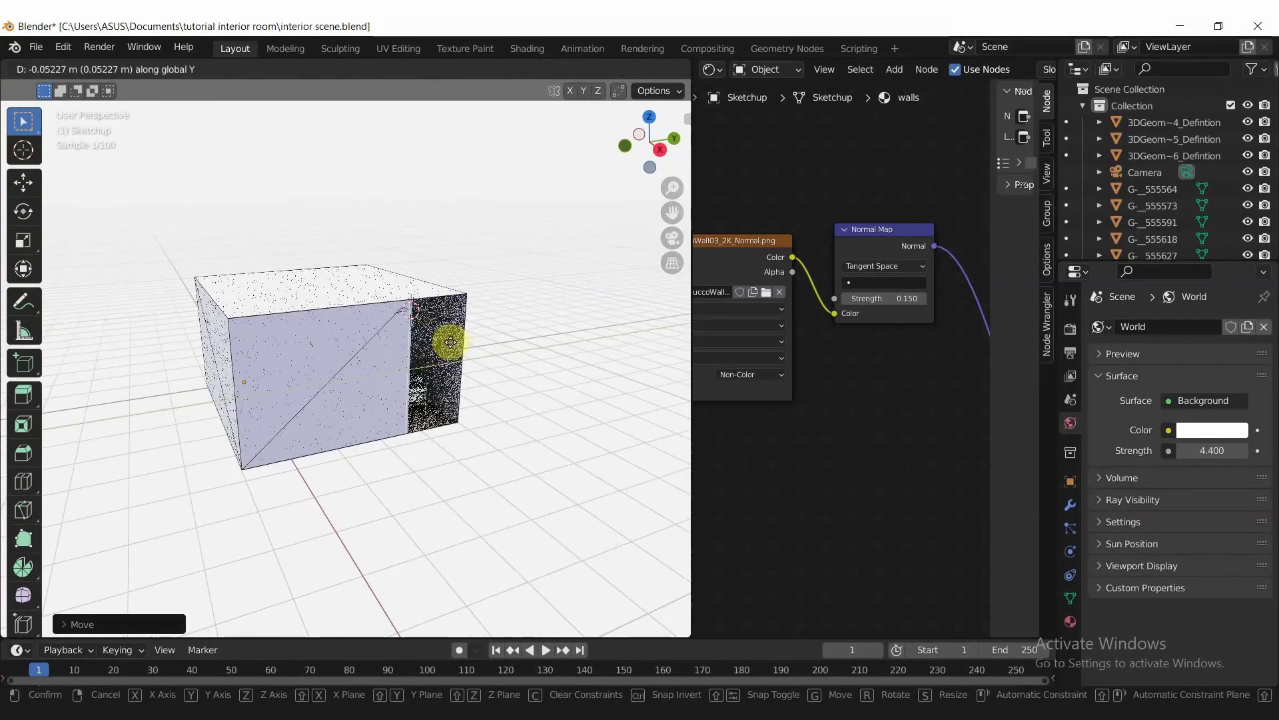
pyautogui.click(449, 339)
pyautogui.press('Tab')
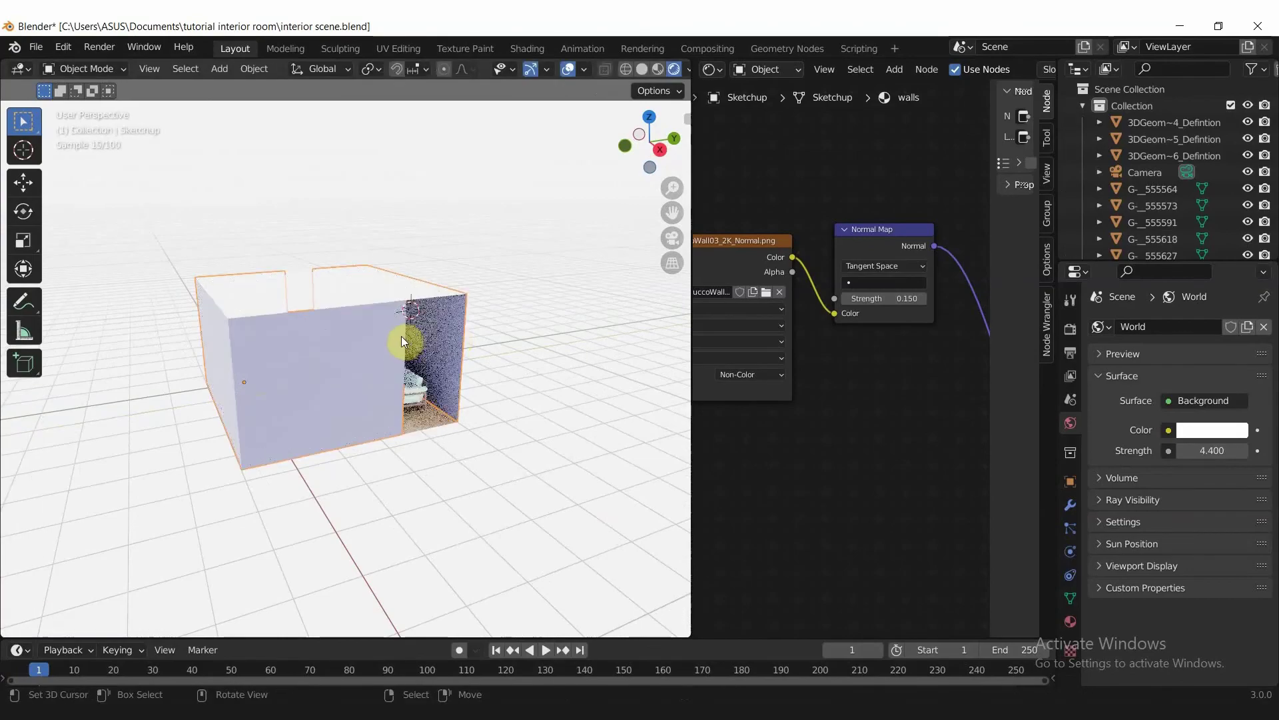
pyautogui.press('KP_0')
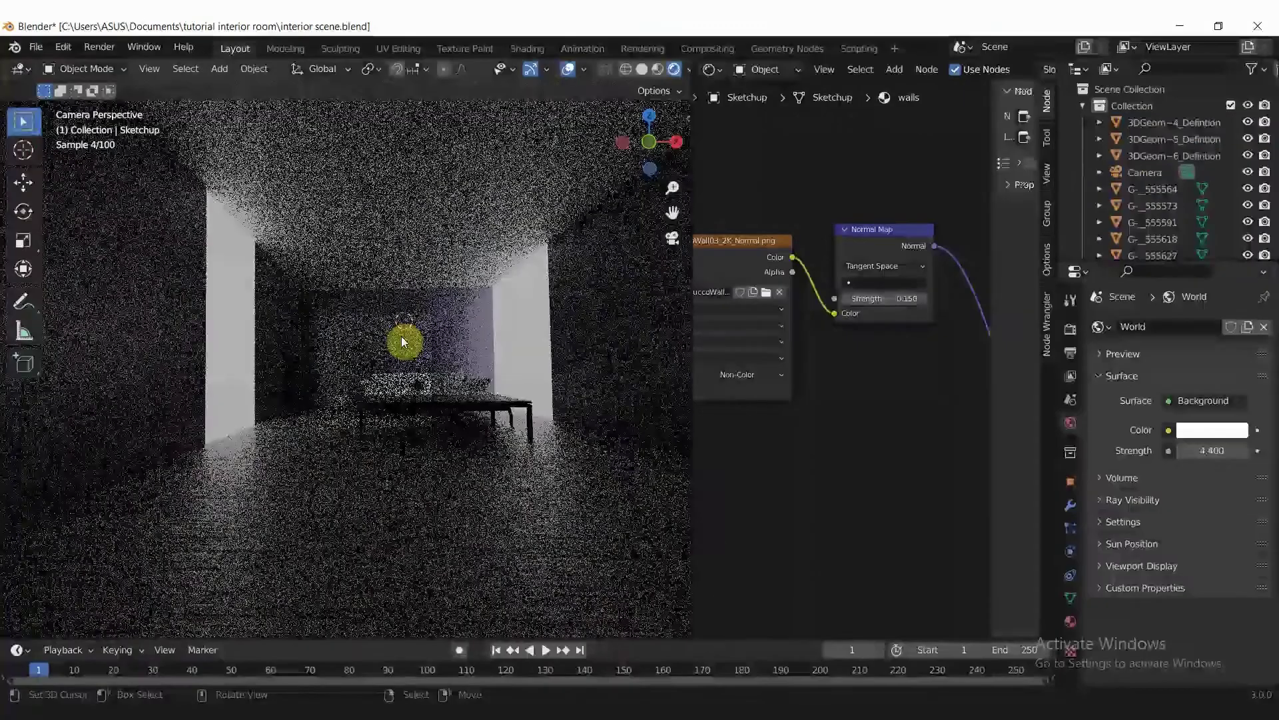
# - Set Cycles max samples to 100 for the viewport and 300 for the final render
pyautogui.scroll(3, 399, 339)
pyautogui.scroll(3, 392, 336)
pyautogui.scroll(-2, 390, 335)
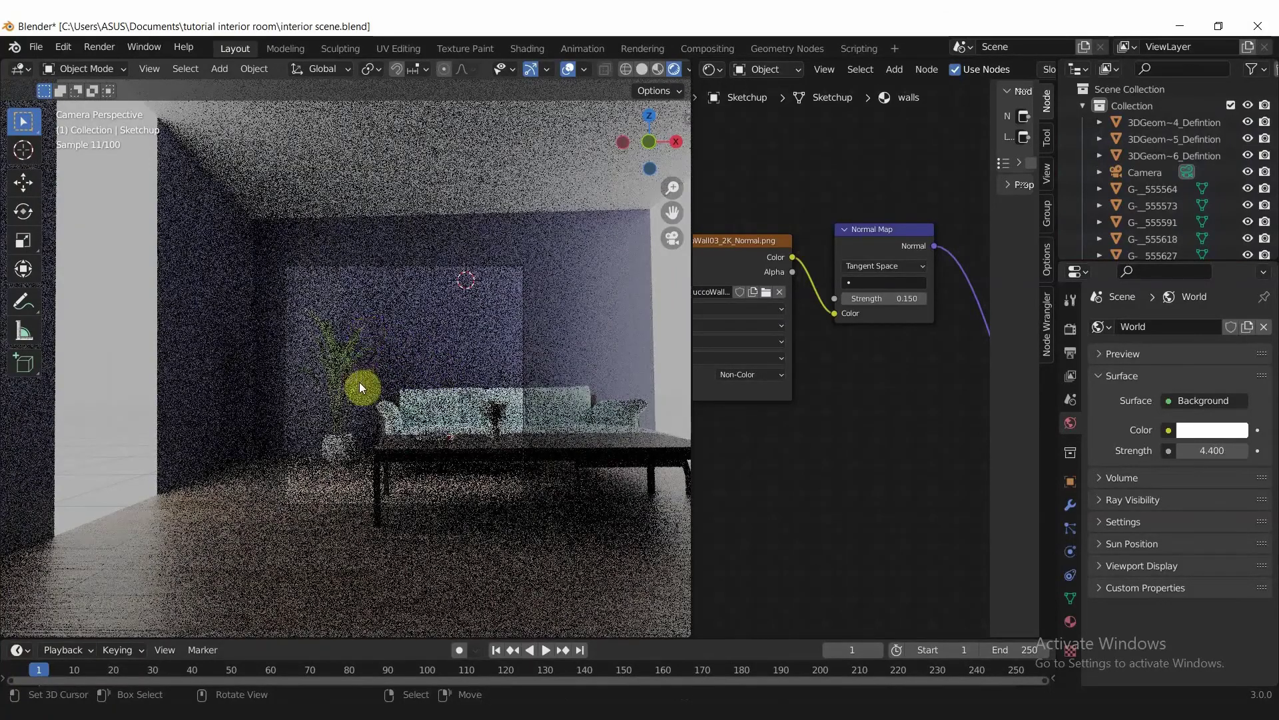
pyautogui.click(1071, 329)
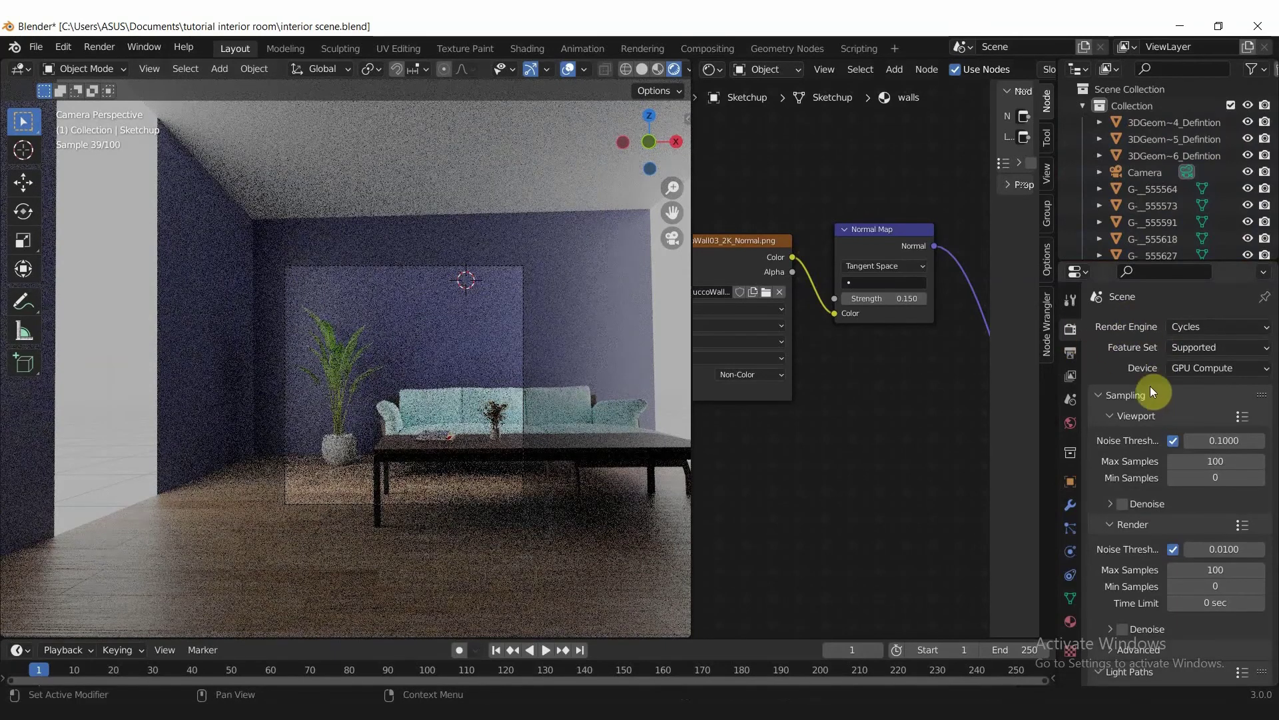
pyautogui.scroll(-2, 1133, 383)
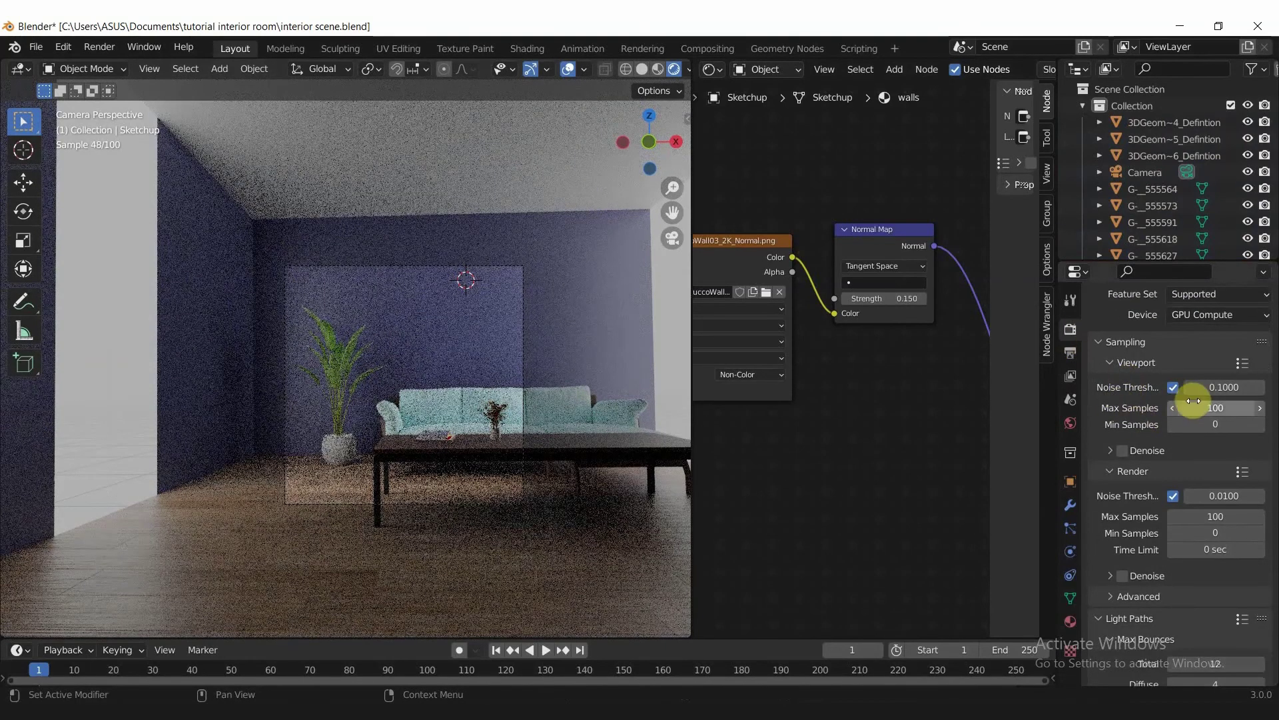
pyautogui.click(1218, 408)
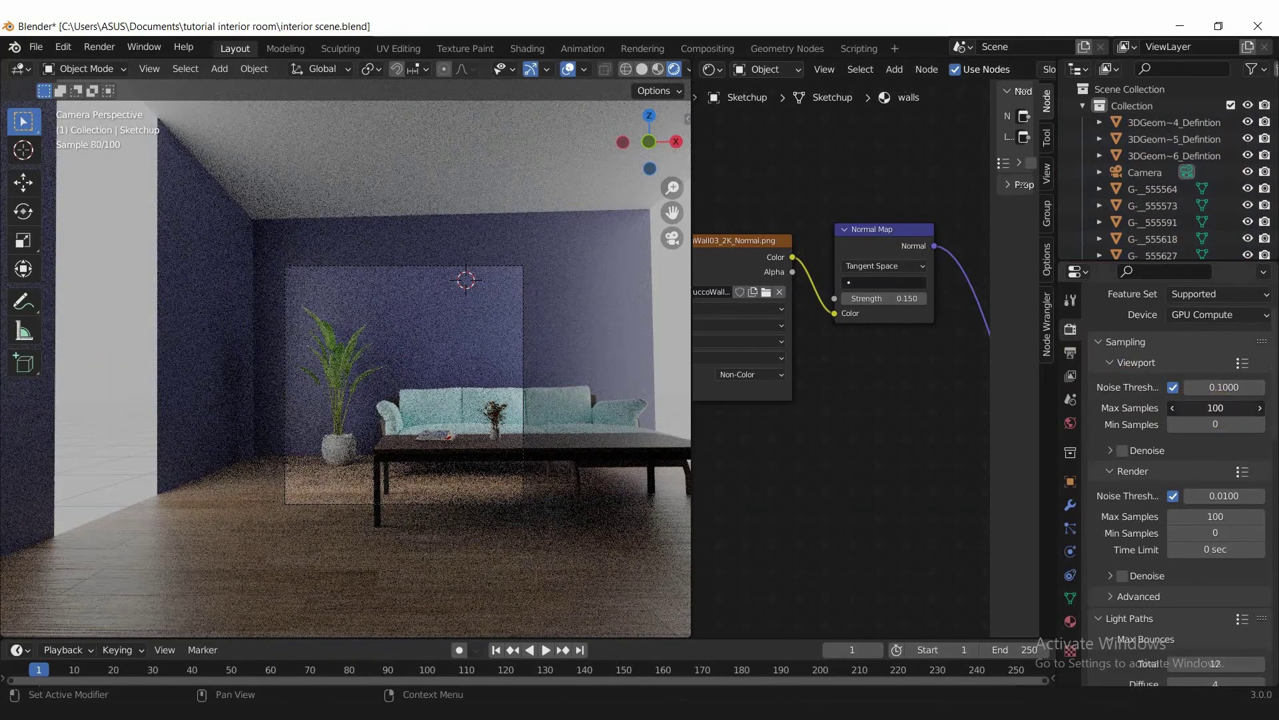
pyautogui.write('100')
pyautogui.press('Return')
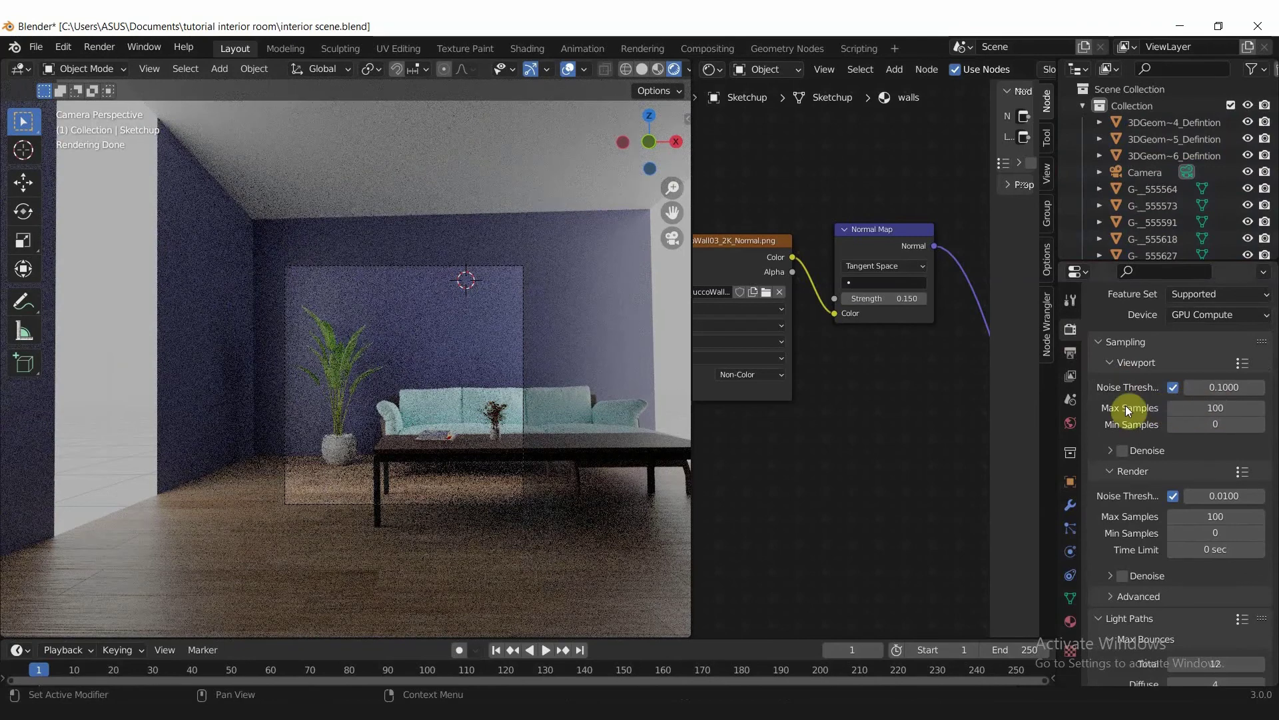
pyautogui.scroll(-1, 1128, 410)
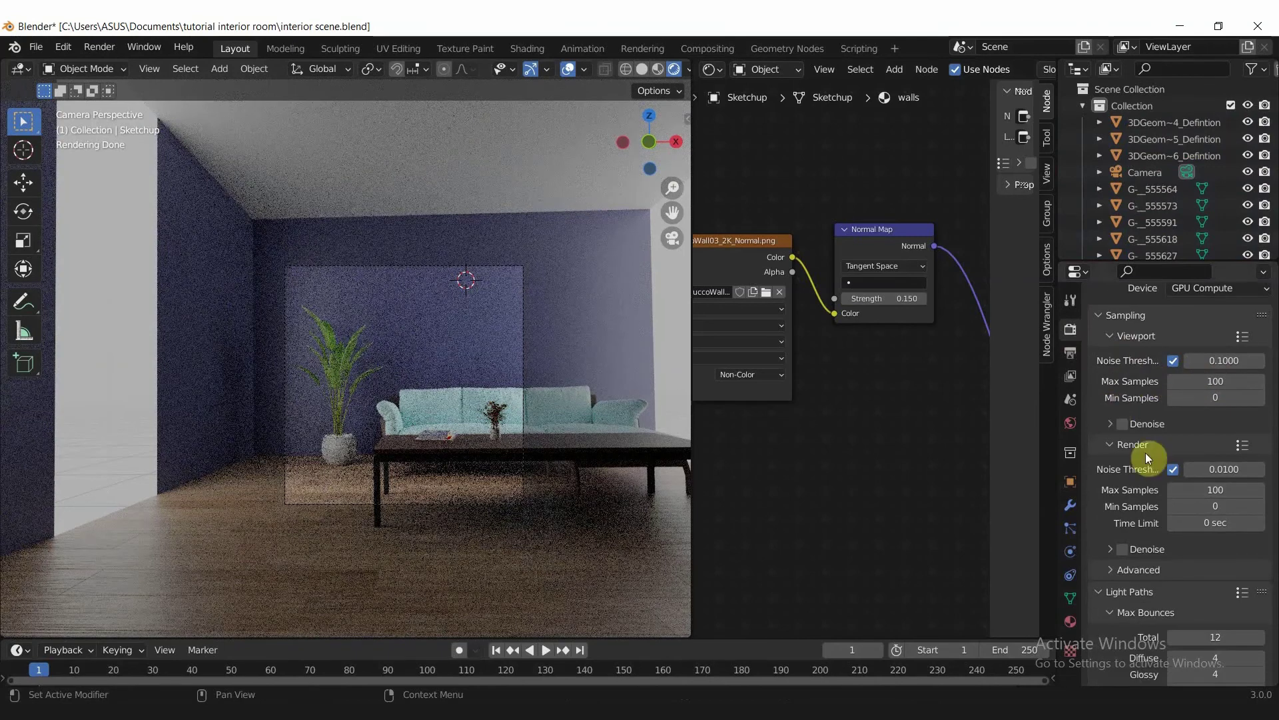
pyautogui.click(1233, 488)
pyautogui.write('300')
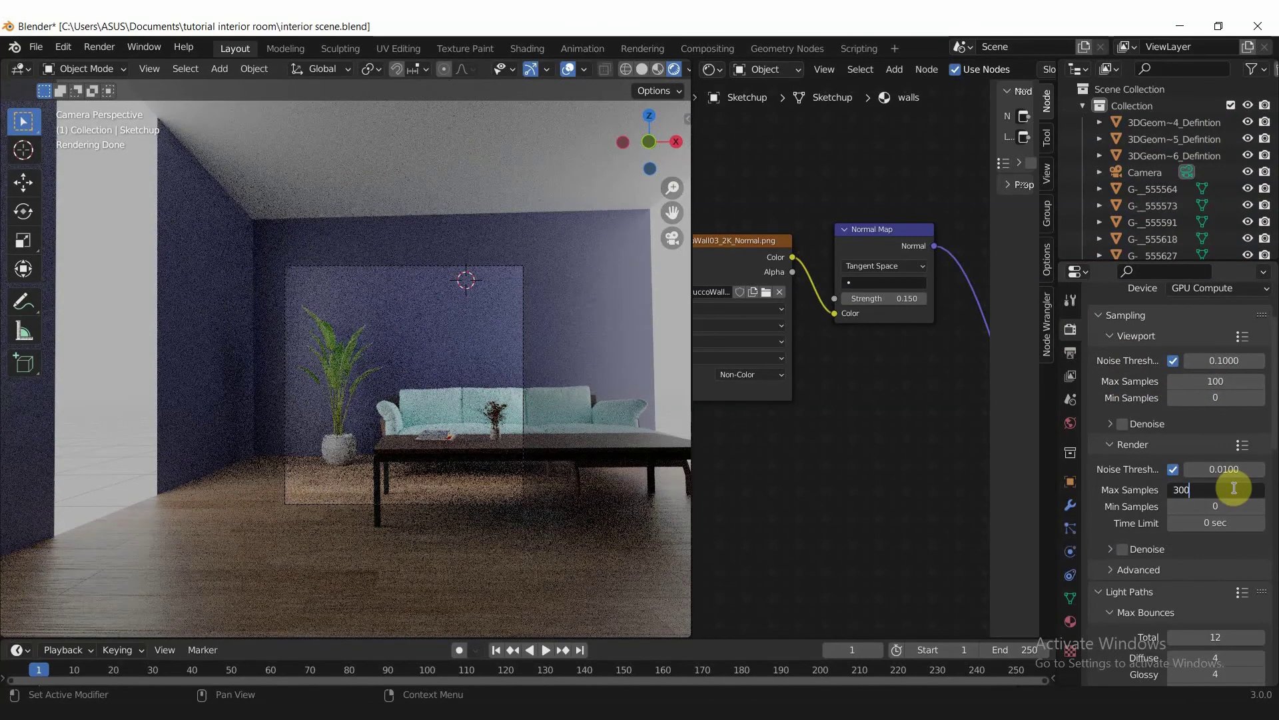
pyautogui.press('Return')
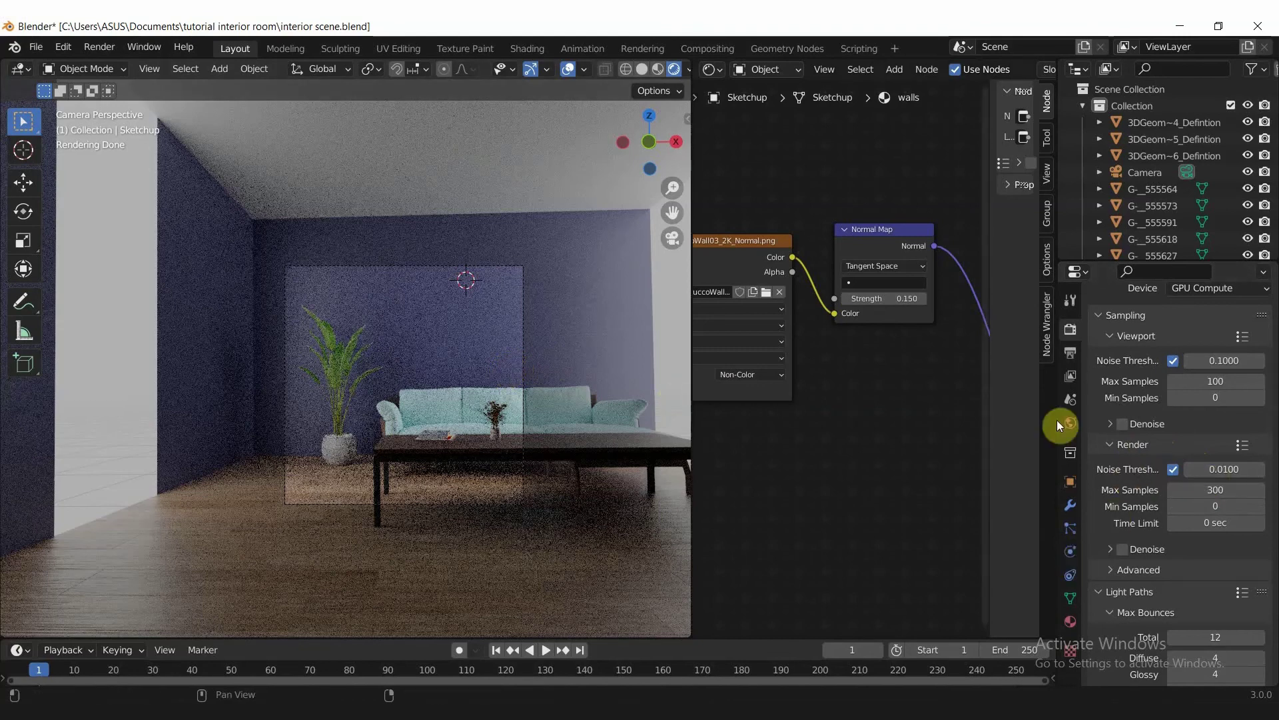
# - Enable Denoise for the final render
pyautogui.click(1125, 550)
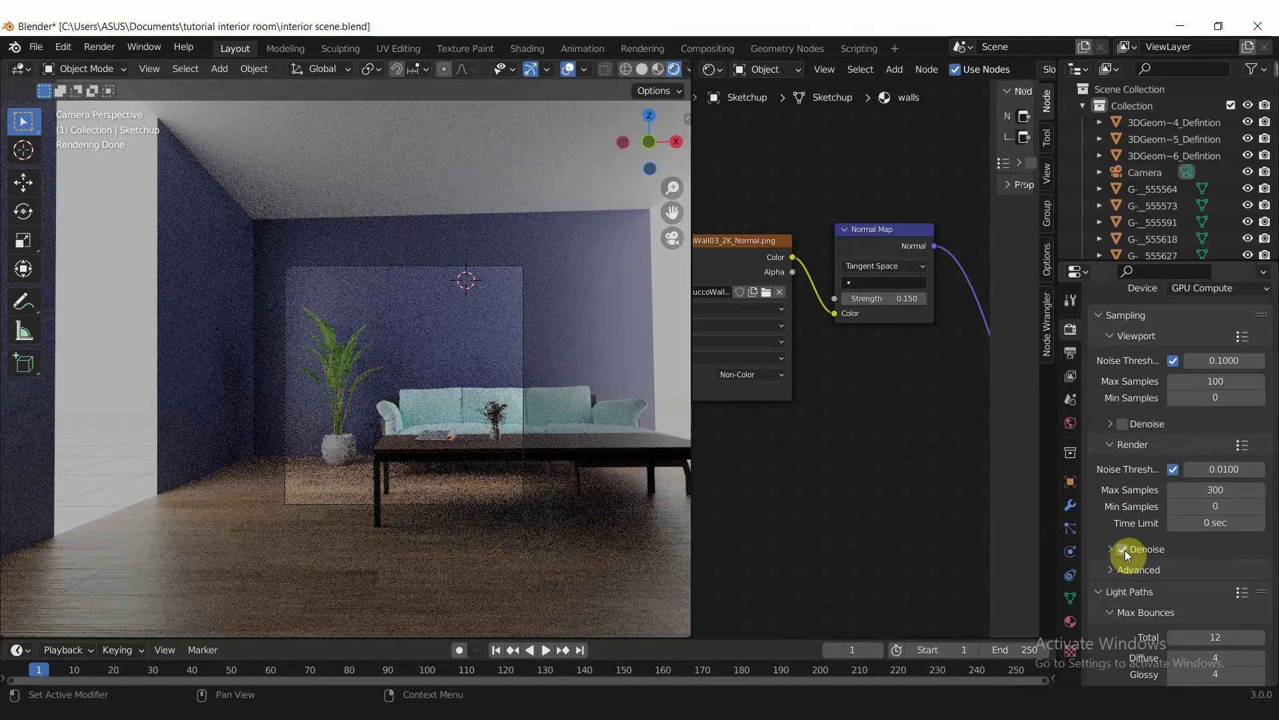
pyautogui.scroll(-3, 1138, 520)
pyautogui.scroll(-2, 1162, 495)
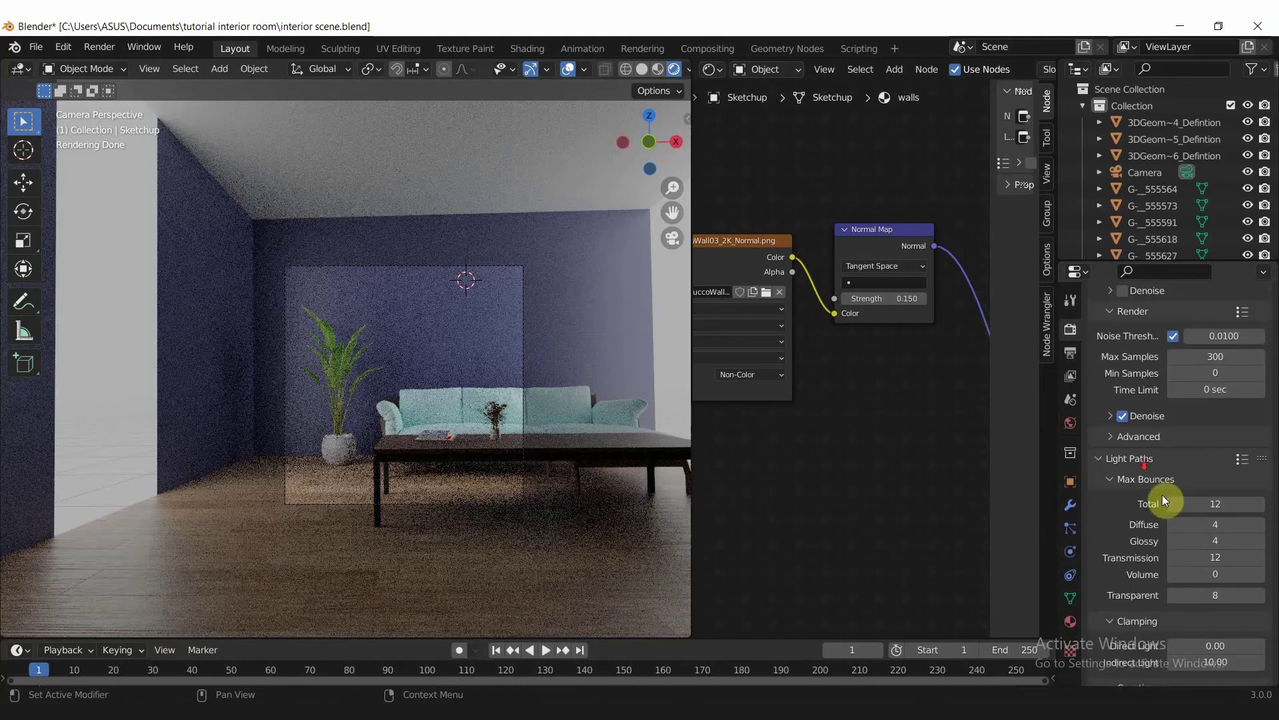
pyautogui.scroll(-5, 1137, 475)
pyautogui.scroll(-5, 1137, 470)
pyautogui.scroll(-4, 1135, 467)
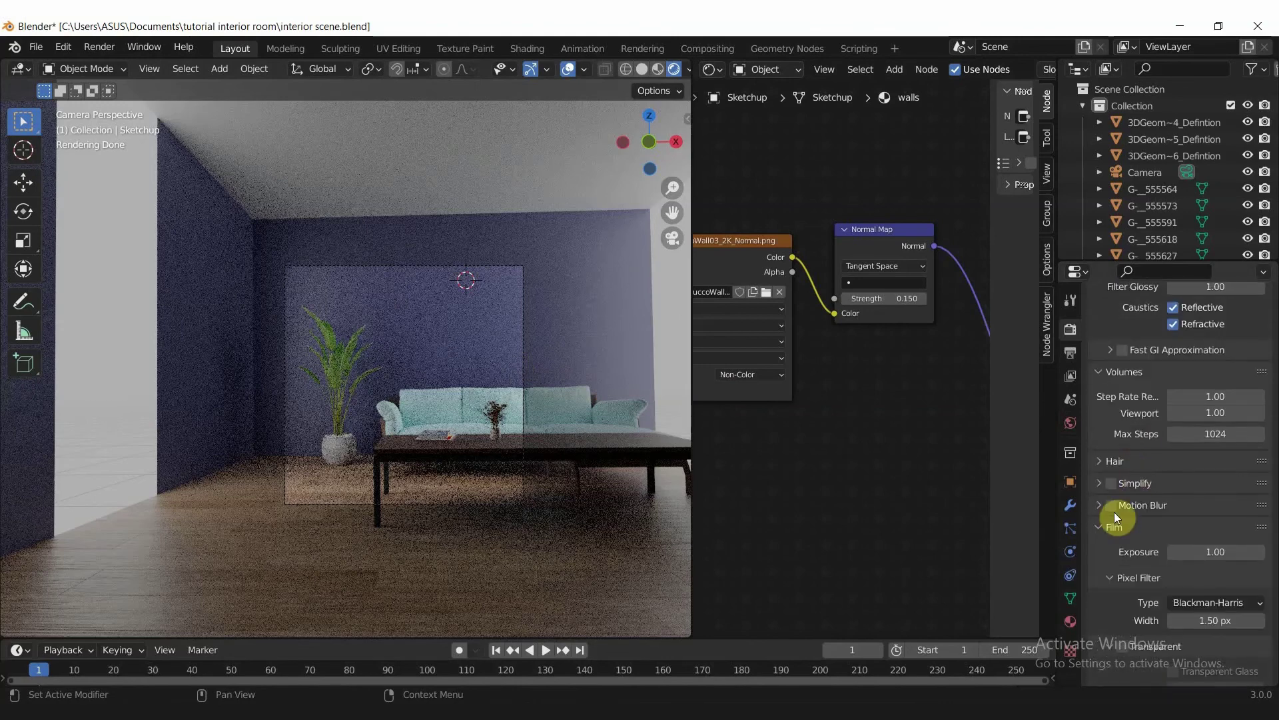
# - Set the Film exposure to 1.30 after first trying 1.40
pyautogui.click(1102, 562)
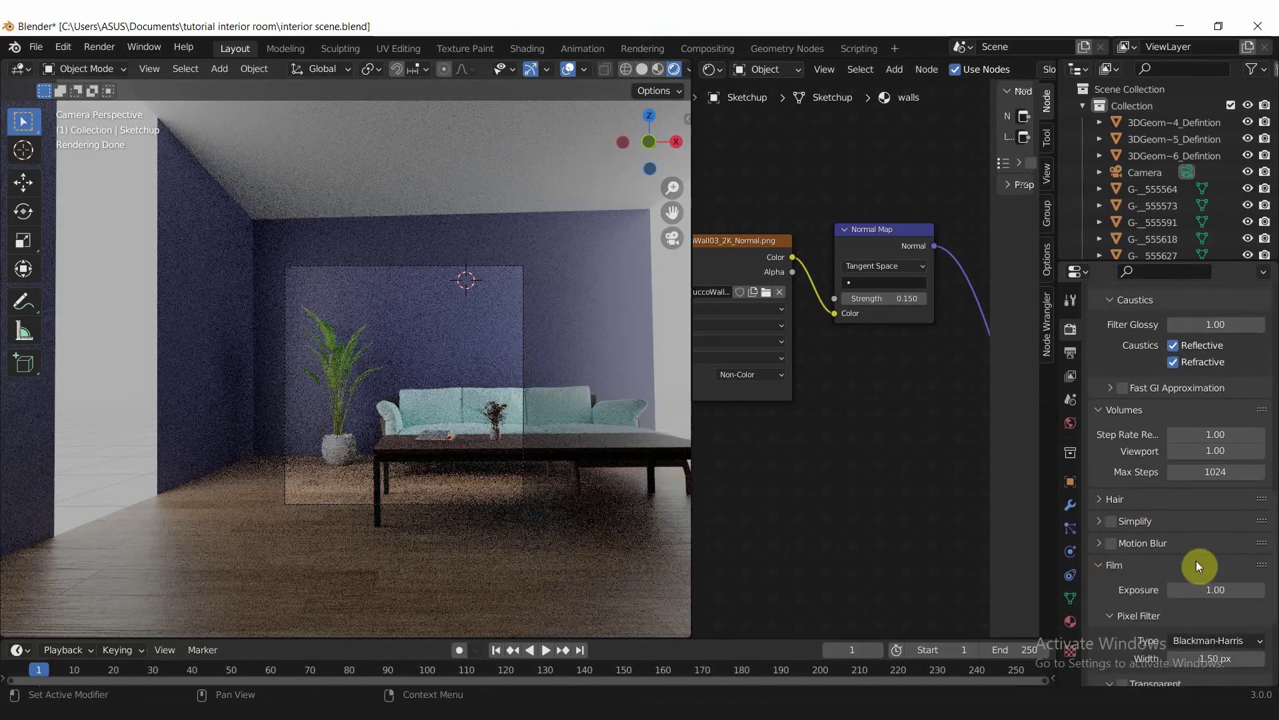
pyautogui.scroll(-2, 1186, 543)
pyautogui.click(1216, 533)
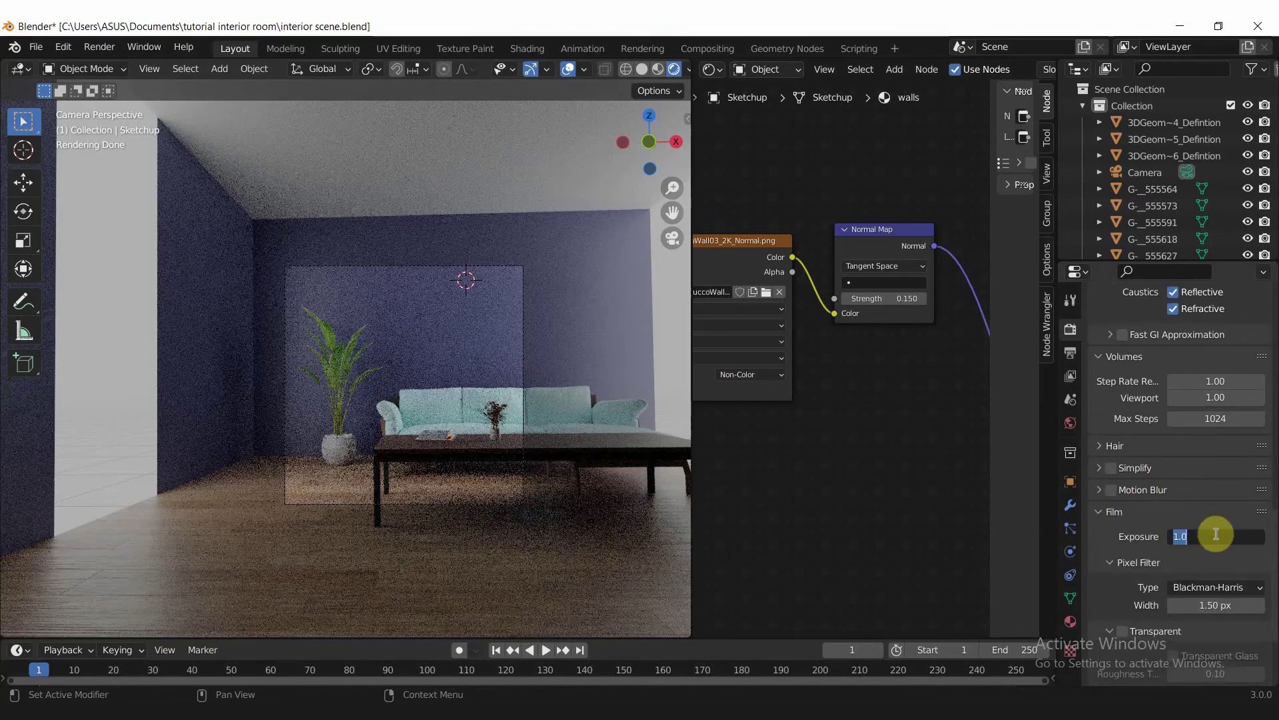
pyautogui.write('1.')
pyautogui.write('4')
pyautogui.press('Return')
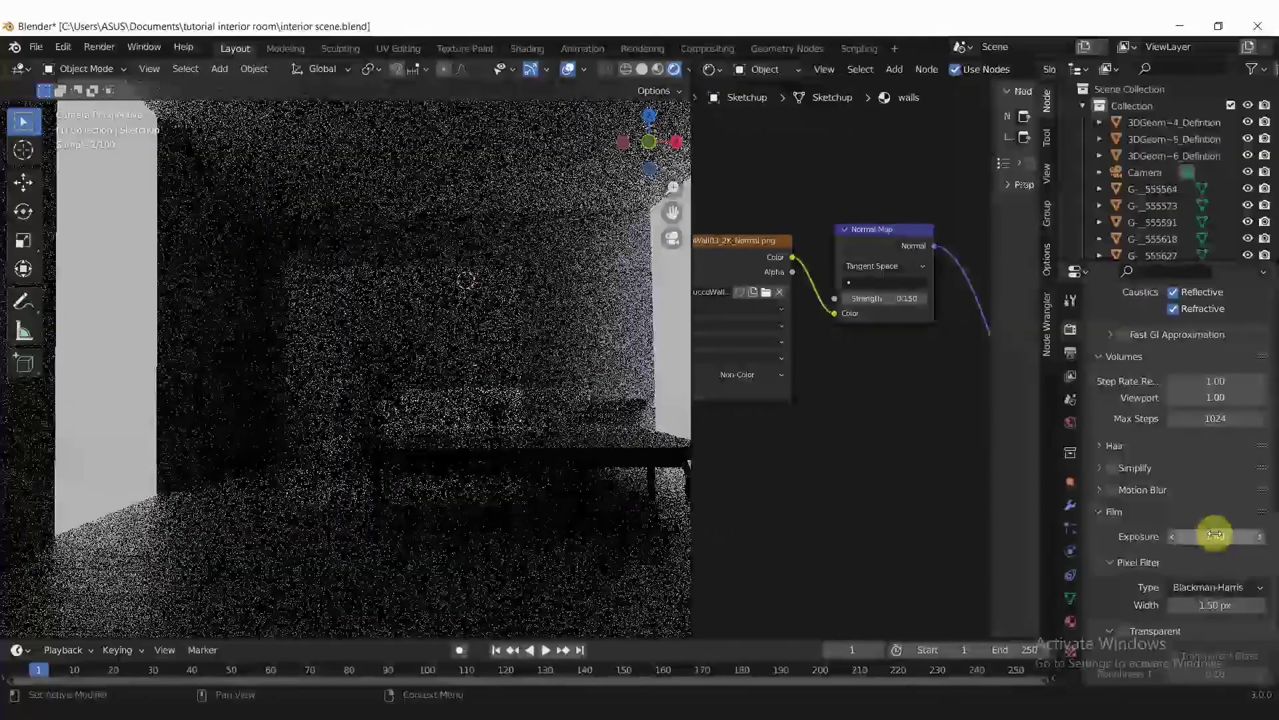
pyautogui.doubleClick(1217, 533)
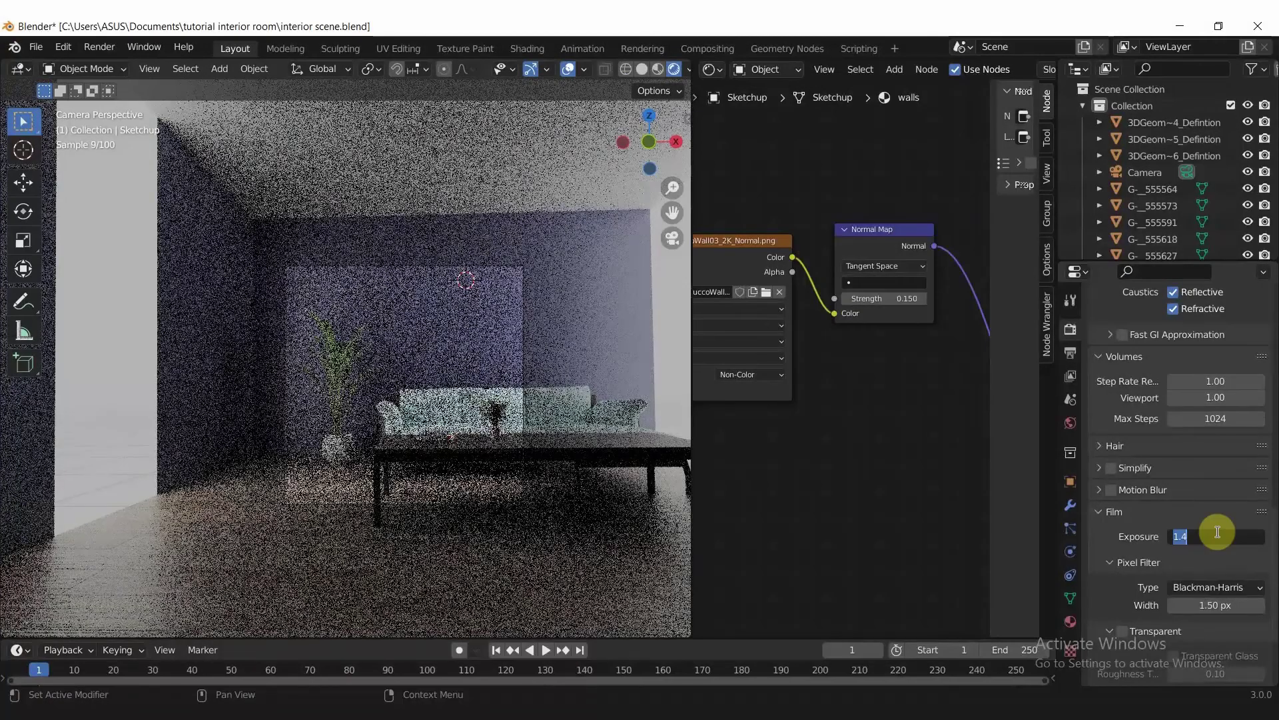
pyautogui.write('1.3')
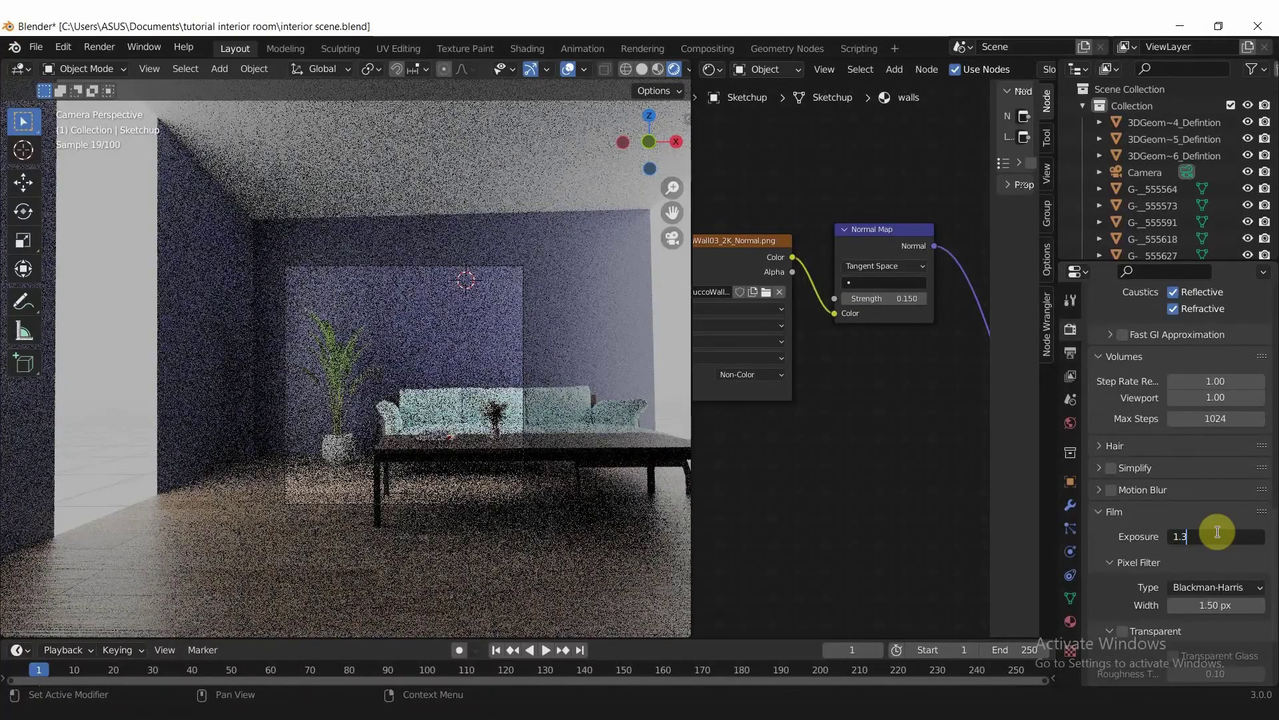
pyautogui.press('Return')
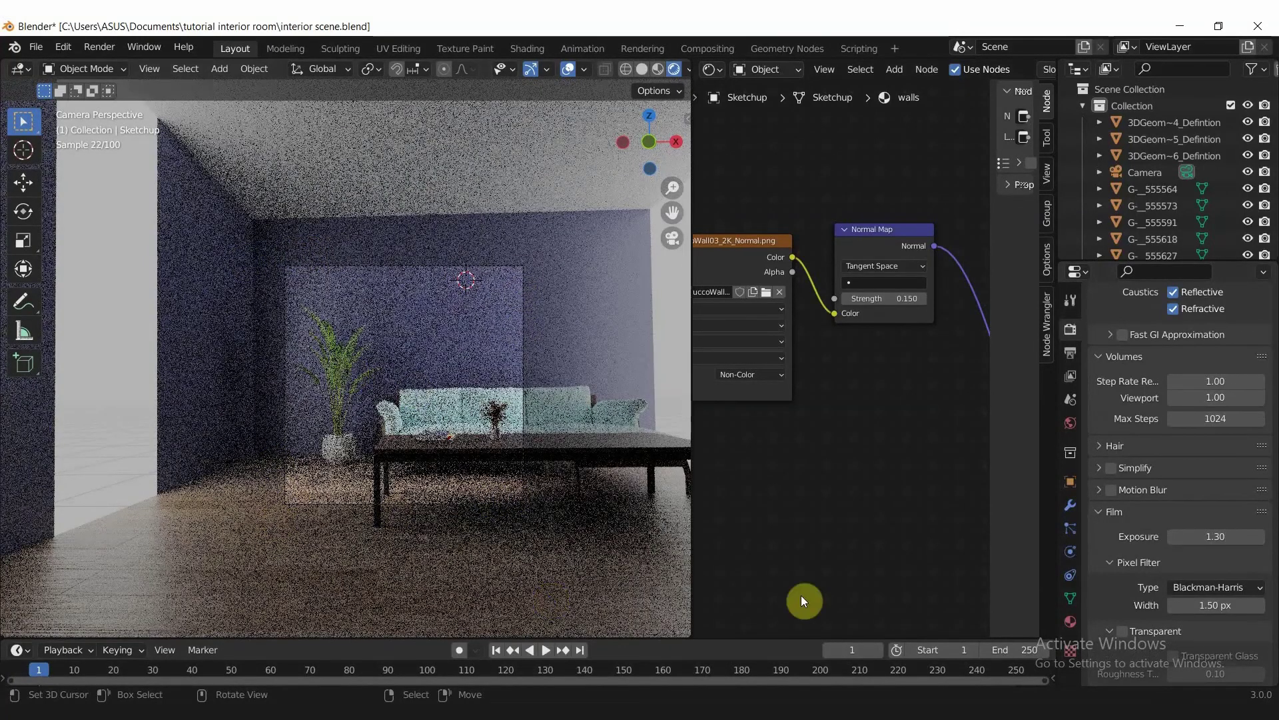
# - Render the final image of the room with F12
pyautogui.scroll(-4, 1173, 556)
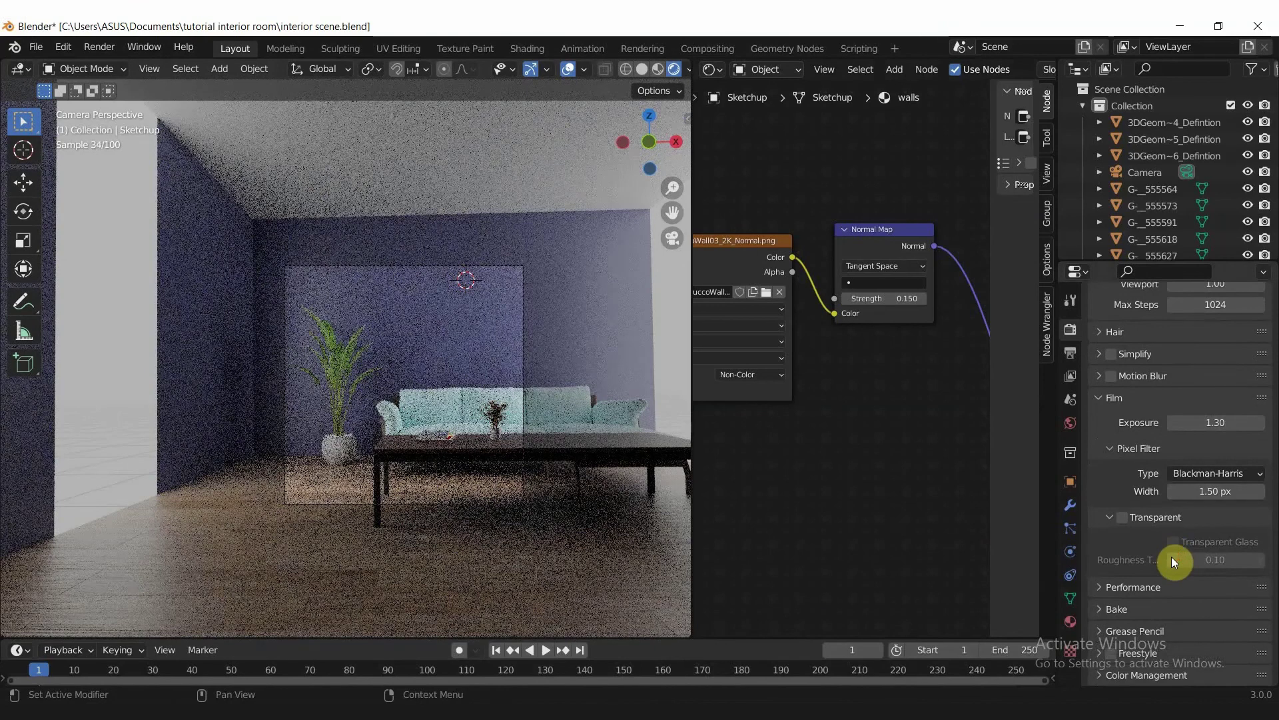
pyautogui.scroll(5, 1173, 558)
pyautogui.scroll(5, 1171, 554)
pyautogui.scroll(5, 1170, 547)
pyautogui.scroll(5, 1170, 546)
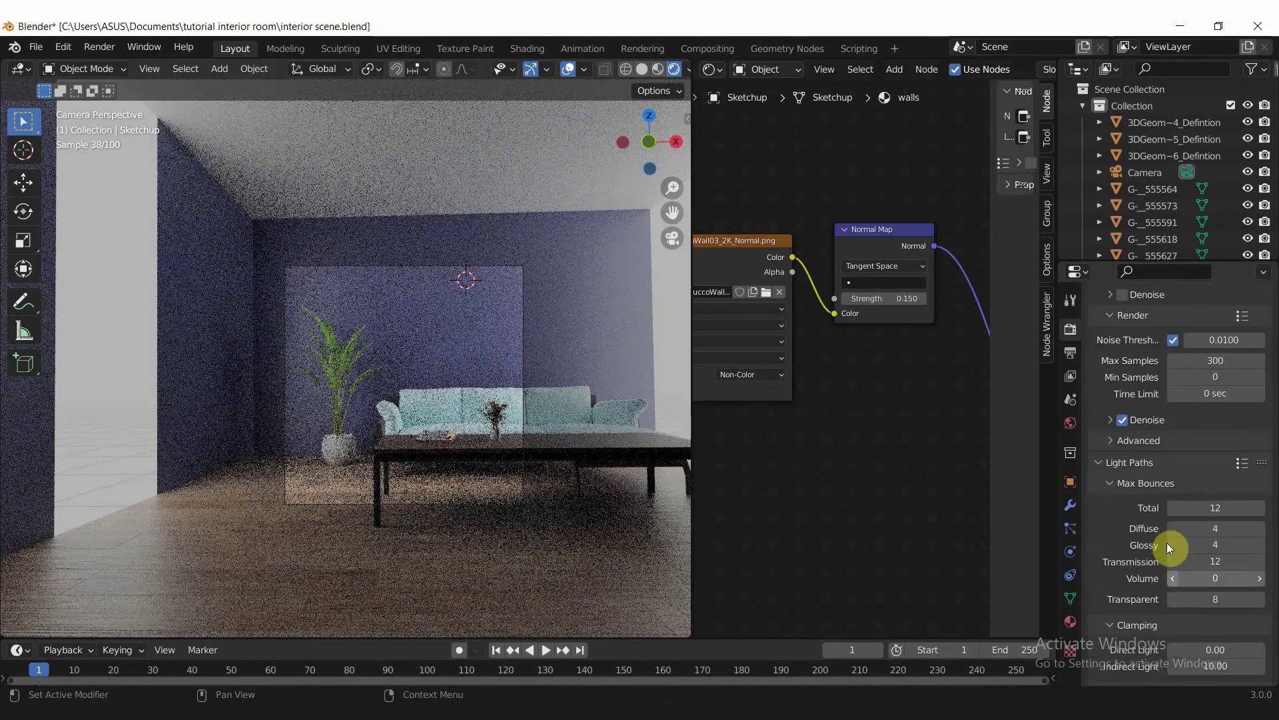
pyautogui.scroll(5, 1166, 542)
pyautogui.scroll(1, 1166, 542)
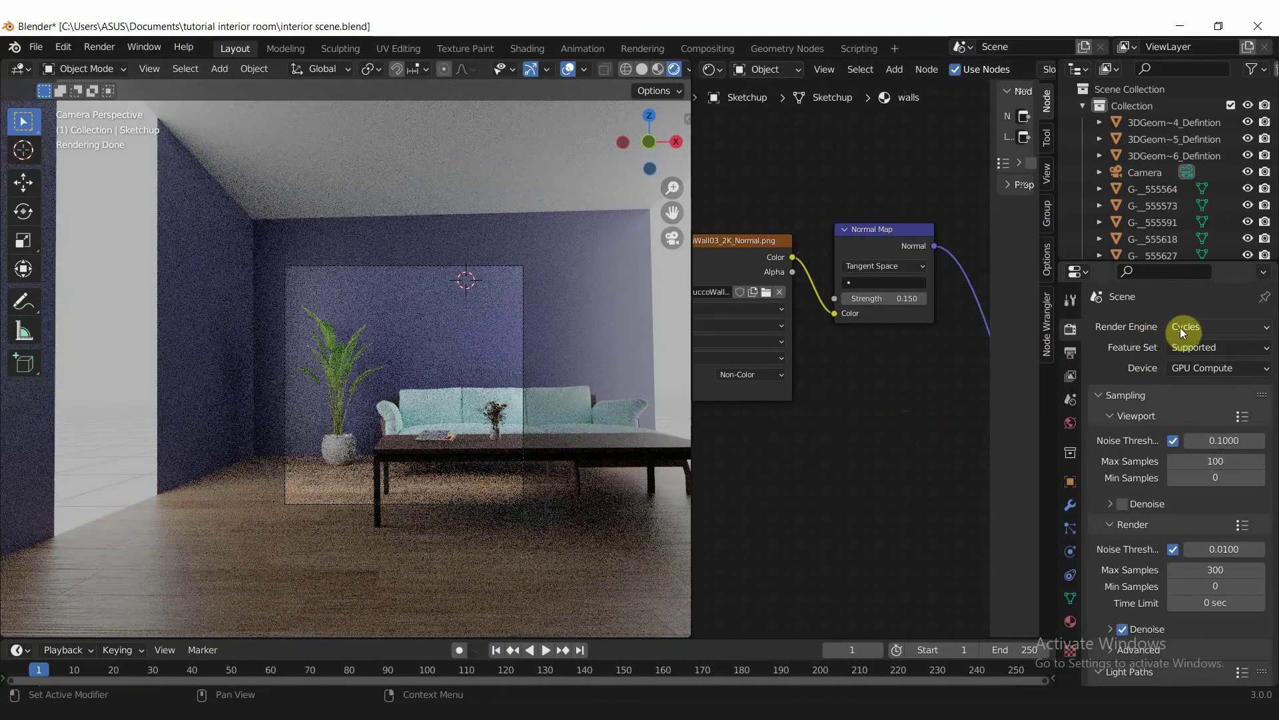
pyautogui.keyDown('shift'); pyautogui.rightClick(575, 353); pyautogui.keyUp('shift')
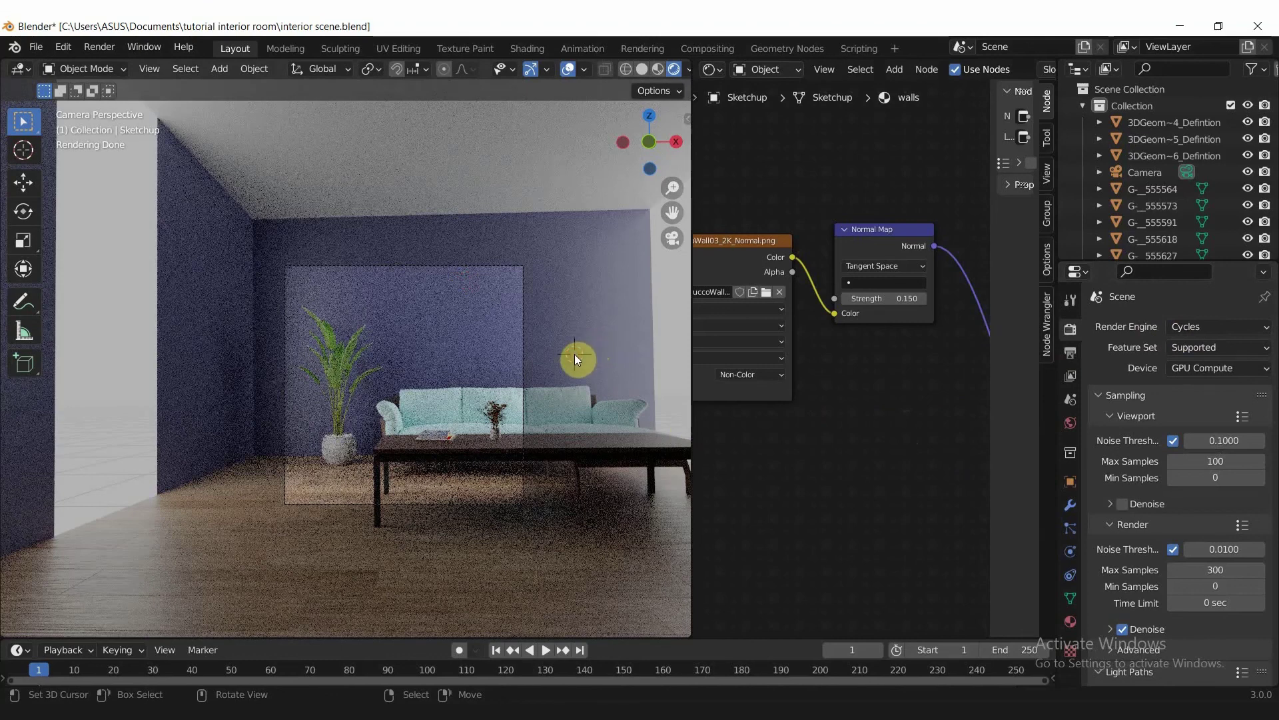
pyautogui.press('F12')
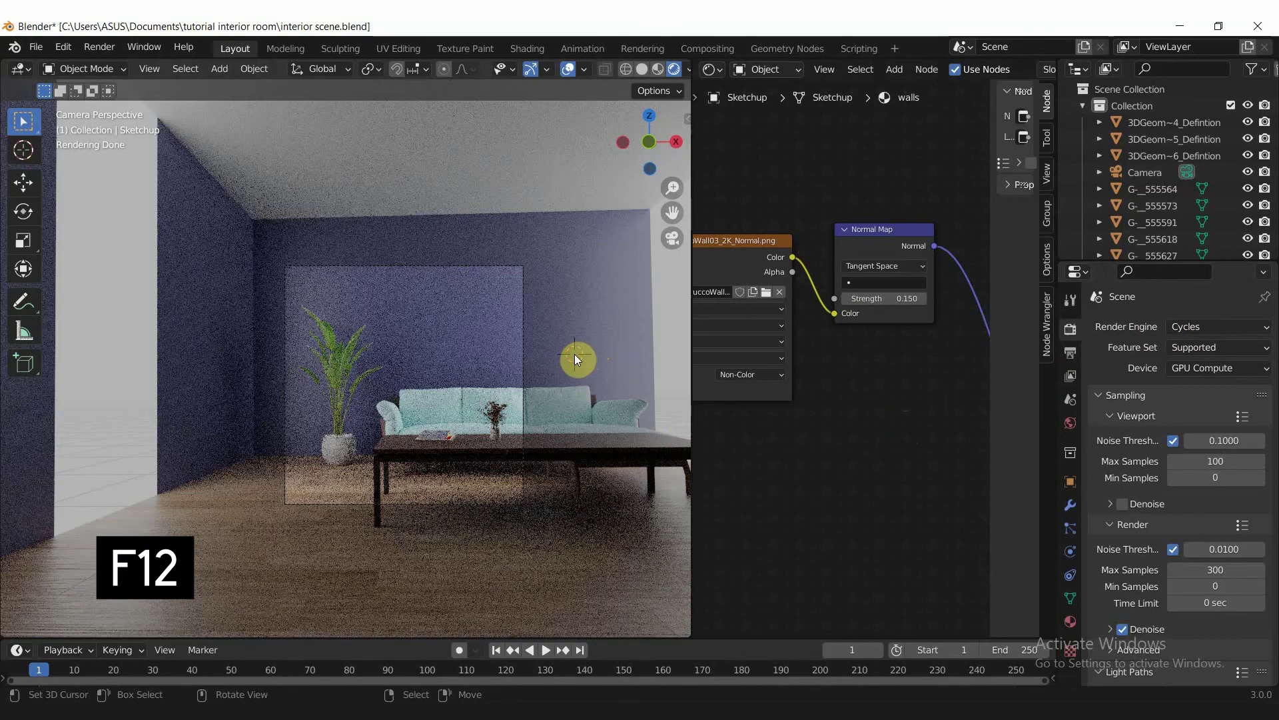